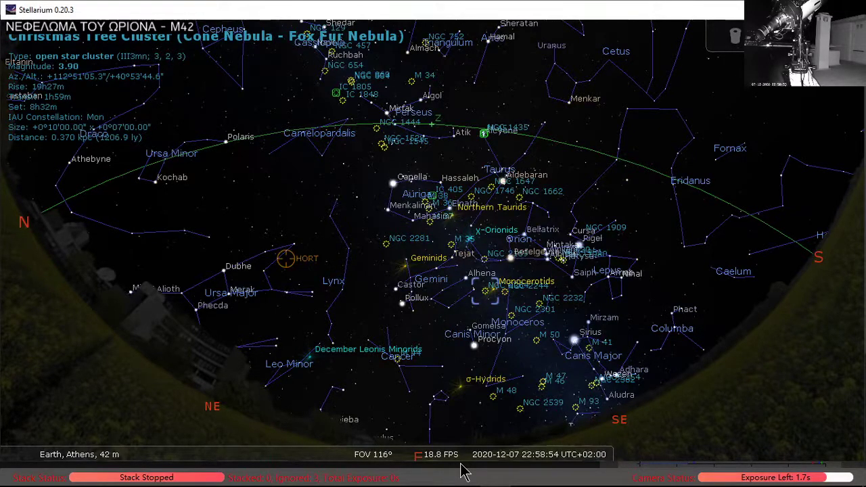
- Switch to PoleMaster to check the live image around Polaris and return to the Stellarium sky map
{"action": "left_click", "coordinate": [466, 476]}
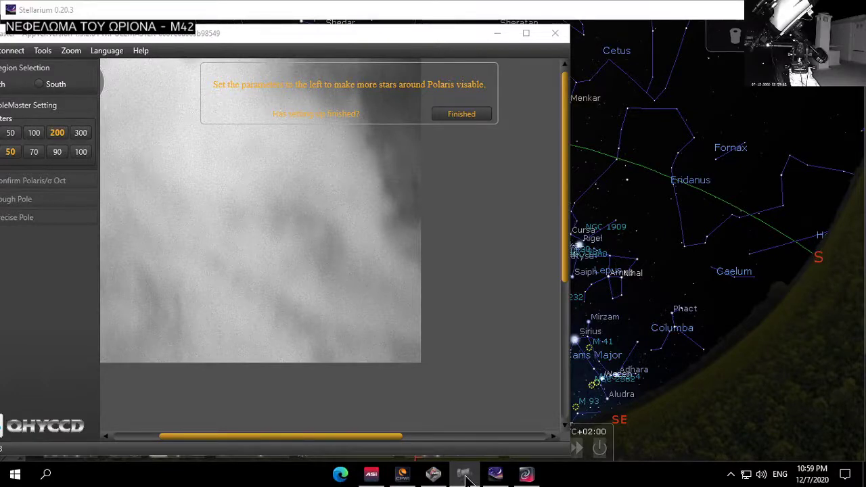
{"action": "left_click", "coordinate": [466, 478]}
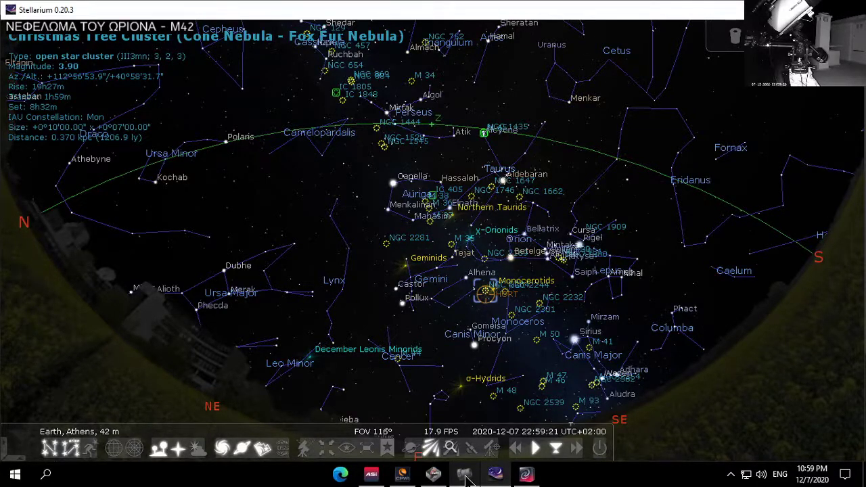
{"action": "left_click", "coordinate": [465, 478]}
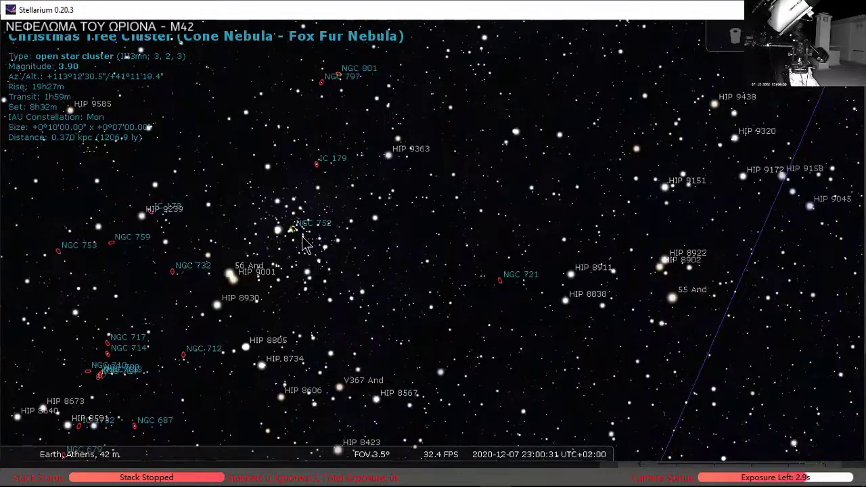
- Select the open cluster NGC 752 in Andromeda on the sky map
{"action": "left_click_drag", "start_coordinate": [304, 244], "coordinate": [423, 277]}
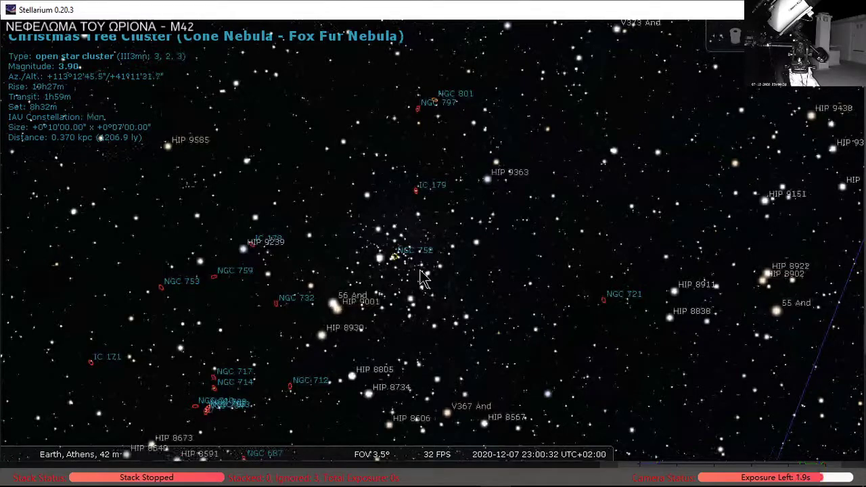
{"action": "left_click", "coordinate": [421, 278]}
{"action": "scroll", "coordinate": [414, 261], "scroll_direction": "up", "scroll_amount": 5}
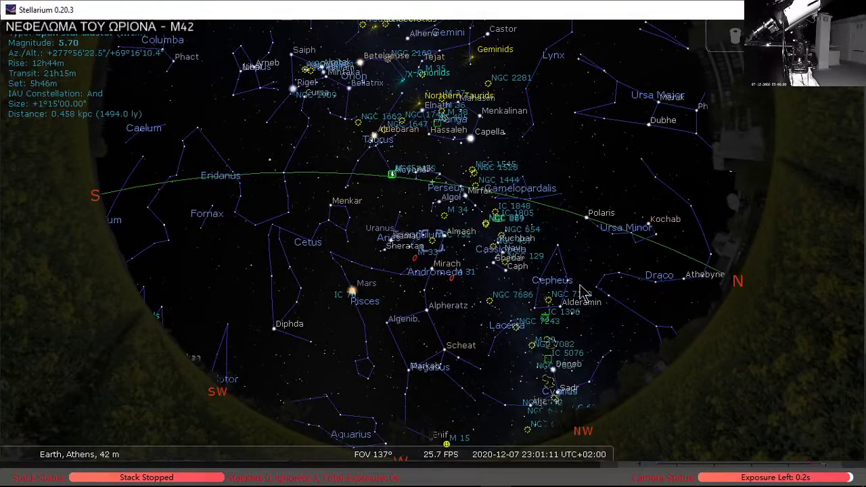
{"action": "scroll", "coordinate": [580, 290], "scroll_direction": "up", "scroll_amount": 2}
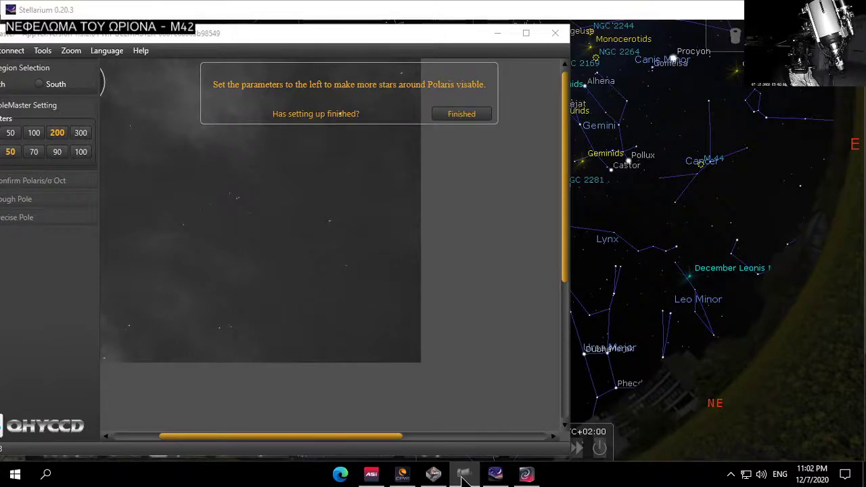
- Leave the PoleMaster camera view and bring Stellarium back to the front
{"action": "left_click", "coordinate": [498, 477]}
{"action": "left_click", "coordinate": [498, 478]}
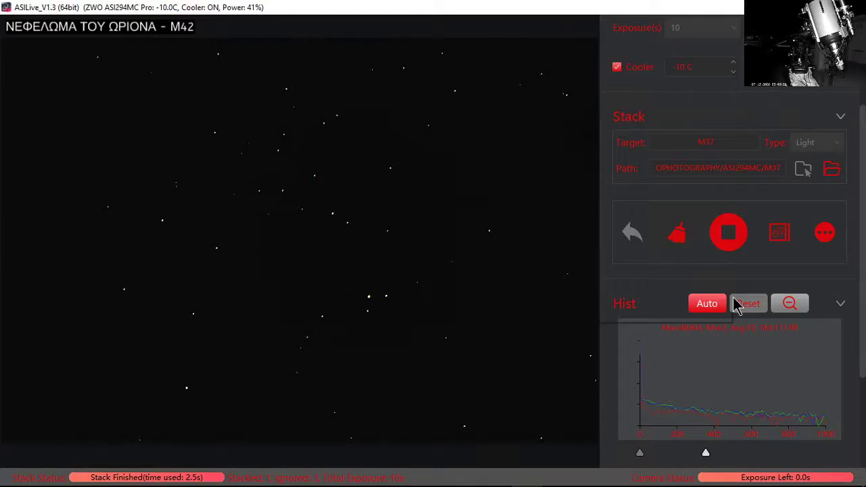
- In ASILive, stop the running stack with the histogram on automatic stretch and clear the stacked image
{"action": "left_click", "coordinate": [738, 304]}
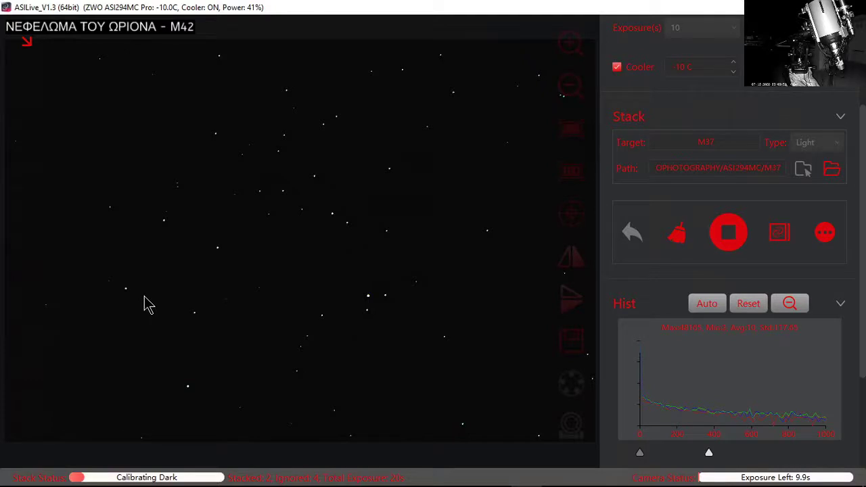
{"action": "left_click", "coordinate": [729, 233]}
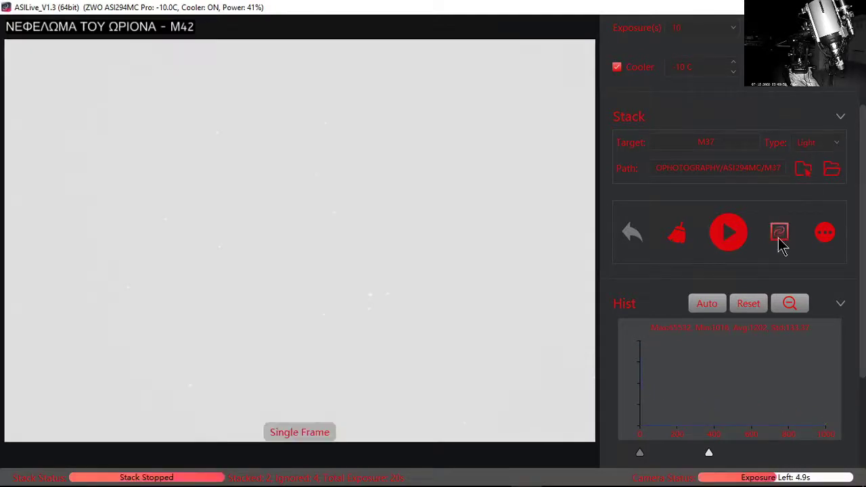
{"action": "left_click", "coordinate": [707, 304]}
{"action": "left_click", "coordinate": [677, 233]}
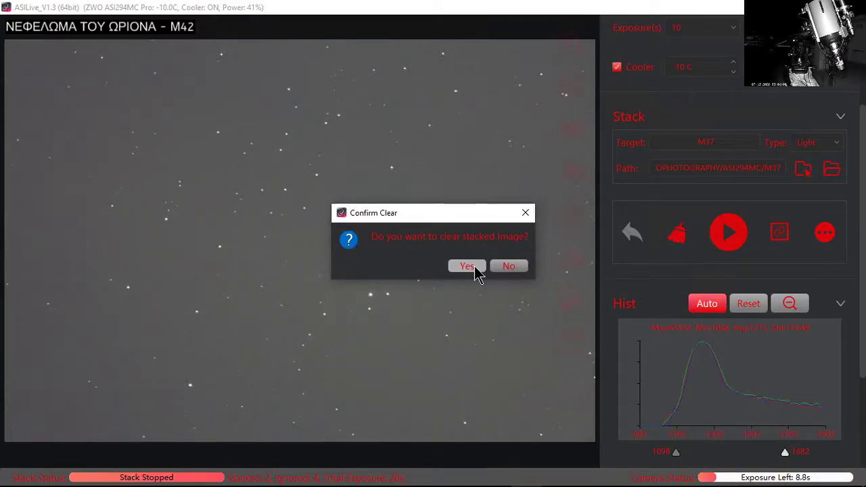
{"action": "left_click", "coordinate": [476, 272]}
- Set the camera gain to Low and the binning to Bin2
{"action": "scroll", "coordinate": [785, 102], "scroll_direction": "up", "scroll_amount": 3}
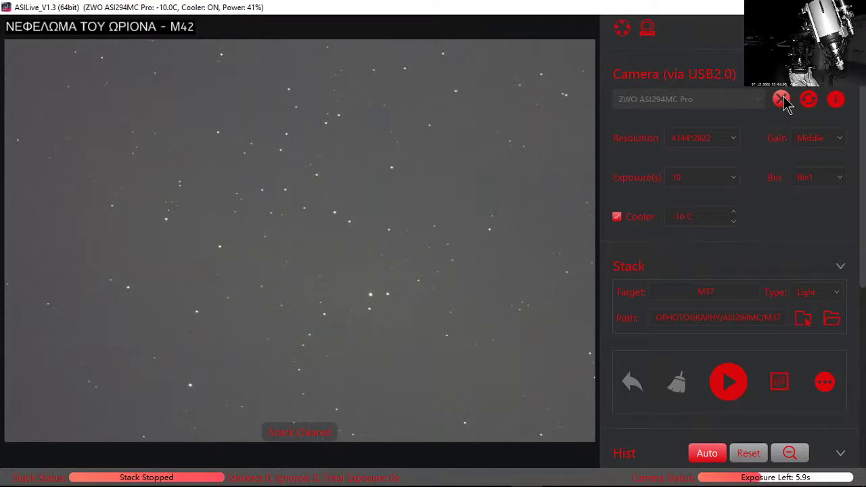
{"action": "left_click", "coordinate": [819, 137]}
{"action": "left_click", "coordinate": [832, 195]}
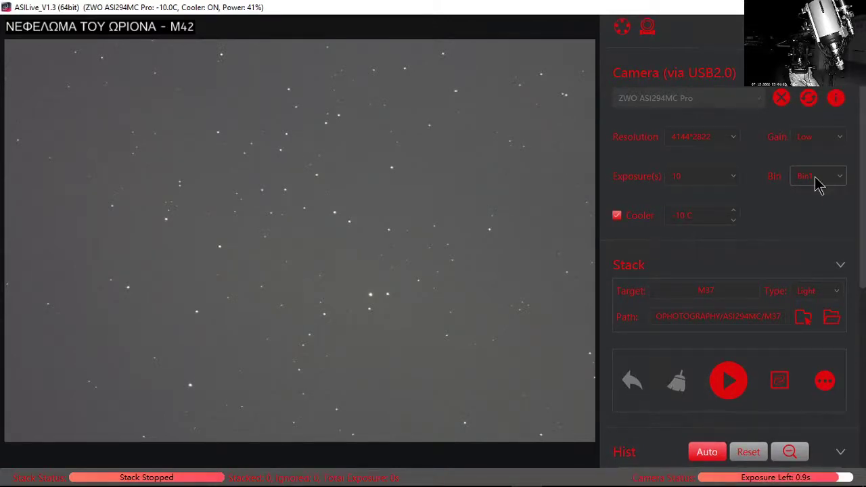
{"action": "scroll", "coordinate": [819, 177], "scroll_direction": "down", "scroll_amount": 1}
{"action": "scroll", "coordinate": [863, 210], "scroll_direction": "down", "scroll_amount": 1}
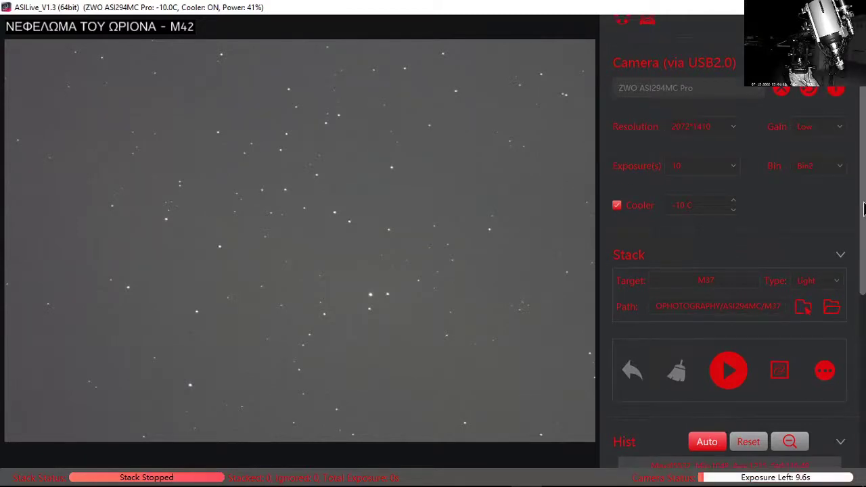
- Try to apply the 30-frame, 10 sec, Bin2 dark stack from the DARKS folder as the dark calibration frame
{"action": "scroll", "coordinate": [839, 257], "scroll_direction": "down", "scroll_amount": 3}
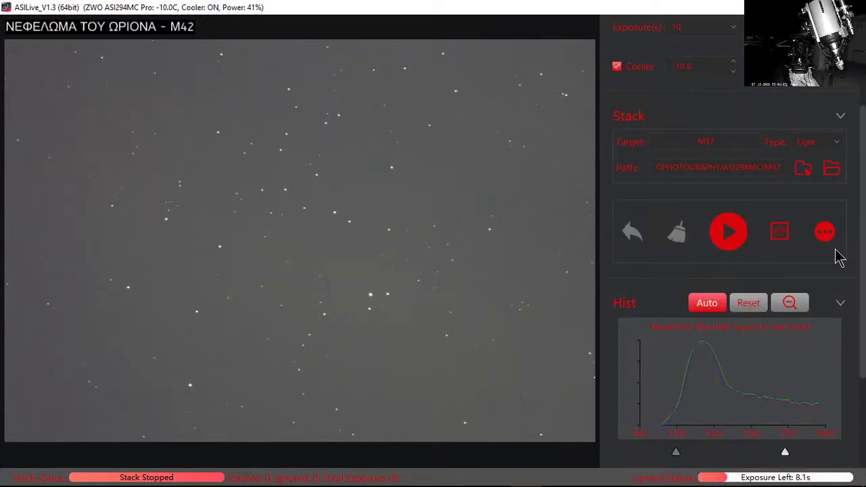
{"action": "left_click", "coordinate": [829, 236]}
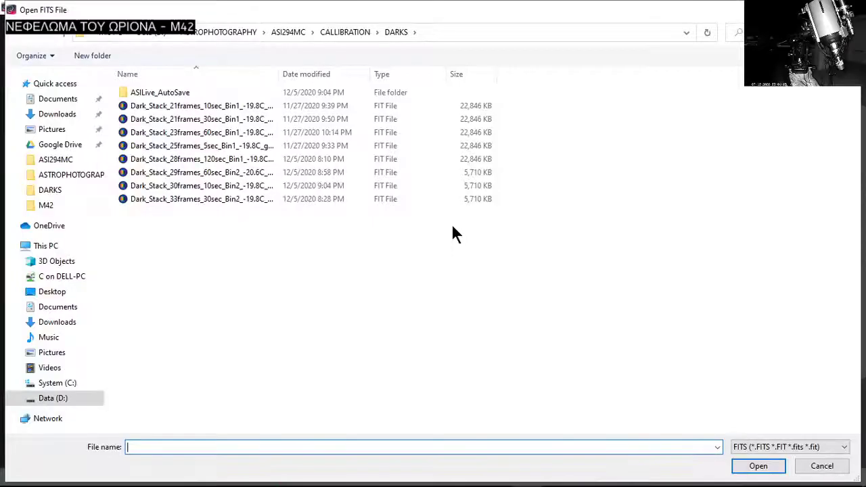
{"action": "double_click", "coordinate": [240, 185]}
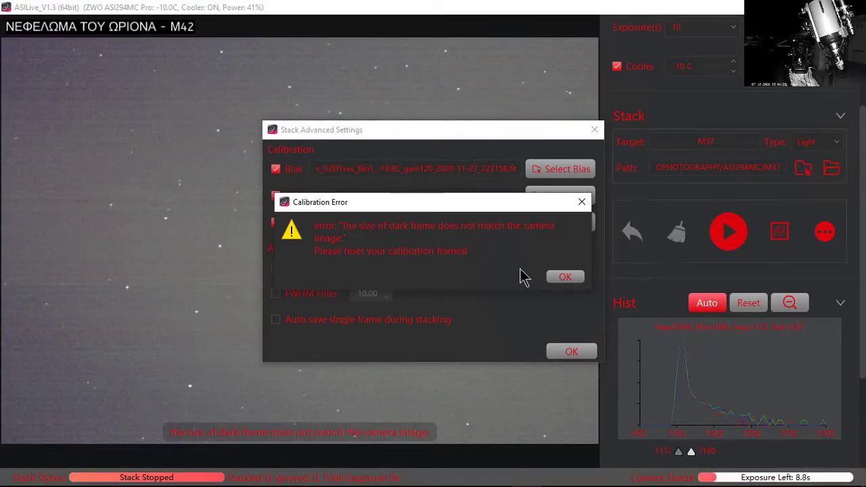
{"action": "left_click", "coordinate": [555, 280]}
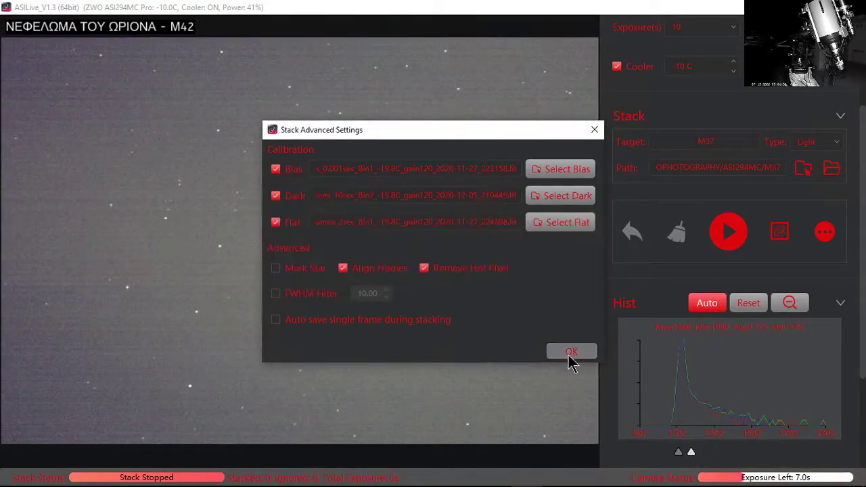
{"action": "left_click", "coordinate": [571, 354]}
{"action": "left_click", "coordinate": [579, 280]}
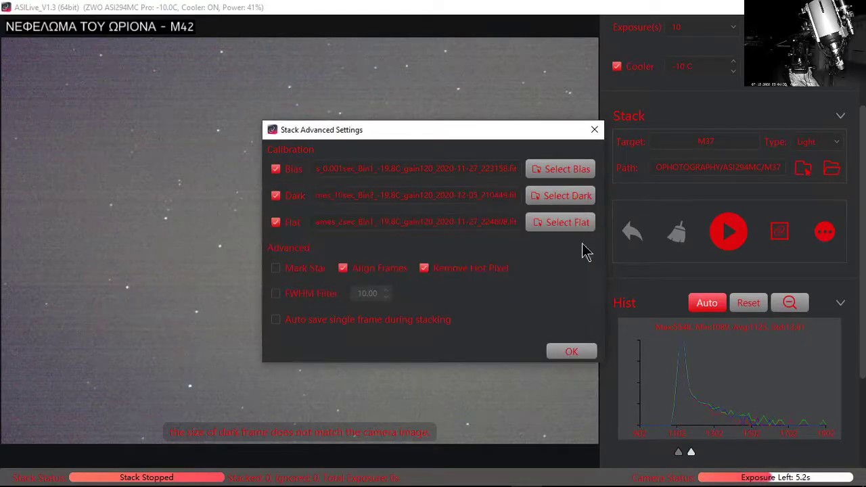
{"action": "left_click", "coordinate": [595, 130]}
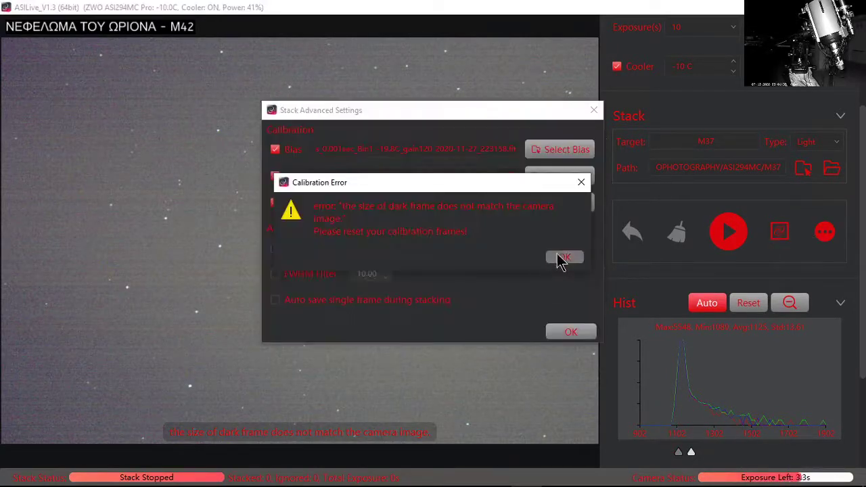
{"action": "left_click", "coordinate": [560, 259]}
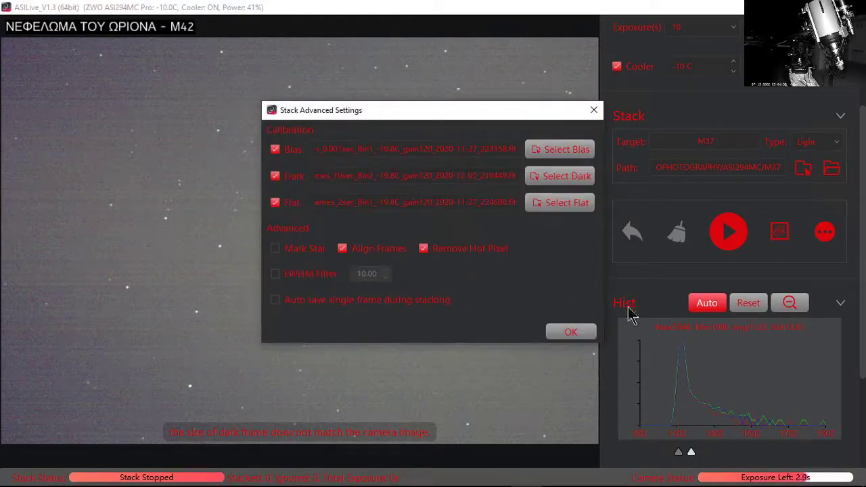
{"action": "left_click", "coordinate": [588, 332]}
{"action": "left_click", "coordinate": [566, 280]}
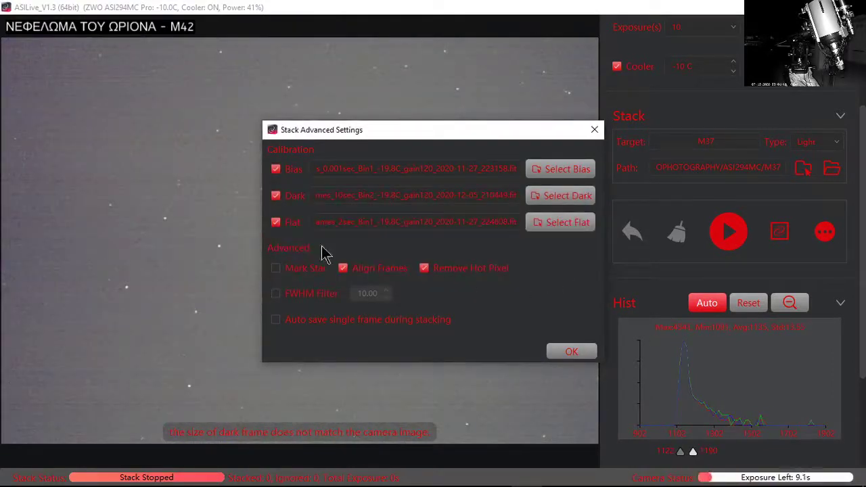
- Disable the flat, dark and bias calibration frames in the advanced stack settings and confirm
{"action": "left_click", "coordinate": [283, 224]}
{"action": "left_click", "coordinate": [276, 197]}
{"action": "left_click", "coordinate": [276, 170]}
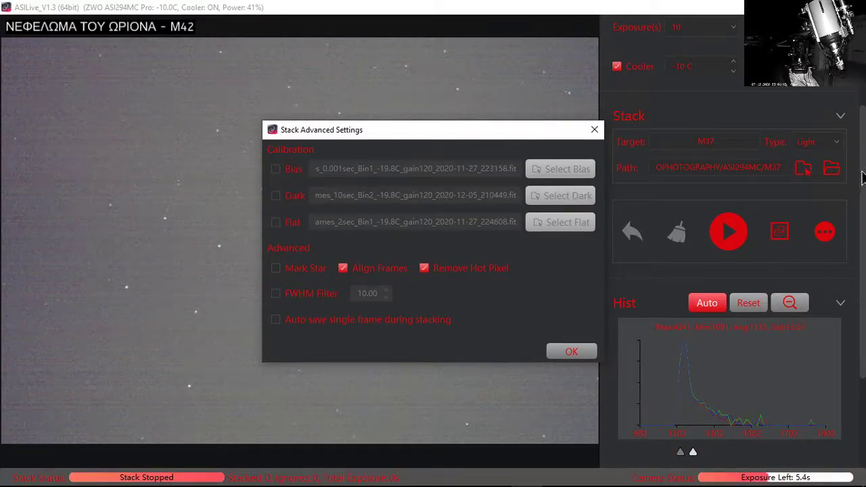
{"action": "left_click", "coordinate": [827, 207]}
{"action": "left_click", "coordinate": [572, 352]}
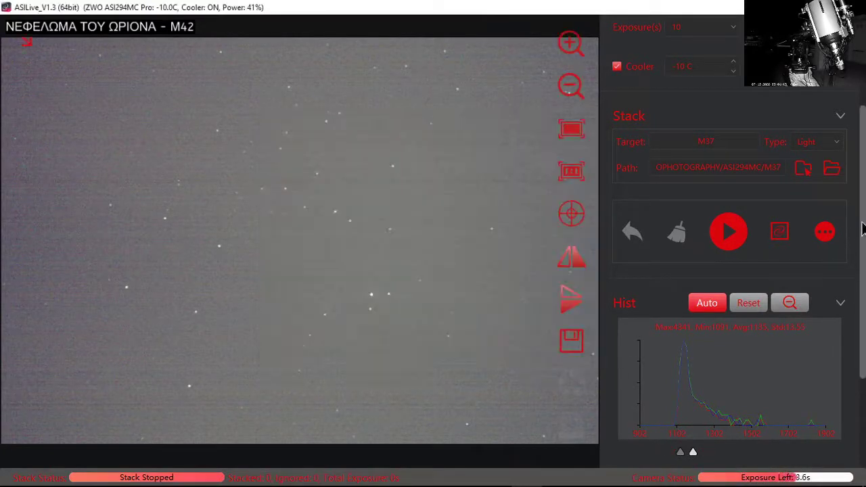
- Set the camera binning to Bin1 with the gain on Low
{"action": "scroll", "coordinate": [863, 156], "scroll_direction": "up", "scroll_amount": 2}
{"action": "scroll", "coordinate": [863, 156], "scroll_direction": "up", "scroll_amount": 1}
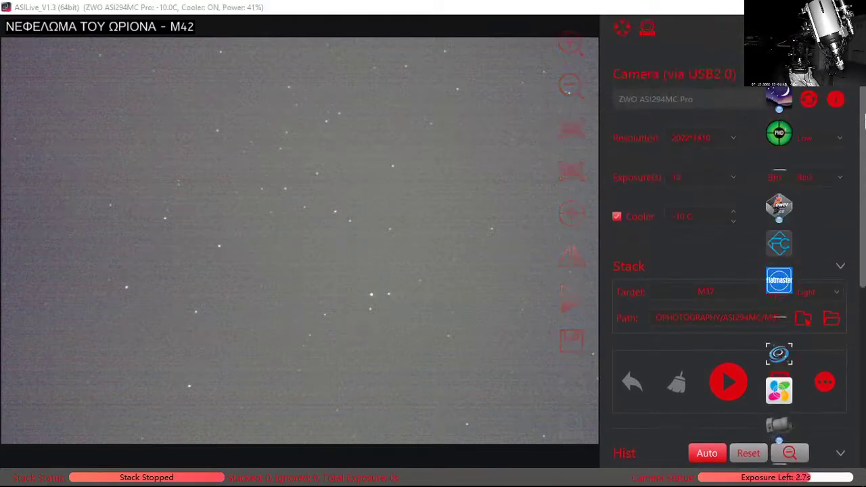
{"action": "left_click", "coordinate": [820, 179]}
{"action": "left_click", "coordinate": [811, 199]}
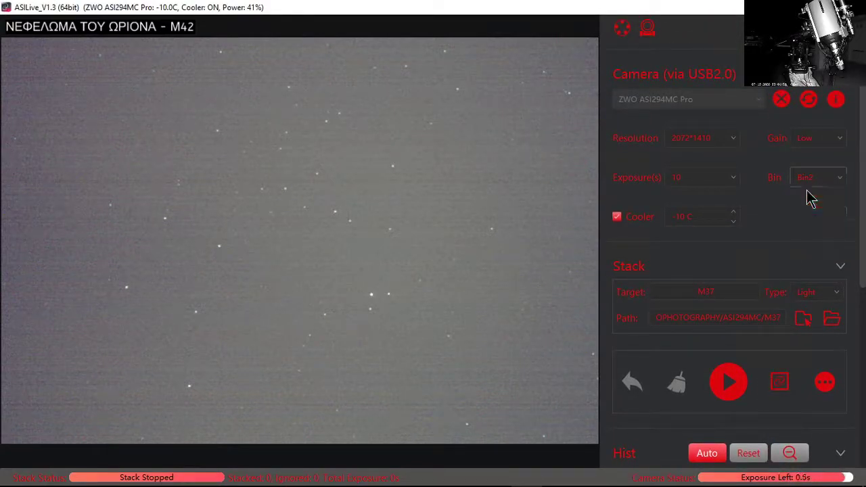
{"action": "left_click", "coordinate": [819, 141]}
{"action": "left_click", "coordinate": [817, 156]}
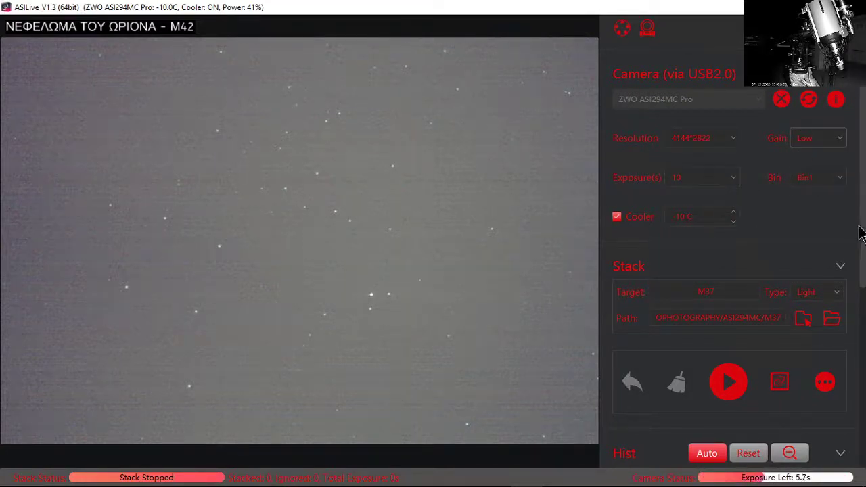
- Enable bias, flat and dark calibration for stacking, using the 21-frame, 10 sec, Bin1 dark stack as the dark frame
{"action": "left_click_drag", "start_coordinate": [860, 234], "coordinate": [859, 308]}
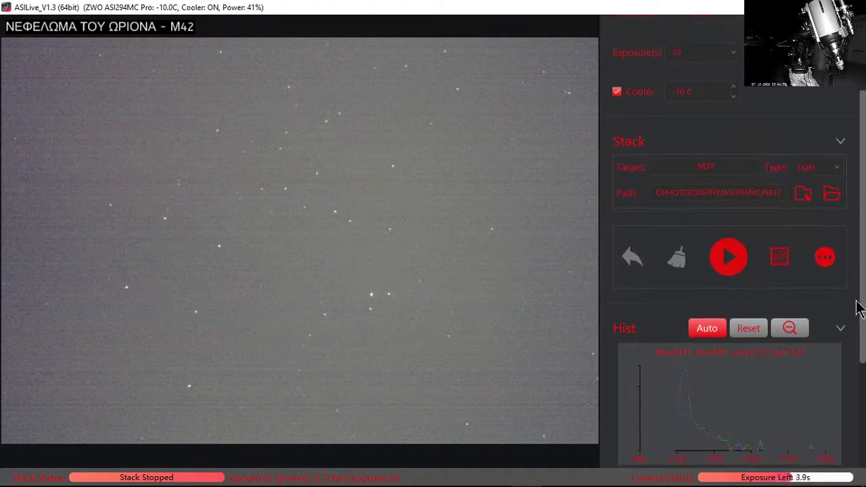
{"action": "left_click", "coordinate": [827, 261]}
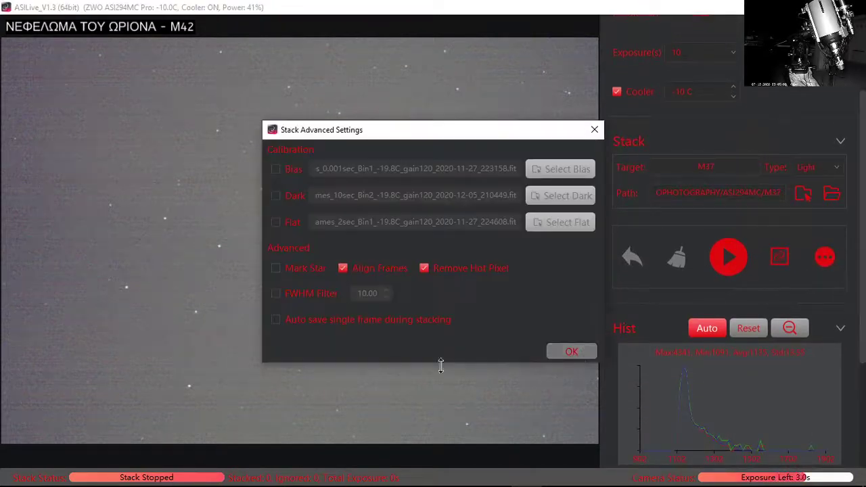
{"action": "left_click", "coordinate": [276, 169]}
{"action": "left_click", "coordinate": [276, 223]}
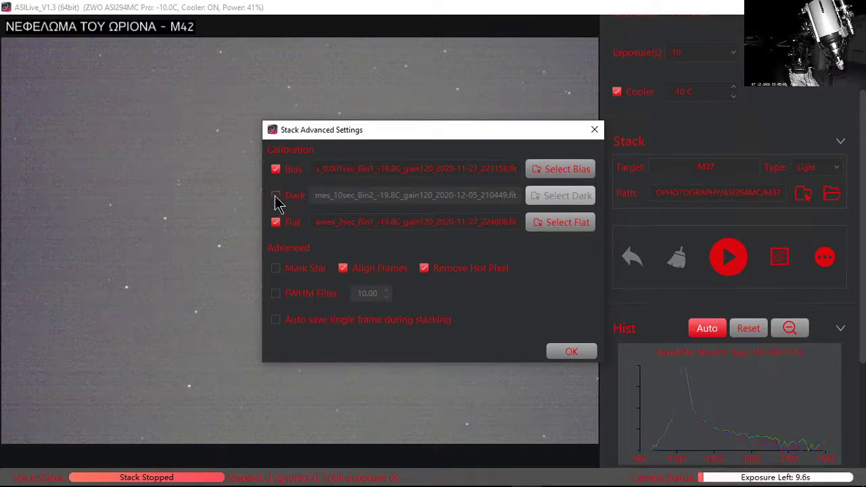
{"action": "left_click", "coordinate": [277, 196]}
{"action": "left_click", "coordinate": [544, 201]}
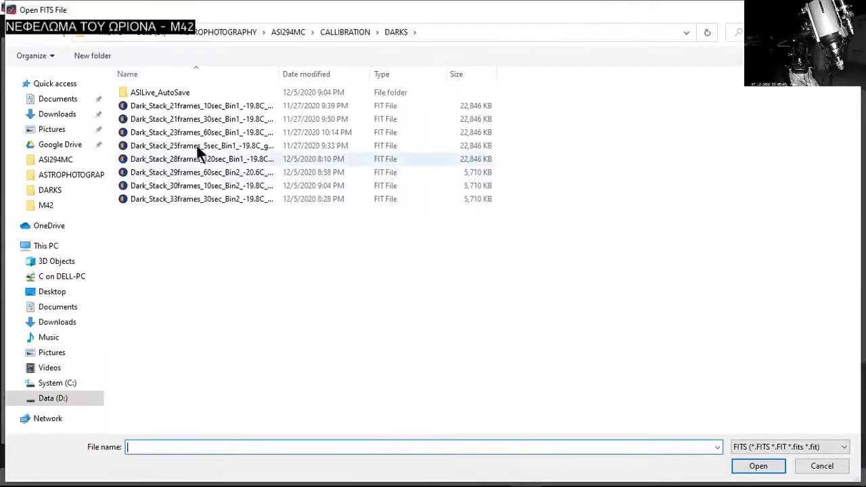
{"action": "double_click", "coordinate": [201, 107]}
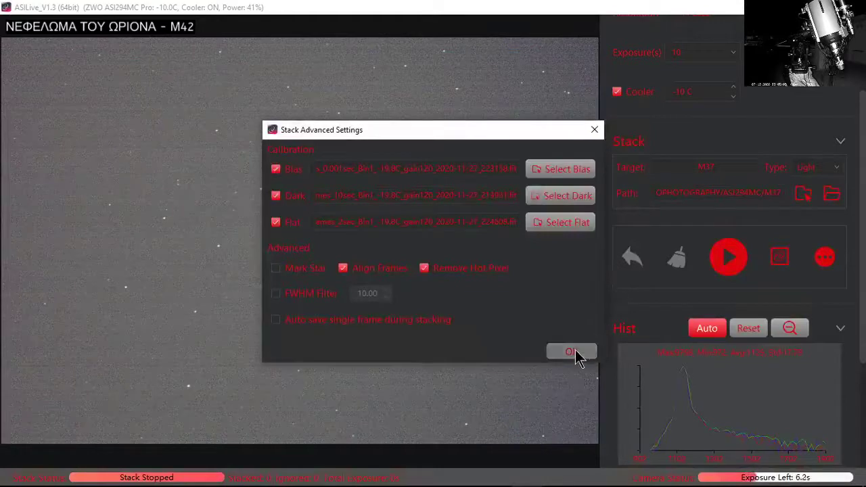
{"action": "left_click", "coordinate": [572, 352]}
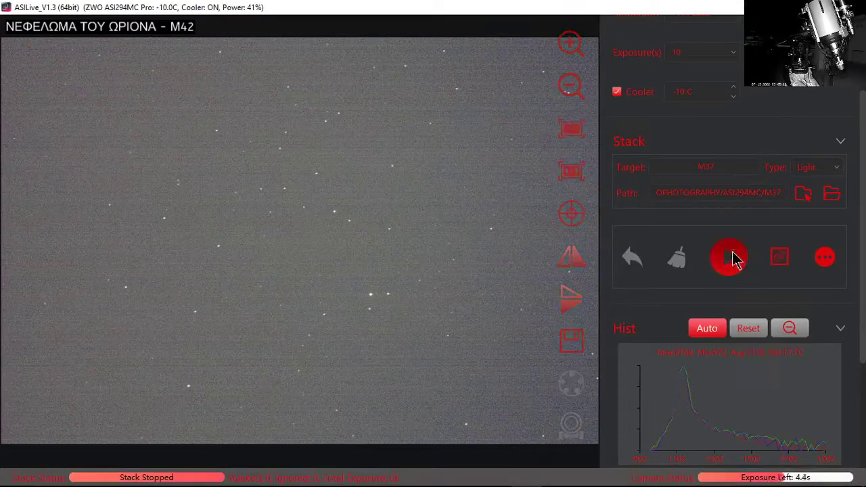
- Run a live stack of 10-second light exposures with the calibration frames applied, and stop it after a few frames
{"action": "left_click", "coordinate": [731, 257]}
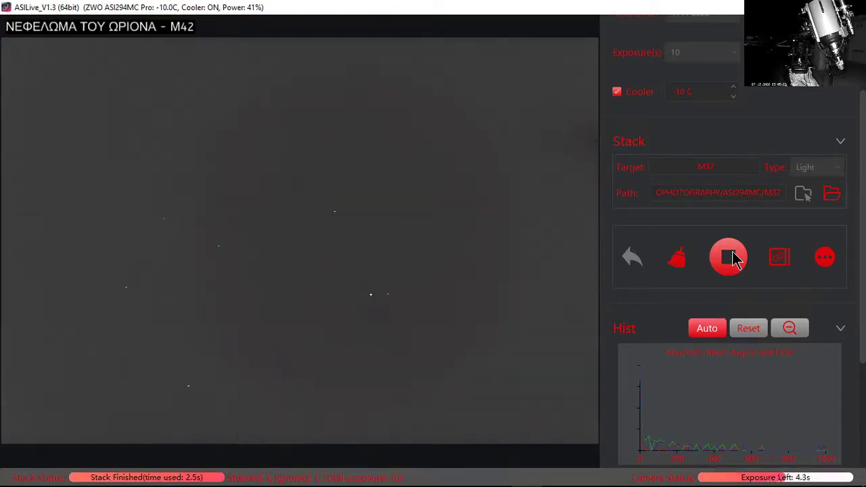
{"action": "mouse_move", "coordinate": [454, 212]}
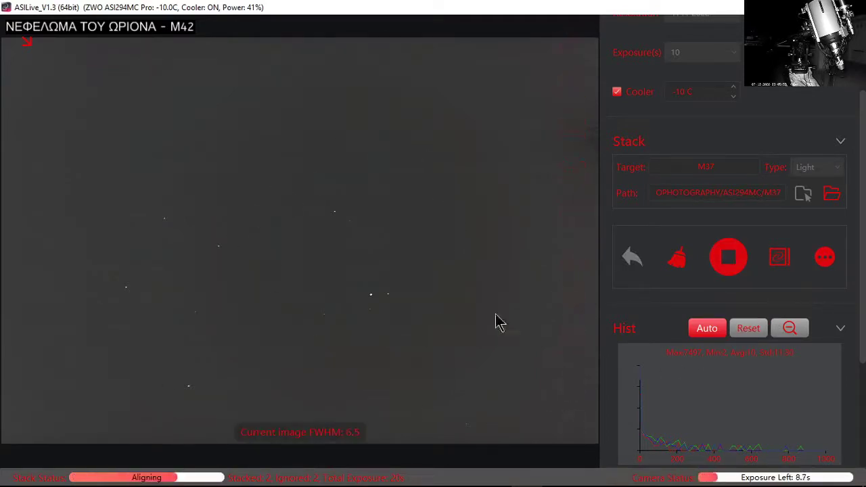
{"action": "left_click", "coordinate": [729, 260]}
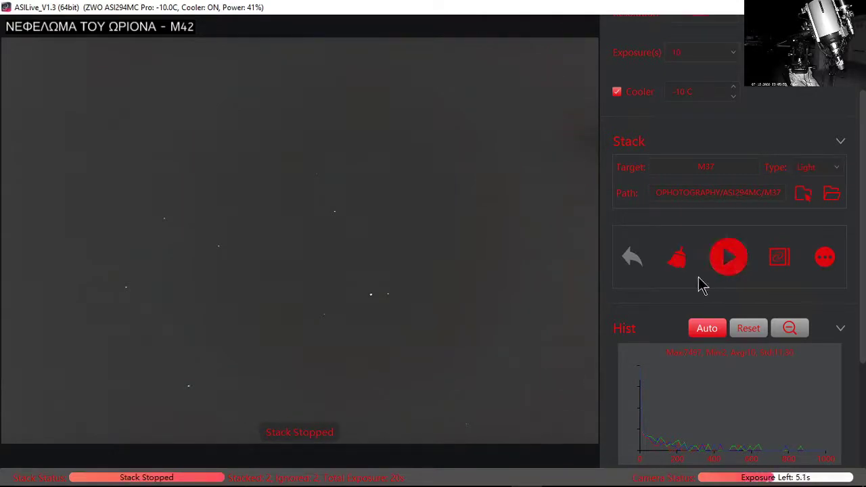
- Clear the stacked image, then switch off the cooler and disconnect the ZWO ASI294MC Pro camera
{"action": "left_click", "coordinate": [678, 264]}
{"action": "left_click", "coordinate": [480, 269]}
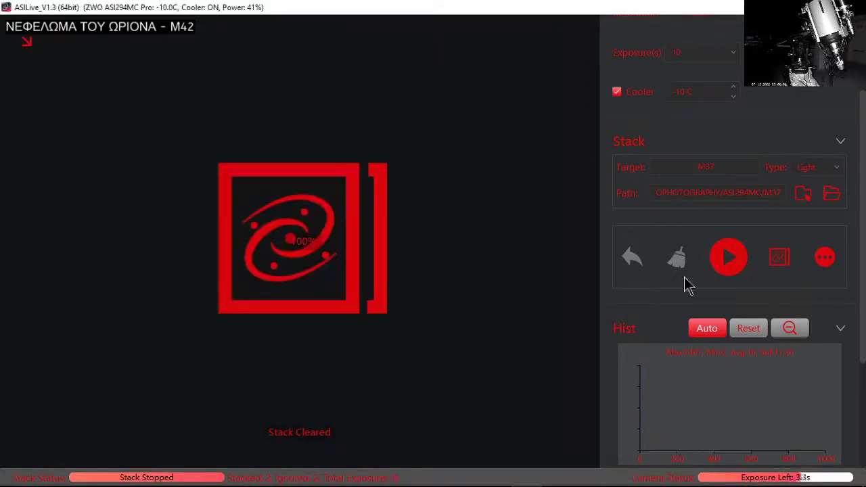
{"action": "scroll", "coordinate": [865, 233], "scroll_direction": "up", "scroll_amount": 2}
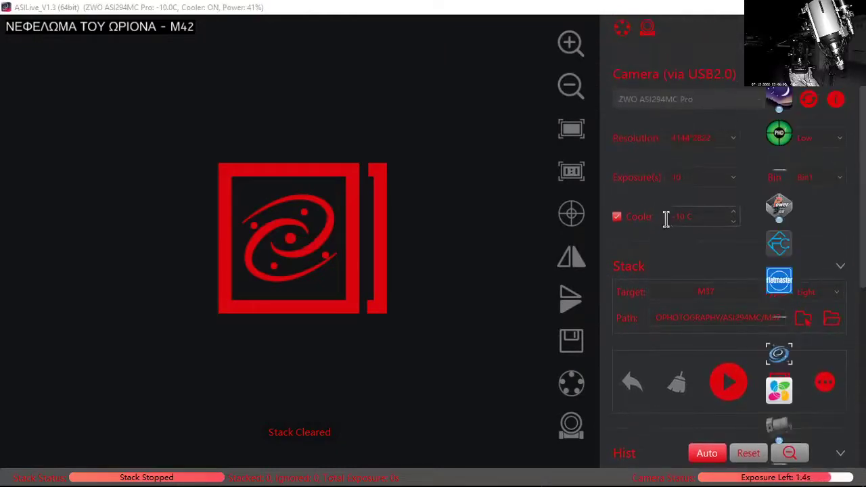
{"action": "left_click", "coordinate": [617, 218]}
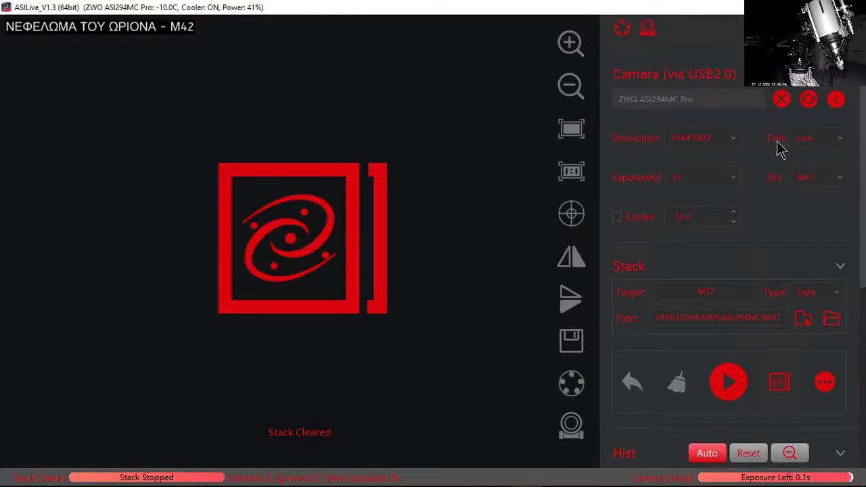
{"action": "left_click", "coordinate": [781, 102]}
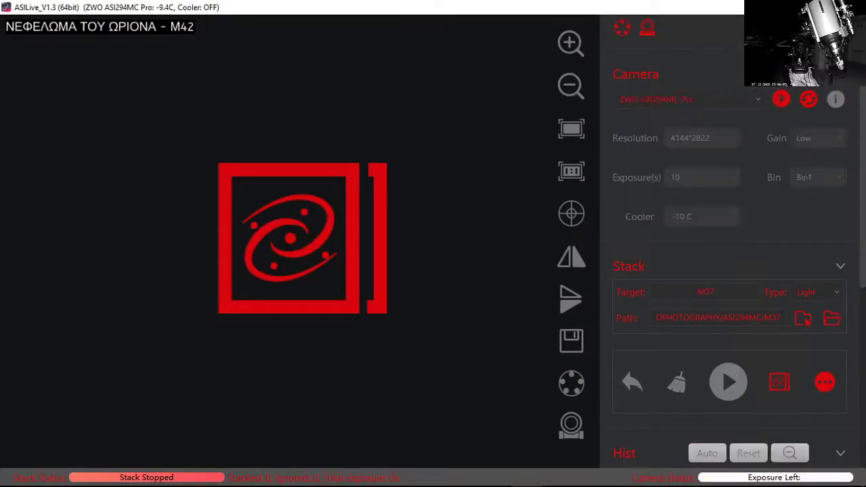
- Close ASILive and ASI Studio, then reopen ASI Studio and launch its ASILive live stacking module
{"action": "left_click", "coordinate": [854, 6]}
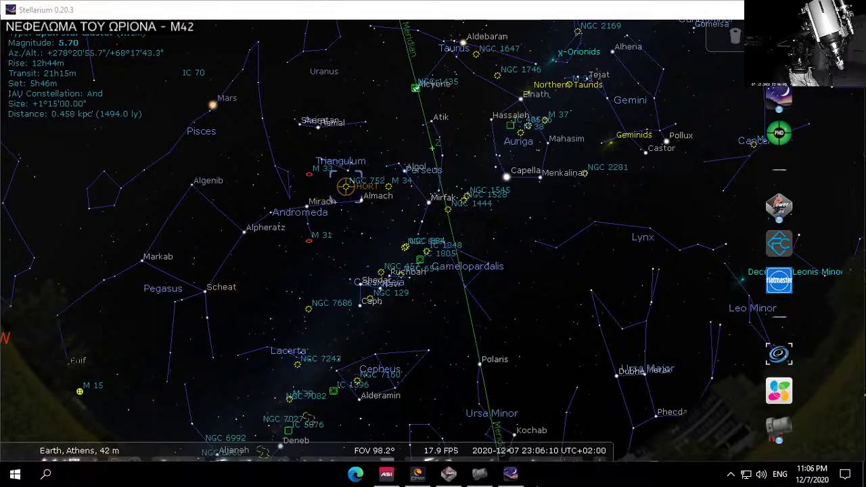
{"action": "left_click", "coordinate": [386, 474]}
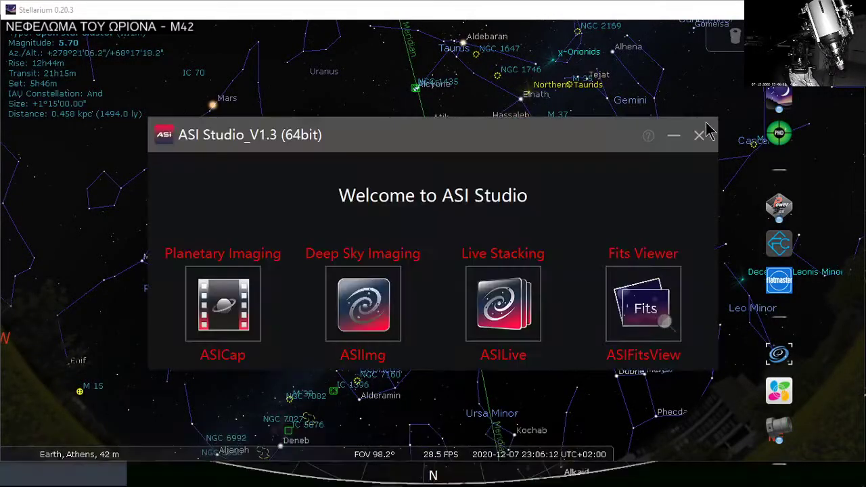
{"action": "left_click", "coordinate": [700, 134]}
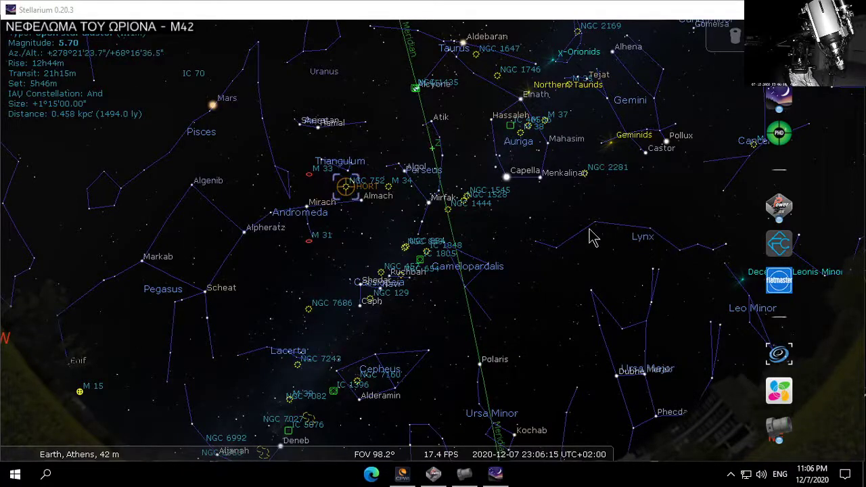
{"action": "left_click", "coordinate": [640, 250]}
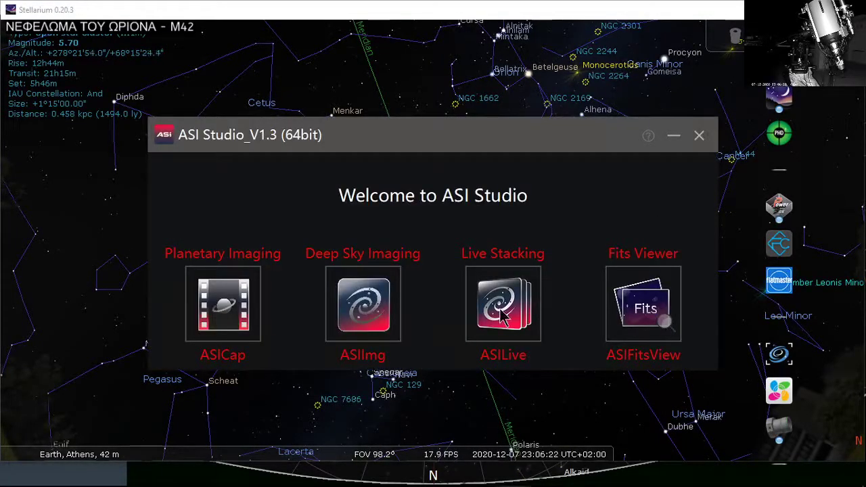
{"action": "left_click", "coordinate": [505, 308]}
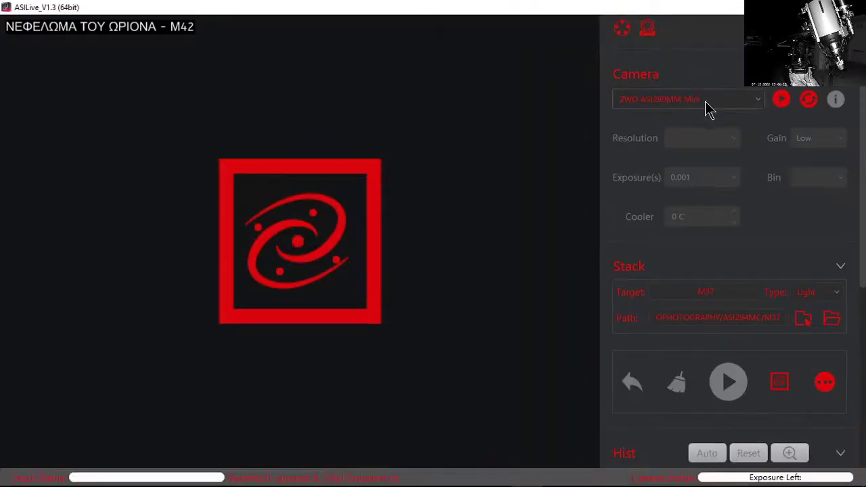
- Select the ZWO ASI294MC Pro as the imaging camera and connect it
{"action": "left_click", "coordinate": [704, 102]}
{"action": "left_click", "coordinate": [677, 126]}
{"action": "left_click", "coordinate": [782, 101]}
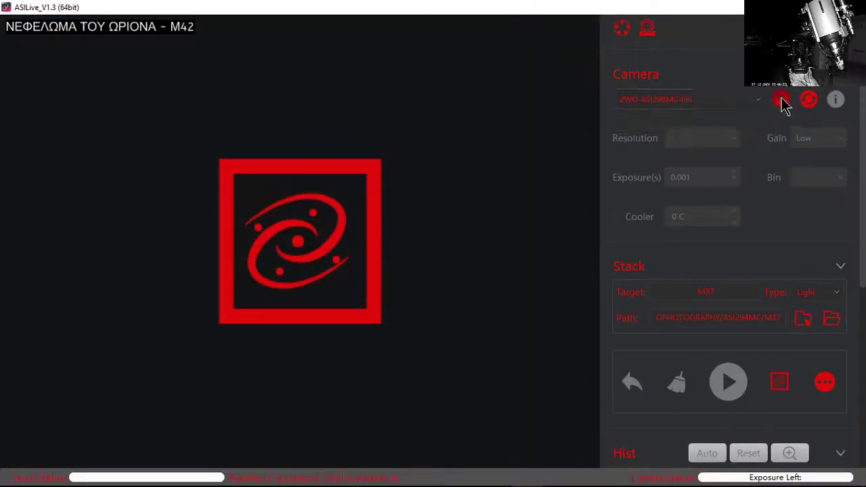
- Set the camera gain to Middle with a 10-second exposure, and turn on the cooler at -10 C
{"action": "left_click", "coordinate": [802, 142]}
{"action": "left_click", "coordinate": [810, 165]}
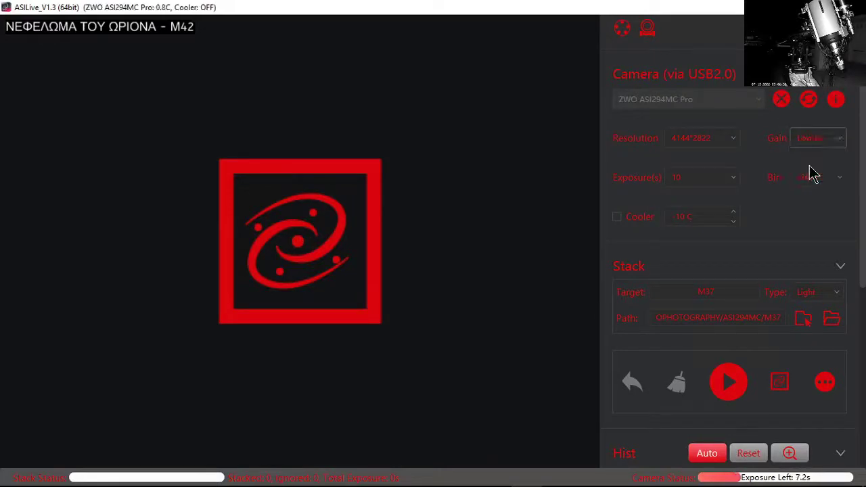
{"action": "left_click", "coordinate": [717, 181]}
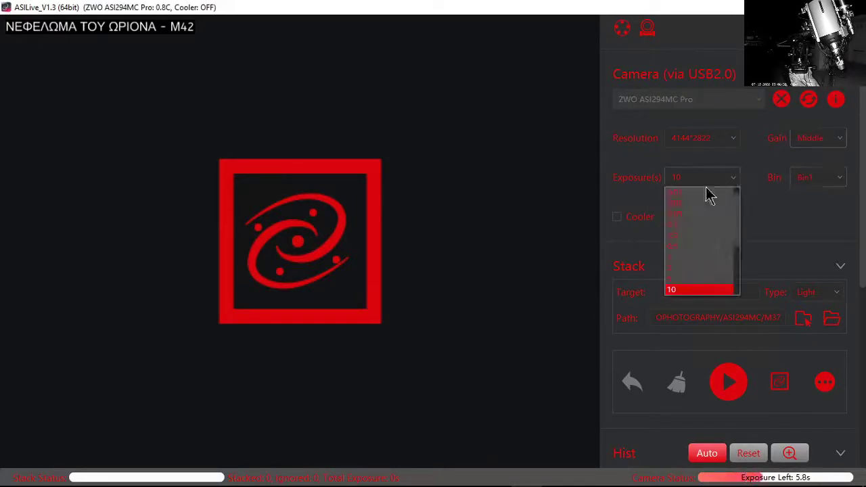
{"action": "left_click", "coordinate": [675, 290]}
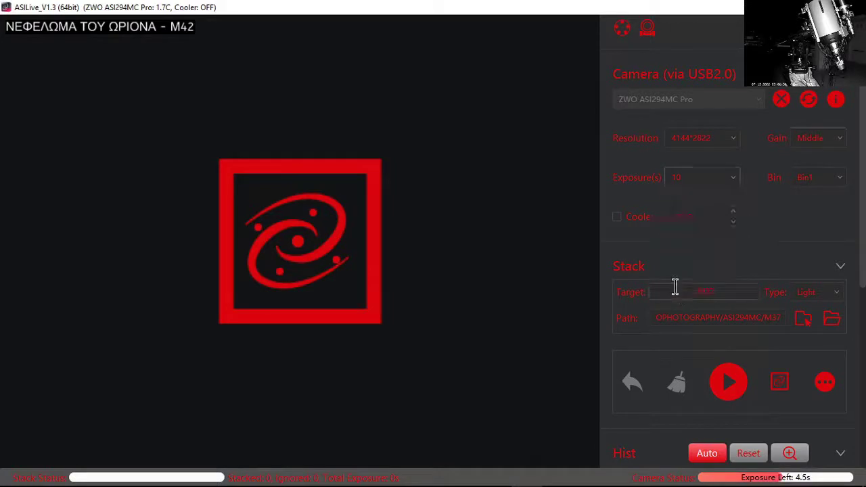
{"action": "left_click", "coordinate": [617, 218]}
- Switch the preview to the stacked image and back to the single frame
{"action": "scroll", "coordinate": [861, 300], "scroll_direction": "down", "scroll_amount": 2}
{"action": "scroll", "coordinate": [861, 300], "scroll_direction": "down", "scroll_amount": 2}
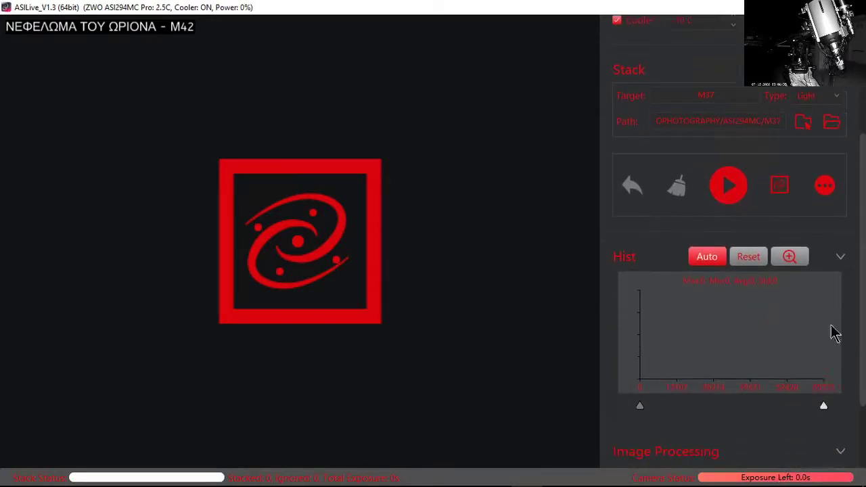
{"action": "left_click", "coordinate": [785, 195]}
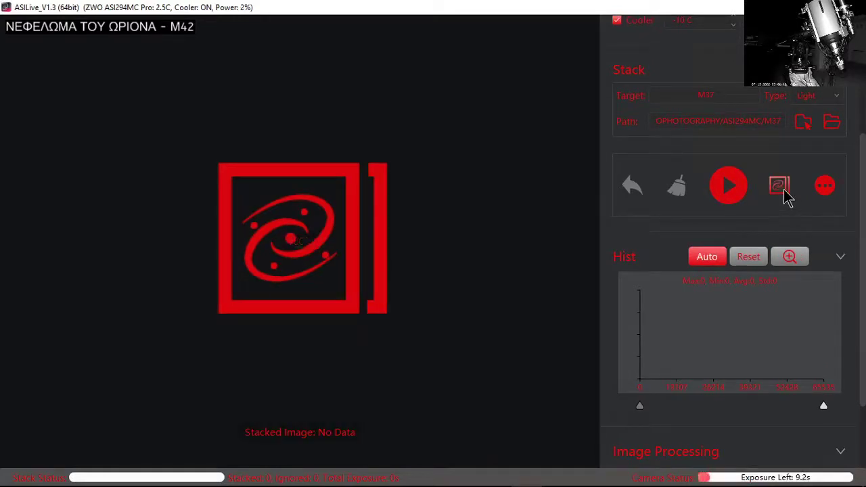
{"action": "left_click", "coordinate": [785, 195]}
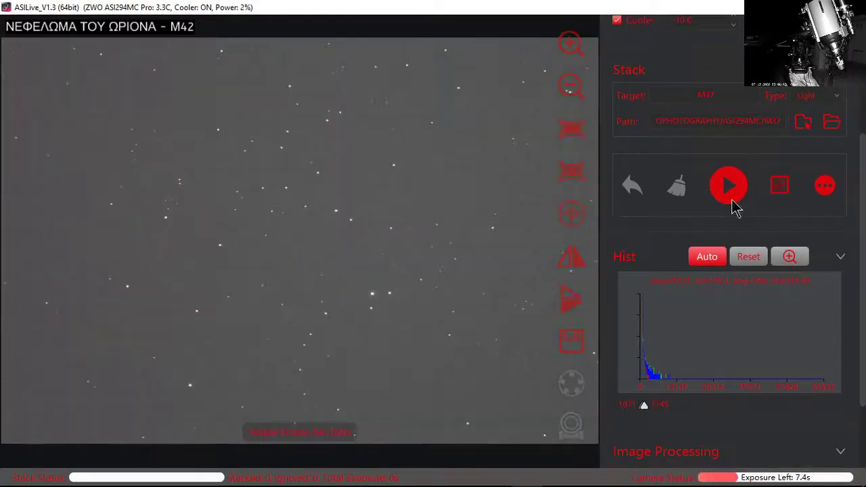
- Run a live stack of 10-second light frames for M37 with the histogram zoomed in, and stop it after a few frames
{"action": "left_click", "coordinate": [728, 189]}
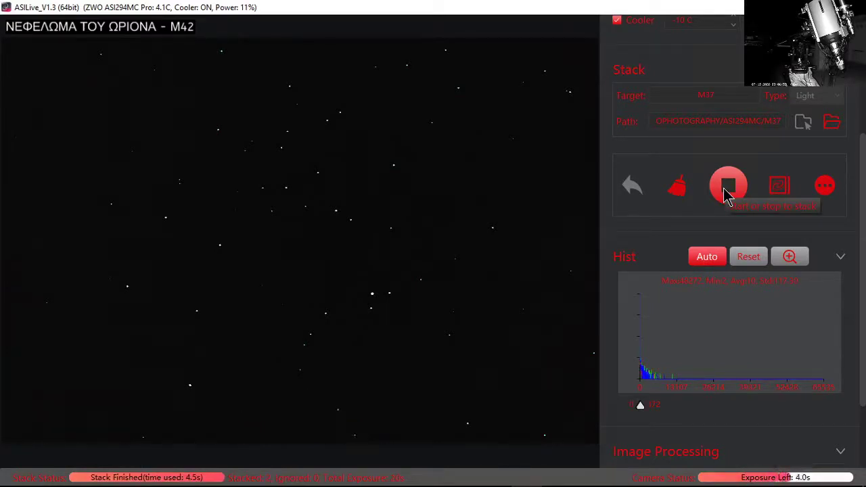
{"action": "left_click", "coordinate": [790, 263]}
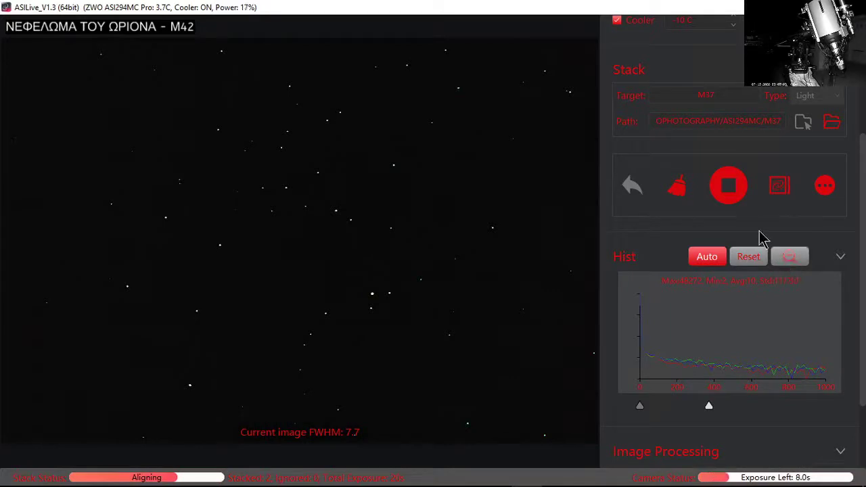
{"action": "mouse_move", "coordinate": [391, 264]}
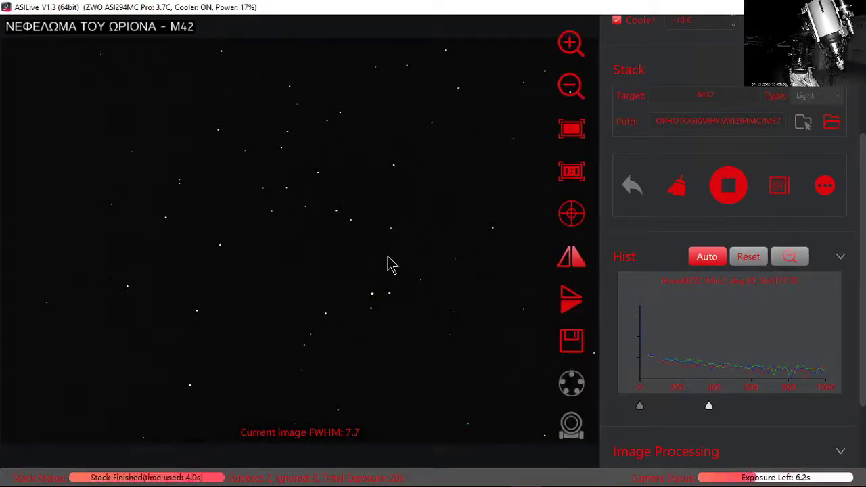
{"action": "scroll", "coordinate": [391, 264], "scroll_direction": "up", "scroll_amount": 2}
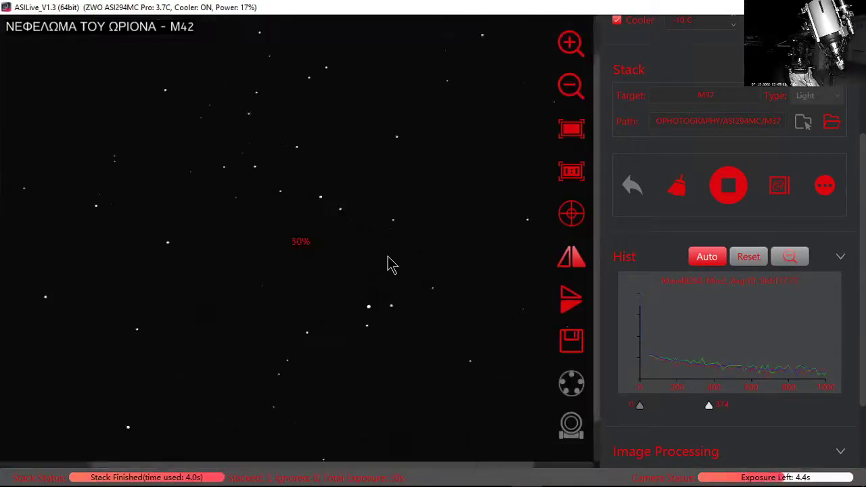
{"action": "scroll", "coordinate": [391, 264], "scroll_direction": "down", "scroll_amount": 2}
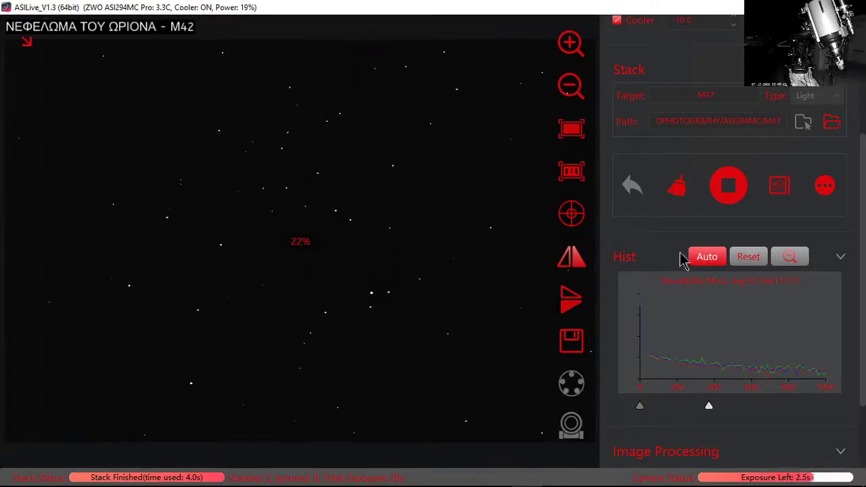
{"action": "left_click", "coordinate": [718, 197]}
- Clear the stacked image and show the single-frame preview
{"action": "left_click", "coordinate": [685, 194]}
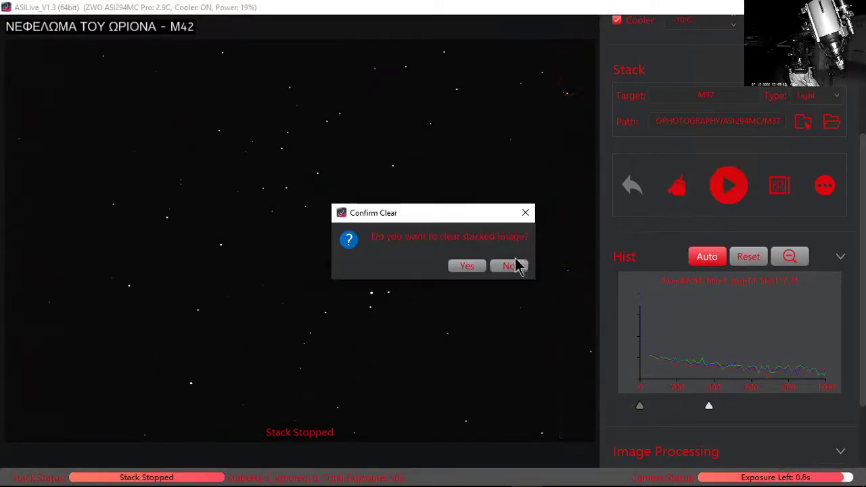
{"action": "left_click", "coordinate": [477, 268]}
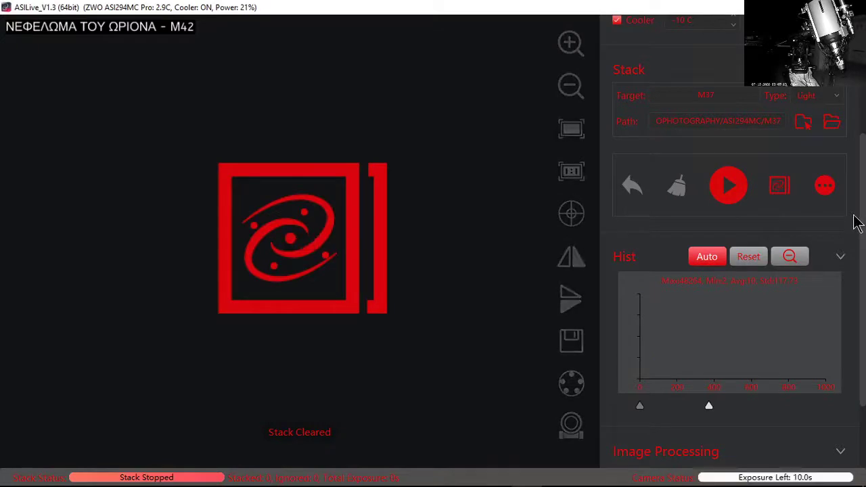
{"action": "left_click", "coordinate": [789, 184]}
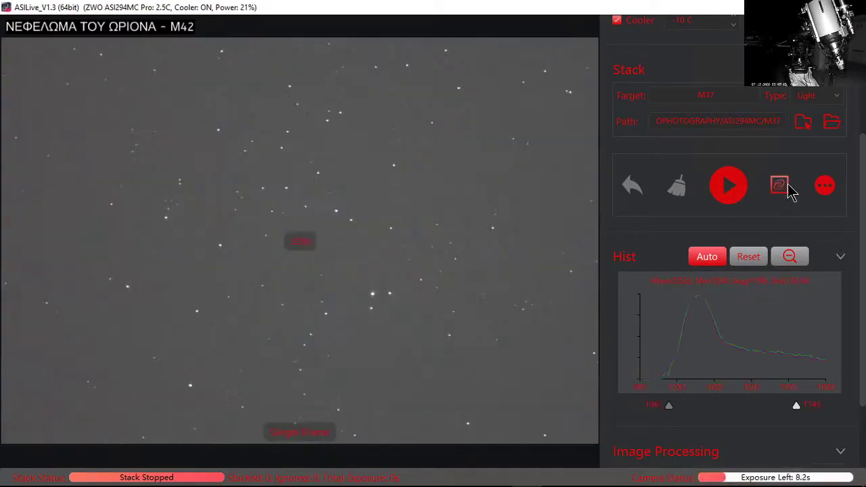
- Try a brightness of 0.9, return it to 1.0, and enable Noise Reduction in the image processing settings
{"action": "scroll", "coordinate": [861, 386], "scroll_direction": "down", "scroll_amount": 2}
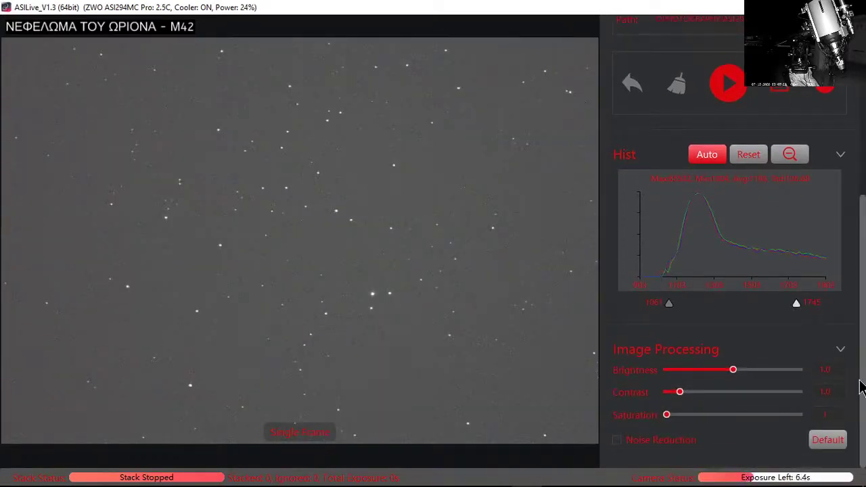
{"action": "left_click_drag", "start_coordinate": [735, 373], "coordinate": [723, 390]}
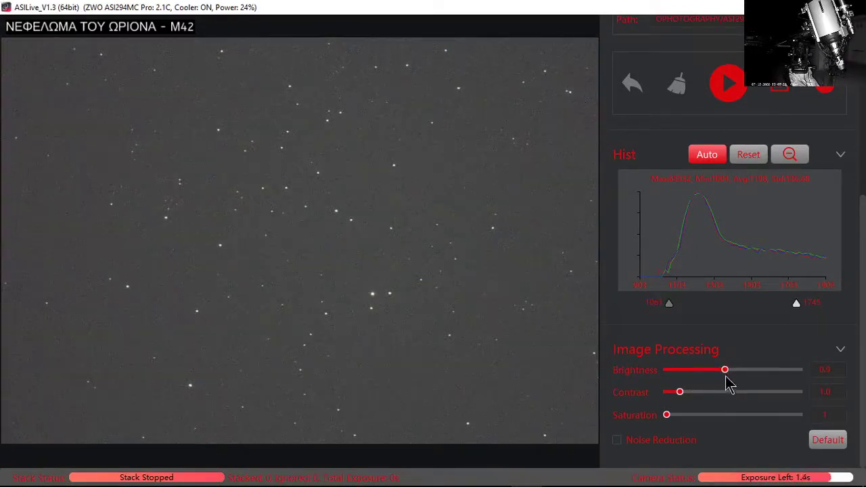
{"action": "left_click_drag", "start_coordinate": [729, 384], "coordinate": [731, 379]}
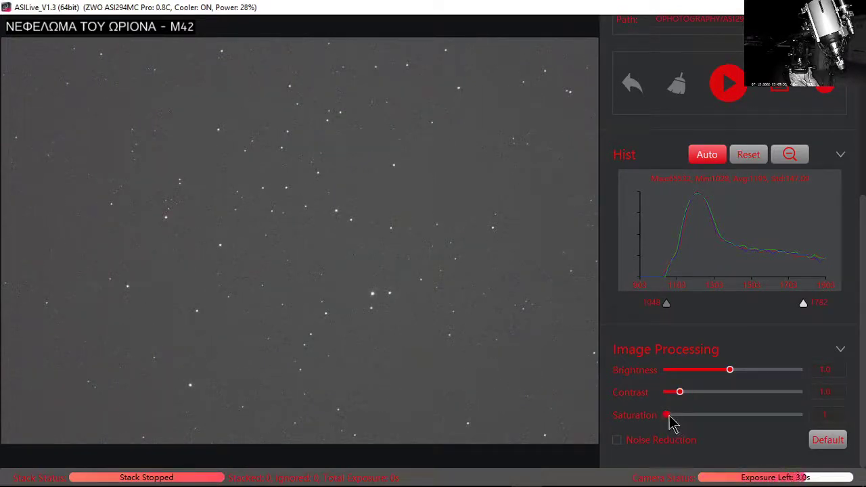
{"action": "left_click", "coordinate": [623, 444]}
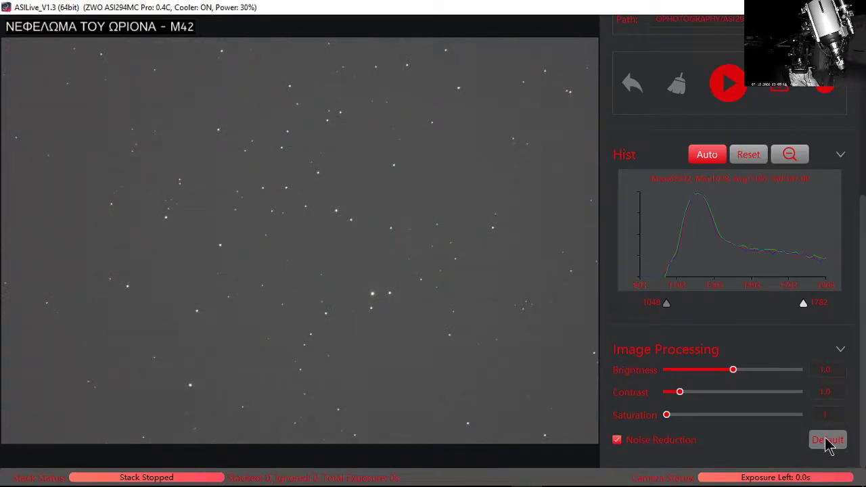
{"action": "mouse_move", "coordinate": [863, 318]}
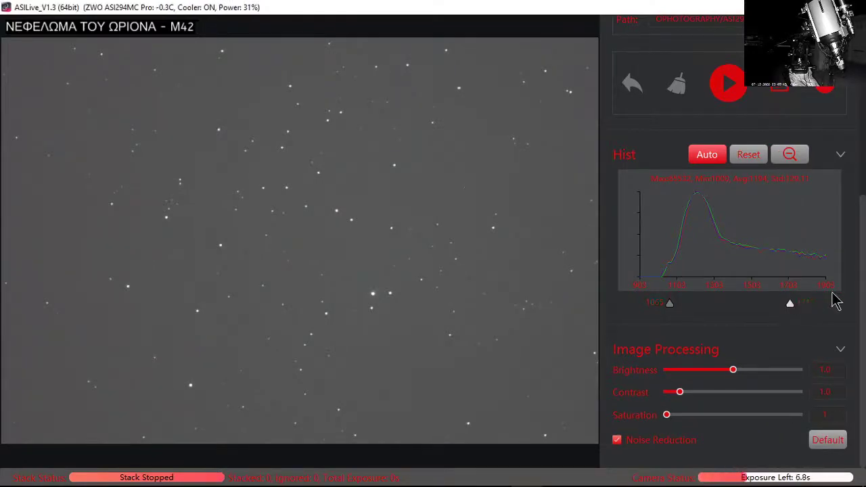
{"action": "scroll", "coordinate": [859, 284], "scroll_direction": "up", "scroll_amount": 1}
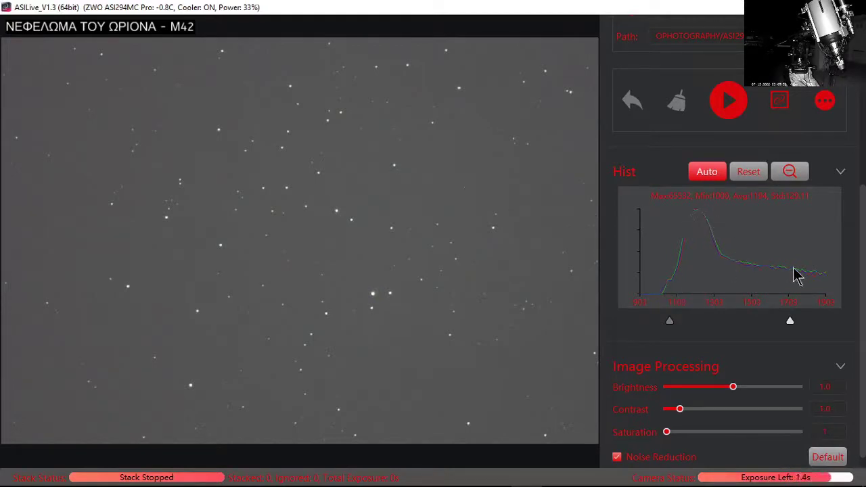
- Bring up the PoleMaster window to check it, and return to ASILive
{"action": "mouse_move", "coordinate": [412, 343]}
{"action": "left_click", "coordinate": [435, 472]}
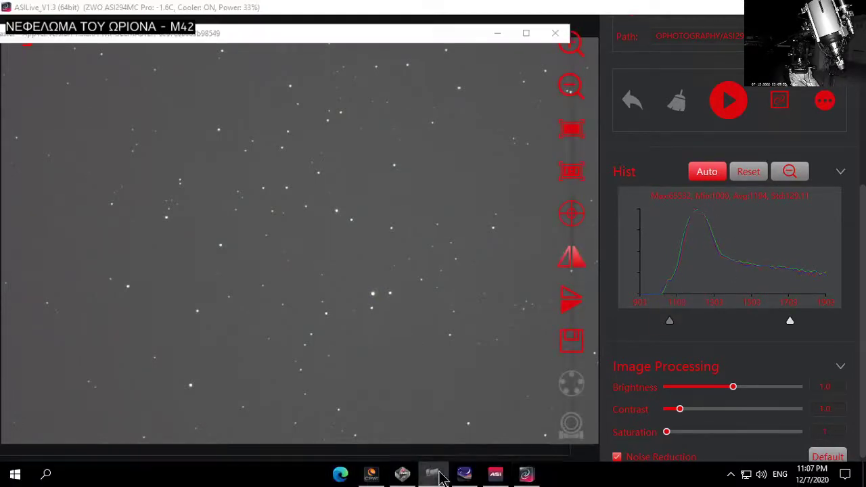
{"action": "left_click", "coordinate": [439, 474]}
{"action": "left_click", "coordinate": [439, 476]}
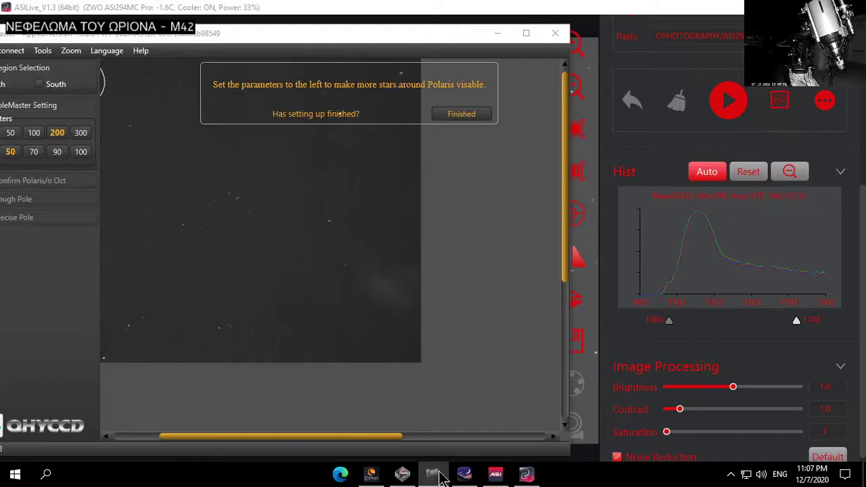
{"action": "left_click", "coordinate": [438, 476]}
{"action": "scroll", "coordinate": [704, 391], "scroll_direction": "up", "scroll_amount": 2}
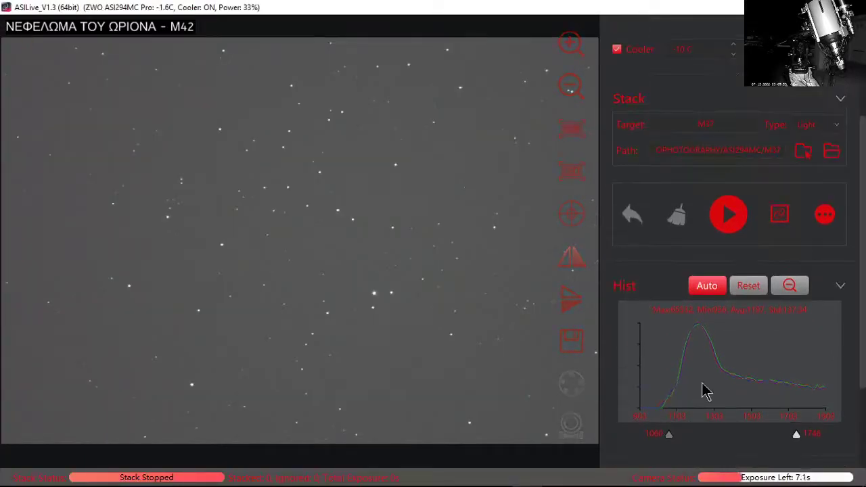
{"action": "scroll", "coordinate": [703, 392], "scroll_direction": "up", "scroll_amount": 1}
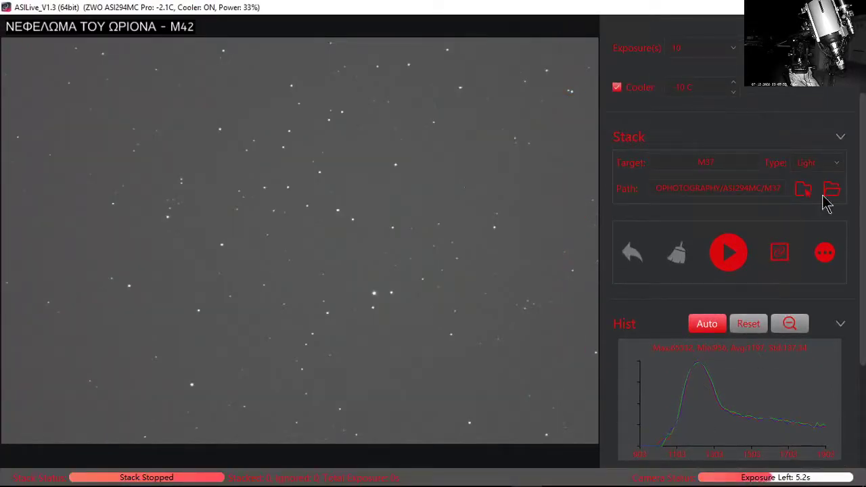
{"action": "left_click", "coordinate": [820, 164]}
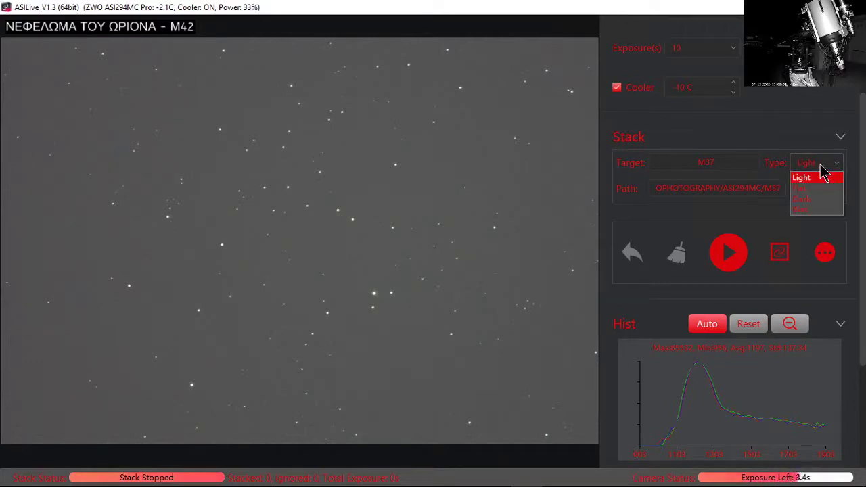
{"action": "left_click", "coordinate": [821, 166]}
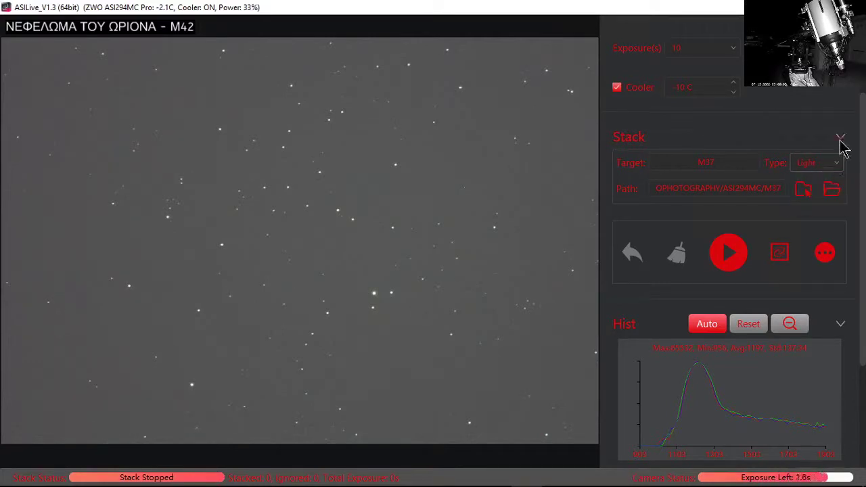
- Disconnect the ZWO ASI294MC Pro and connect the ZWO ASI290MM Mini camera instead
{"action": "left_click_drag", "start_coordinate": [862, 166], "coordinate": [864, 68]}
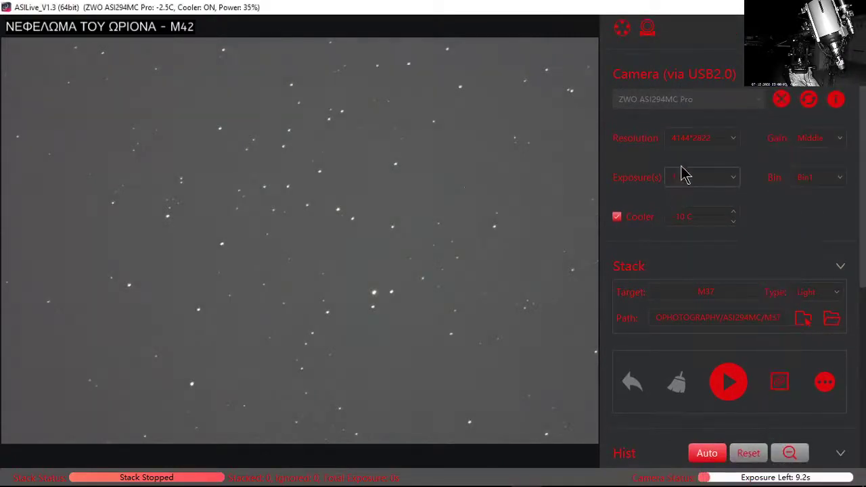
{"action": "left_click", "coordinate": [778, 112]}
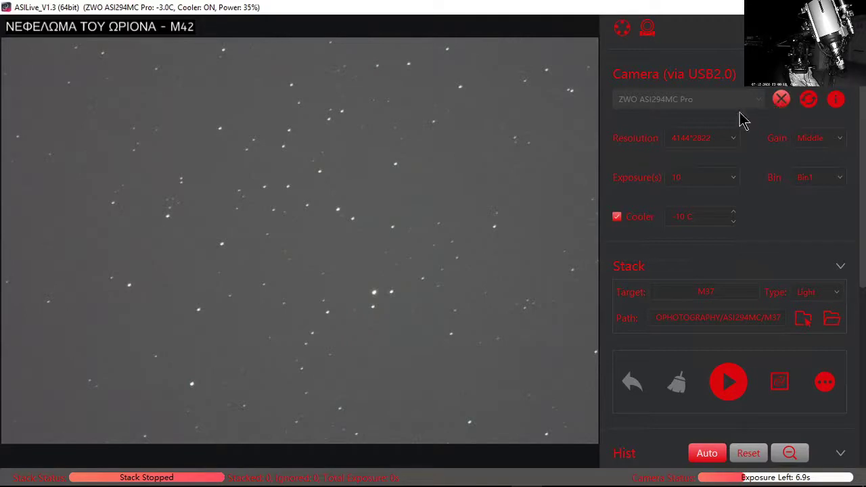
{"action": "left_click", "coordinate": [738, 103]}
{"action": "left_click", "coordinate": [706, 116]}
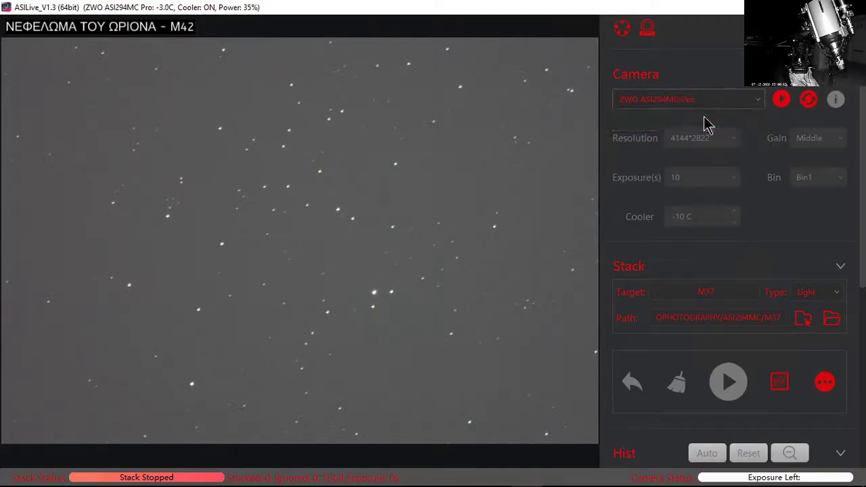
{"action": "left_click", "coordinate": [785, 103]}
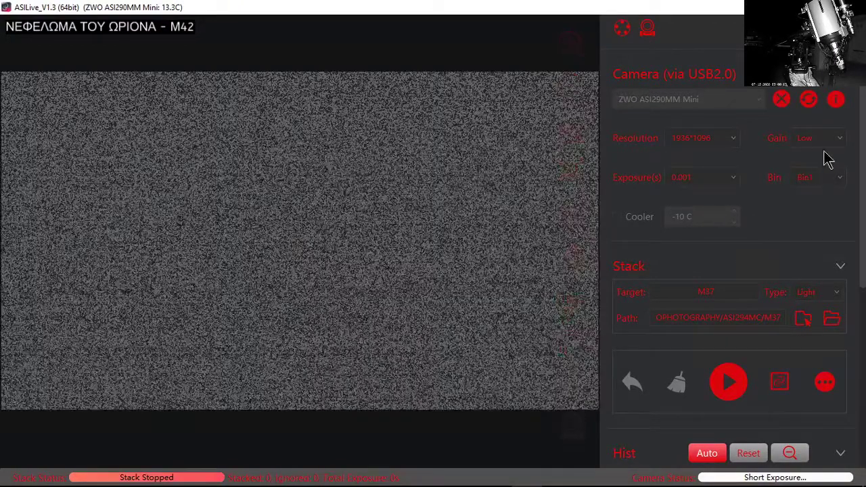
- Set the ASI290MM Mini's gain to Middle and its exposure to 5 seconds
{"action": "left_click", "coordinate": [823, 140]}
{"action": "left_click", "coordinate": [812, 168]}
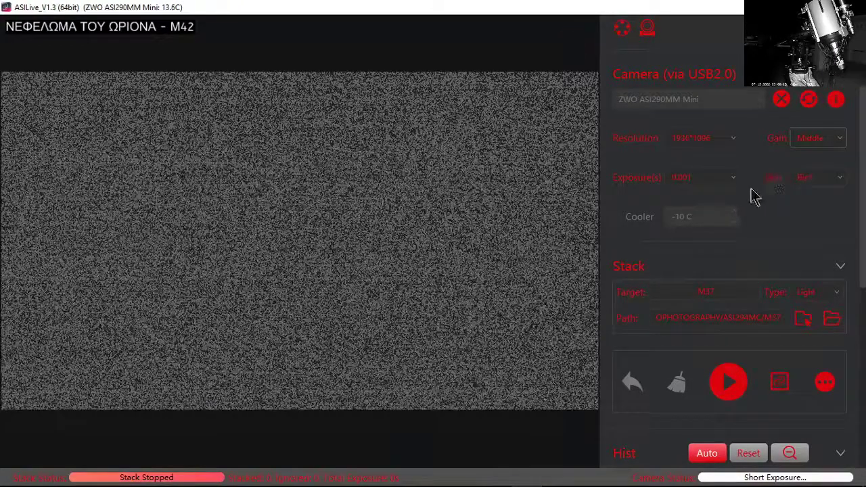
{"action": "left_click", "coordinate": [737, 180]}
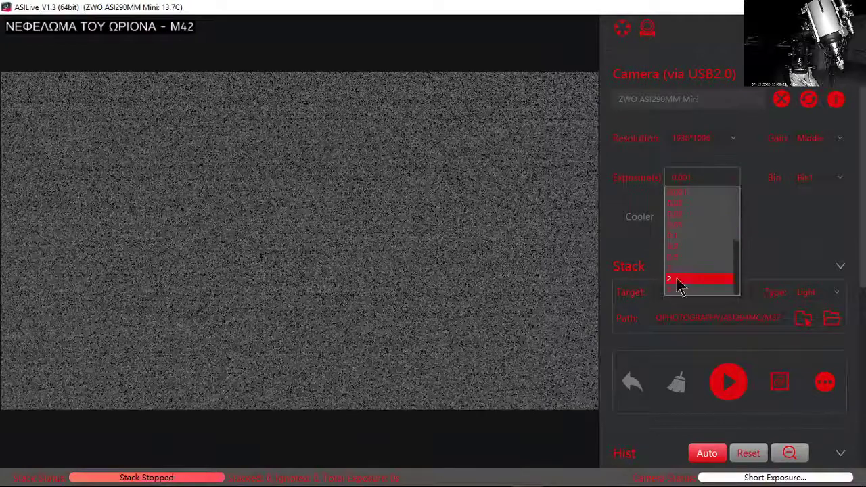
{"action": "left_click", "coordinate": [672, 288]}
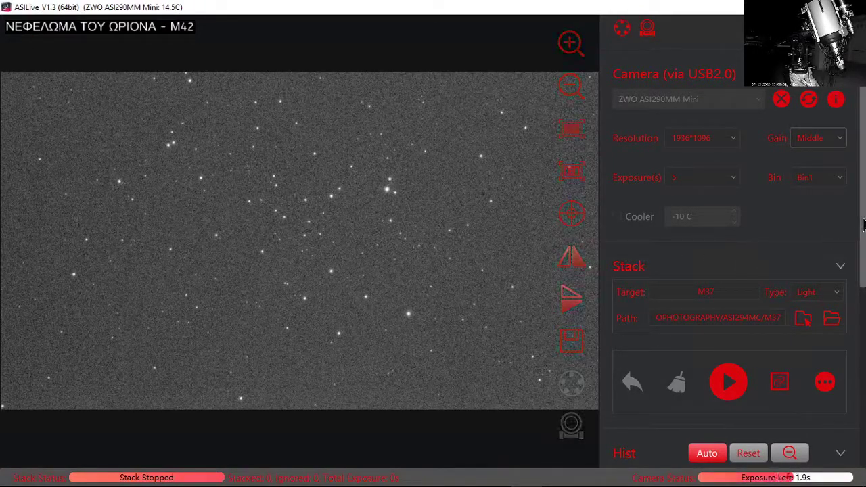
- Turn off bias, dark and flat calibration in the advanced stack settings
{"action": "scroll", "coordinate": [862, 226], "scroll_direction": "down", "scroll_amount": 1}
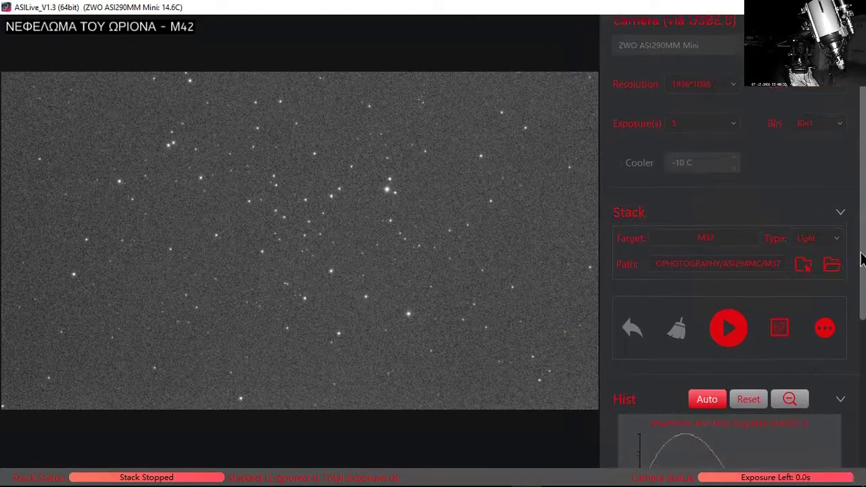
{"action": "left_click", "coordinate": [825, 318]}
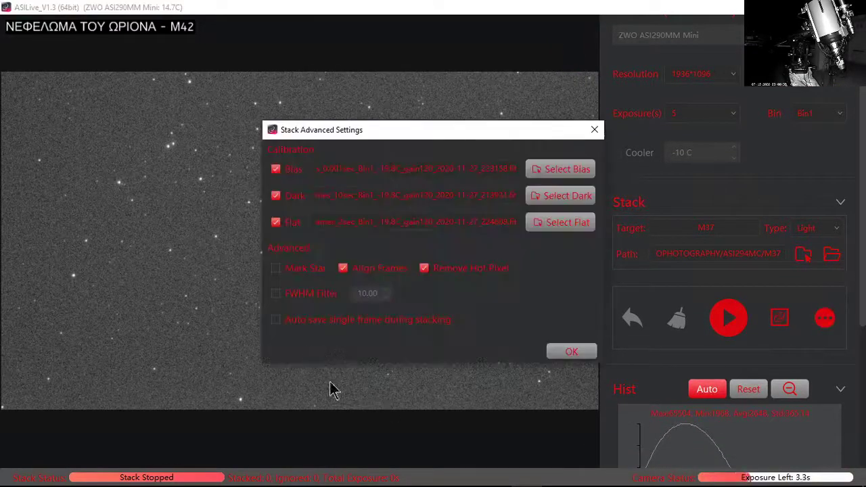
{"action": "left_click", "coordinate": [276, 222]}
{"action": "left_click", "coordinate": [277, 195]}
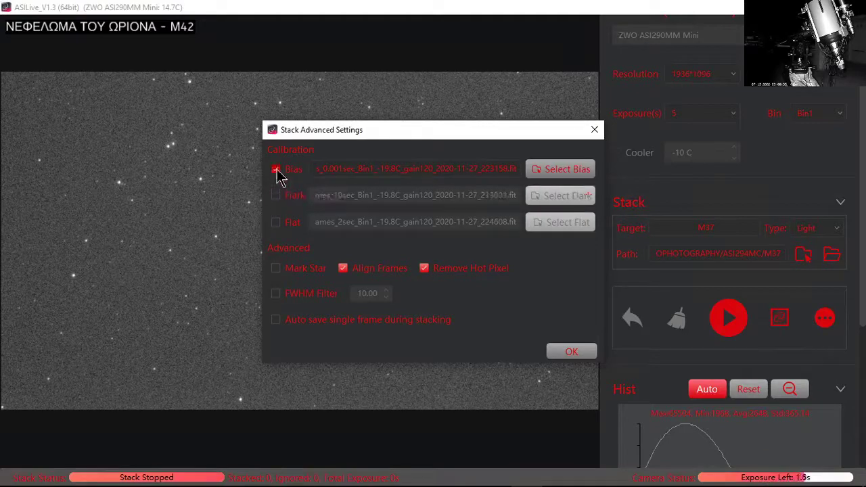
{"action": "left_click", "coordinate": [276, 169]}
{"action": "left_click", "coordinate": [570, 353]}
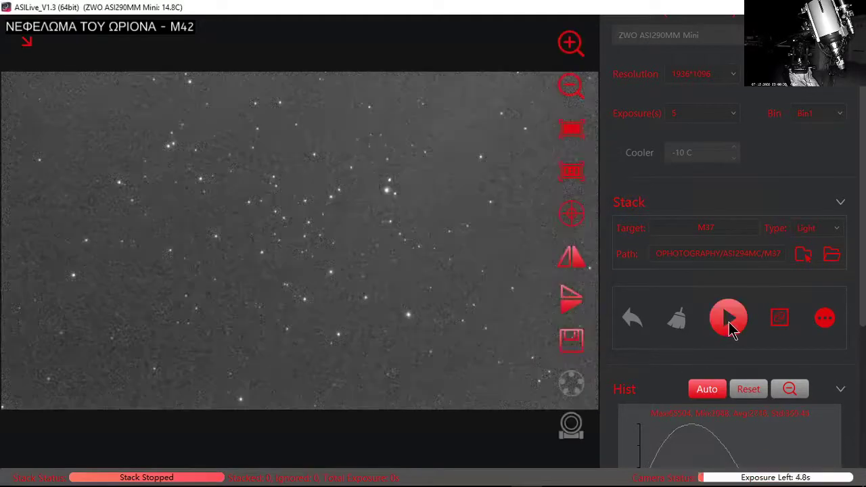
- Start live stacking 5-second light frames of M37 and raise the histogram's black point to about 2700
{"action": "left_click", "coordinate": [730, 327]}
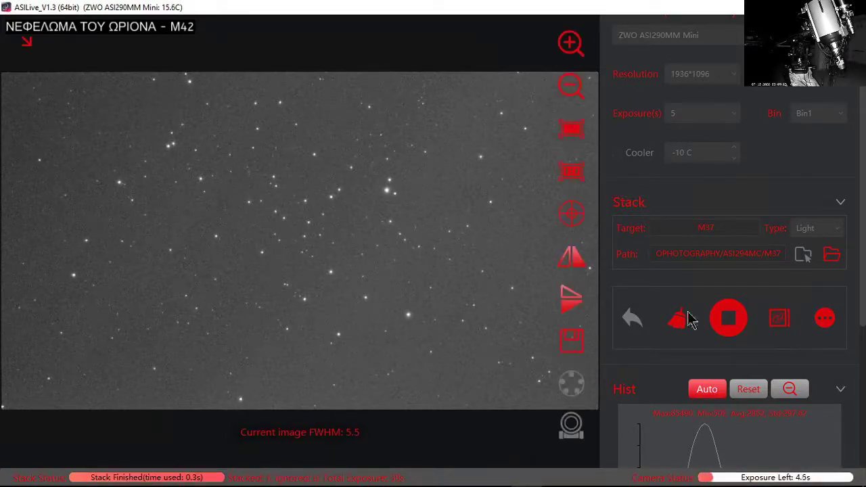
{"action": "scroll", "coordinate": [729, 314], "scroll_direction": "down", "scroll_amount": 3}
{"action": "scroll", "coordinate": [729, 315], "scroll_direction": "down", "scroll_amount": 1}
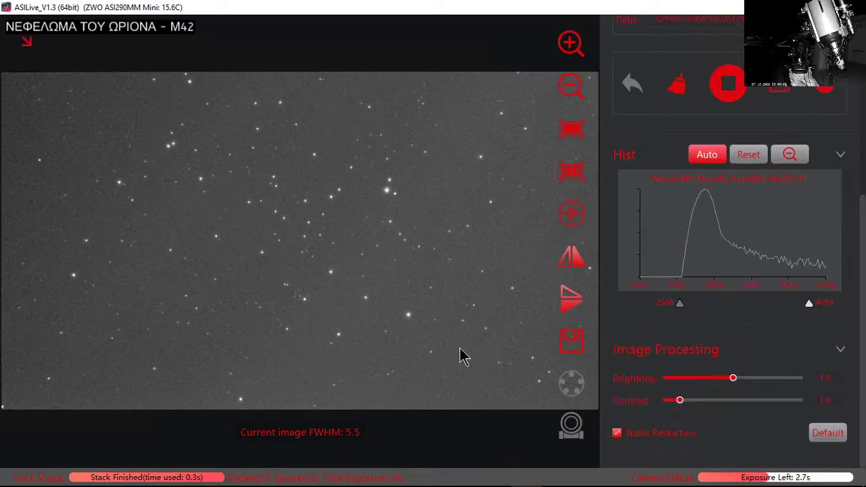
{"action": "scroll", "coordinate": [457, 351], "scroll_direction": "up", "scroll_amount": 1}
{"action": "scroll", "coordinate": [458, 351], "scroll_direction": "down", "scroll_amount": 1}
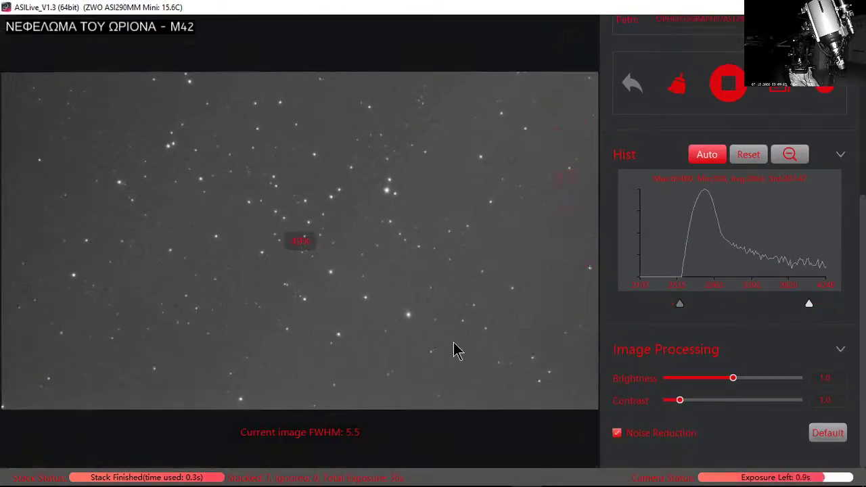
{"action": "left_click_drag", "start_coordinate": [680, 305], "coordinate": [695, 310]}
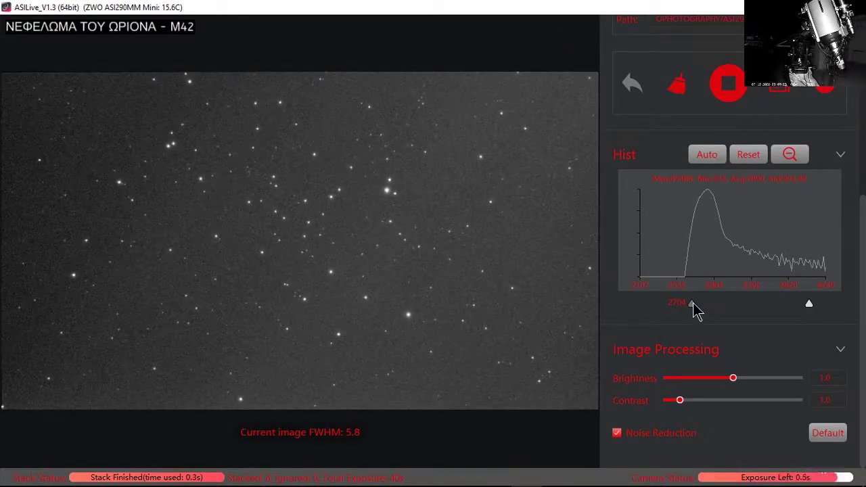
{"action": "left_click_drag", "start_coordinate": [697, 312], "coordinate": [697, 305]}
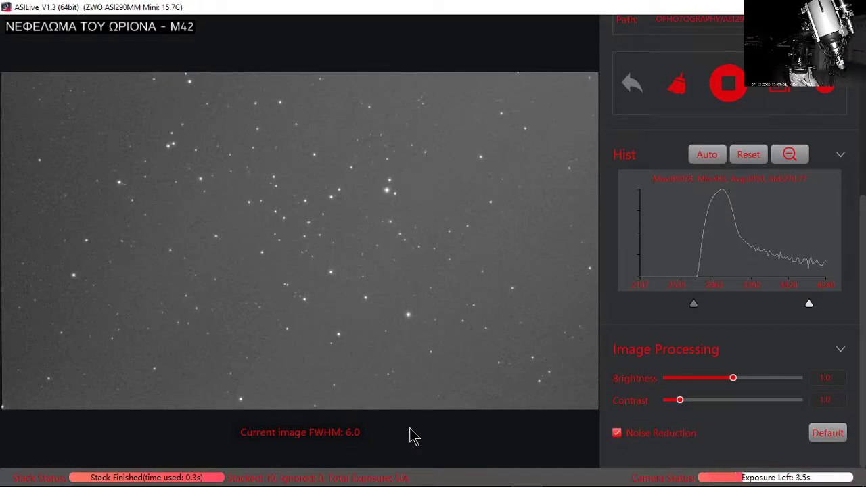
- Check the sky in the PoleMaster window, return to ASILive and stop the live stack
{"action": "left_click", "coordinate": [434, 475]}
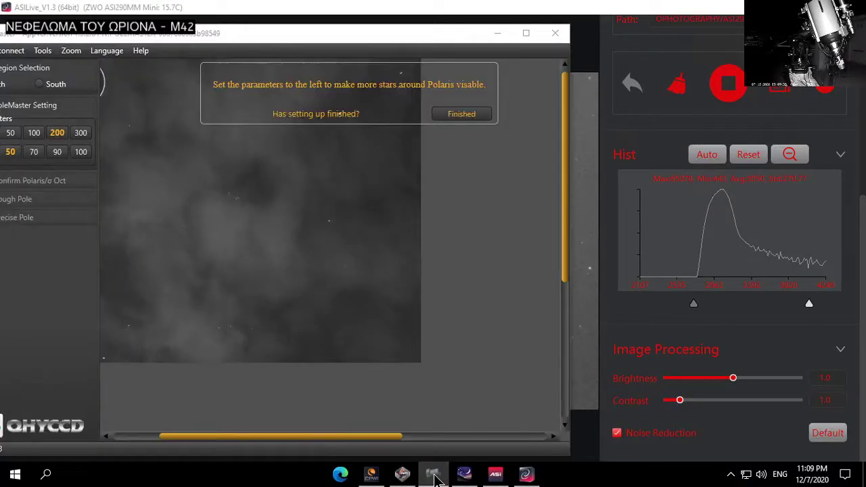
{"action": "left_click", "coordinate": [434, 475]}
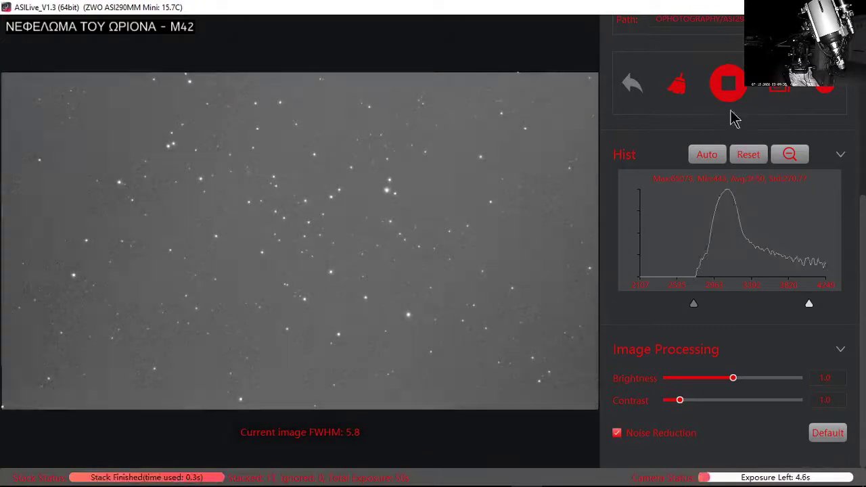
{"action": "left_click", "coordinate": [731, 87]}
{"action": "mouse_move", "coordinate": [456, 247]}
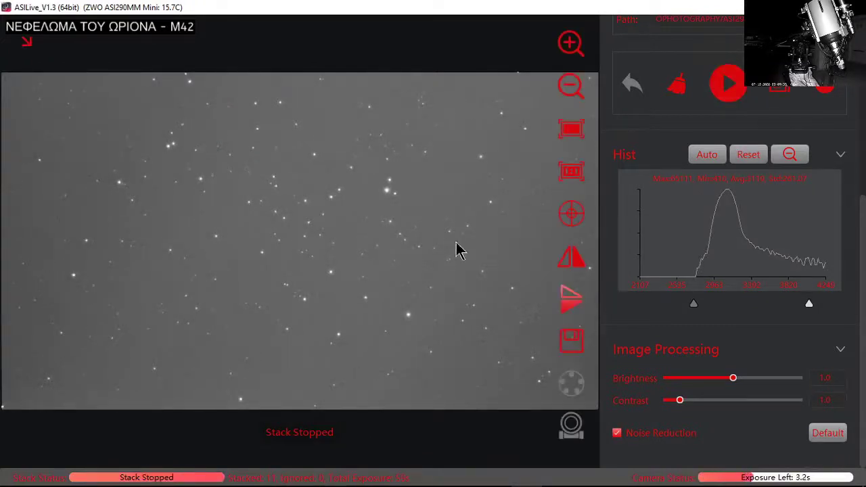
{"action": "scroll", "coordinate": [389, 236], "scroll_direction": "up", "scroll_amount": 1}
{"action": "scroll", "coordinate": [390, 237], "scroll_direction": "down", "scroll_amount": 1}
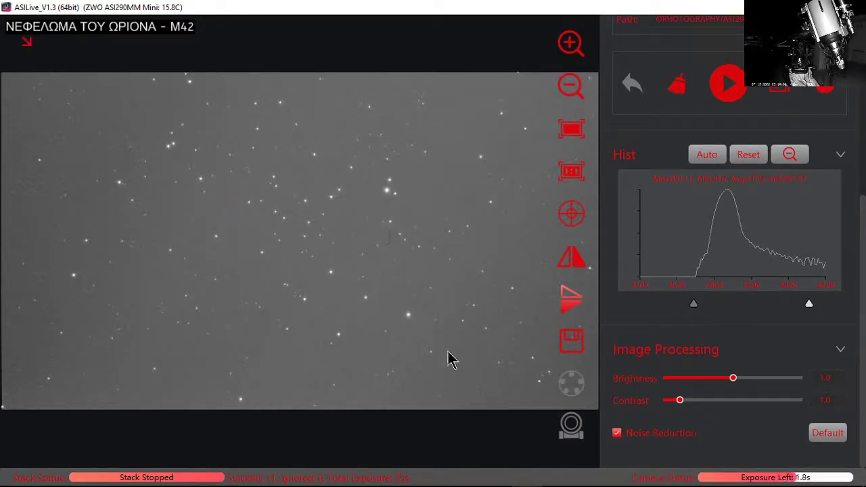
- Switch to Stellarium to examine the sky chart, and return to ASILive
{"action": "mouse_move", "coordinate": [495, 473]}
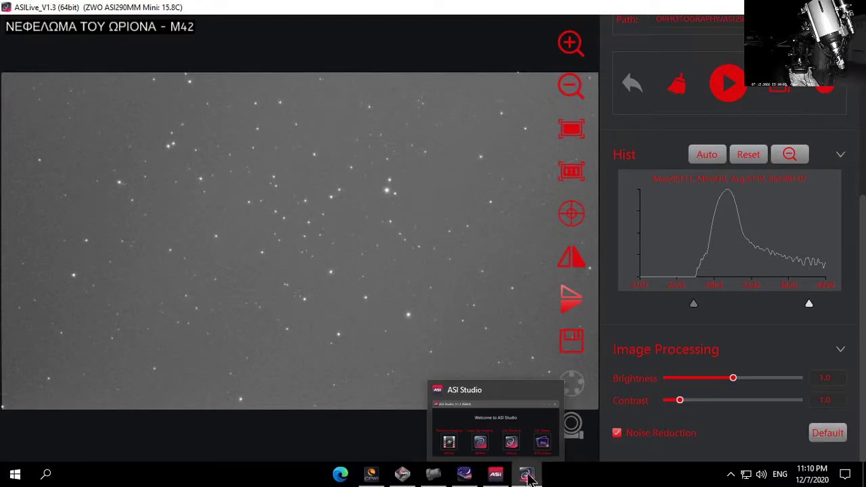
{"action": "left_click", "coordinate": [469, 478]}
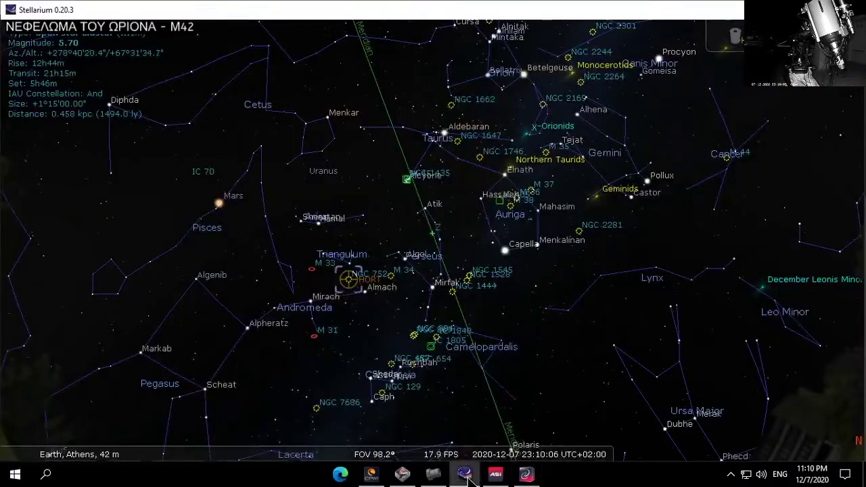
{"action": "scroll", "coordinate": [511, 359], "scroll_direction": "up", "scroll_amount": 3}
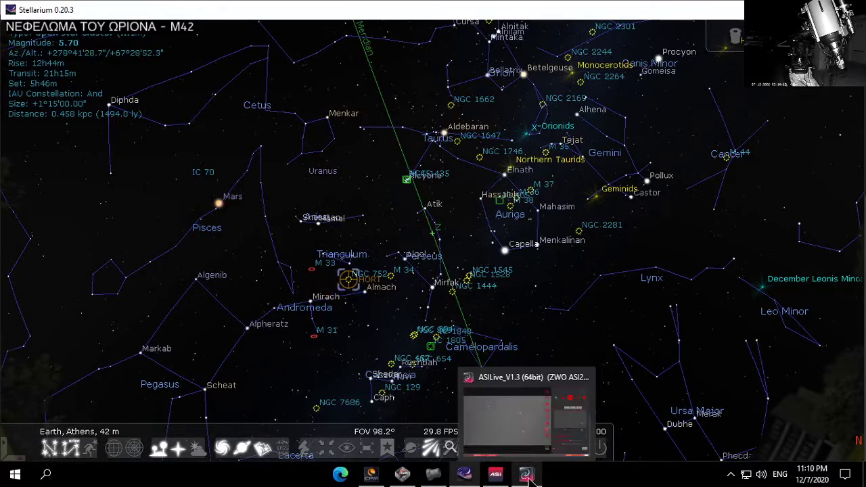
{"action": "left_click", "coordinate": [527, 475]}
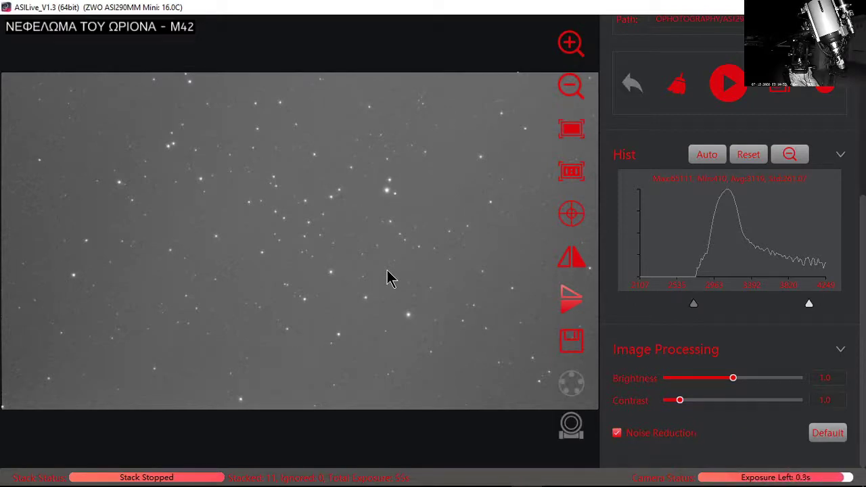
- Darken the stacked image by moving the histogram's white point to the range's upper end and the black point just below the peak
{"action": "scroll", "coordinate": [348, 287], "scroll_direction": "up", "scroll_amount": 2}
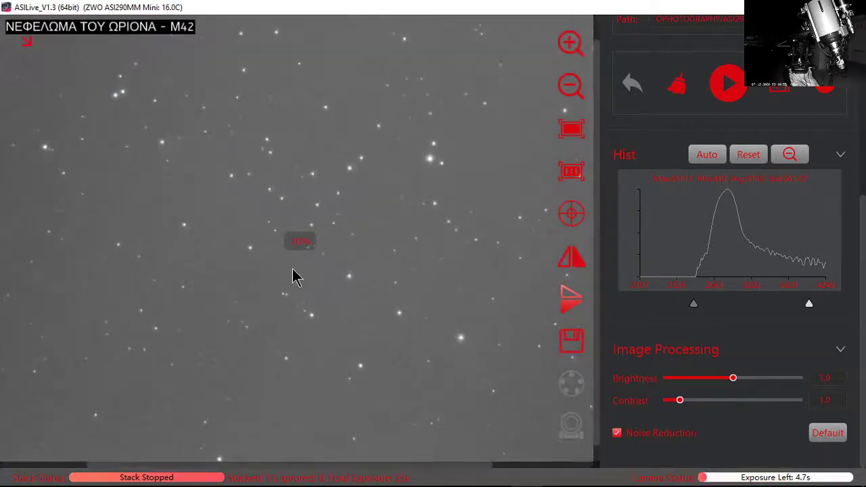
{"action": "scroll", "coordinate": [367, 345], "scroll_direction": "down", "scroll_amount": 2}
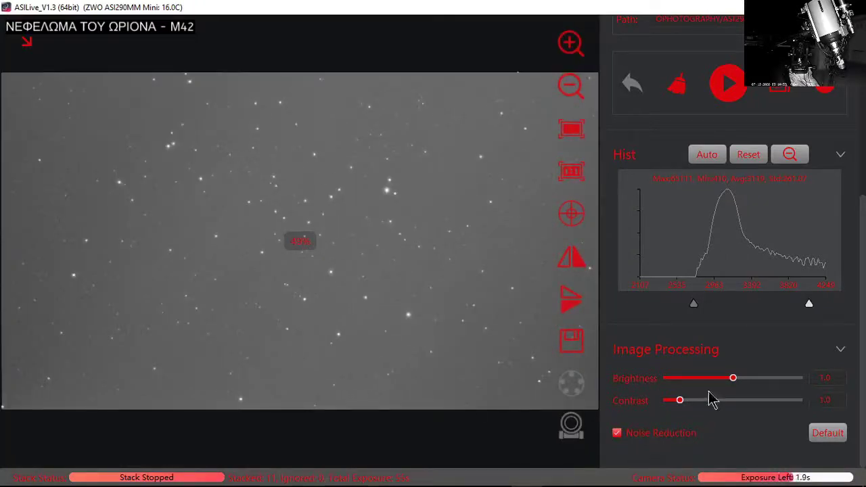
{"action": "left_click_drag", "start_coordinate": [809, 306], "coordinate": [831, 306]}
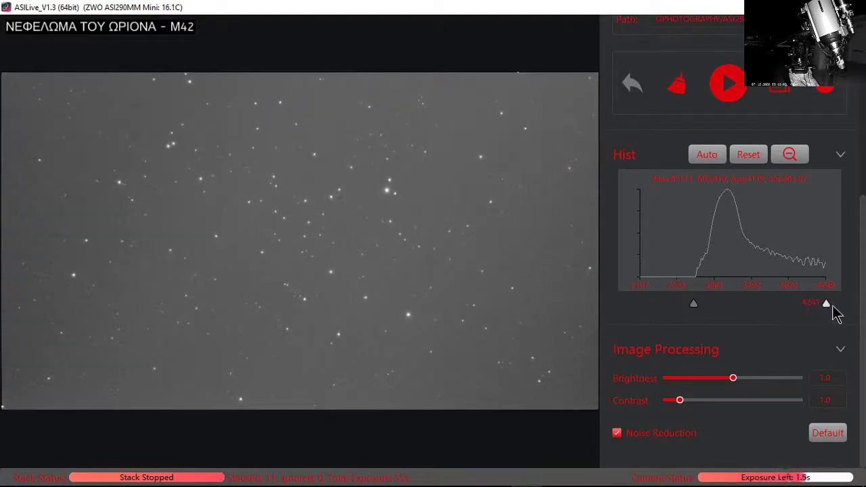
{"action": "left_click_drag", "start_coordinate": [697, 308], "coordinate": [717, 315]}
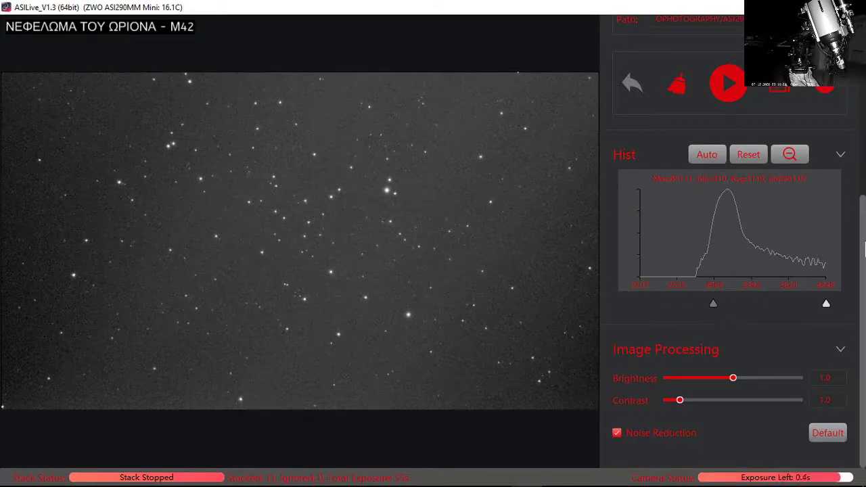
- Disconnect the ZWO ASI290MM Mini camera and connect the ZWO ASI294MC Pro instead
{"action": "left_click_drag", "start_coordinate": [863, 249], "coordinate": [863, 122]}
{"action": "scroll", "coordinate": [710, 266], "scroll_direction": "up", "scroll_amount": 3}
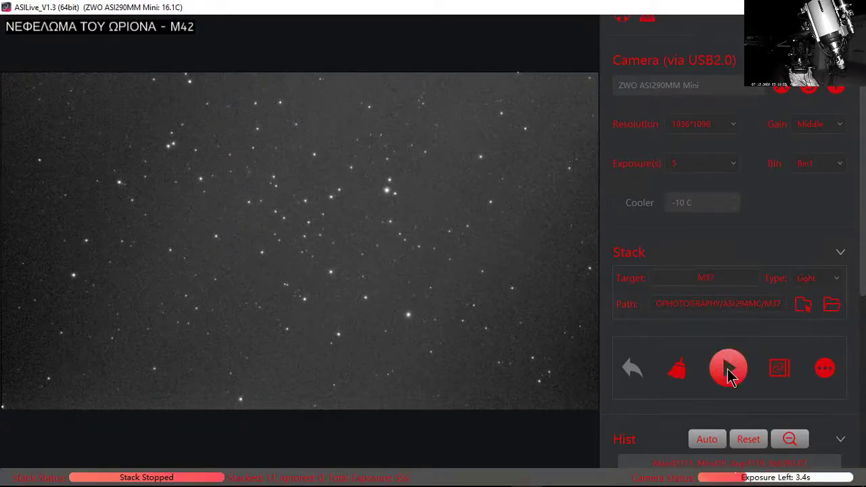
{"action": "left_click", "coordinate": [783, 94]}
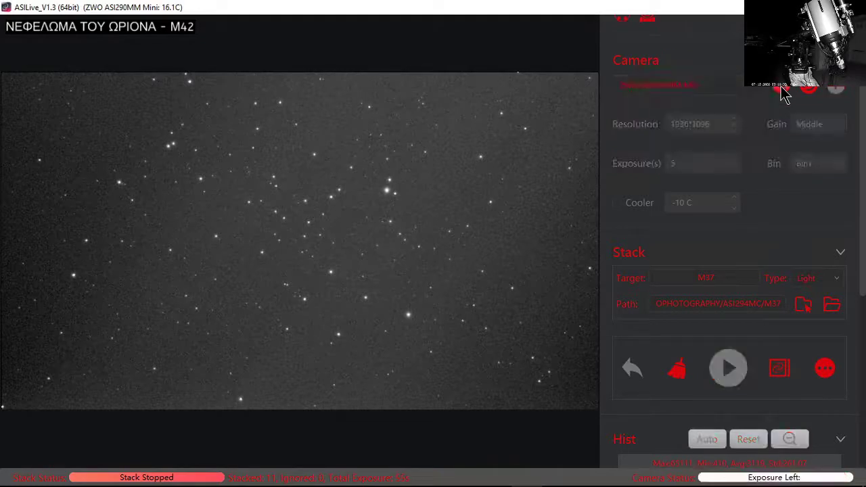
{"action": "left_click", "coordinate": [747, 88]}
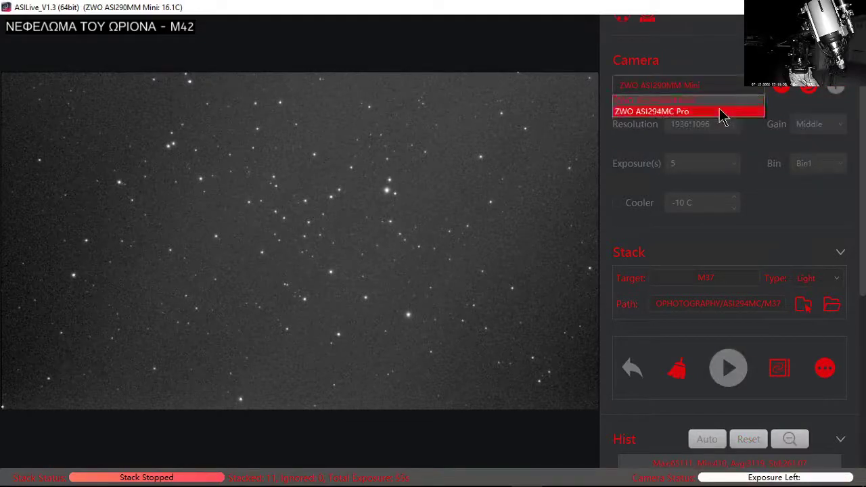
{"action": "left_click", "coordinate": [719, 112]}
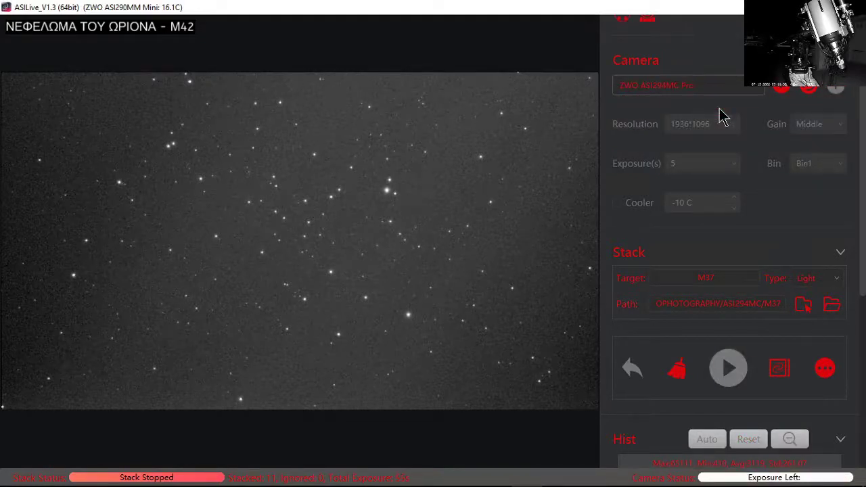
{"action": "left_click", "coordinate": [787, 93]}
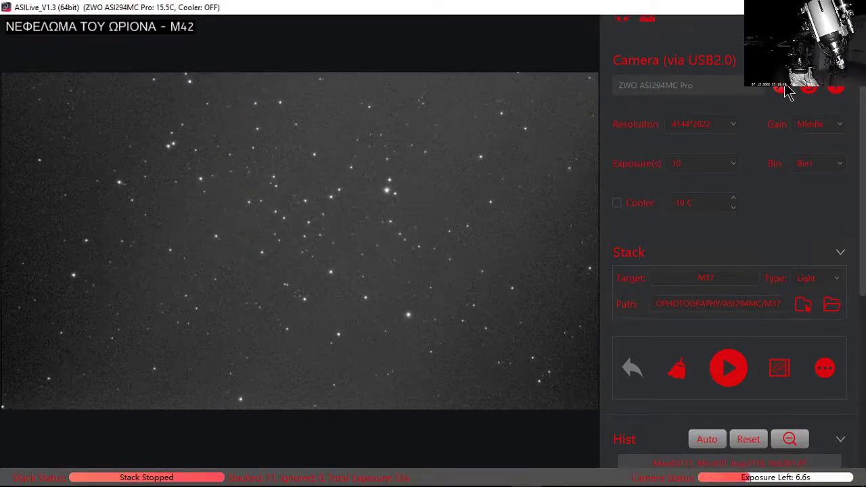
- Clear the previous stack and keep the ASI294MC Pro on Light frames with a 10-second exposure
{"action": "scroll", "coordinate": [818, 248], "scroll_direction": "down", "scroll_amount": 3}
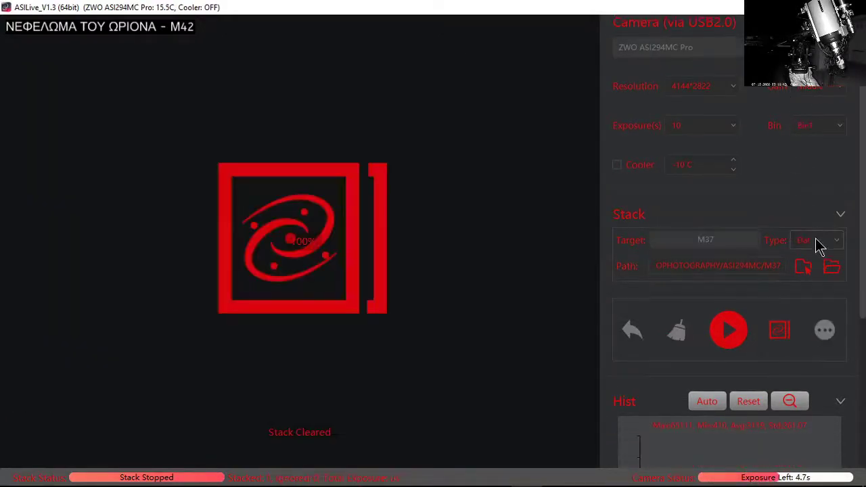
{"action": "scroll", "coordinate": [818, 243], "scroll_direction": "up", "scroll_amount": 1}
{"action": "scroll", "coordinate": [845, 207], "scroll_direction": "up", "scroll_amount": 3}
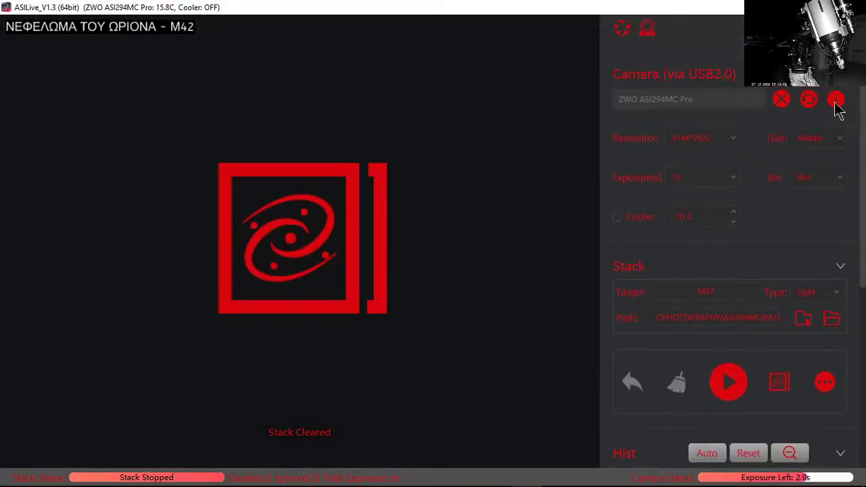
{"action": "left_click", "coordinate": [691, 180]}
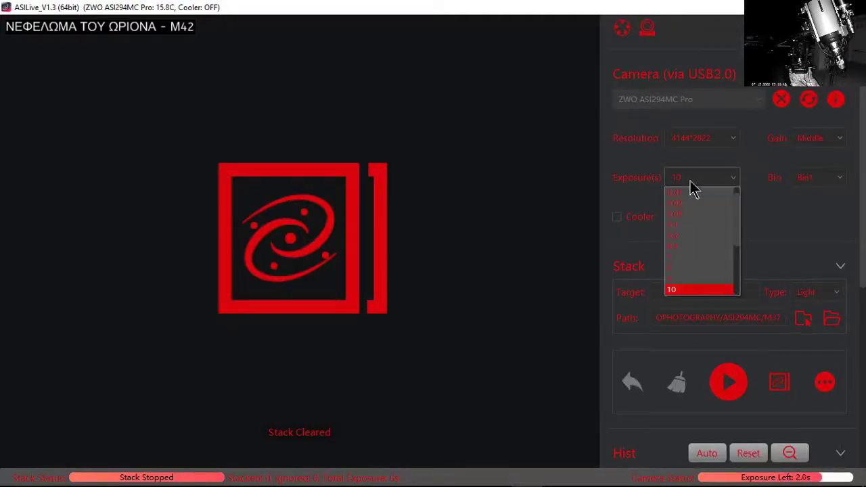
{"action": "left_click", "coordinate": [674, 284]}
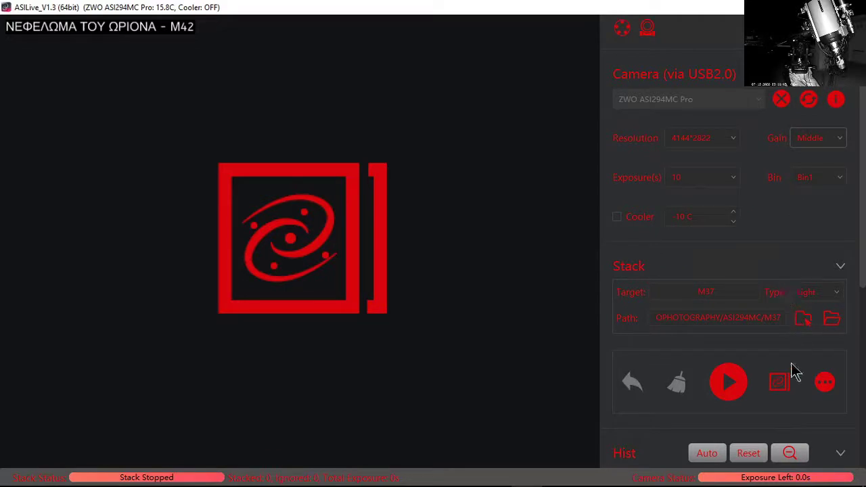
- Display the camera's single frame and stretch its histogram automatically
{"action": "left_click", "coordinate": [778, 382]}
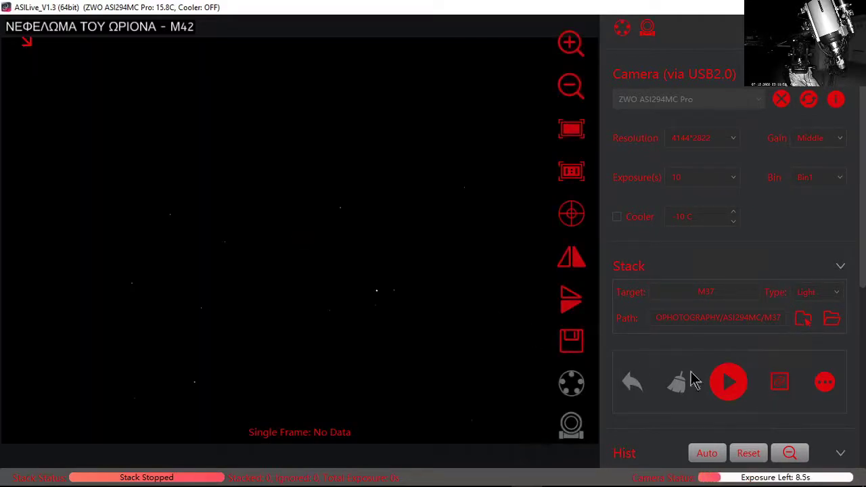
{"action": "scroll", "coordinate": [816, 346], "scroll_direction": "down", "scroll_amount": 5}
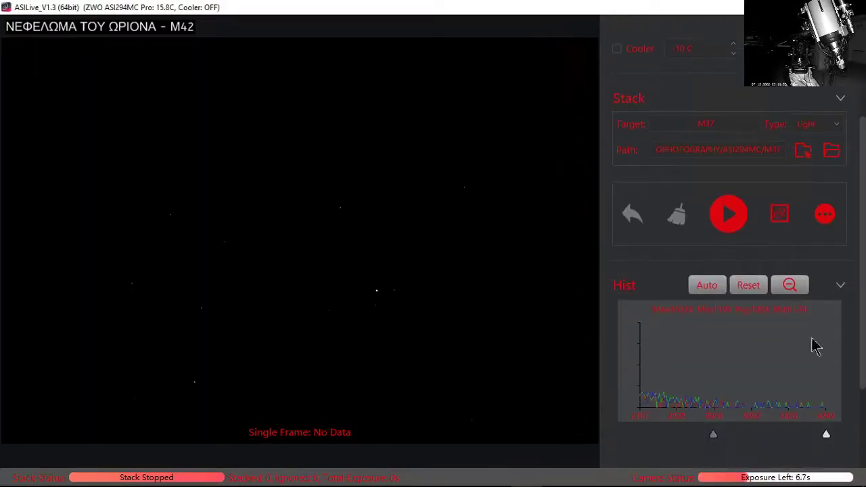
{"action": "left_click", "coordinate": [708, 296]}
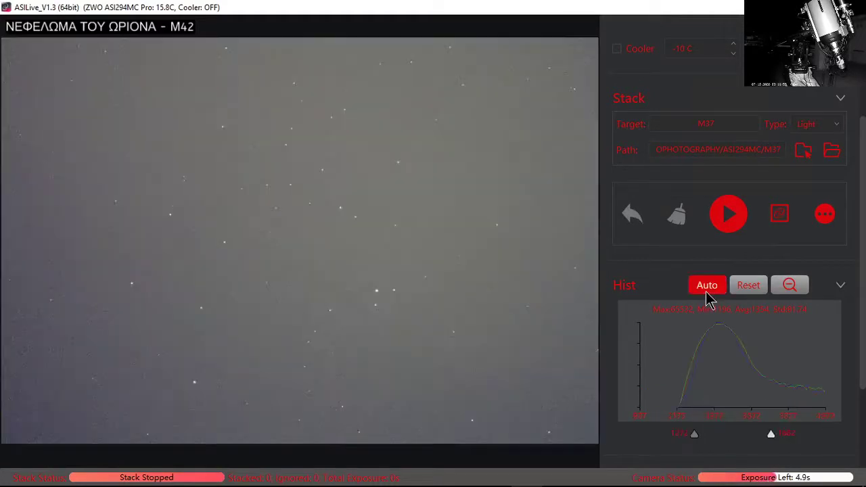
- Start live stacking 10-second light frames of M37 with the ASI294MC Pro, and stop the stack
{"action": "left_click_drag", "start_coordinate": [863, 261], "coordinate": [864, 220]}
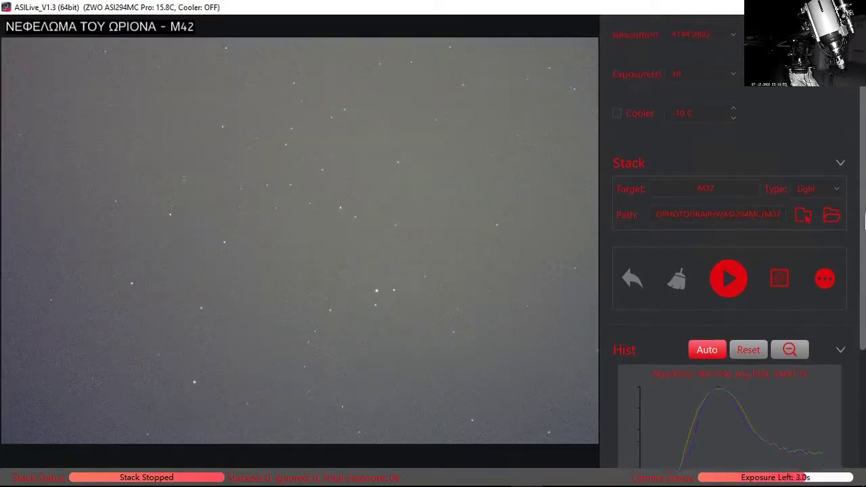
{"action": "left_click", "coordinate": [728, 291]}
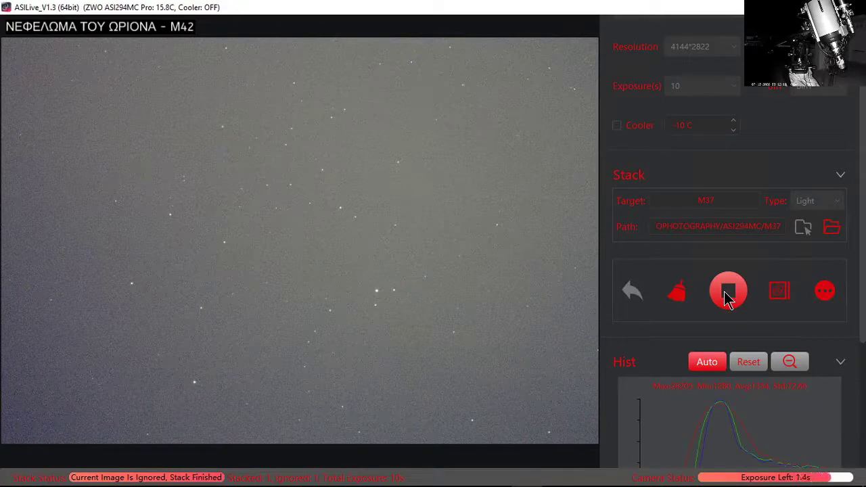
{"action": "left_click", "coordinate": [728, 300]}
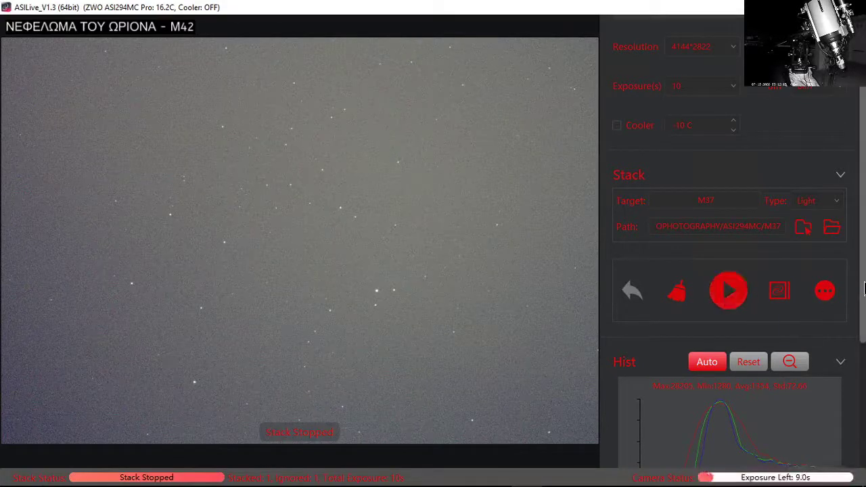
{"action": "left_click_drag", "start_coordinate": [864, 278], "coordinate": [864, 215]}
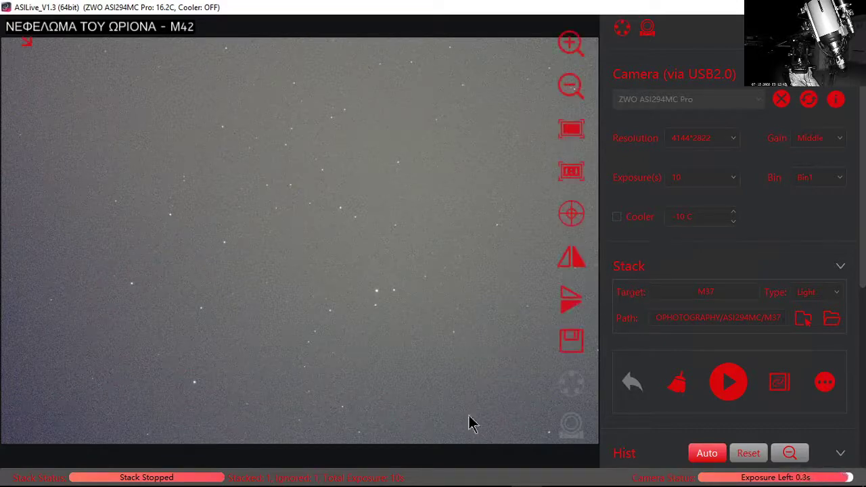
- Check the sky around Polaris for clouds in the PoleMaster window and return to ASILive
{"action": "mouse_move", "coordinate": [460, 483]}
{"action": "left_click", "coordinate": [438, 476]}
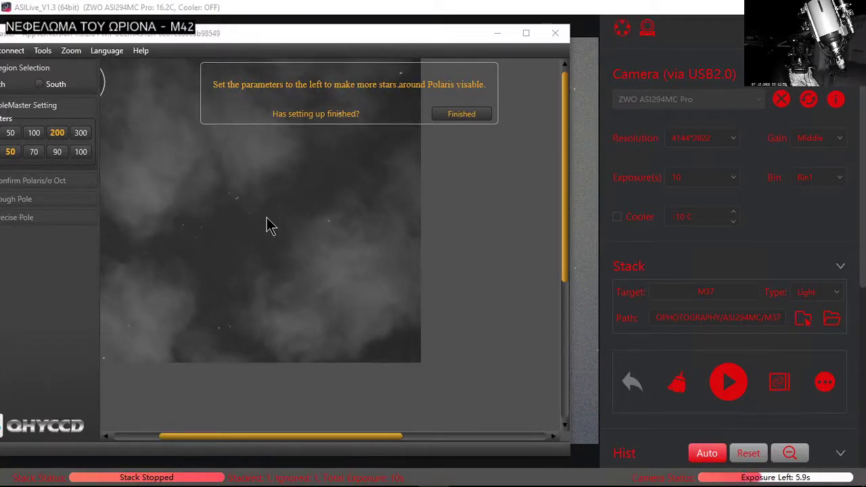
{"action": "mouse_move", "coordinate": [477, 486]}
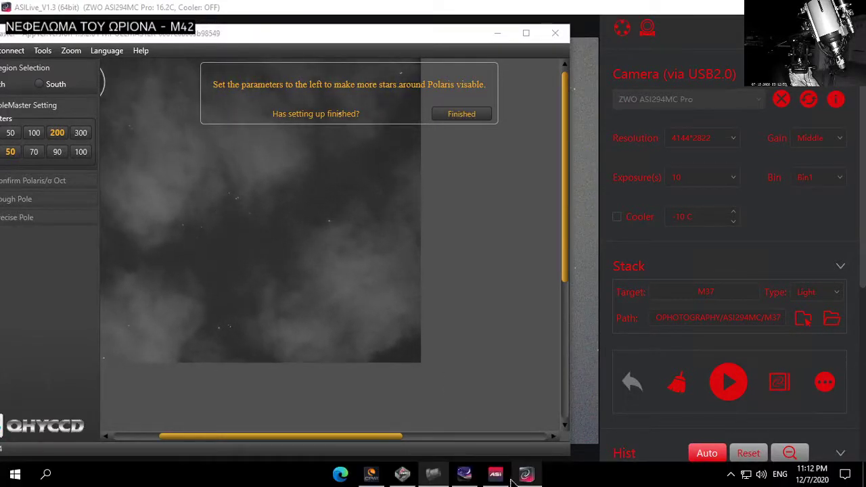
{"action": "left_click", "coordinate": [435, 476]}
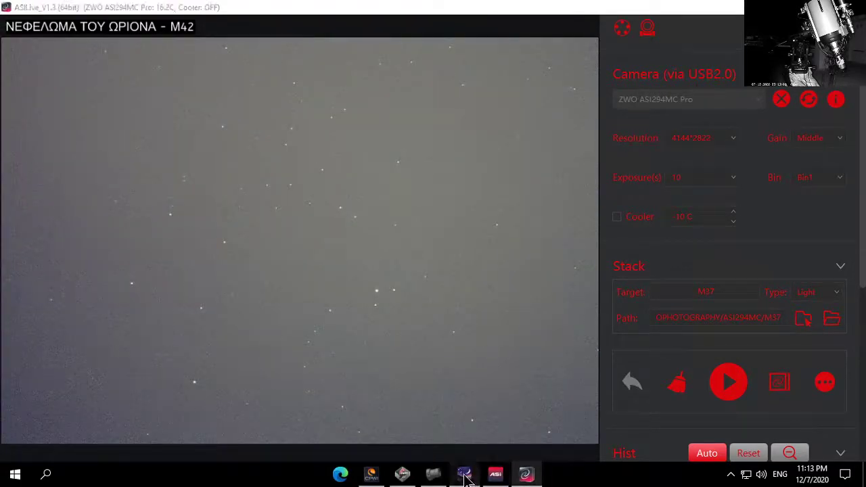
- Switch to Stellarium and examine the whole-sky chart and the region around Auriga and Perseus
{"action": "left_click", "coordinate": [464, 475]}
{"action": "scroll", "coordinate": [526, 242], "scroll_direction": "down", "scroll_amount": 5}
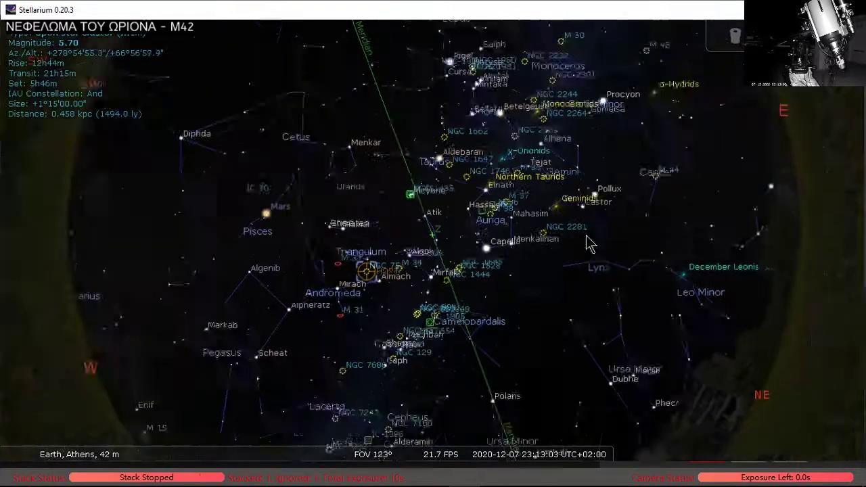
{"action": "scroll", "coordinate": [476, 226], "scroll_direction": "down", "scroll_amount": 3}
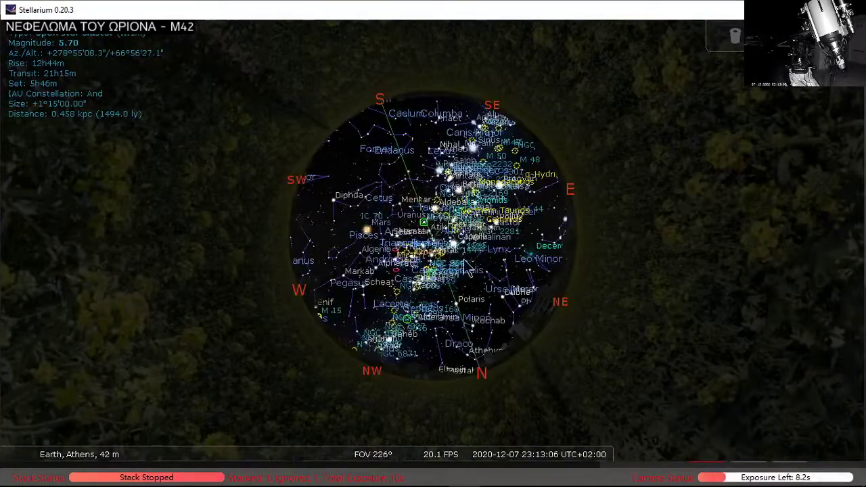
{"action": "scroll", "coordinate": [466, 264], "scroll_direction": "up", "scroll_amount": 3}
{"action": "scroll", "coordinate": [466, 267], "scroll_direction": "up", "scroll_amount": 3}
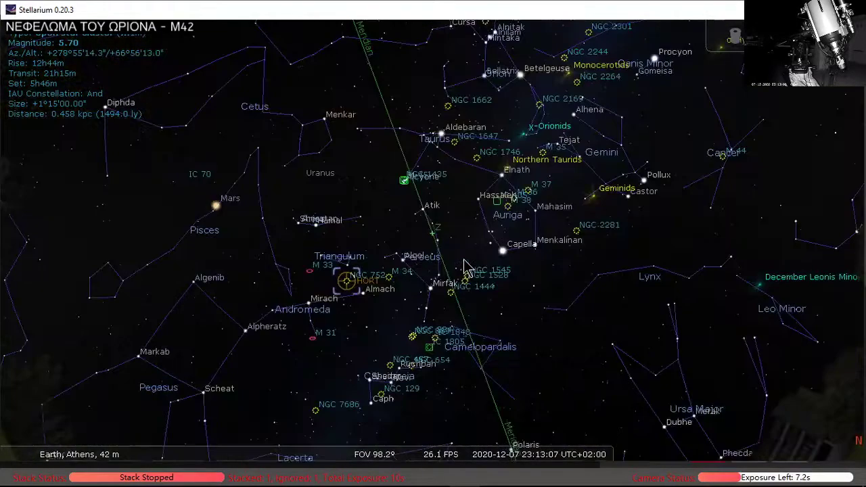
{"action": "scroll", "coordinate": [465, 265], "scroll_direction": "up", "scroll_amount": 1}
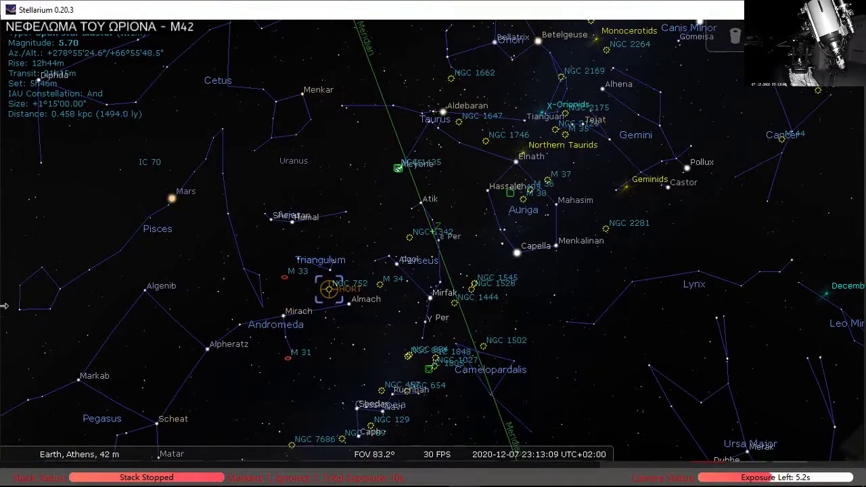
- Find M37 with the object search and examine the sky chart around it
{"action": "left_click", "coordinate": [26, 278]}
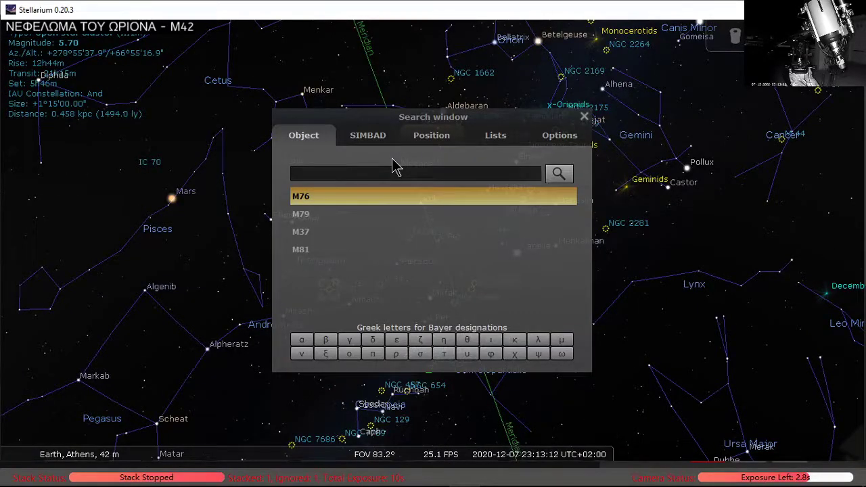
{"action": "type", "text": "M3"}
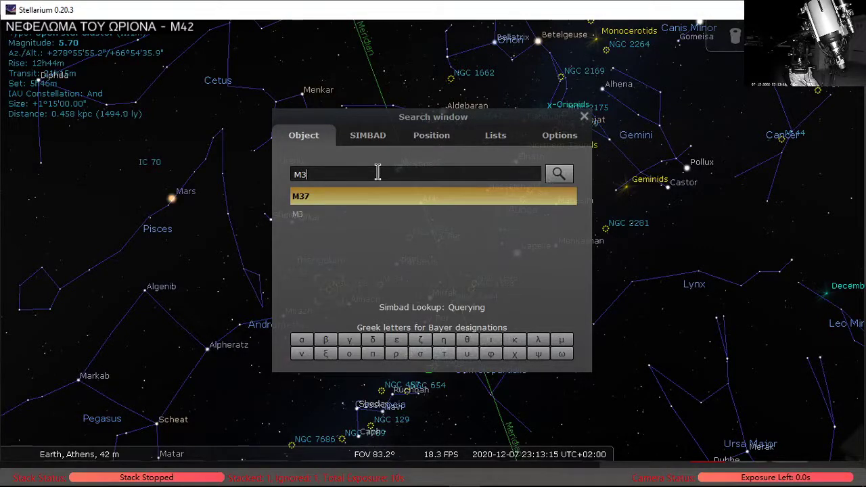
{"action": "key", "text": "Return"}
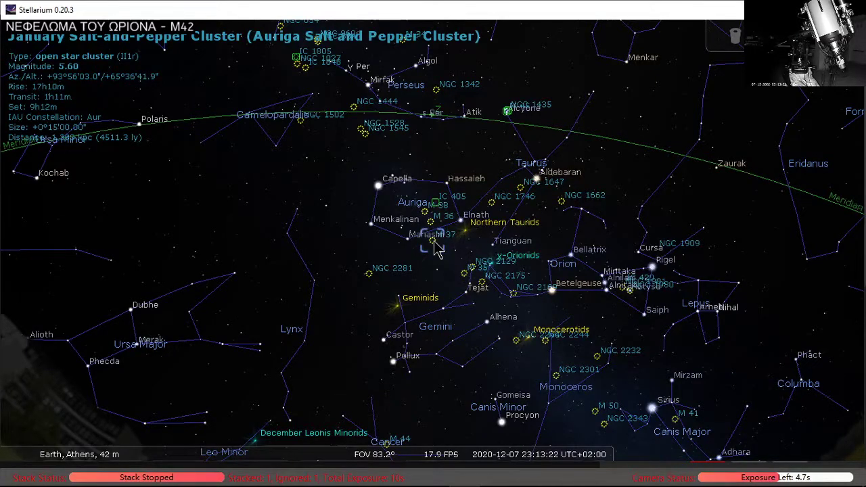
{"action": "scroll", "coordinate": [436, 249], "scroll_direction": "down", "scroll_amount": 3}
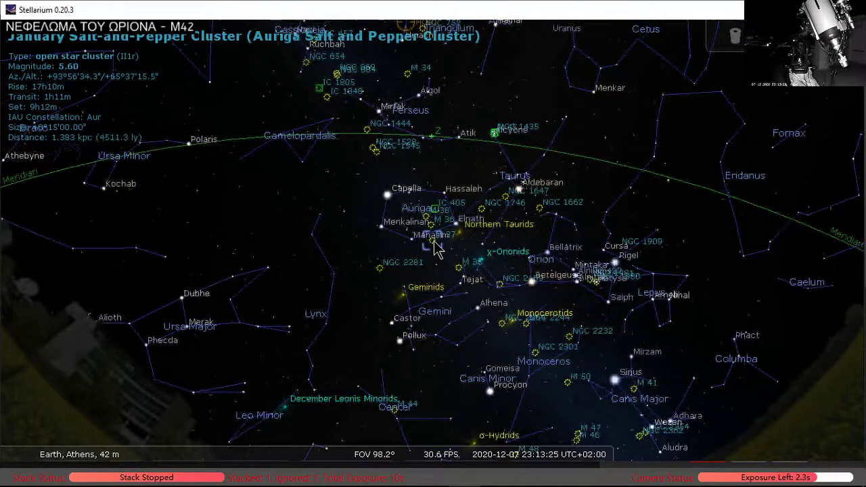
{"action": "scroll", "coordinate": [436, 249], "scroll_direction": "down", "scroll_amount": 5}
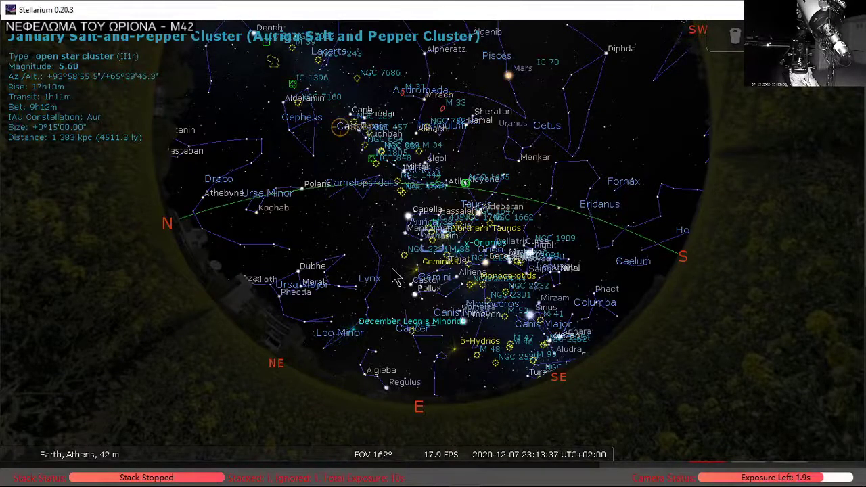
{"action": "scroll", "coordinate": [344, 235], "scroll_direction": "up", "scroll_amount": 4}
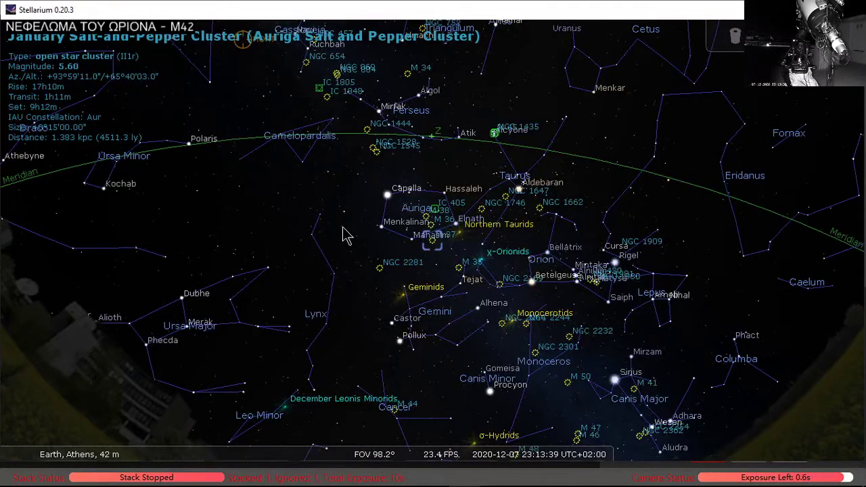
{"action": "left_click_drag", "start_coordinate": [344, 234], "coordinate": [447, 298]}
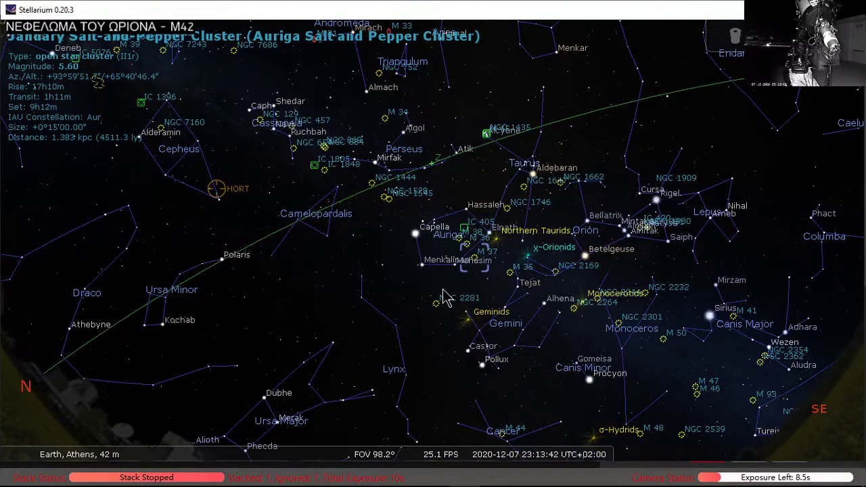
- Check the cloud cover repeatedly in the PoleMaster window and return to ASILive
{"action": "mouse_move", "coordinate": [429, 479]}
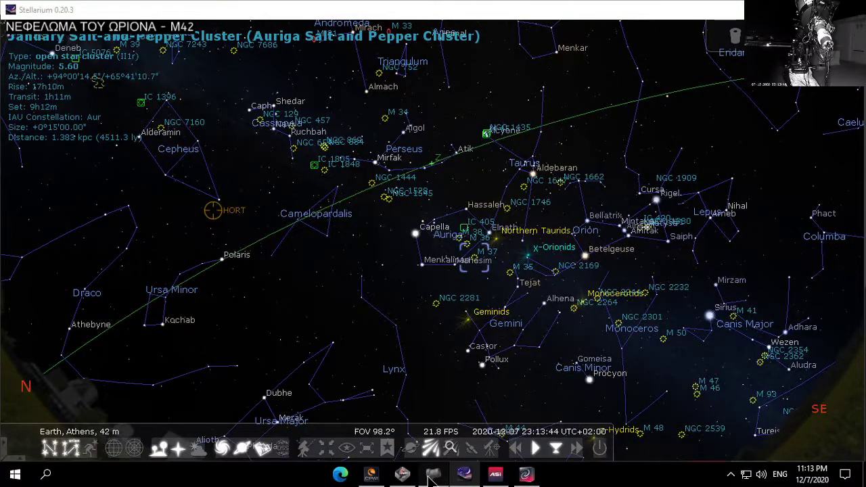
{"action": "left_click", "coordinate": [432, 476]}
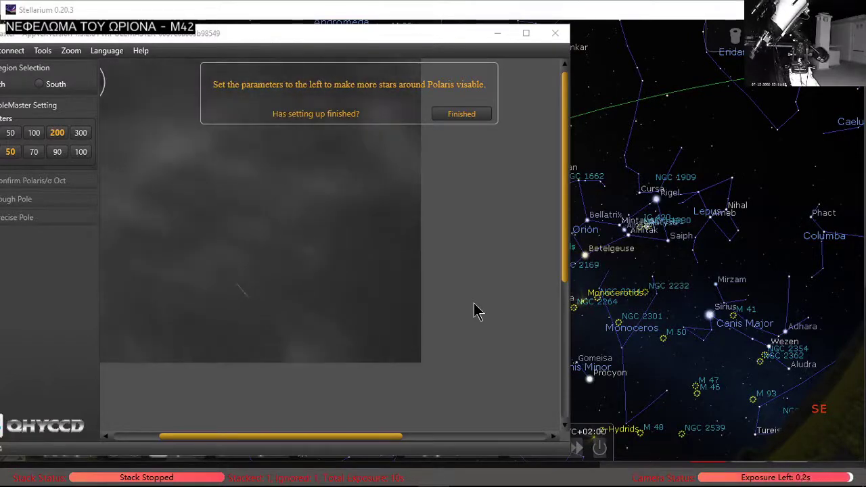
{"action": "left_click", "coordinate": [433, 475]}
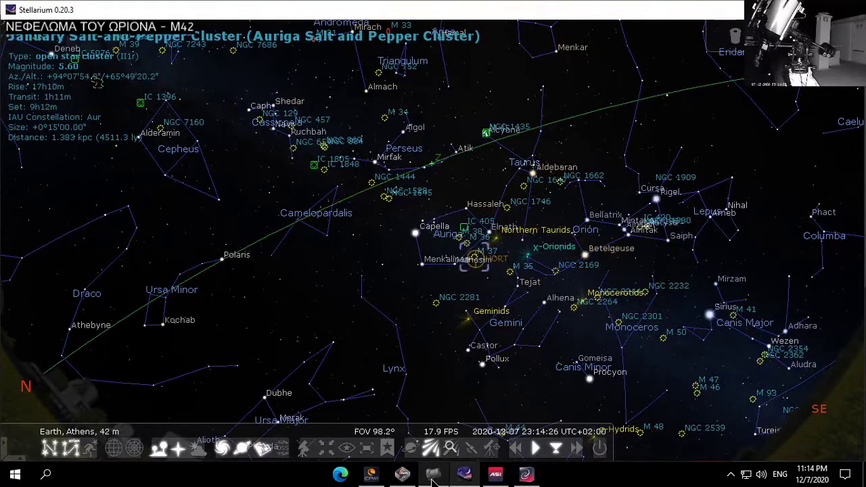
{"action": "left_click", "coordinate": [433, 477]}
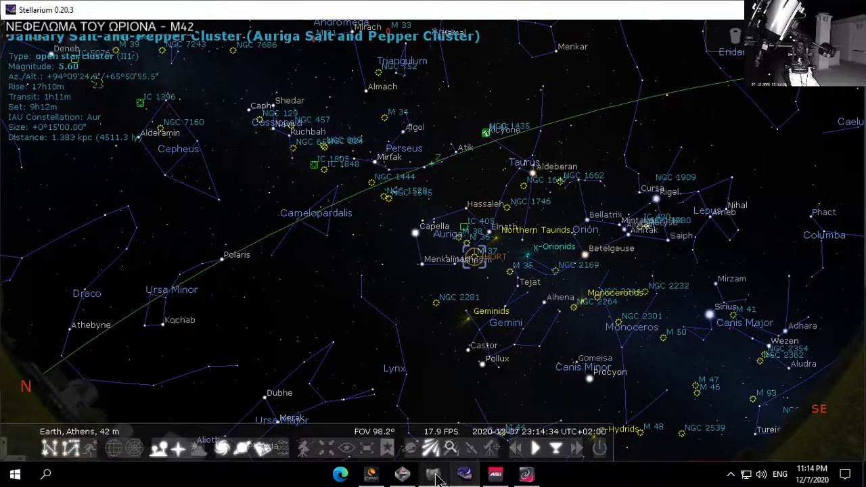
{"action": "left_click", "coordinate": [433, 475]}
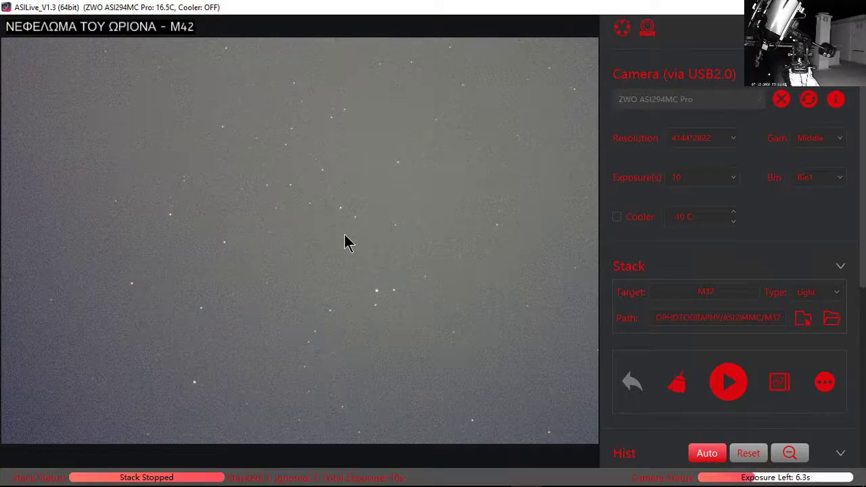
- Clear the stacked image and show the camera's single frames instead of the stack
{"action": "left_click", "coordinate": [678, 386]}
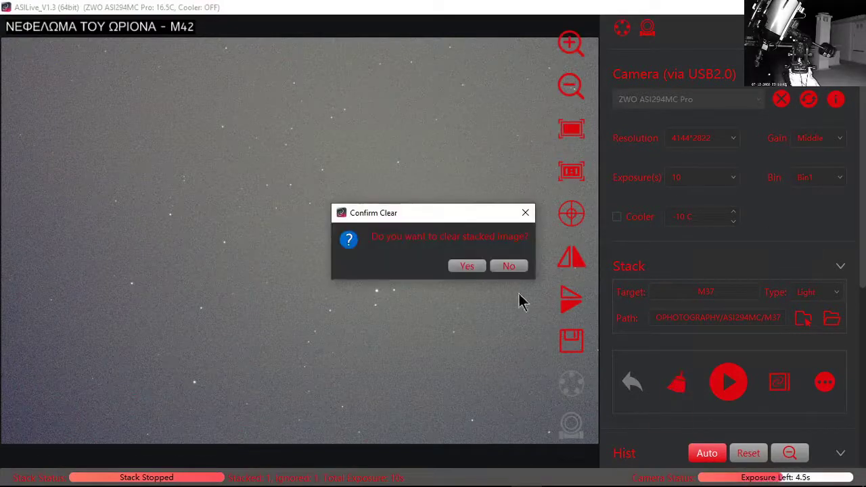
{"action": "left_click", "coordinate": [480, 268]}
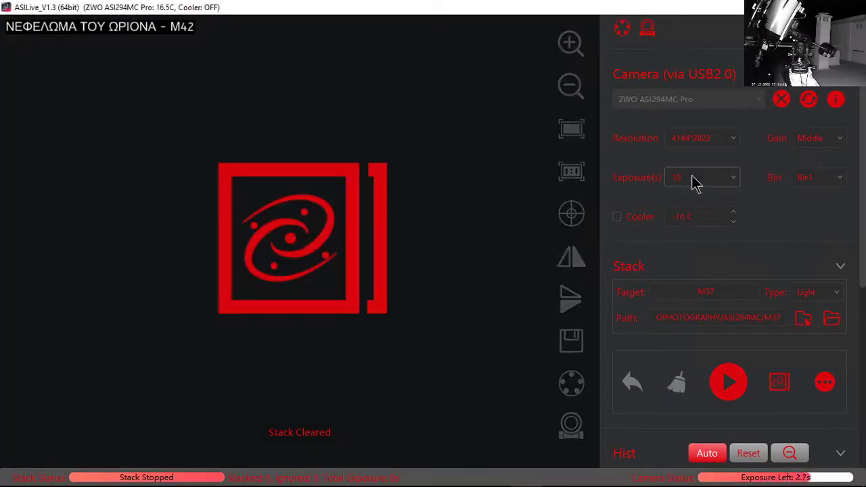
{"action": "left_click", "coordinate": [779, 384]}
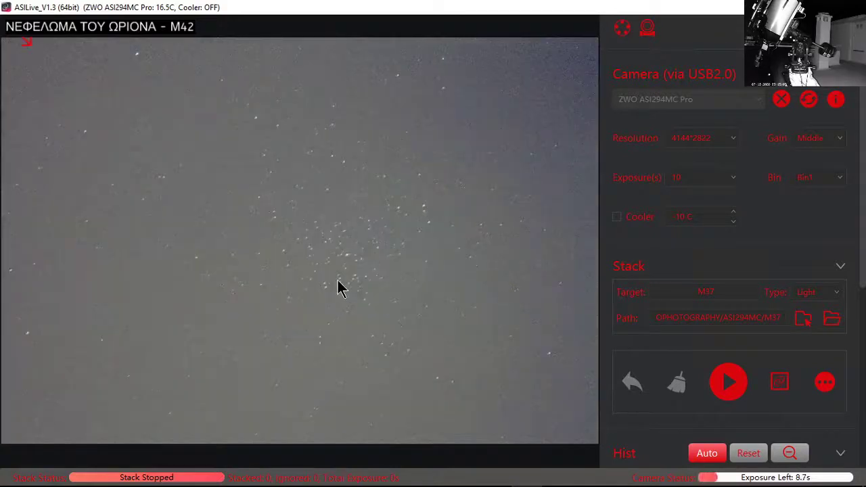
- Check the cloud cover around Polaris in the PoleMaster window and return to ASILive
{"action": "mouse_move", "coordinate": [474, 484]}
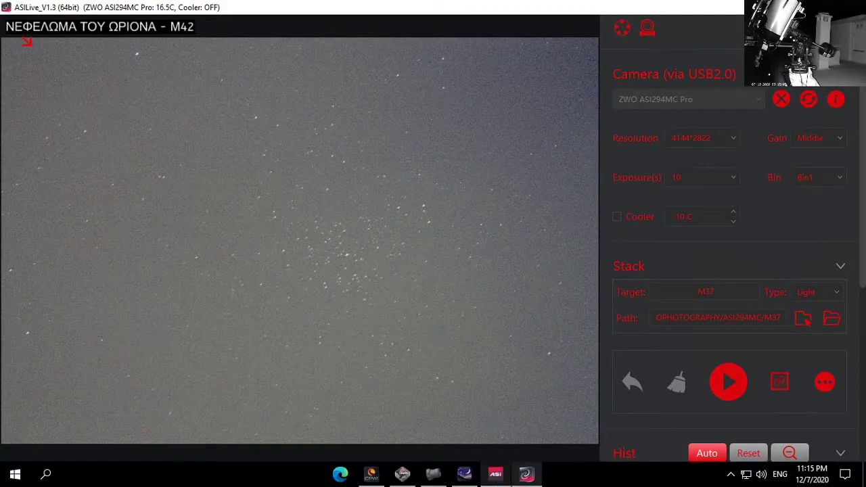
{"action": "left_click", "coordinate": [433, 475]}
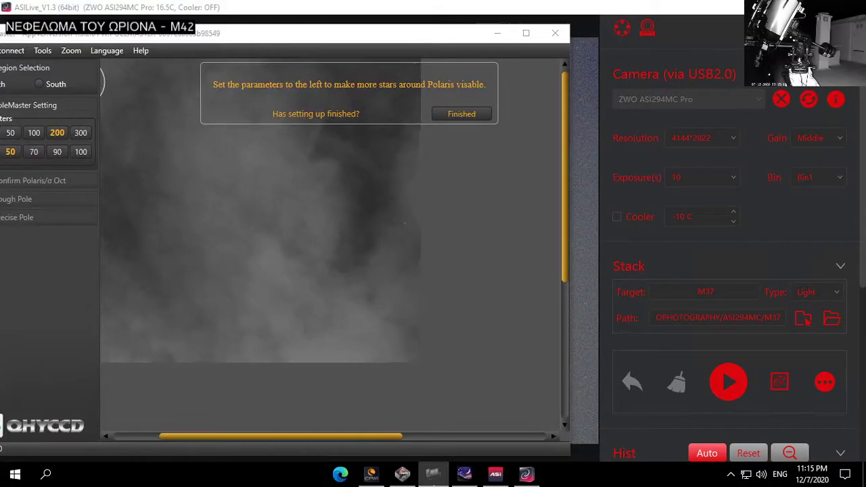
{"action": "left_click", "coordinate": [439, 477]}
{"action": "left_click", "coordinate": [440, 481]}
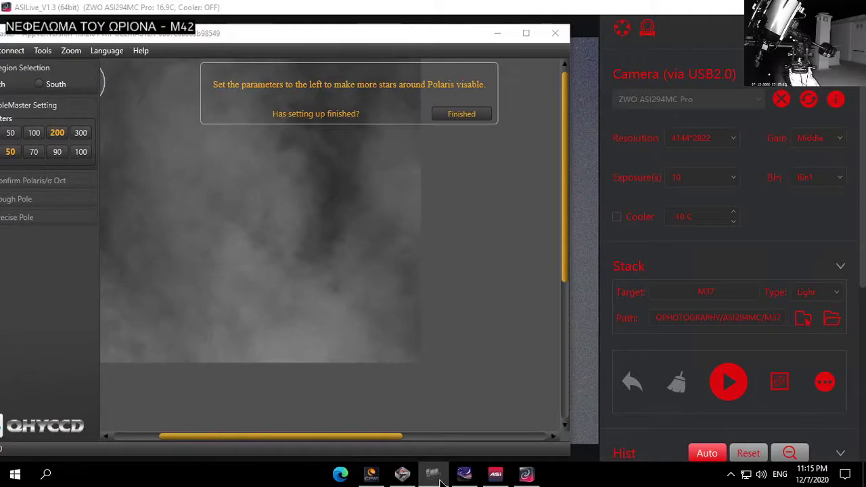
{"action": "left_click", "coordinate": [440, 481]}
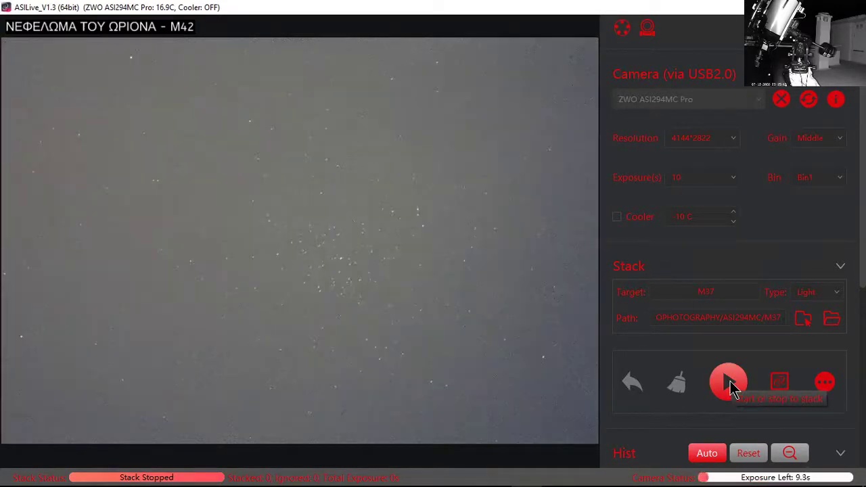
{"action": "left_click", "coordinate": [731, 386]}
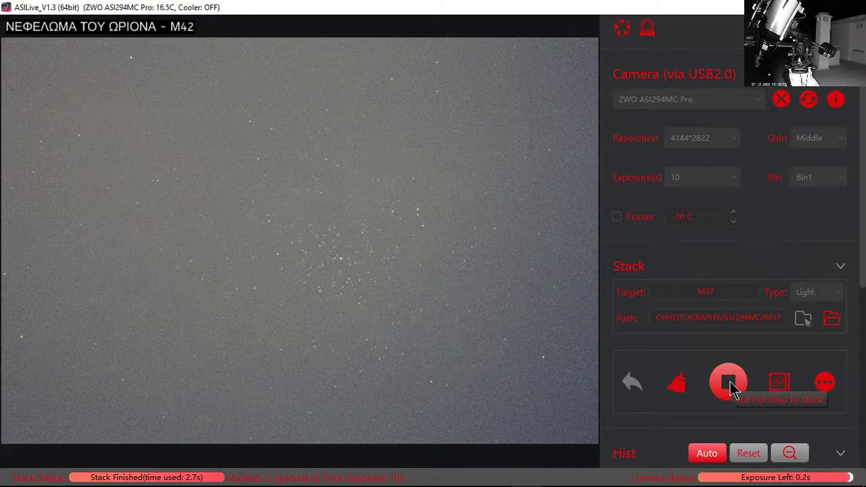
{"action": "left_click", "coordinate": [730, 385]}
{"action": "left_click", "coordinate": [677, 385]}
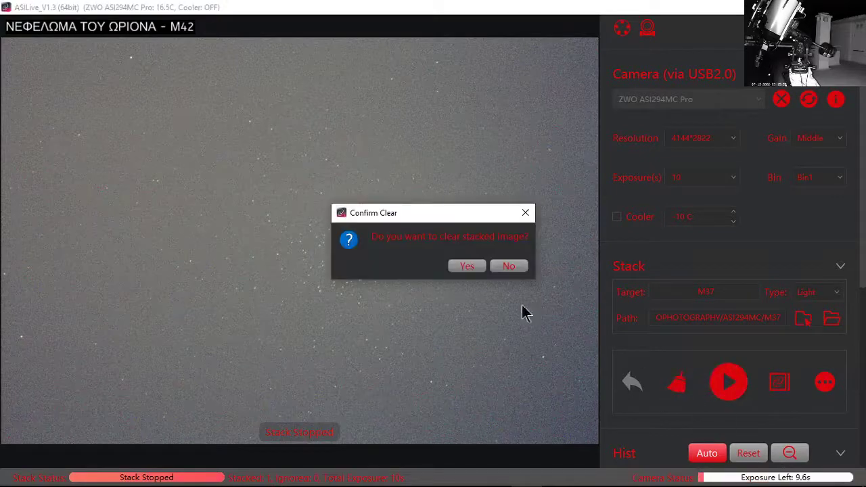
{"action": "left_click", "coordinate": [479, 268]}
{"action": "left_click", "coordinate": [781, 392]}
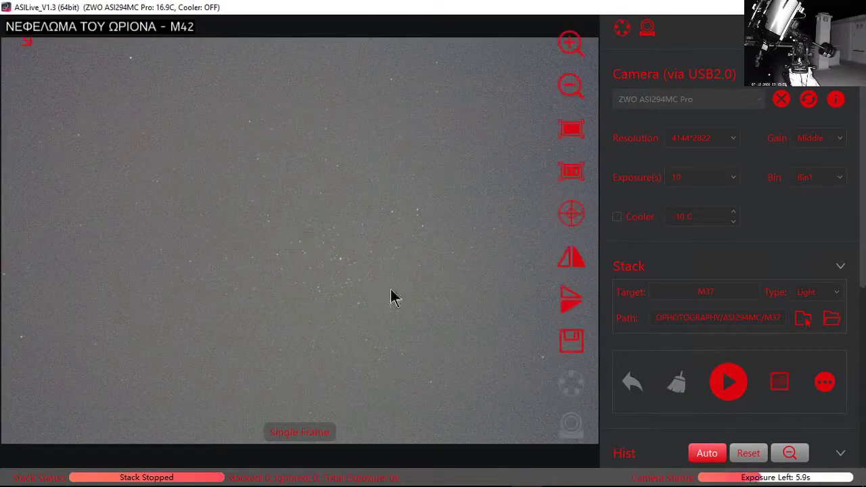
- Set the cooler's target temperature to 0 C, turn the cooler on and start live stacking M37
{"action": "left_click", "coordinate": [737, 214]}
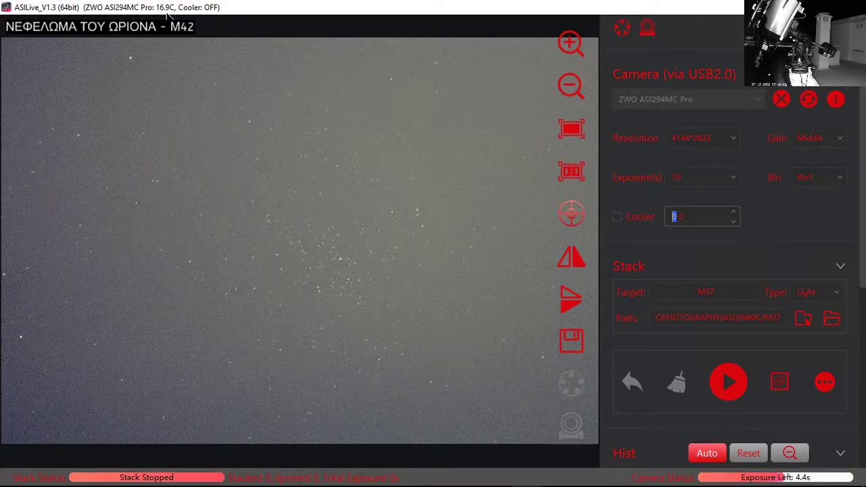
{"action": "left_click", "coordinate": [617, 219]}
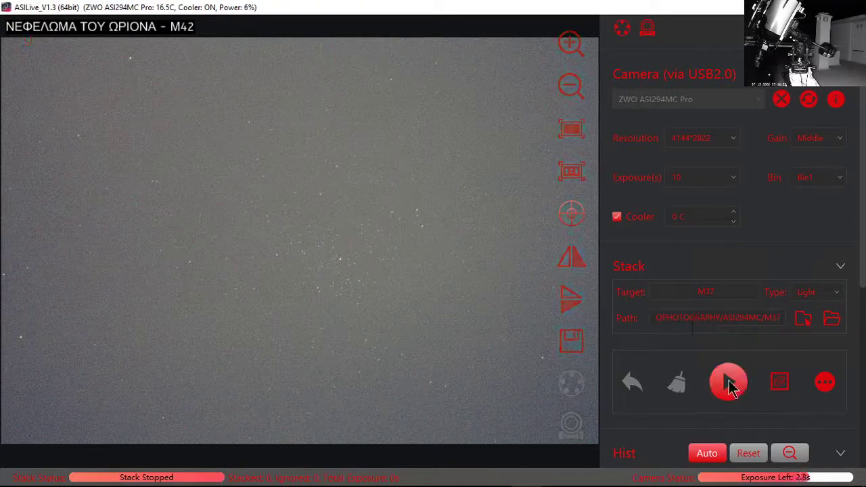
{"action": "left_click", "coordinate": [729, 384]}
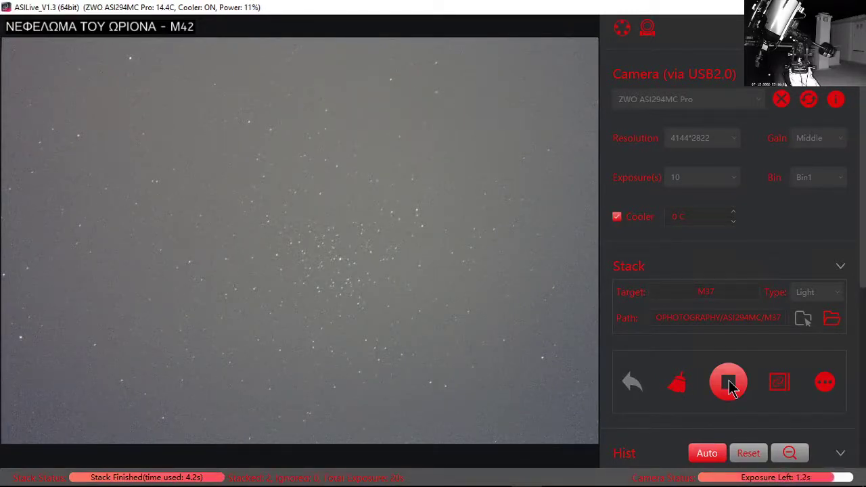
- Raise the histogram's black point toward the peak to darken the background and inspect the M37 stars up close
{"action": "scroll", "coordinate": [828, 332], "scroll_direction": "down", "scroll_amount": 3}
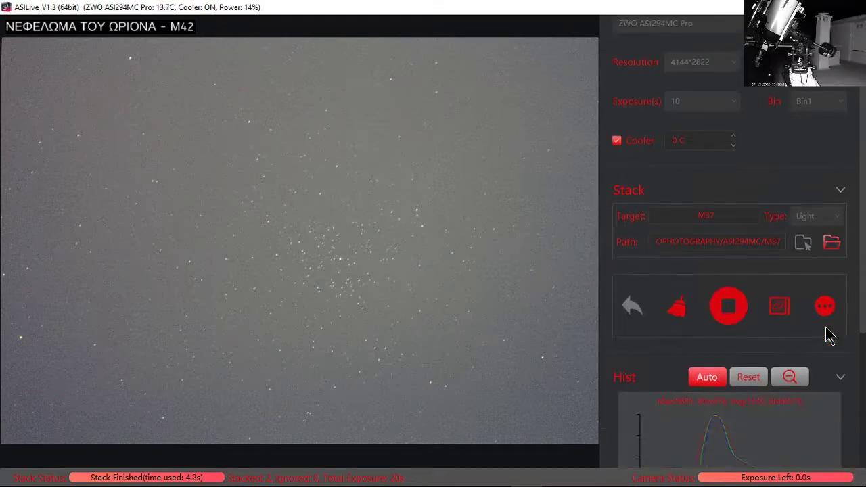
{"action": "left_click_drag", "start_coordinate": [694, 453], "coordinate": [706, 459]}
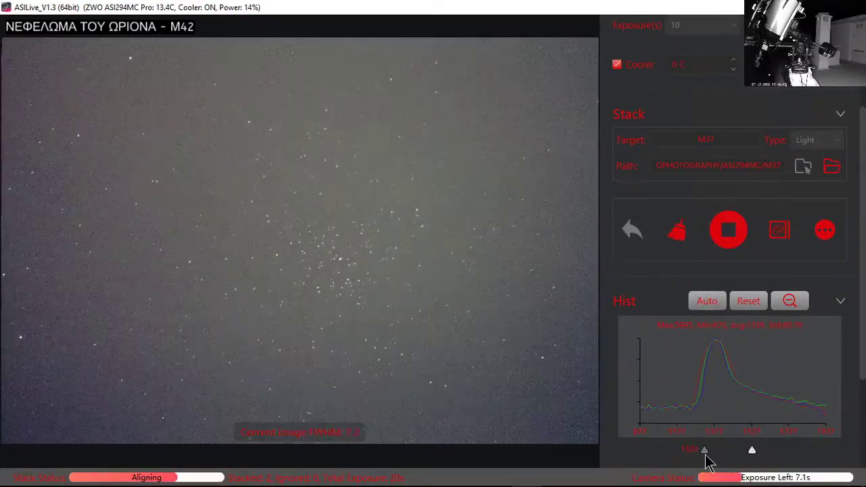
{"action": "scroll", "coordinate": [349, 267], "scroll_direction": "up", "scroll_amount": 2}
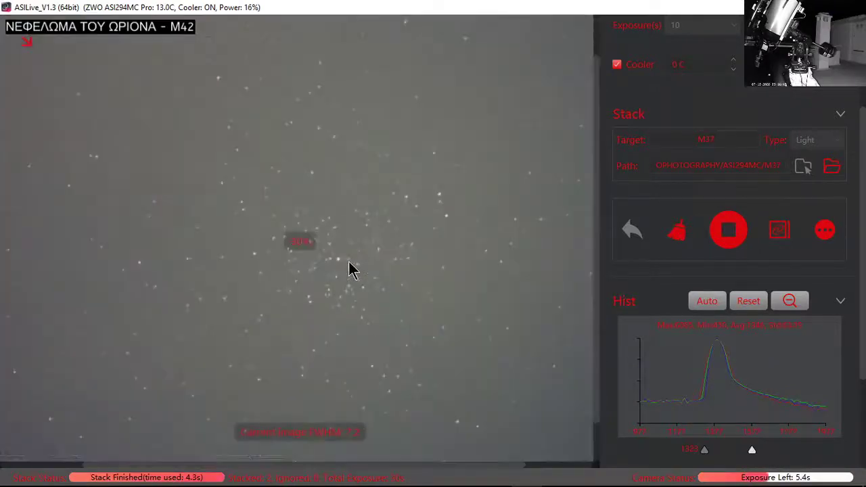
{"action": "scroll", "coordinate": [383, 277], "scroll_direction": "up", "scroll_amount": 1}
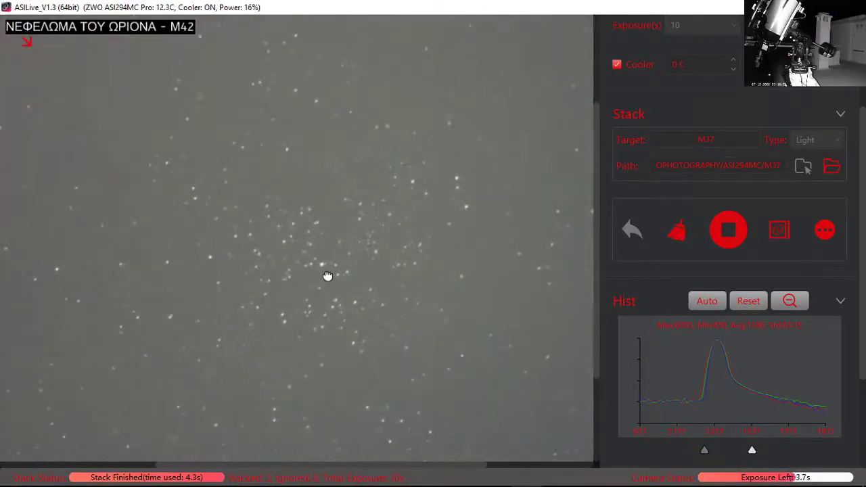
{"action": "scroll", "coordinate": [385, 284], "scroll_direction": "up", "scroll_amount": 1}
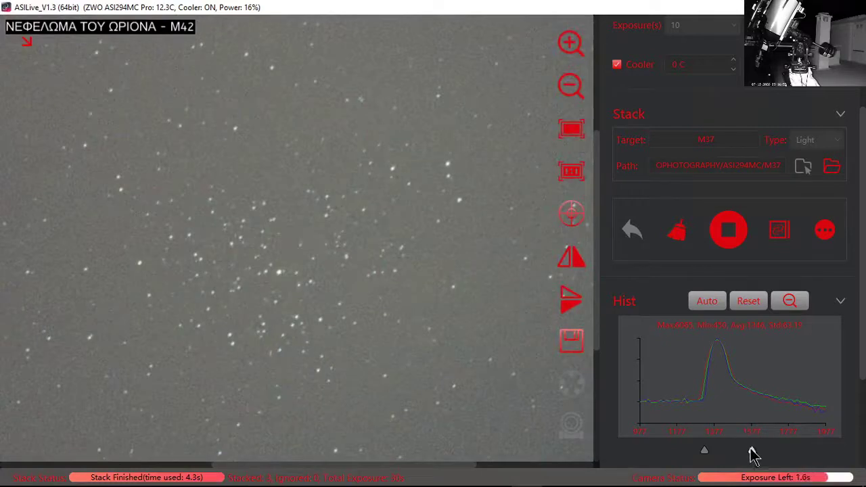
{"action": "left_click_drag", "start_coordinate": [709, 459], "coordinate": [715, 461]}
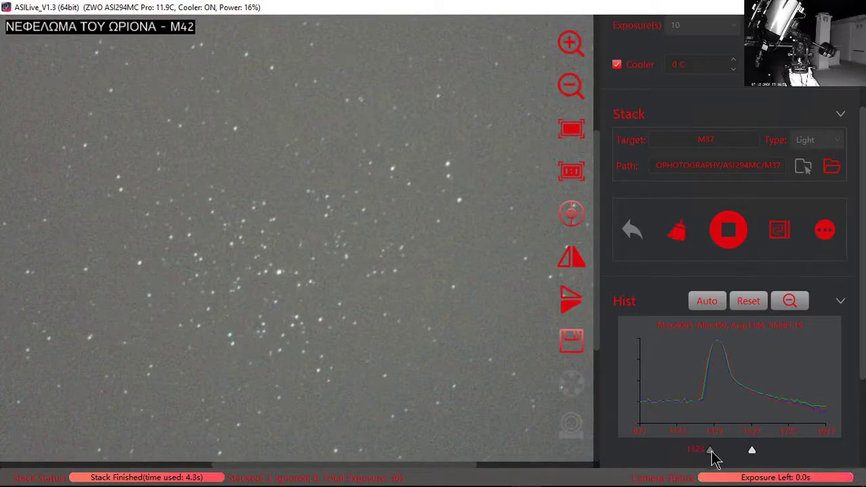
{"action": "scroll", "coordinate": [390, 317], "scroll_direction": "down", "scroll_amount": 2}
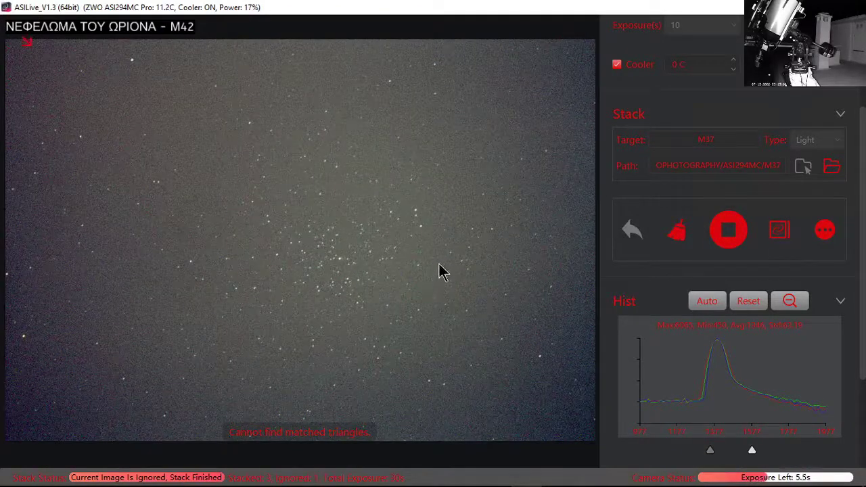
{"action": "scroll", "coordinate": [440, 268], "scroll_direction": "up", "scroll_amount": 1}
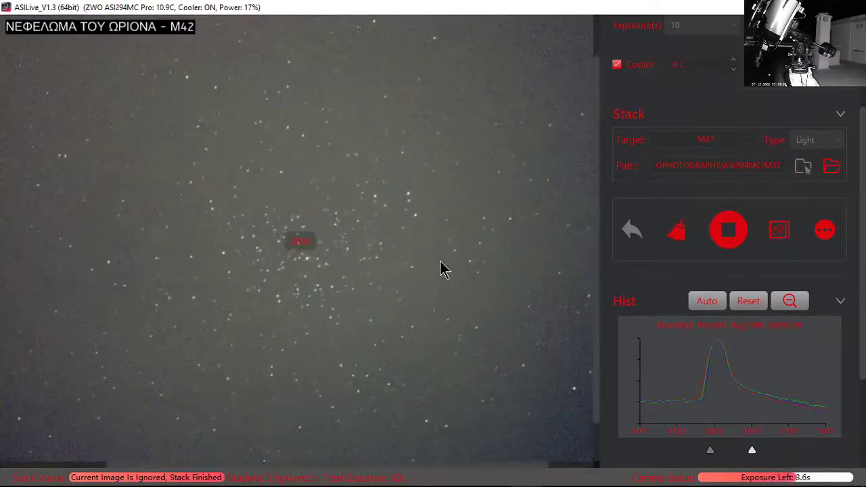
{"action": "scroll", "coordinate": [440, 269], "scroll_direction": "down", "scroll_amount": 1}
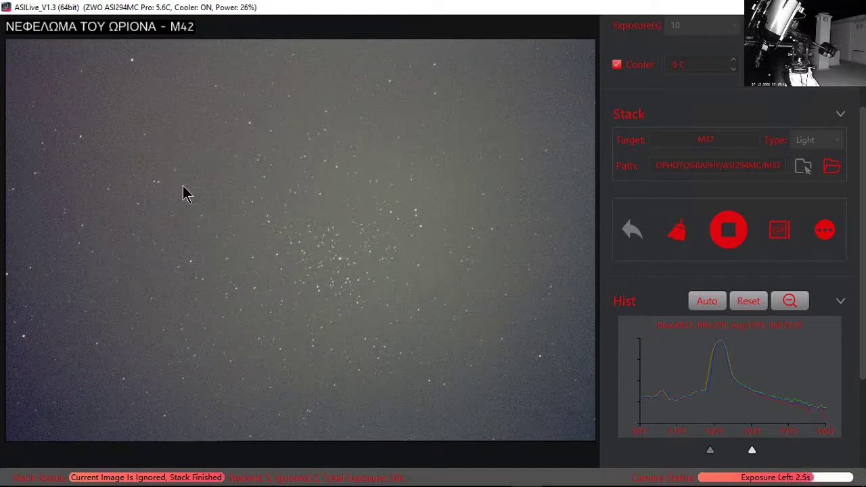
- Stop the M37 stacking, clear the stacked image and return to the single-frame display
{"action": "left_click", "coordinate": [729, 238]}
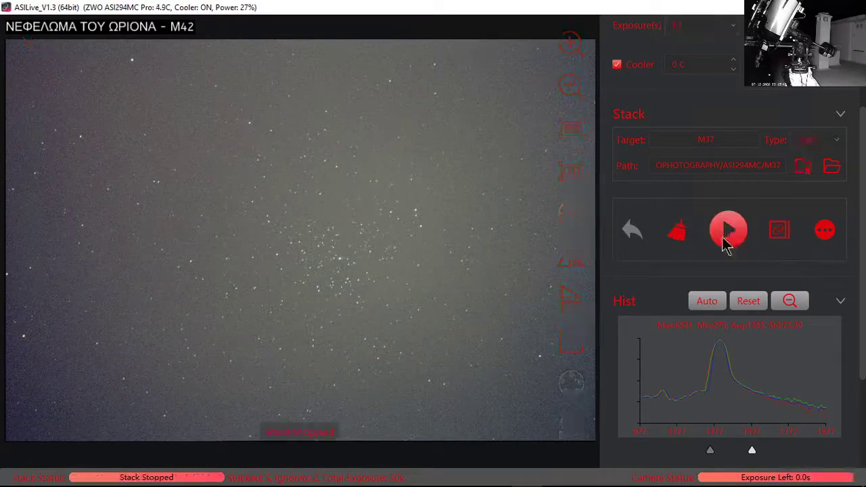
{"action": "left_click", "coordinate": [683, 236]}
{"action": "left_click", "coordinate": [466, 268]}
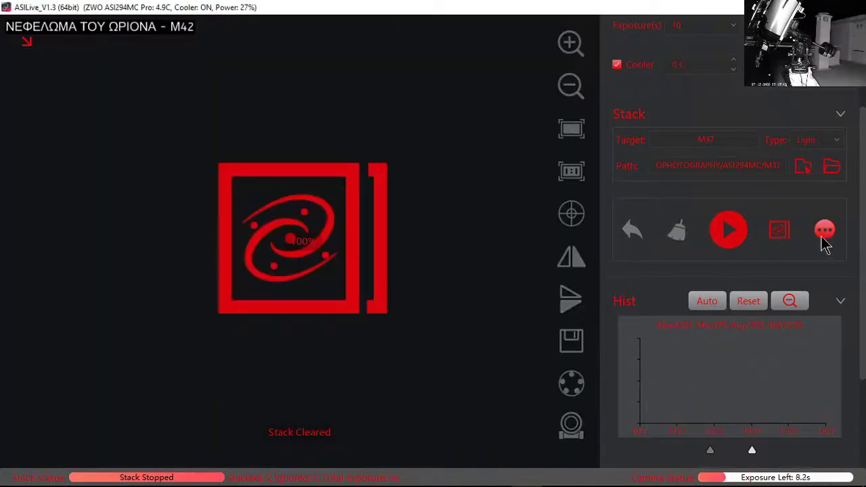
{"action": "left_click", "coordinate": [787, 237]}
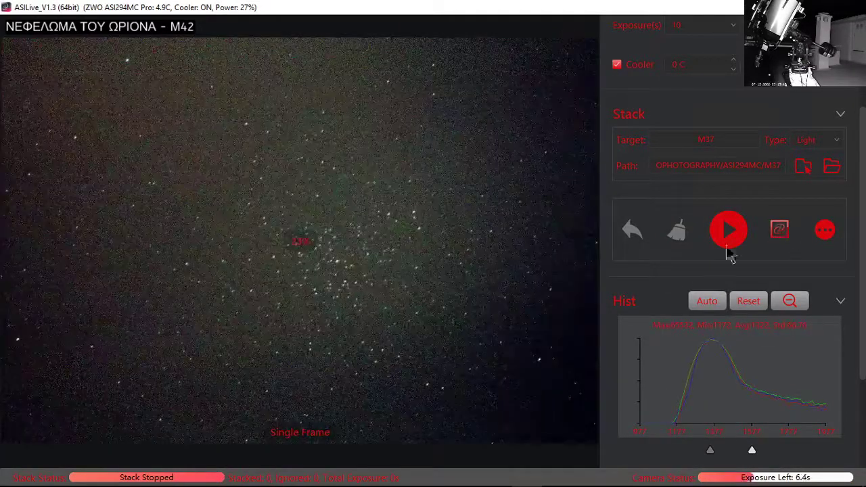
- Enable bias, dark and flat calibration in the advanced stack settings
{"action": "left_click", "coordinate": [826, 234]}
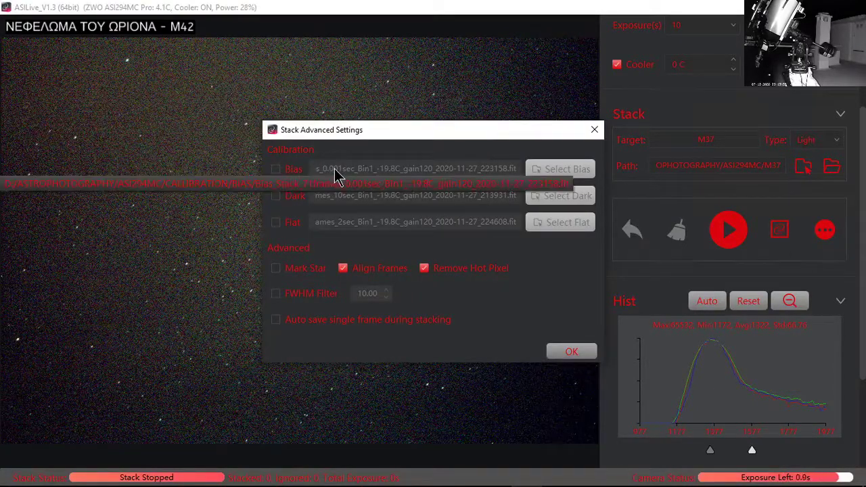
{"action": "left_click", "coordinate": [276, 170]}
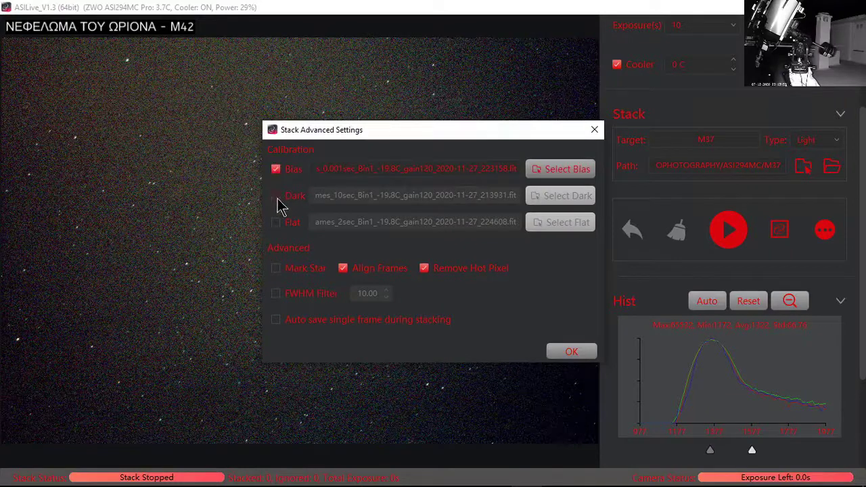
{"action": "left_click", "coordinate": [276, 197]}
{"action": "left_click", "coordinate": [276, 222]}
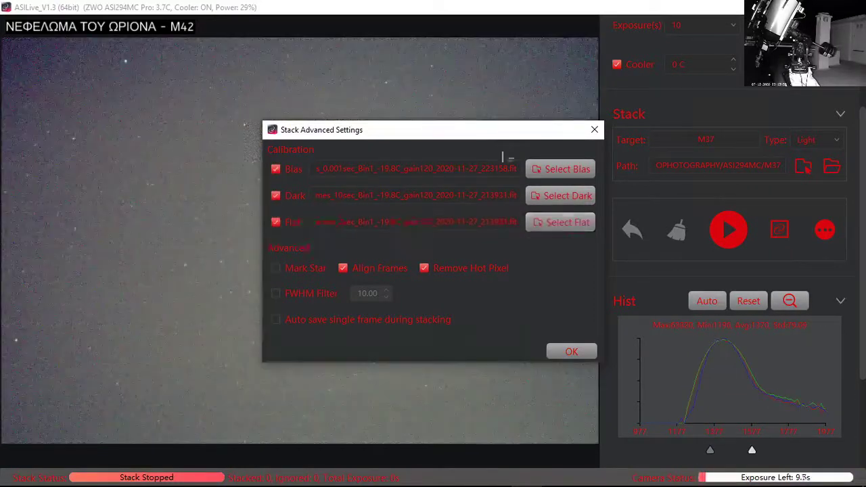
- Load the 71-frame 0.001sec Bin1 bias, 1sec Bin1 flat and 21-frame 10sec Bin1 dark files, and start stacking M37 with them
{"action": "left_click", "coordinate": [560, 170]}
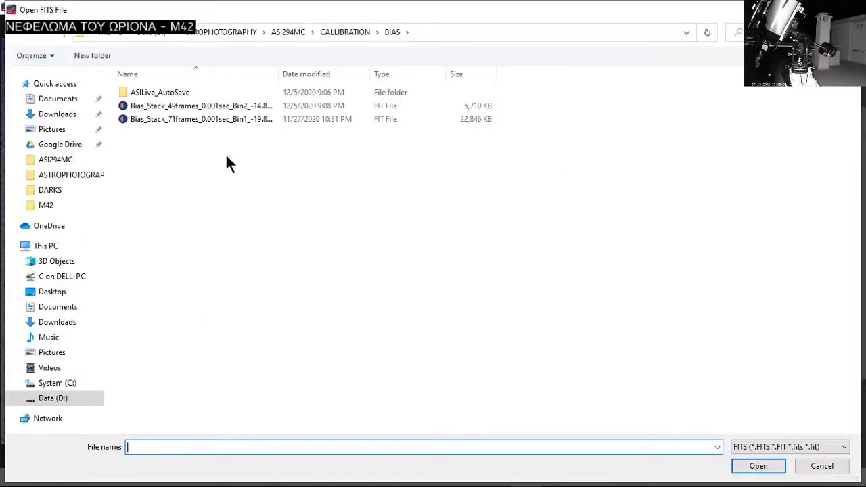
{"action": "double_click", "coordinate": [190, 119]}
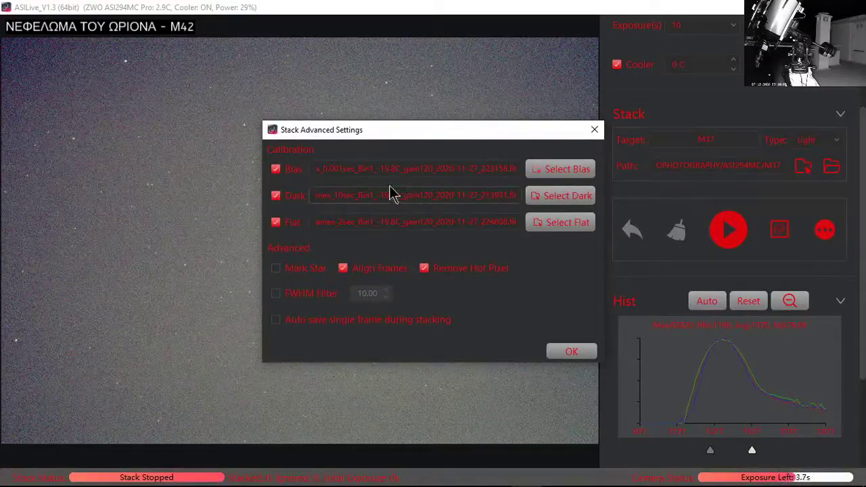
{"action": "left_click", "coordinate": [559, 225]}
{"action": "double_click", "coordinate": [168, 117]}
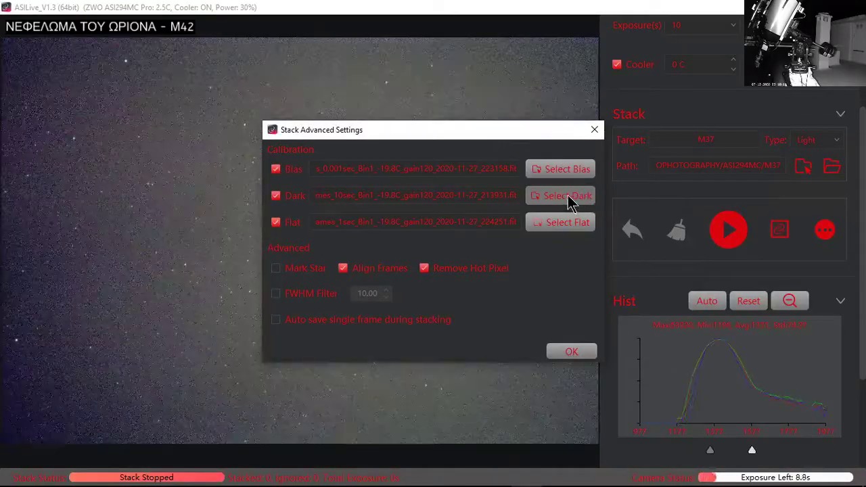
{"action": "left_click", "coordinate": [568, 196]}
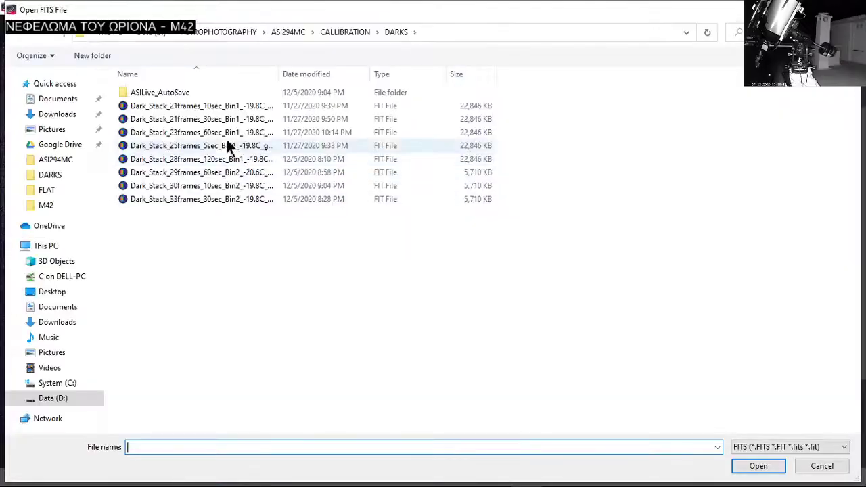
{"action": "double_click", "coordinate": [203, 108]}
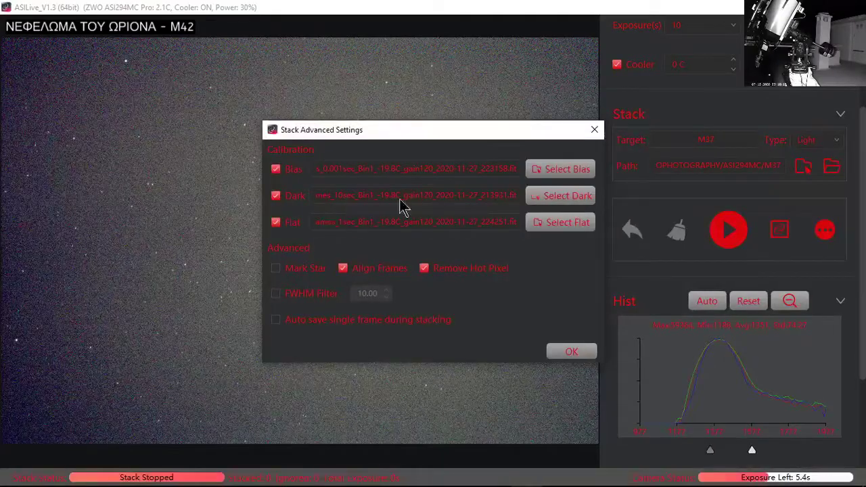
{"action": "left_click", "coordinate": [572, 352]}
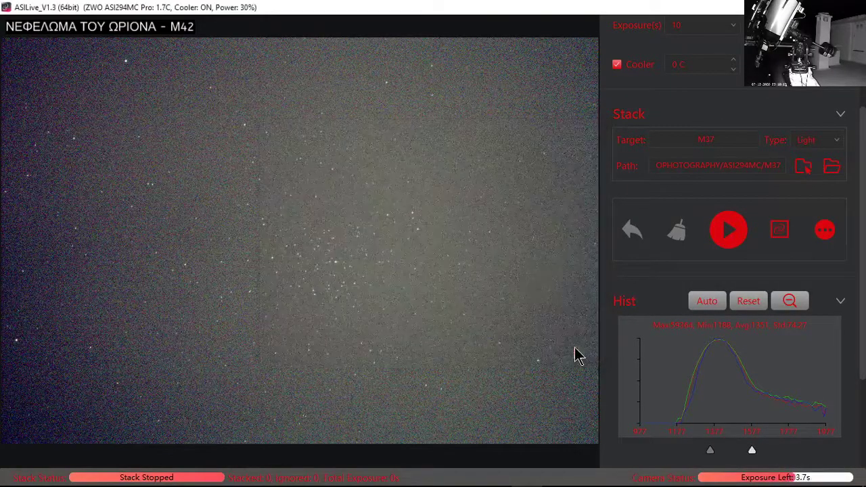
{"action": "left_click", "coordinate": [729, 234]}
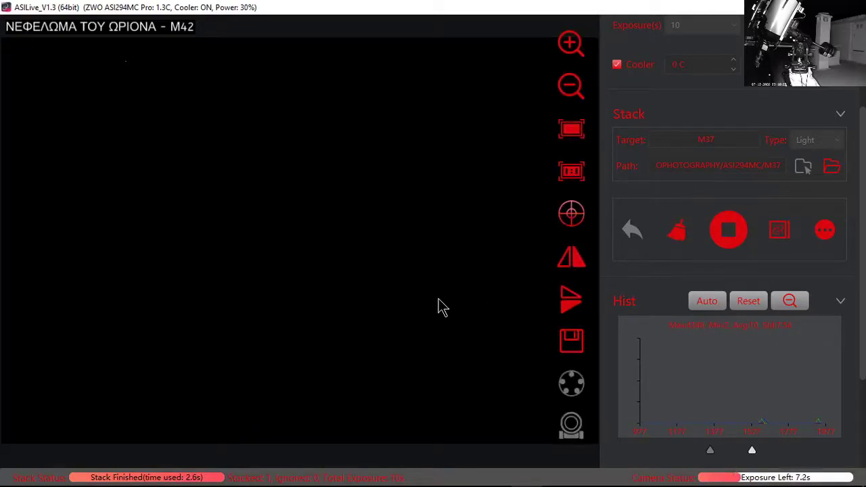
- Auto-stretch the histogram of the calibrated M37 stack and stop the stacking
{"action": "left_click", "coordinate": [711, 303]}
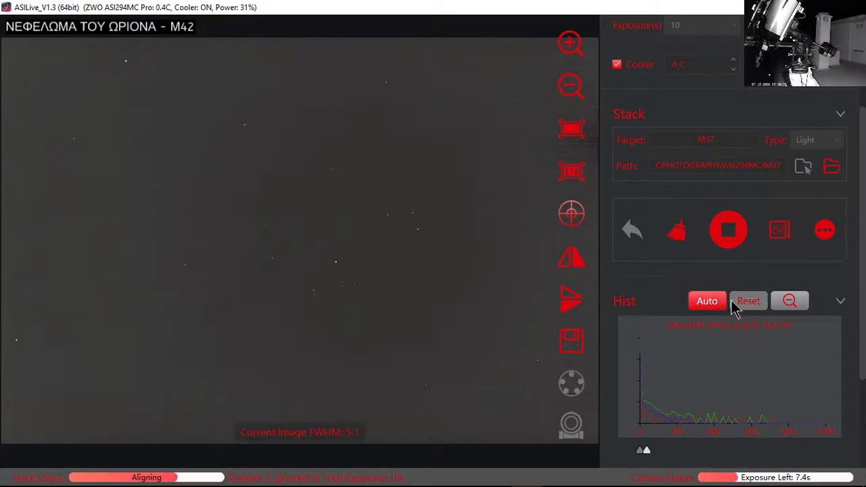
{"action": "left_click", "coordinate": [729, 230]}
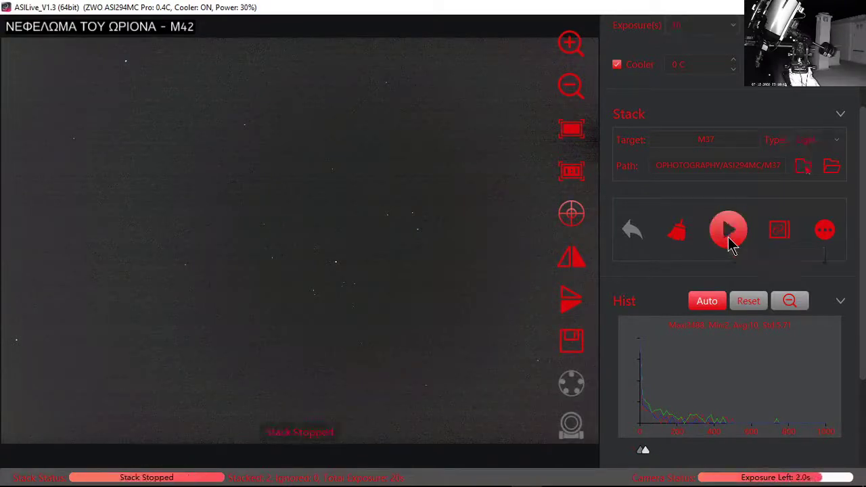
- Restart the M37 stack from scratch with flat calibration disabled, using only bias and dark frames
{"action": "left_click", "coordinate": [827, 231]}
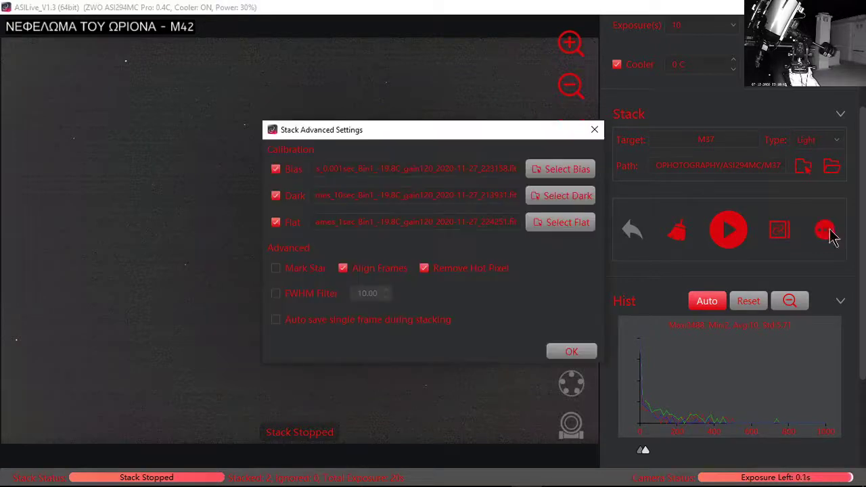
{"action": "left_click", "coordinate": [277, 224]}
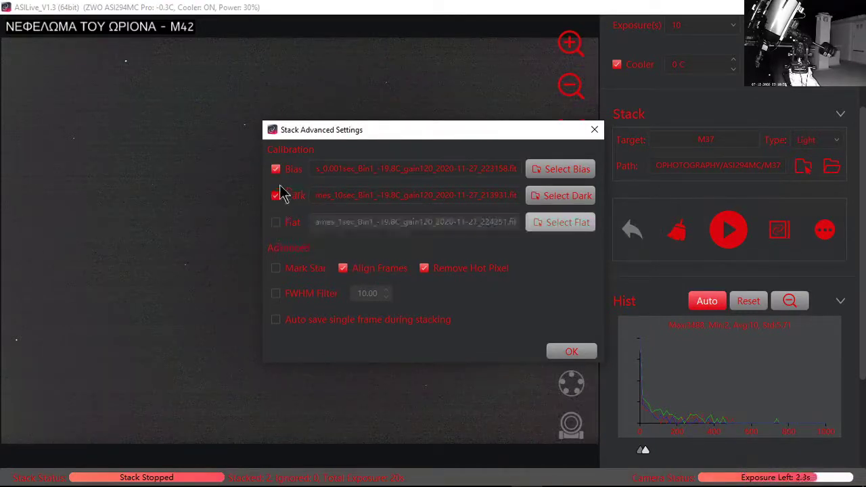
{"action": "left_click", "coordinate": [565, 355]}
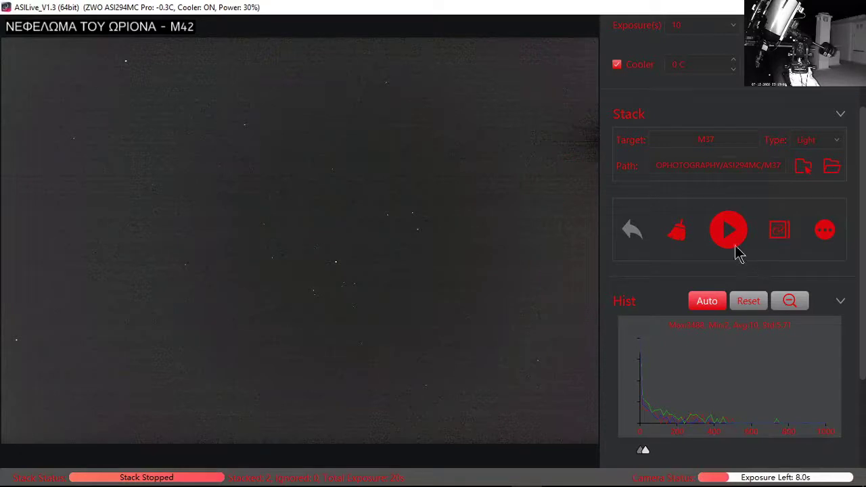
{"action": "left_click", "coordinate": [677, 231]}
{"action": "left_click", "coordinate": [466, 266]}
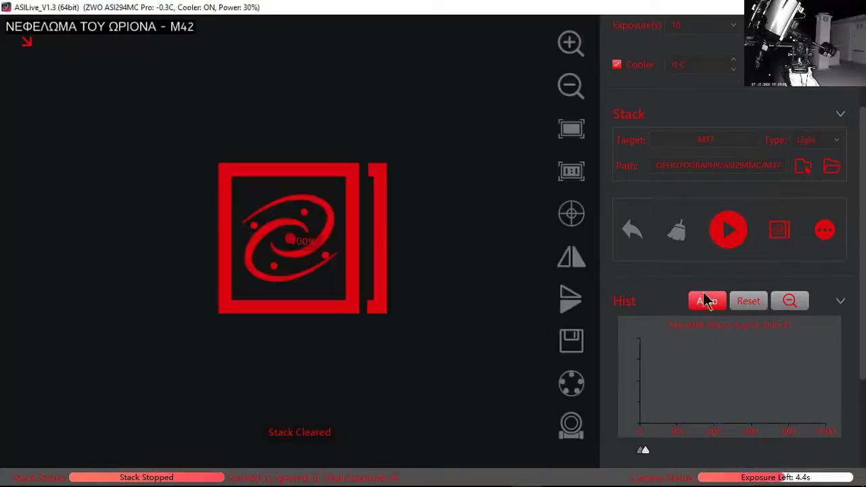
{"action": "left_click", "coordinate": [729, 234]}
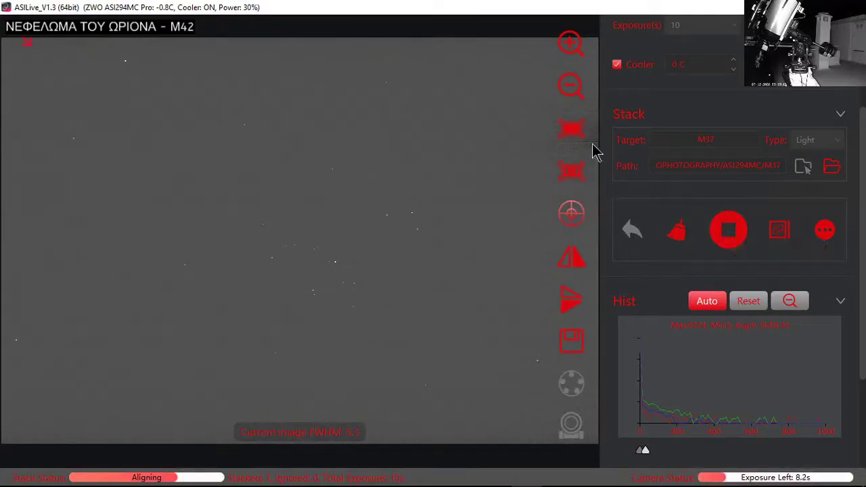
- Stop the M37 stacking and clear the stacked image
{"action": "left_click", "coordinate": [730, 233]}
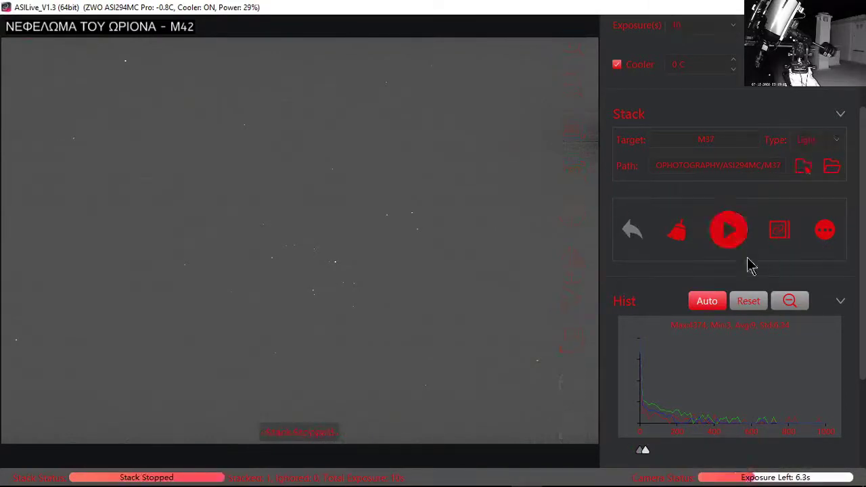
{"action": "left_click", "coordinate": [679, 240]}
{"action": "left_click", "coordinate": [467, 266]}
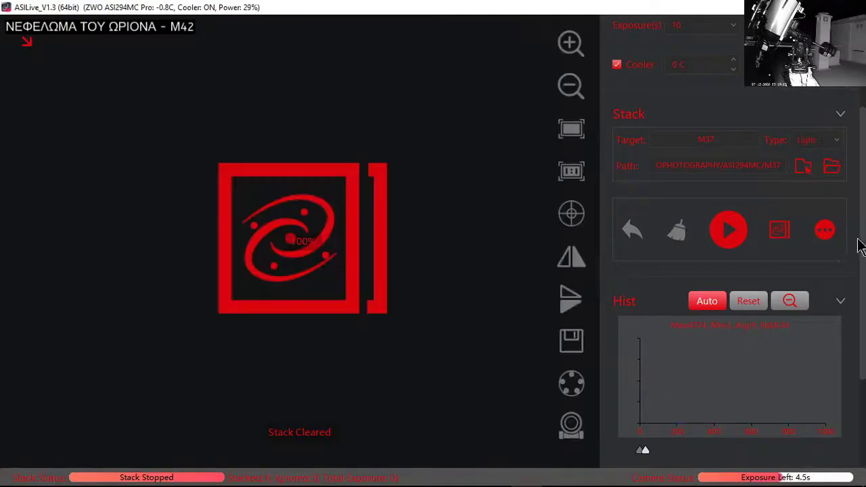
- Re-enable flat calibration and reload the 21-frame 10sec Bin1 dark file from the CALLIBRATION DARKS folder
{"action": "left_click", "coordinate": [827, 229]}
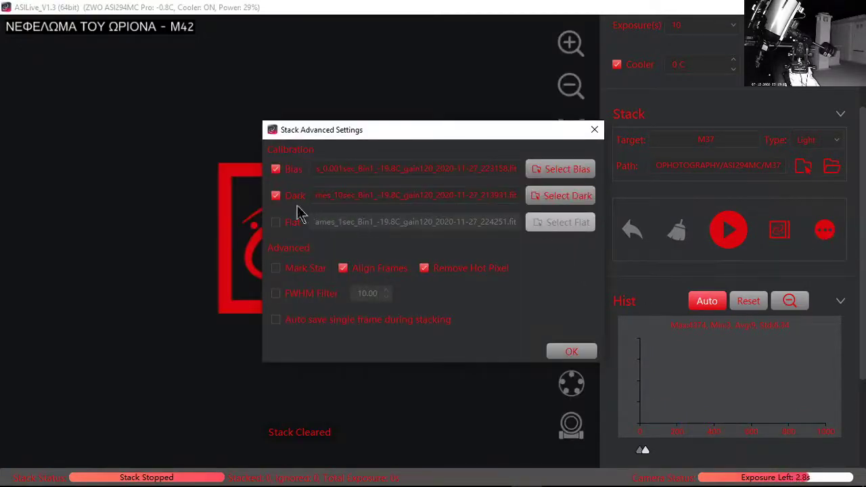
{"action": "left_click", "coordinate": [277, 223]}
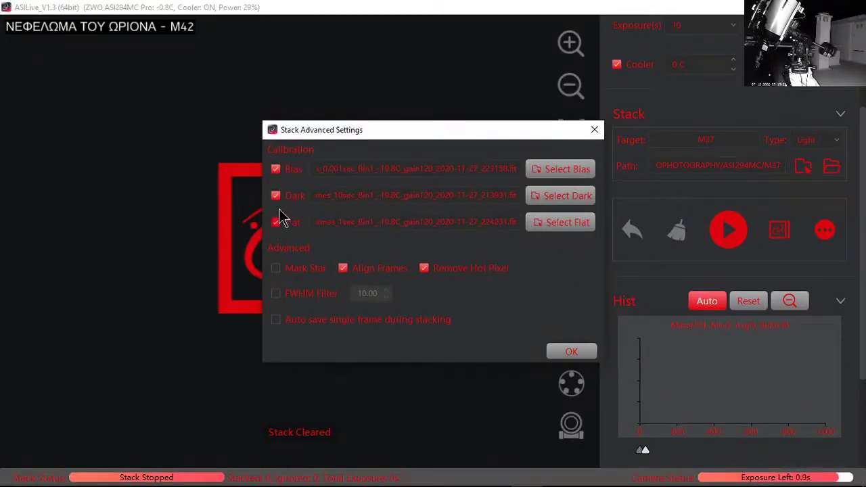
{"action": "left_click", "coordinate": [550, 196]}
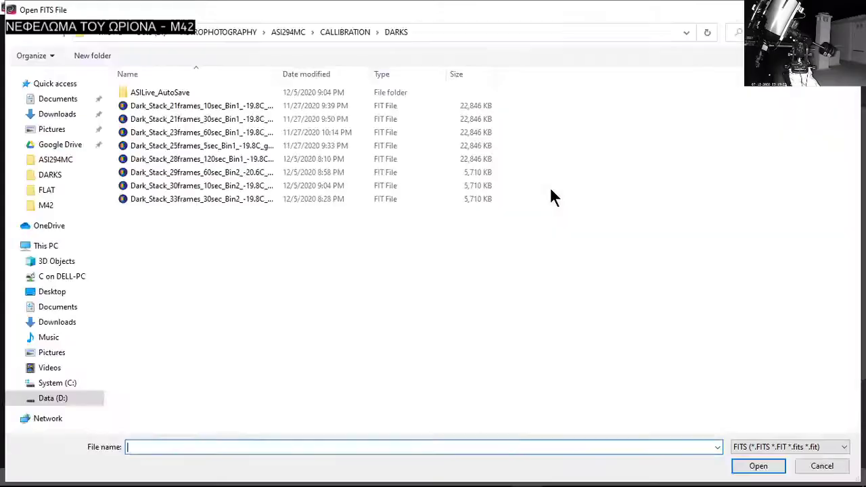
{"action": "left_click", "coordinate": [290, 31]}
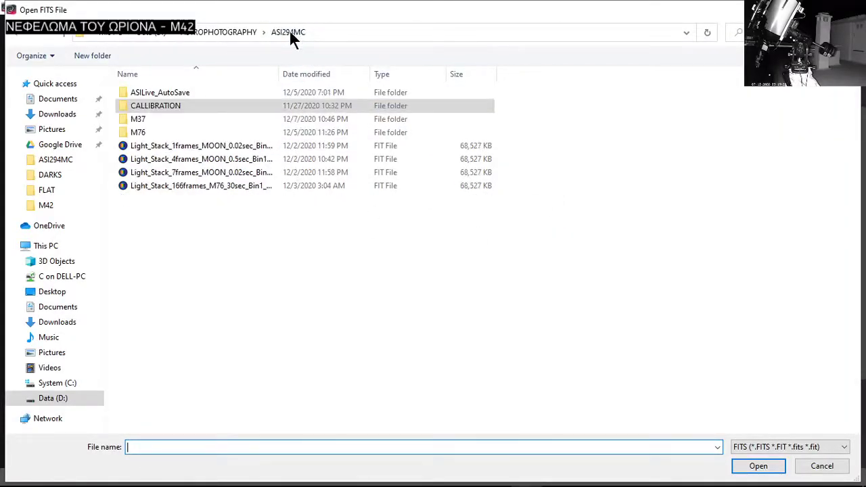
{"action": "double_click", "coordinate": [172, 106]}
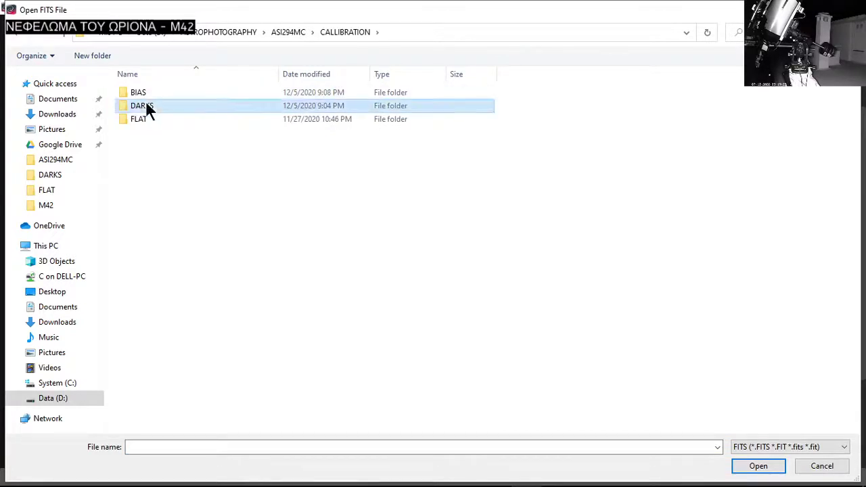
{"action": "double_click", "coordinate": [142, 106]}
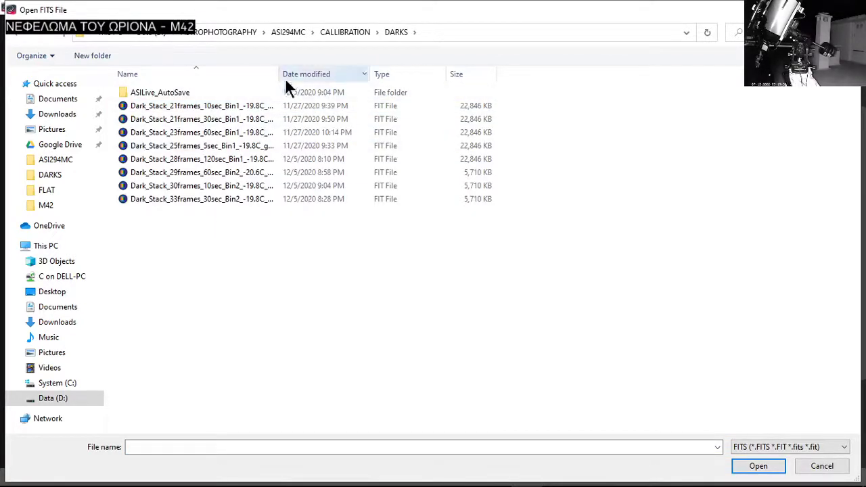
{"action": "left_click_drag", "start_coordinate": [280, 74], "coordinate": [394, 92]}
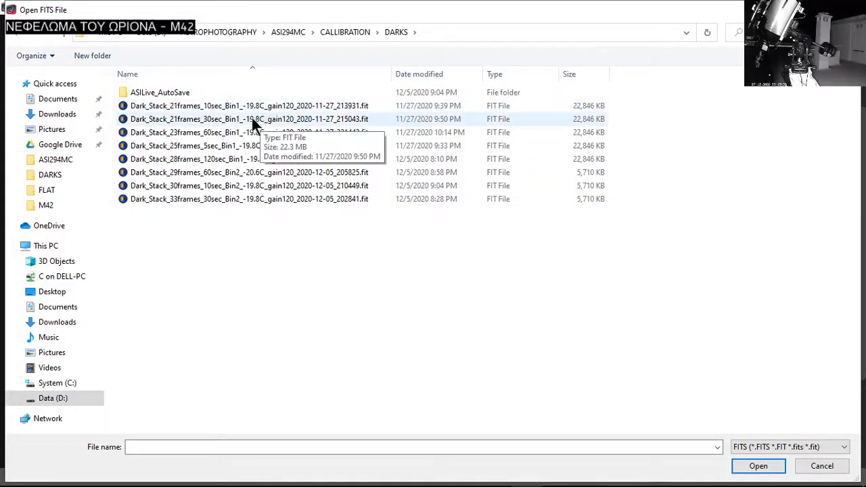
{"action": "left_click", "coordinate": [200, 109]}
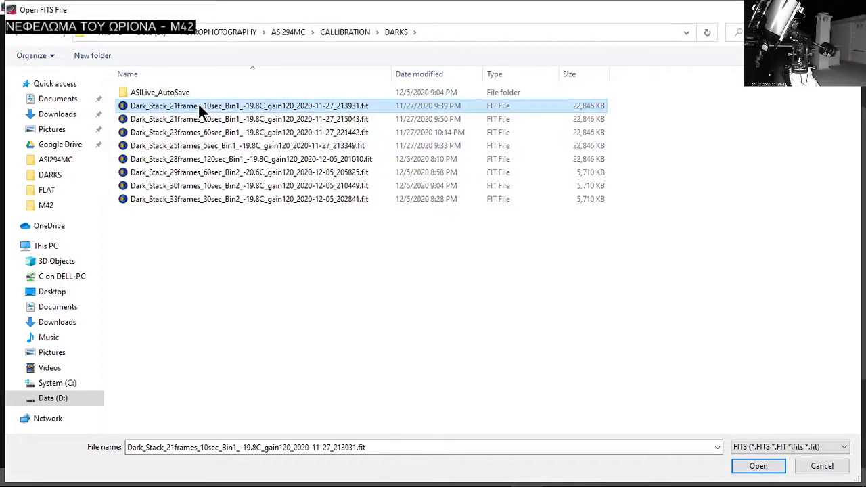
{"action": "double_click", "coordinate": [200, 107]}
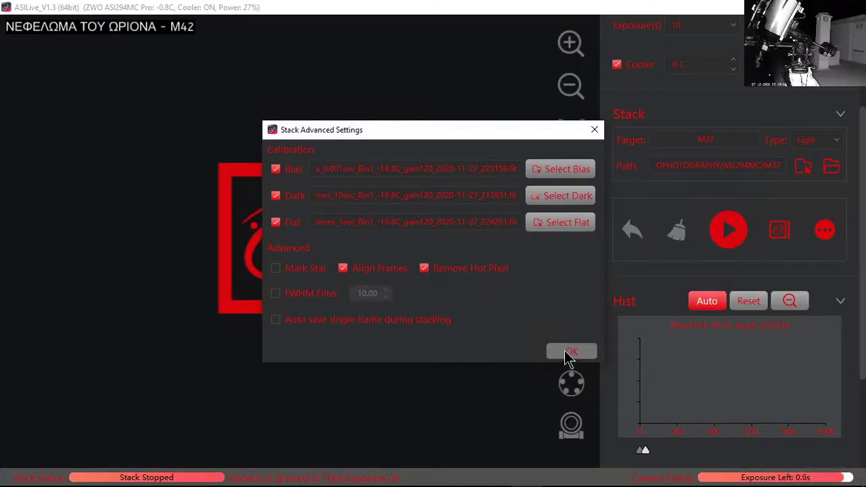
- Disable dark calibration, check the single-frame display and start stacking M37 with bias and flat only
{"action": "left_click", "coordinate": [276, 196]}
{"action": "left_click", "coordinate": [570, 353]}
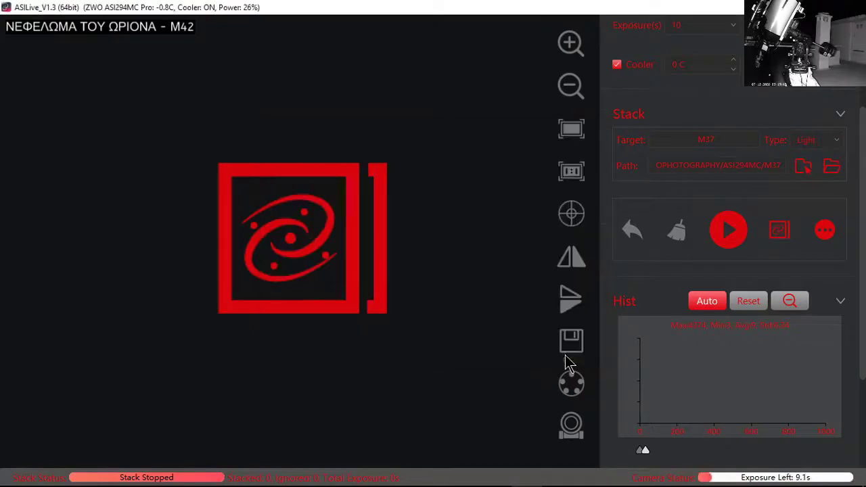
{"action": "left_click", "coordinate": [780, 231]}
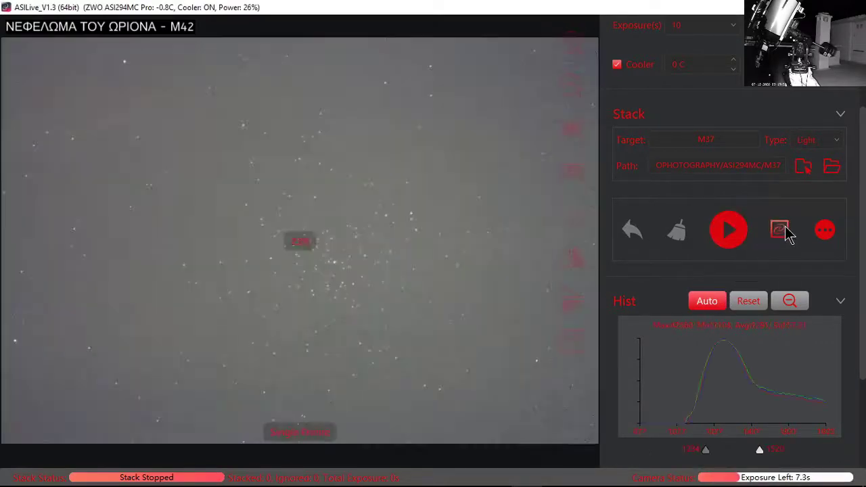
{"action": "left_click", "coordinate": [733, 232]}
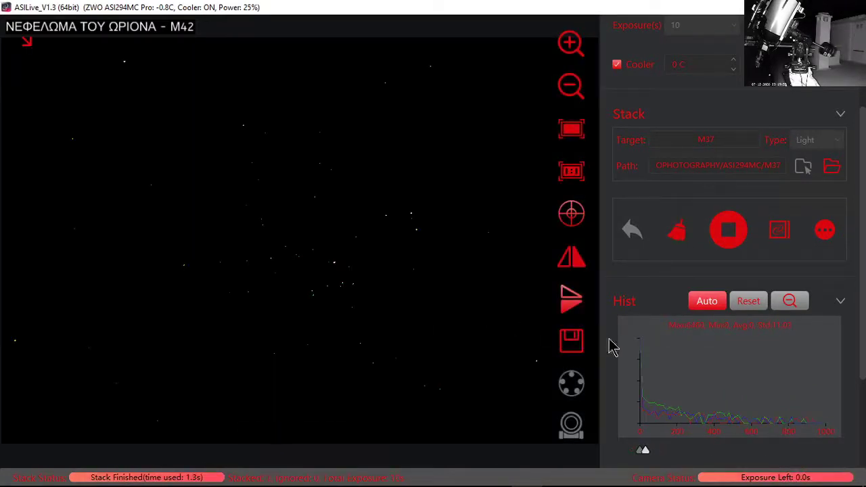
- Stop the bias-and-flat stack, clear it and return to the single-frame display
{"action": "left_click", "coordinate": [730, 232]}
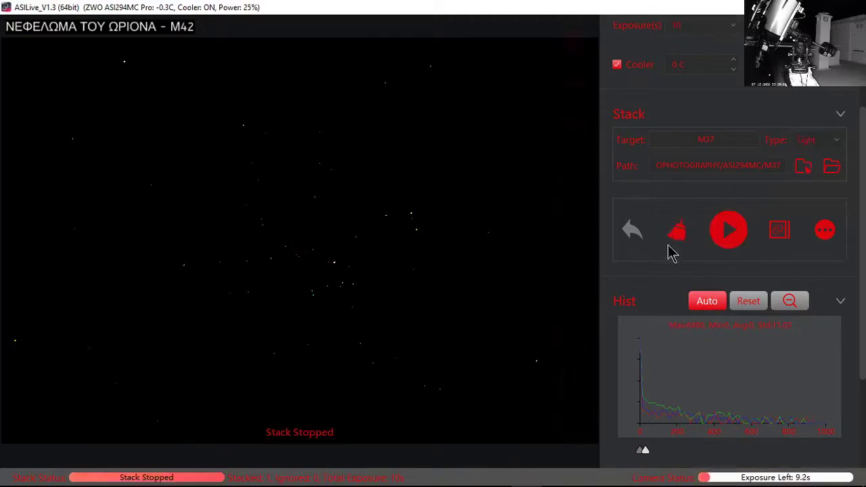
{"action": "left_click", "coordinate": [674, 235]}
{"action": "left_click", "coordinate": [467, 267]}
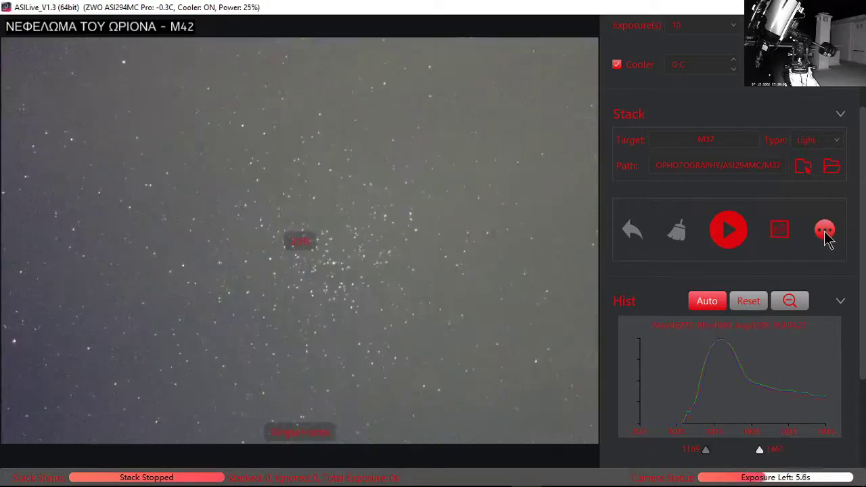
- Enable dark calibration and disable bias and flat in the advanced stack settings
{"action": "left_click", "coordinate": [826, 236]}
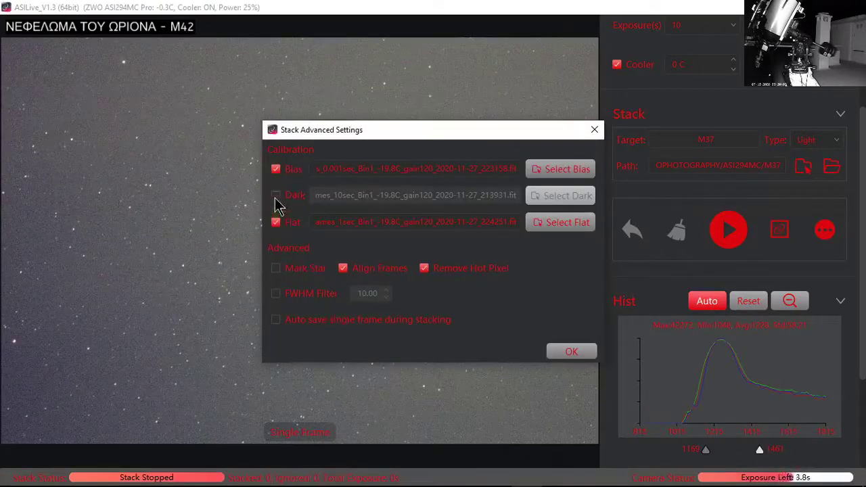
{"action": "left_click", "coordinate": [275, 195]}
{"action": "left_click", "coordinate": [276, 168]}
{"action": "left_click", "coordinate": [275, 222]}
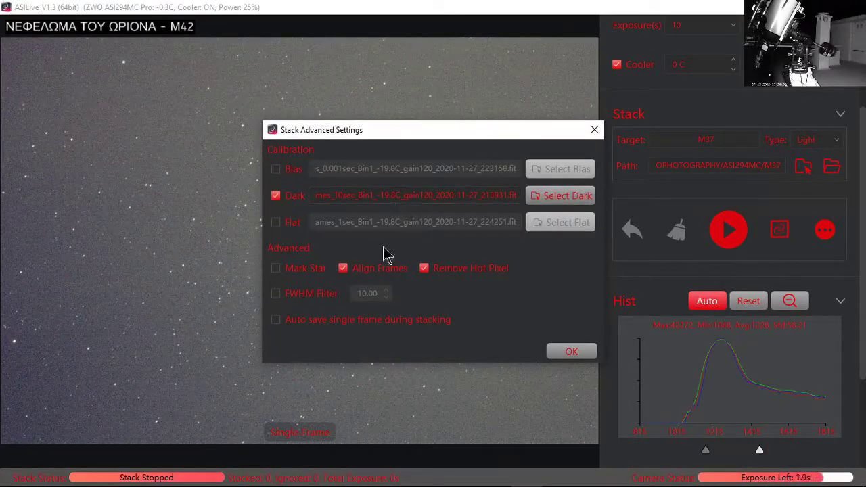
{"action": "left_click", "coordinate": [579, 351]}
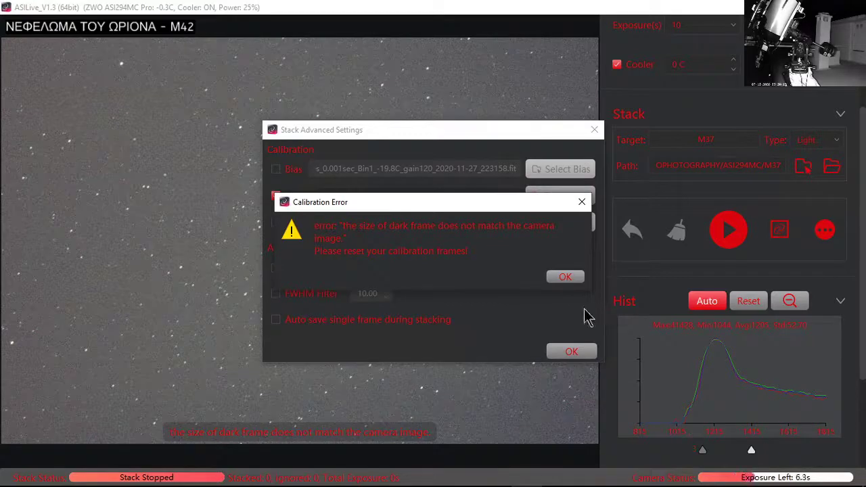
- Retry applying the dark-only calibration settings, then disable dark calibration as well
{"action": "left_click", "coordinate": [563, 280]}
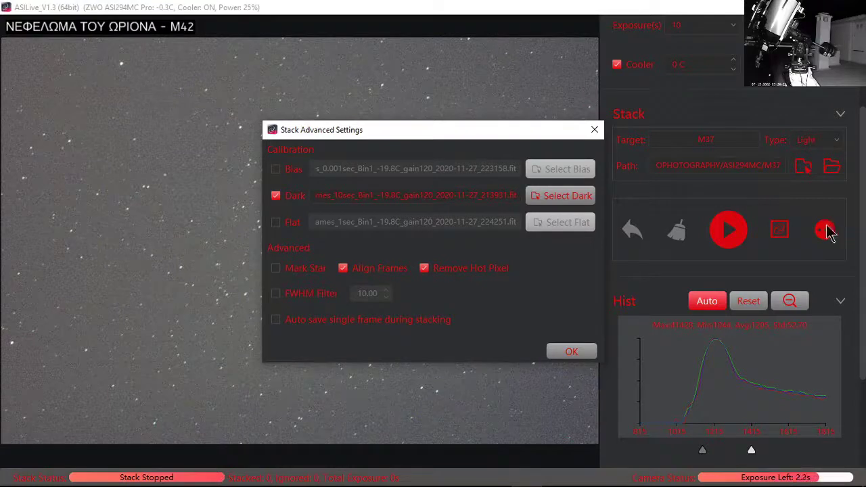
{"action": "left_click", "coordinate": [572, 352]}
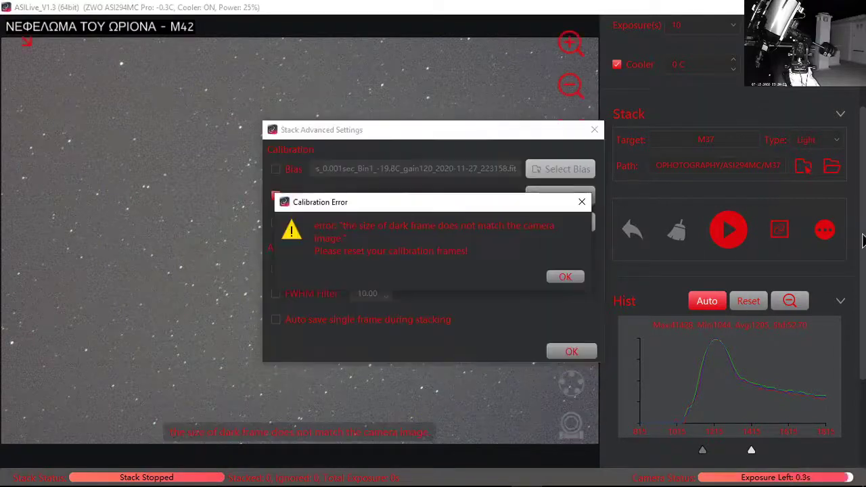
{"action": "left_click", "coordinate": [567, 278]}
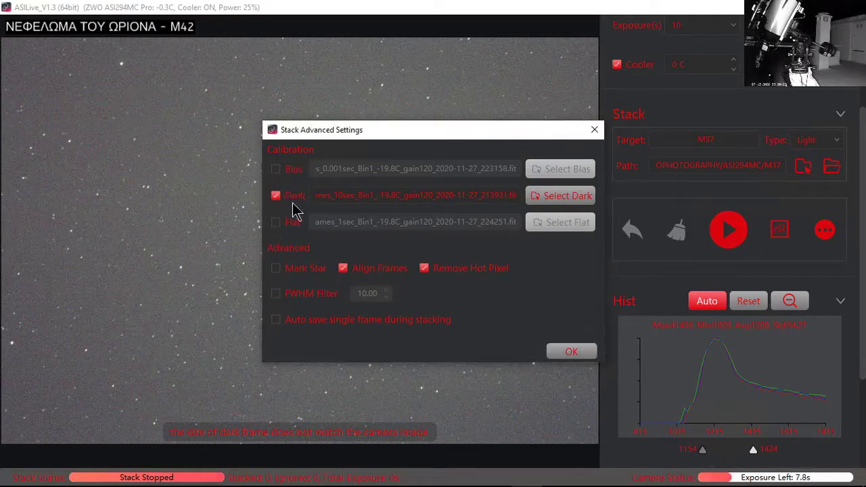
{"action": "left_click", "coordinate": [276, 195]}
{"action": "left_click", "coordinate": [568, 354]}
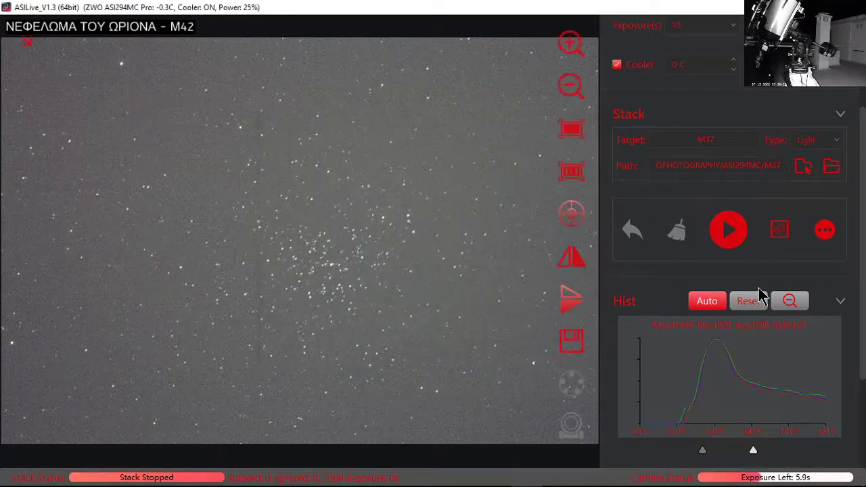
- Check the camera's resolution options and keep 4144*2822
{"action": "scroll", "coordinate": [778, 271], "scroll_direction": "up", "scroll_amount": 3}
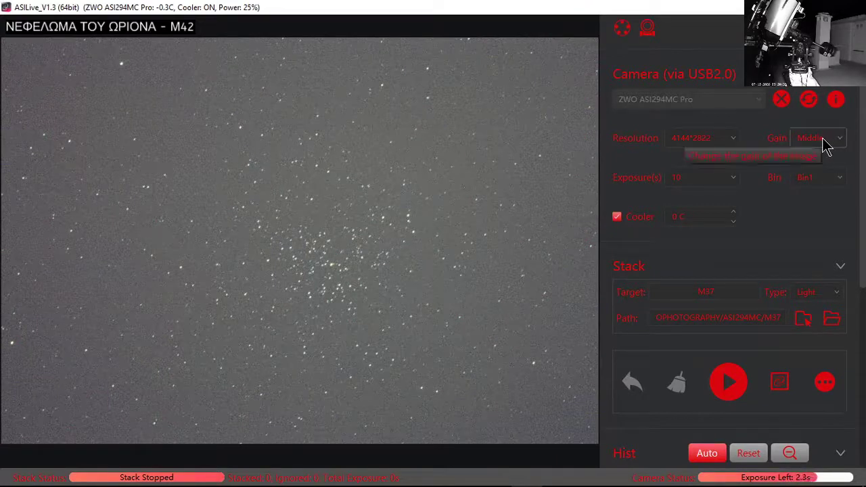
{"action": "left_click", "coordinate": [729, 144]}
{"action": "left_click", "coordinate": [721, 152]}
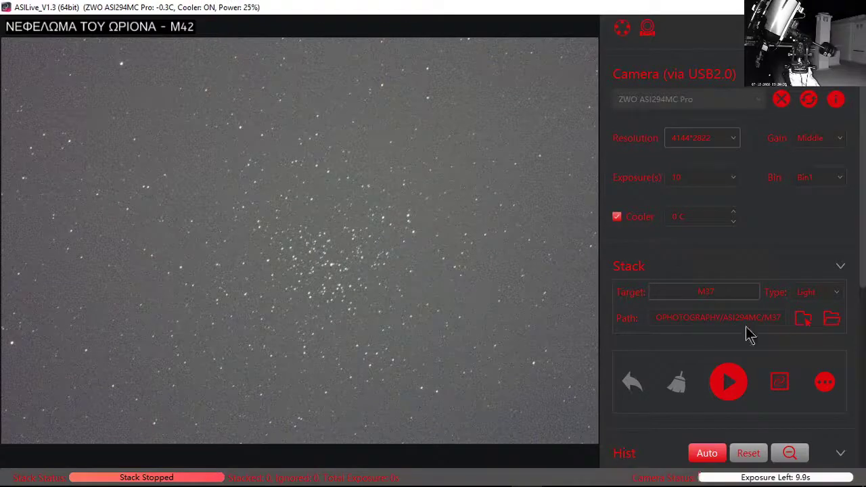
- Switch to PoleMaster to check the sky around Polaris for clouds
{"action": "mouse_move", "coordinate": [423, 313]}
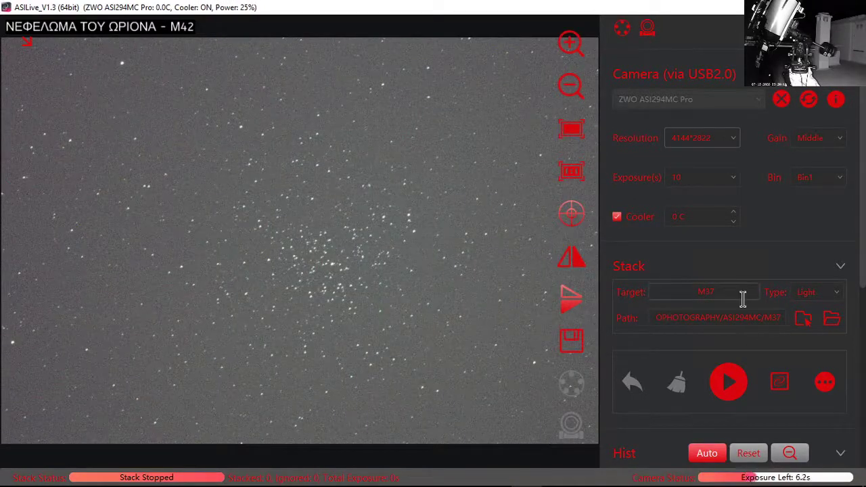
{"action": "mouse_move", "coordinate": [487, 485]}
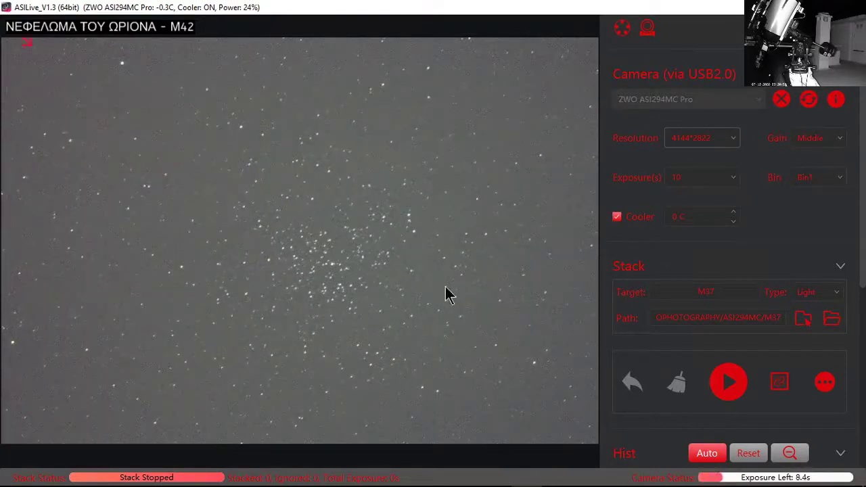
{"action": "left_click", "coordinate": [432, 477]}
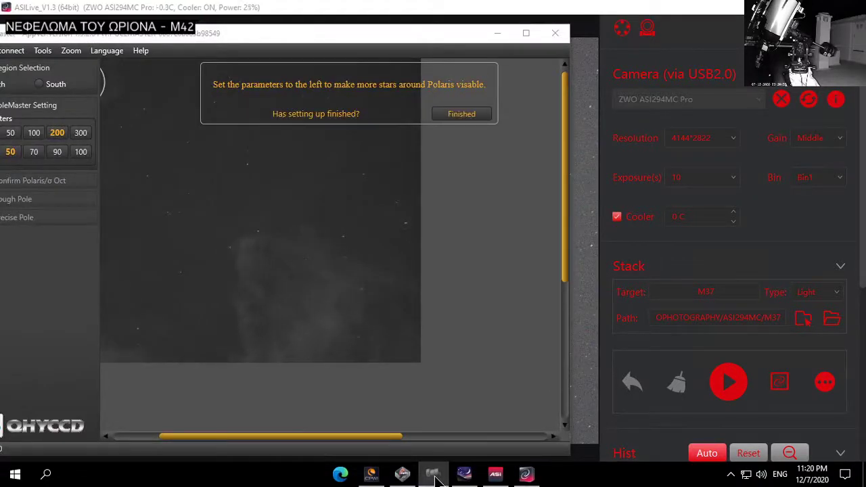
- Recheck the PoleMaster sky view for clouds and return to ASILive
{"action": "left_click", "coordinate": [433, 477]}
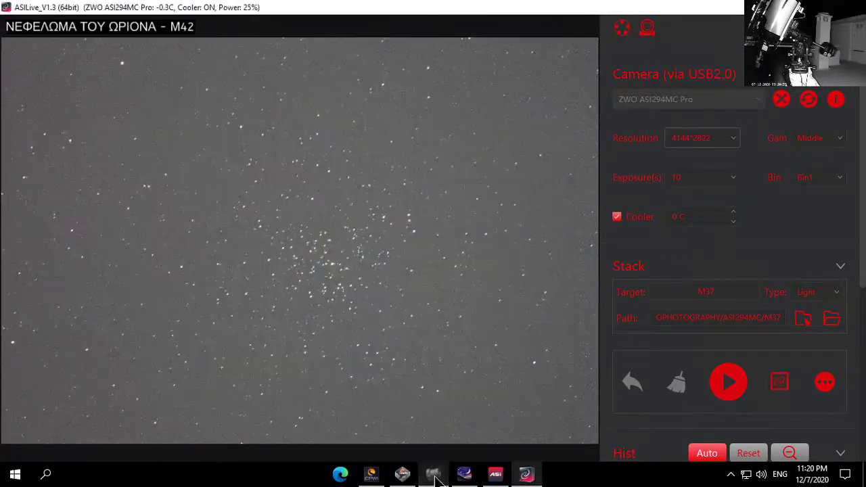
{"action": "left_click", "coordinate": [433, 477]}
{"action": "left_click", "coordinate": [433, 477]}
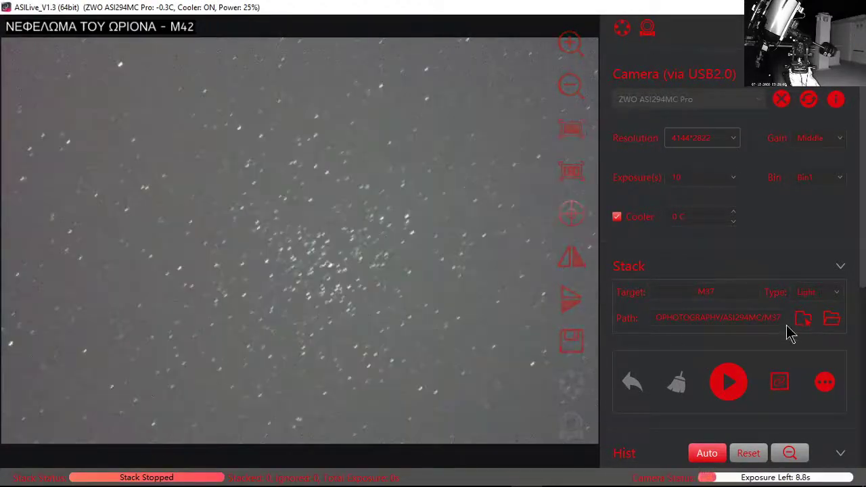
- Enable bias and flat calibration in the advanced stack settings, keeping dark off and hot pixel removal on
{"action": "scroll", "coordinate": [809, 358], "scroll_direction": "down", "scroll_amount": 1}
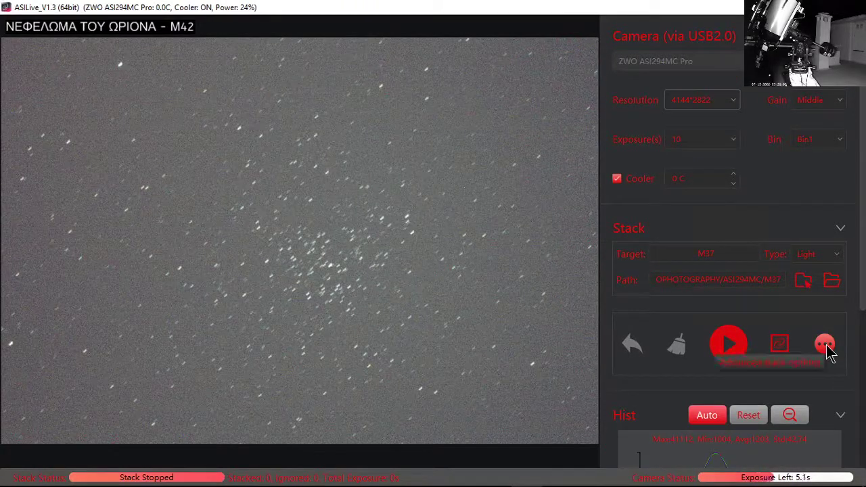
{"action": "left_click", "coordinate": [825, 346]}
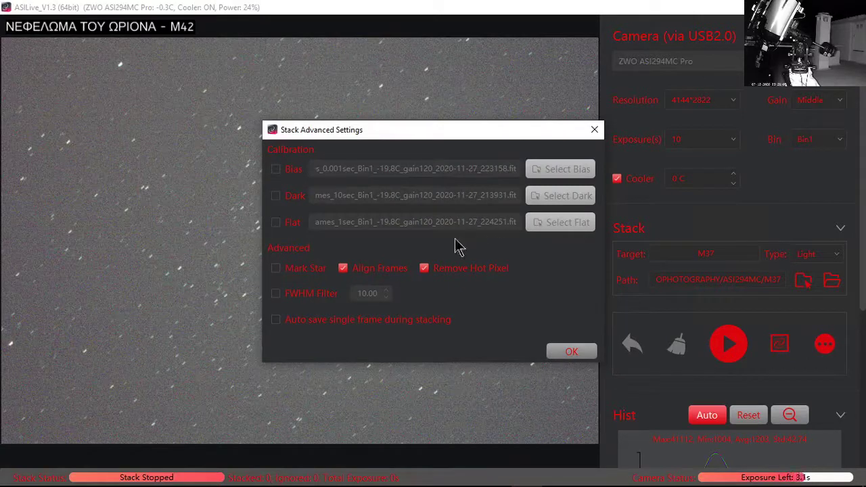
{"action": "left_click", "coordinate": [276, 170]}
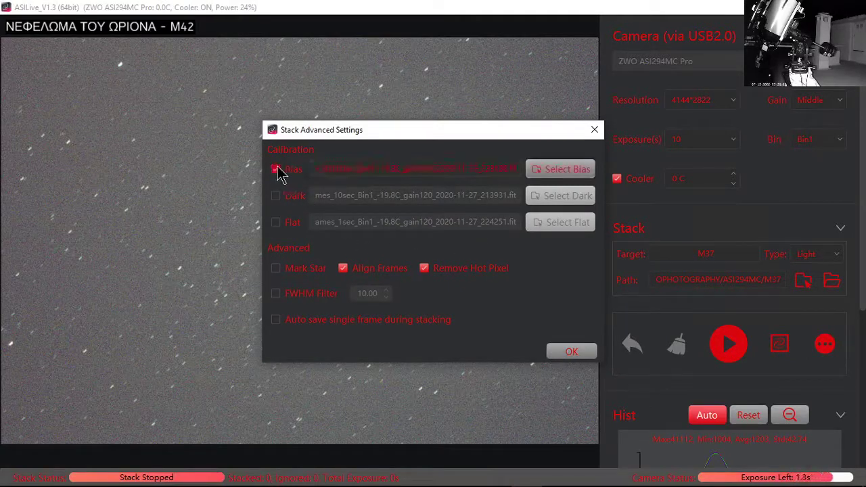
{"action": "left_click", "coordinate": [277, 224]}
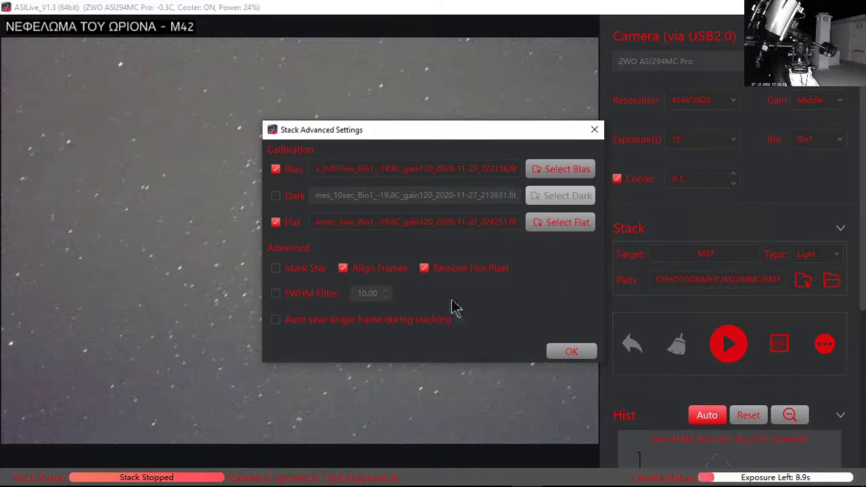
{"action": "left_click", "coordinate": [427, 271]}
{"action": "left_click", "coordinate": [425, 268]}
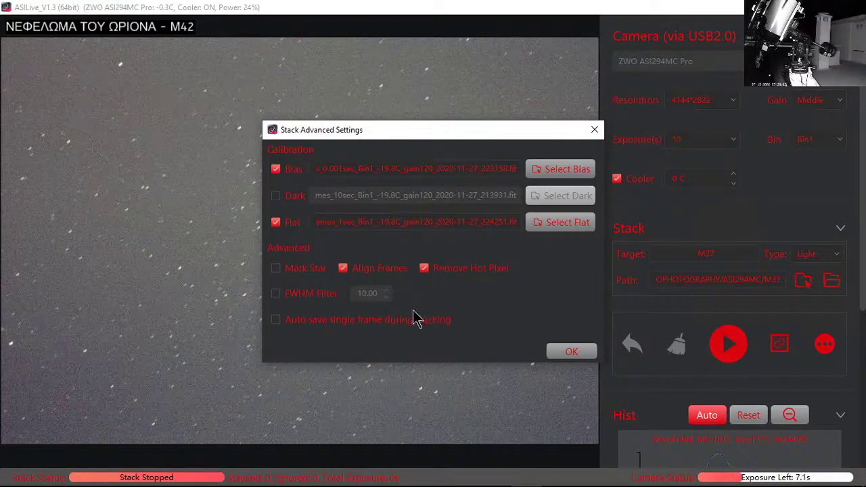
{"action": "left_click", "coordinate": [569, 354]}
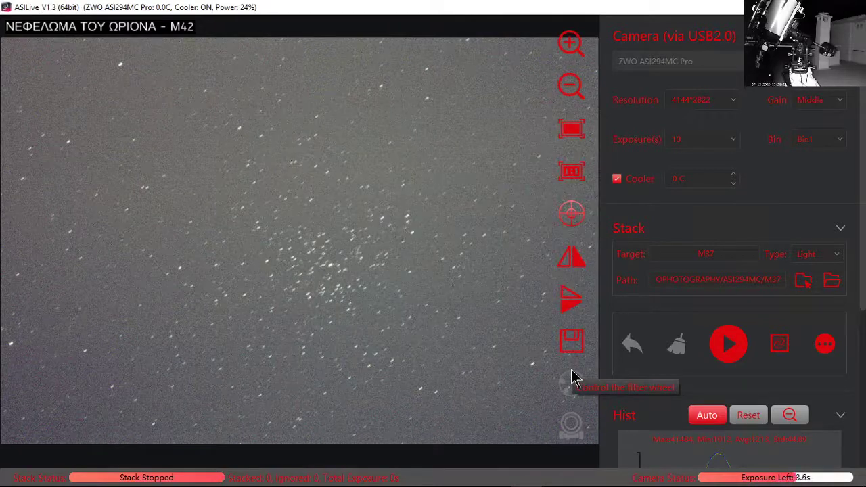
- Run a short test stack of 10-second M37 frames, then stop it and clear the stacked image
{"action": "left_click", "coordinate": [728, 346]}
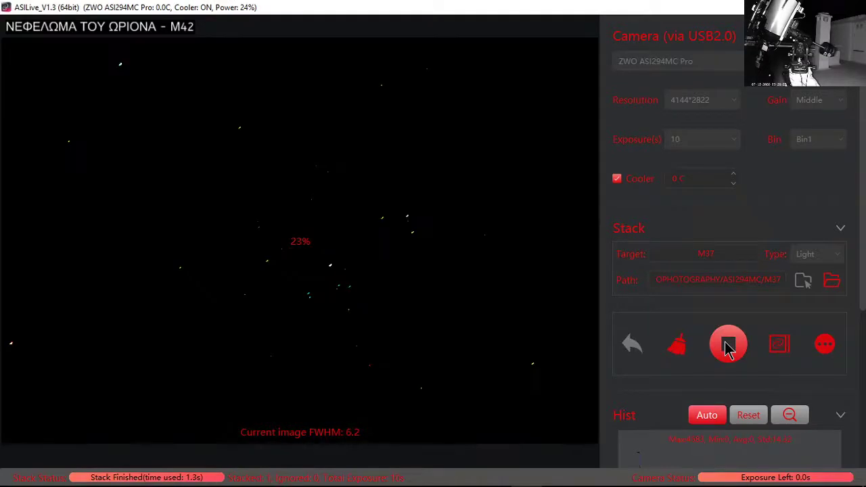
{"action": "mouse_move", "coordinate": [451, 277]}
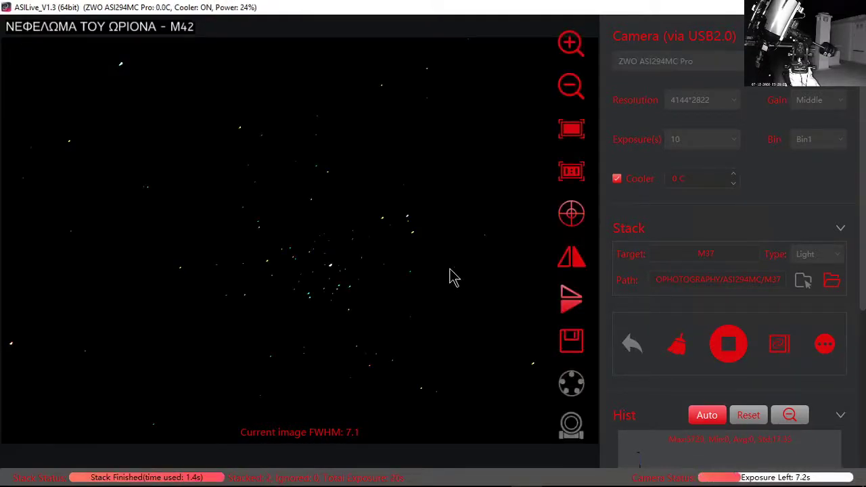
{"action": "left_click", "coordinate": [729, 344]}
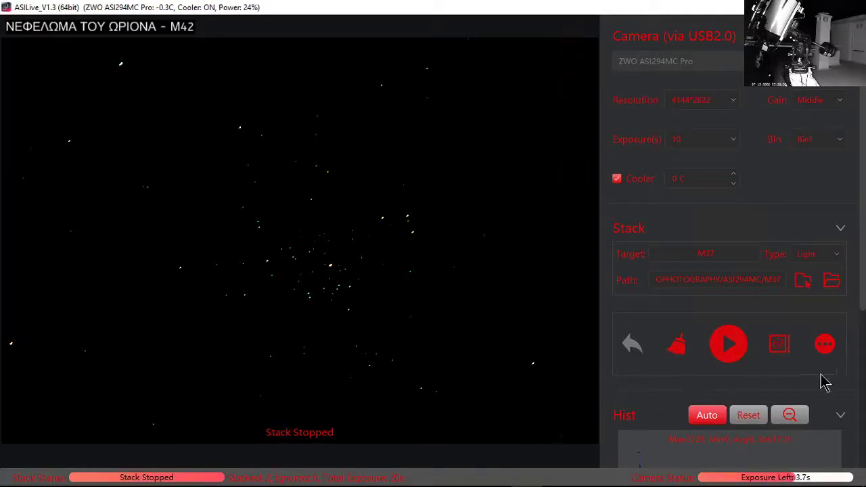
{"action": "left_click", "coordinate": [681, 356]}
{"action": "left_click", "coordinate": [474, 266]}
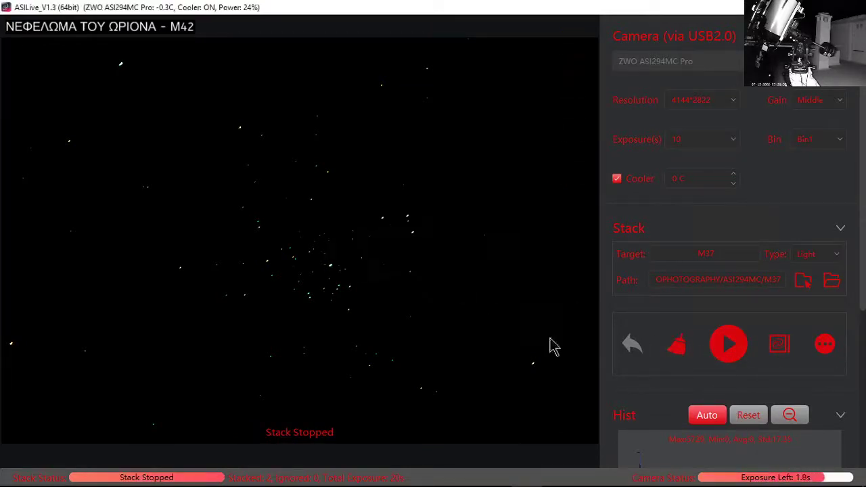
- Disable bias and flat calibration in the advanced stack settings, then try enabling flat on its own
{"action": "left_click", "coordinate": [825, 345]}
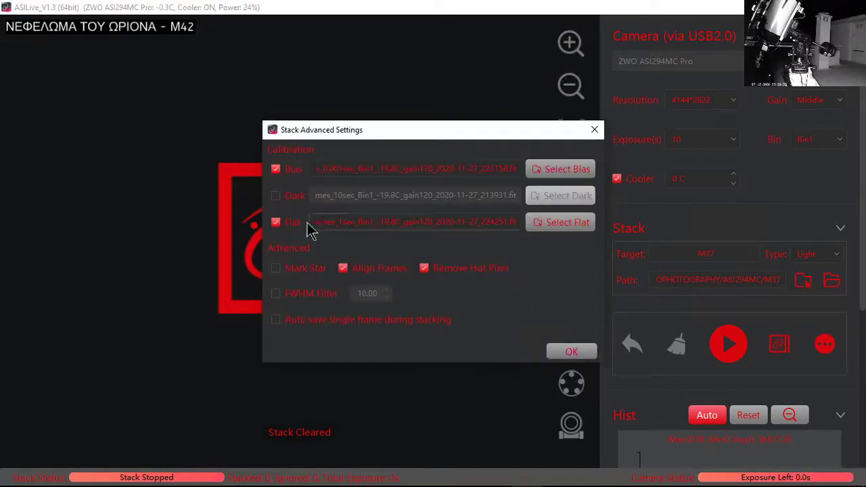
{"action": "left_click", "coordinate": [276, 223]}
{"action": "left_click", "coordinate": [275, 171]}
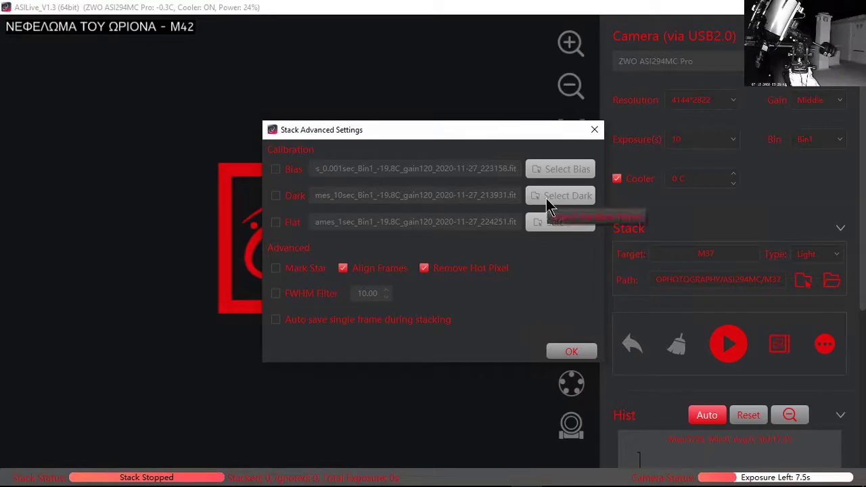
{"action": "left_click", "coordinate": [276, 223]}
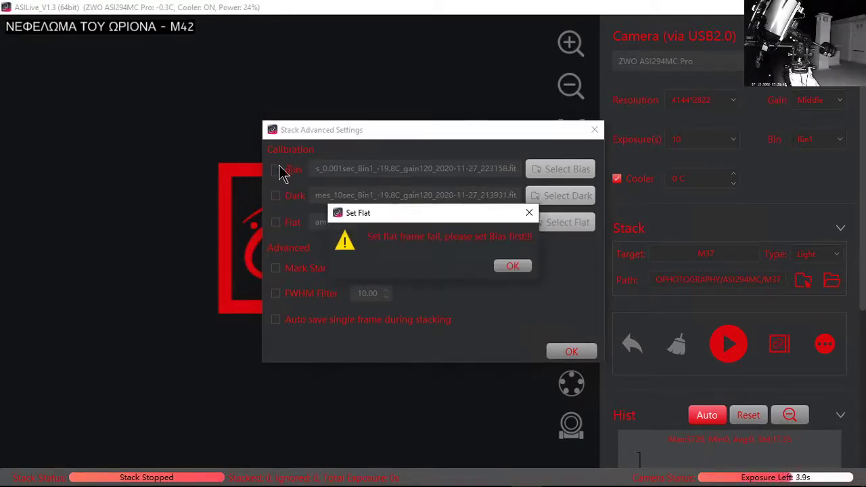
{"action": "left_click", "coordinate": [512, 267]}
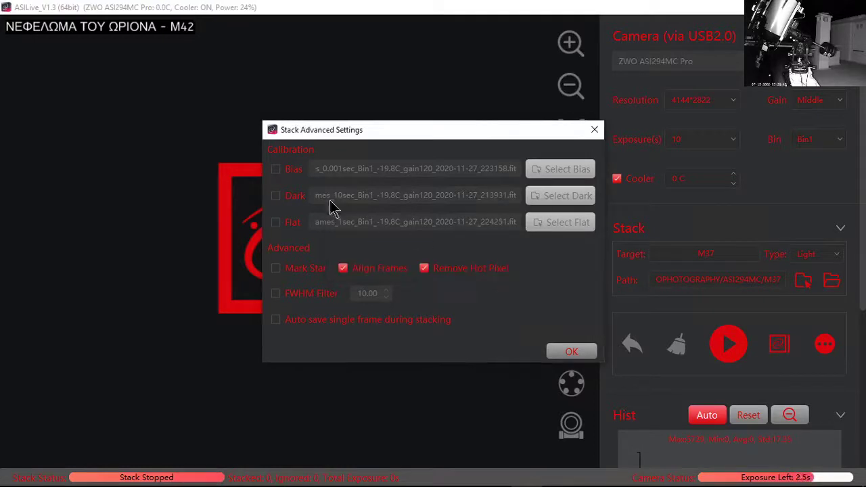
- Enable bias, flat and dark calibration, using Dark_Stack_23frames_60sec_Bin1_-19.8C_gain120_2020-11-27_221442.fit as the dark, and apply the settings
{"action": "left_click", "coordinate": [277, 170]}
{"action": "left_click", "coordinate": [277, 224]}
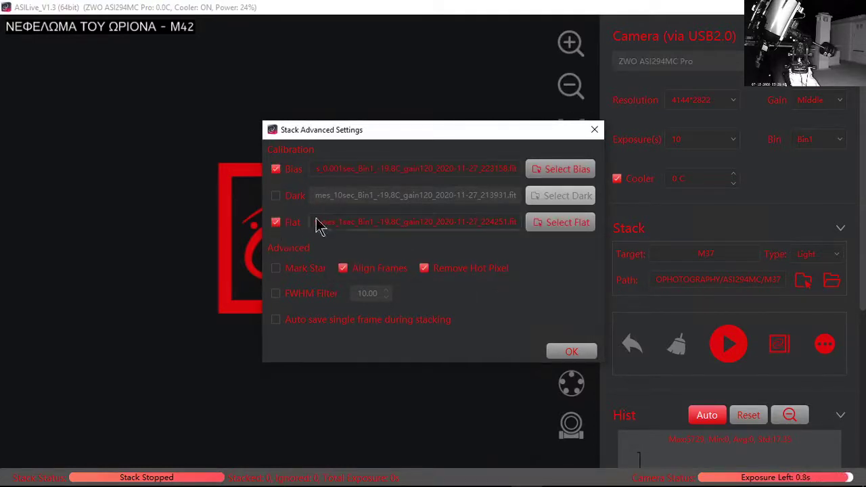
{"action": "left_click", "coordinate": [277, 196]}
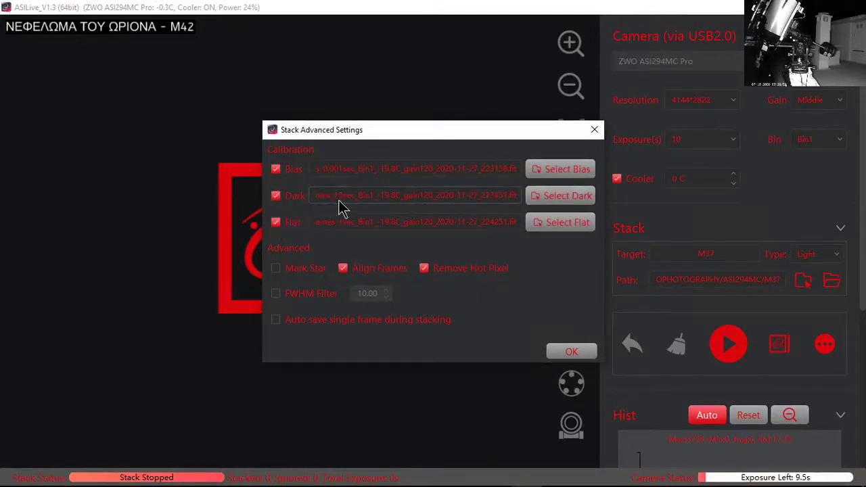
{"action": "left_click", "coordinate": [562, 198]}
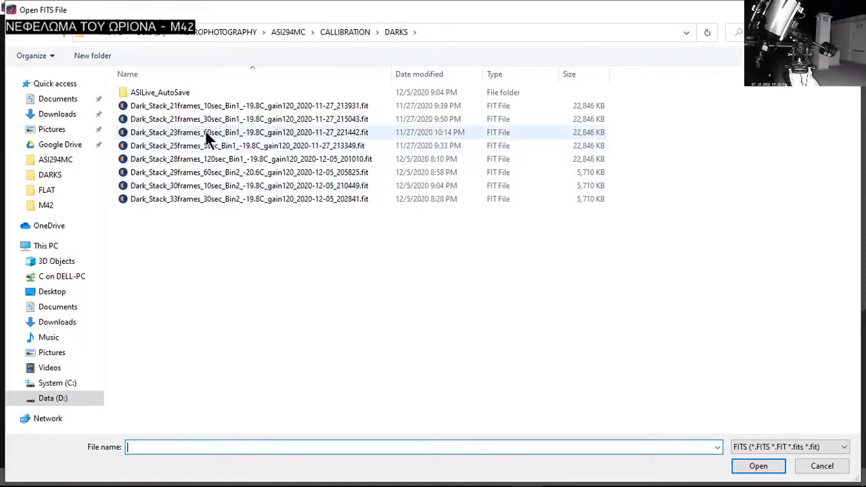
{"action": "key", "text": "Escape"}
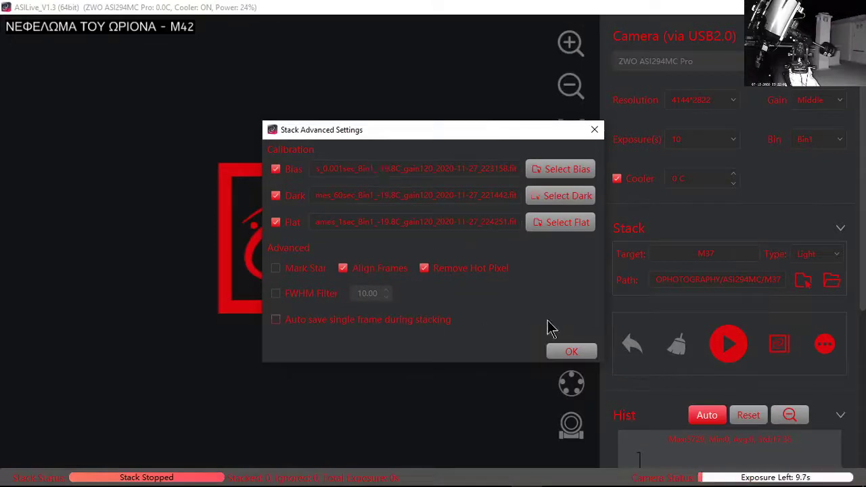
{"action": "left_click", "coordinate": [572, 353]}
- Set the camera exposure to 60 seconds and switch the display to the single frame
{"action": "left_click", "coordinate": [728, 142]}
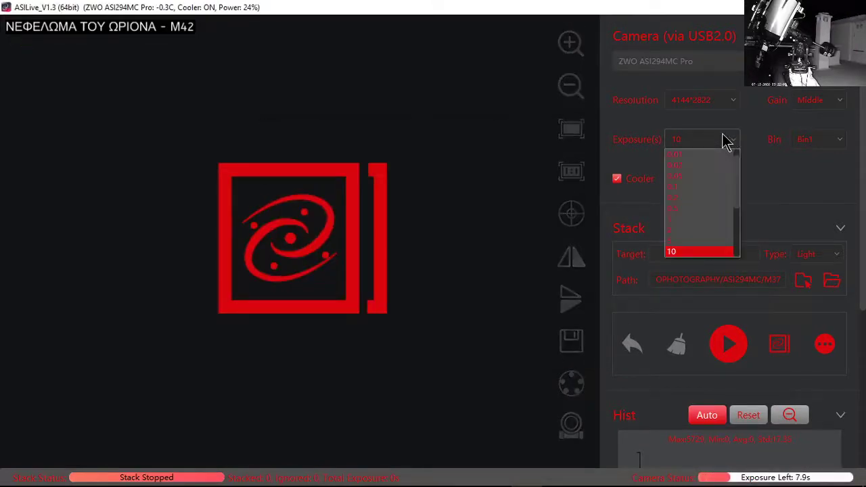
{"action": "scroll", "coordinate": [742, 224], "scroll_direction": "down", "scroll_amount": 2}
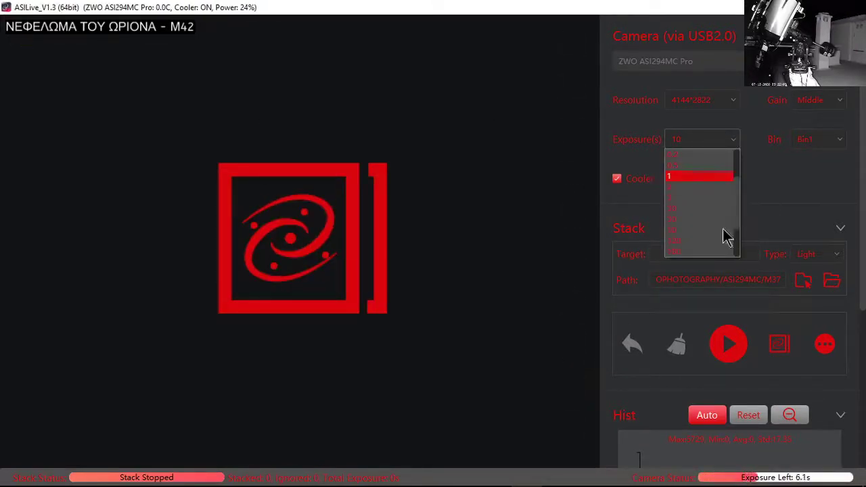
{"action": "left_click", "coordinate": [678, 232]}
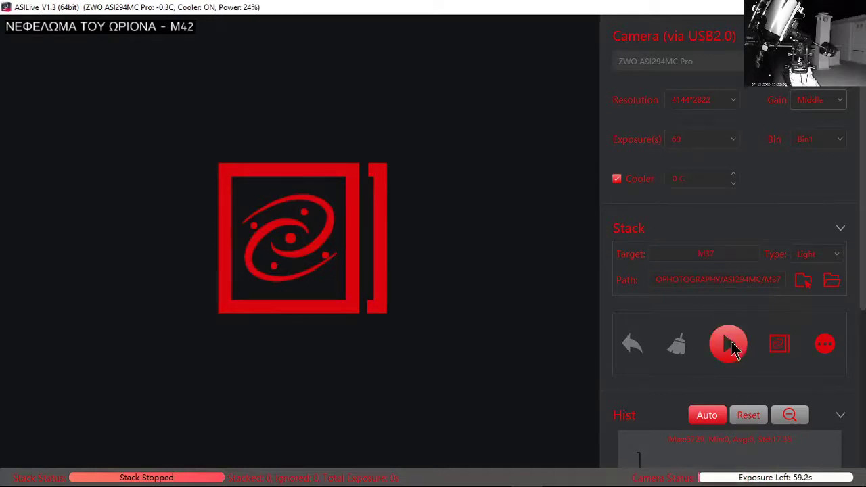
{"action": "left_click", "coordinate": [789, 350]}
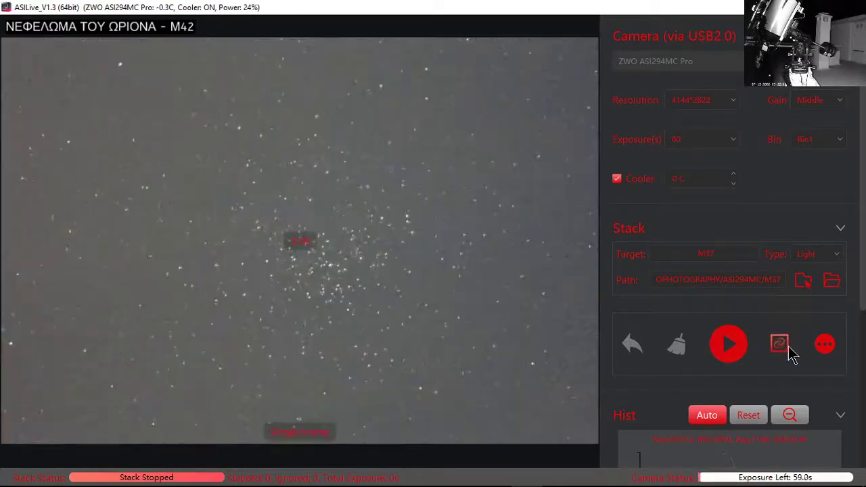
- Check PoleMaster again for clouds around Polaris, then go back to ASILive
{"action": "mouse_move", "coordinate": [368, 482]}
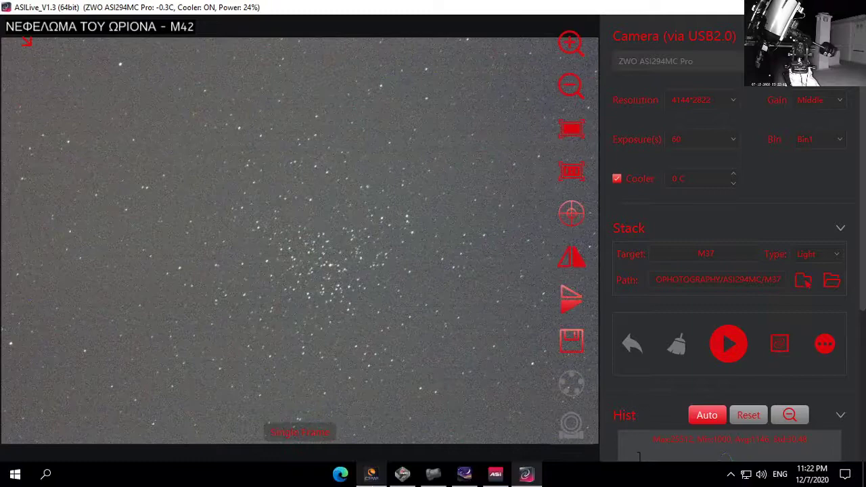
{"action": "left_click", "coordinate": [437, 476]}
{"action": "left_click", "coordinate": [437, 476]}
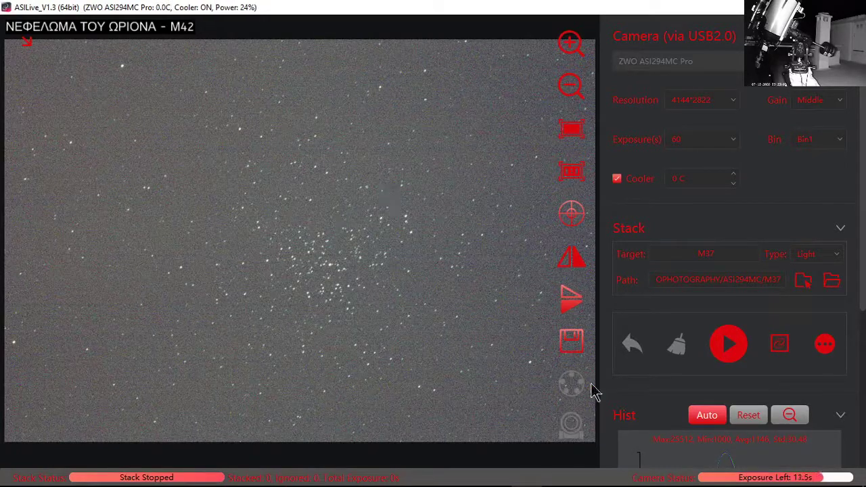
- Shift the histogram's black point slightly higher, then reapply the automatic stretch
{"action": "scroll", "coordinate": [861, 325], "scroll_direction": "down", "scroll_amount": 3}
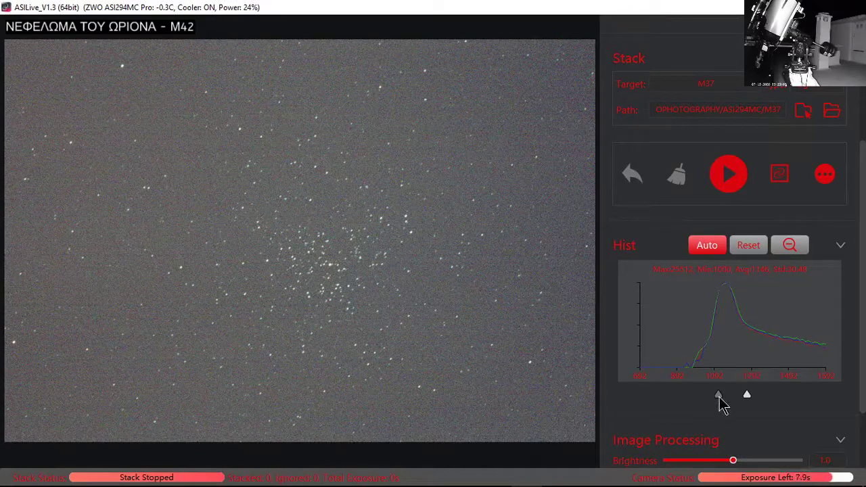
{"action": "left_click_drag", "start_coordinate": [721, 403], "coordinate": [725, 399]}
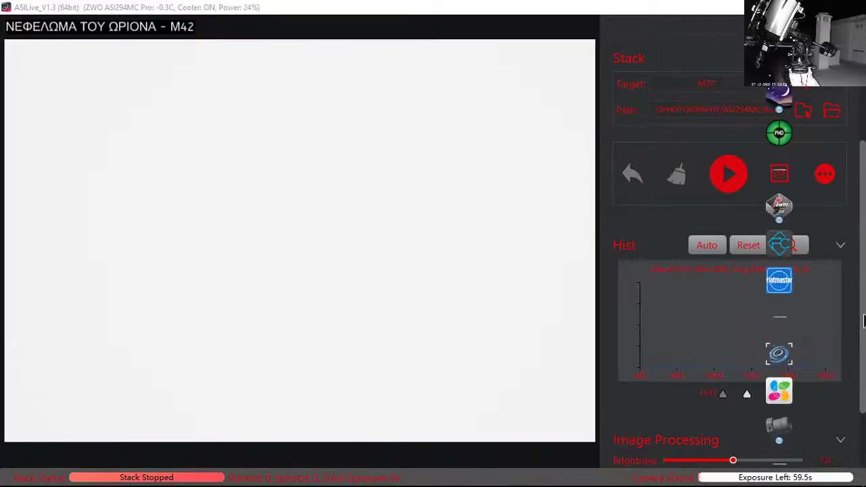
{"action": "scroll", "coordinate": [864, 308], "scroll_direction": "up", "scroll_amount": 1}
{"action": "left_click", "coordinate": [721, 285]}
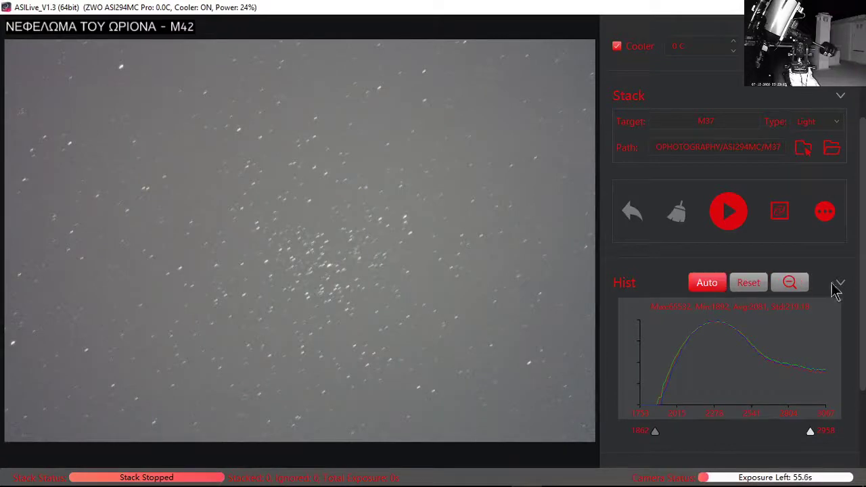
- Stack a first 60-second M37 frame with full calibration, then stop and clear the stacked image
{"action": "scroll", "coordinate": [865, 237], "scroll_direction": "up", "scroll_amount": 2}
{"action": "scroll", "coordinate": [864, 237], "scroll_direction": "up", "scroll_amount": 1}
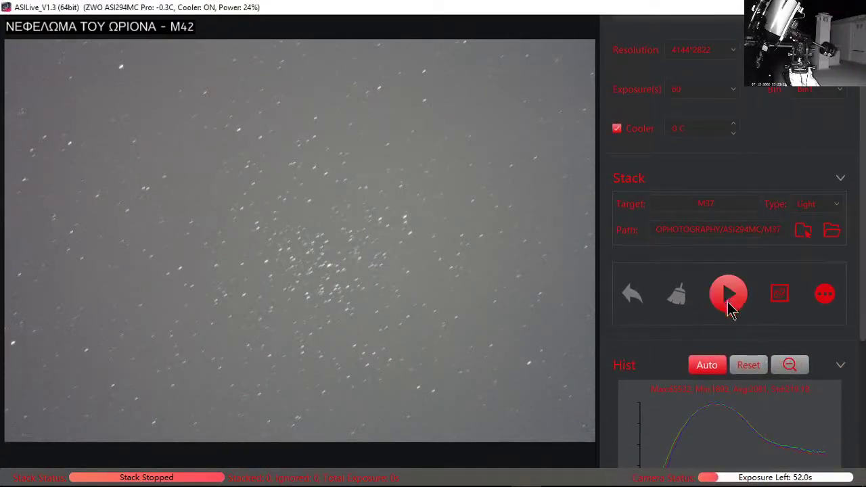
{"action": "left_click", "coordinate": [730, 298]}
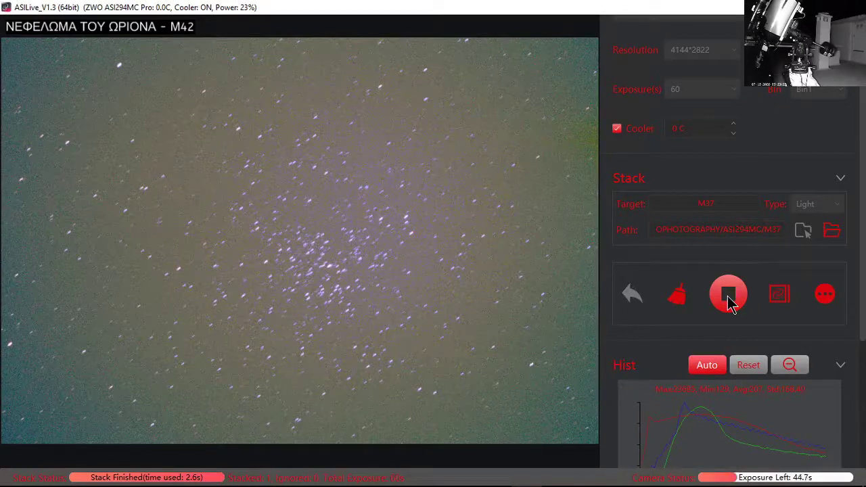
{"action": "left_click", "coordinate": [730, 302]}
{"action": "left_click", "coordinate": [677, 299]}
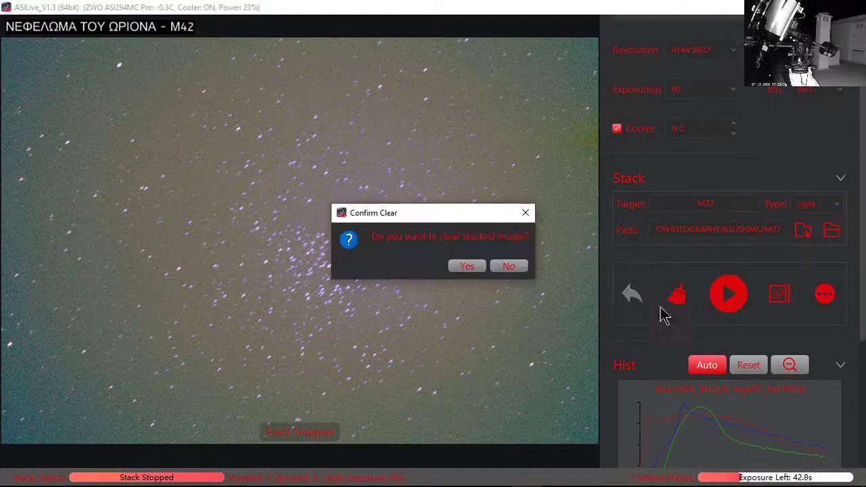
{"action": "left_click", "coordinate": [464, 265]}
- Start a new live stack of 60-second M37 frames and review the applied advanced stack settings
{"action": "left_click", "coordinate": [726, 298]}
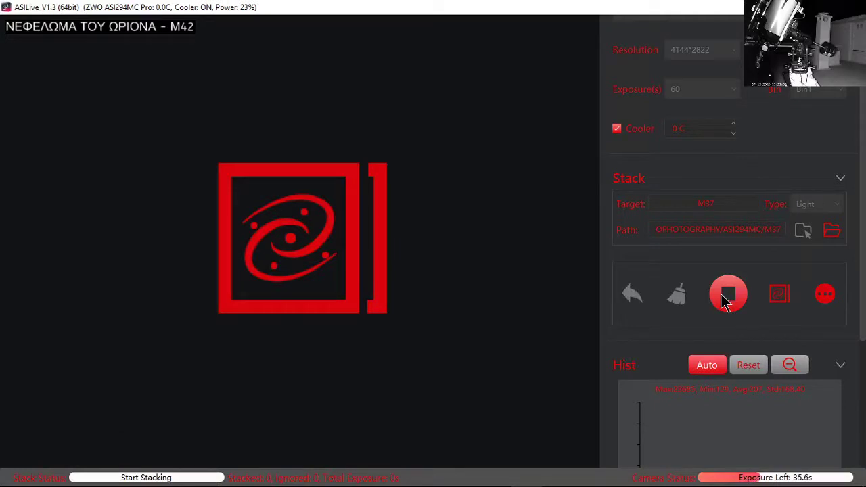
{"action": "left_click", "coordinate": [826, 296]}
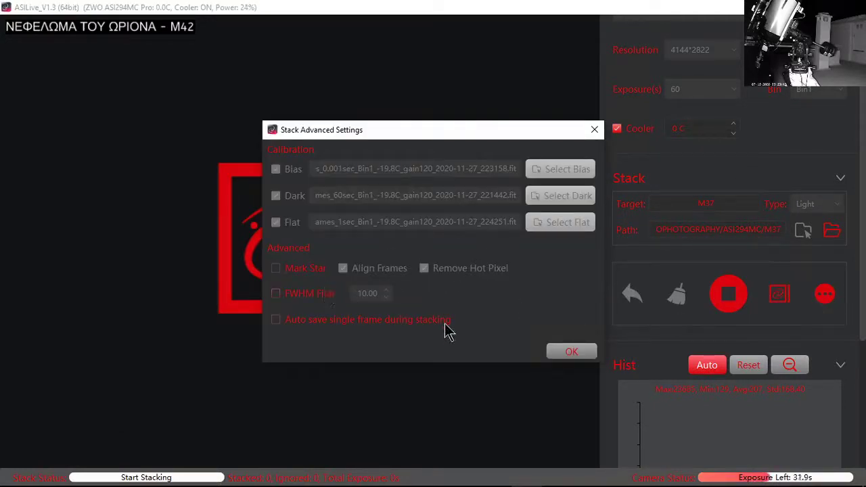
{"action": "left_click", "coordinate": [570, 353]}
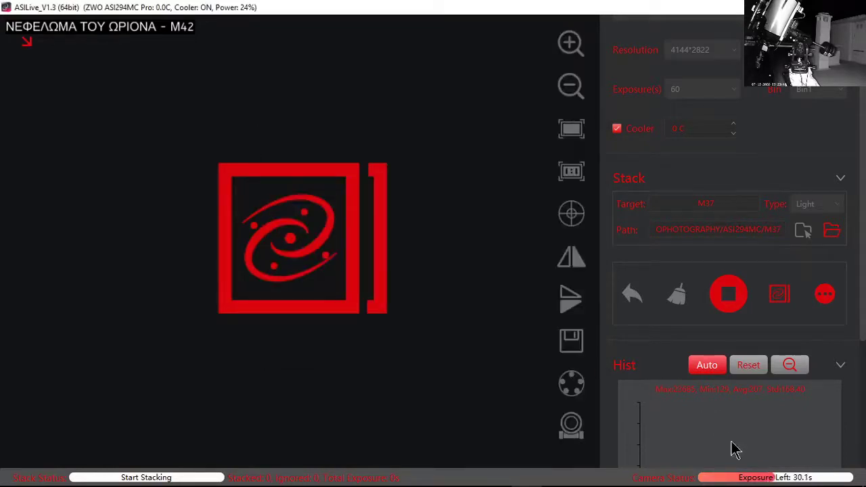
- Compare the latest single frame with the stacked M37 image, then check the histogram and image processing settings
{"action": "left_click", "coordinate": [779, 294]}
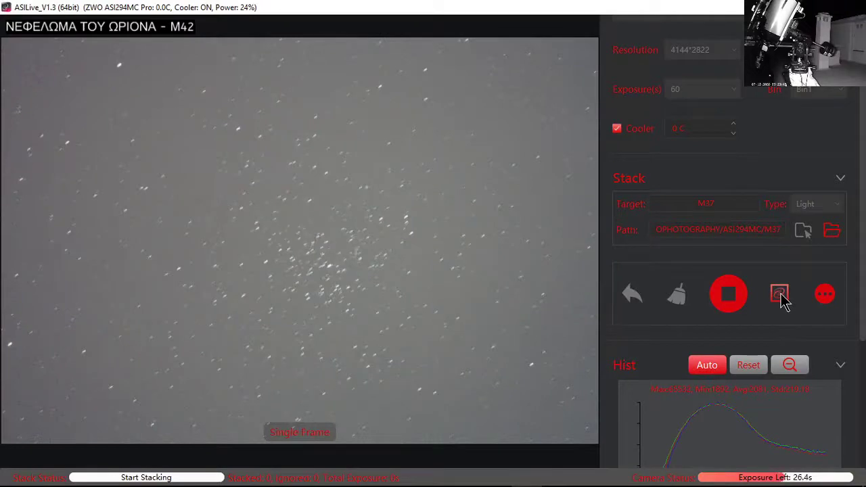
{"action": "left_click", "coordinate": [779, 296]}
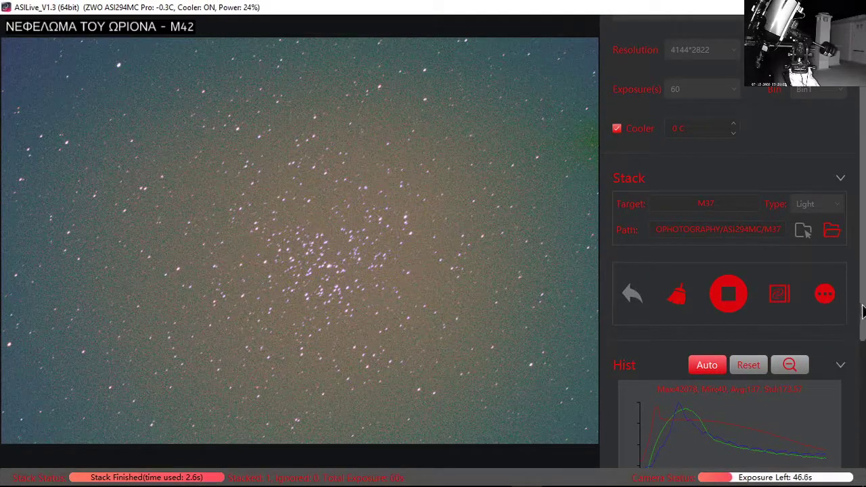
{"action": "scroll", "coordinate": [850, 348], "scroll_direction": "down", "scroll_amount": 3}
{"action": "scroll", "coordinate": [839, 413], "scroll_direction": "down", "scroll_amount": 2}
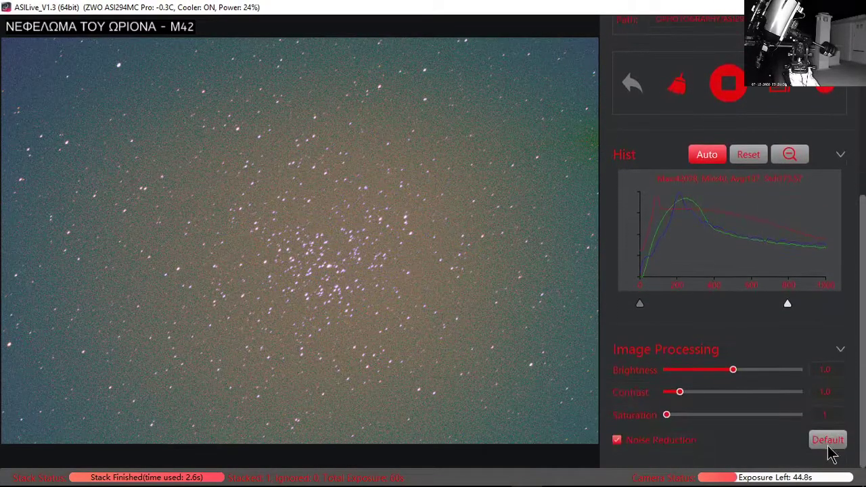
{"action": "scroll", "coordinate": [857, 379], "scroll_direction": "up", "scroll_amount": 3}
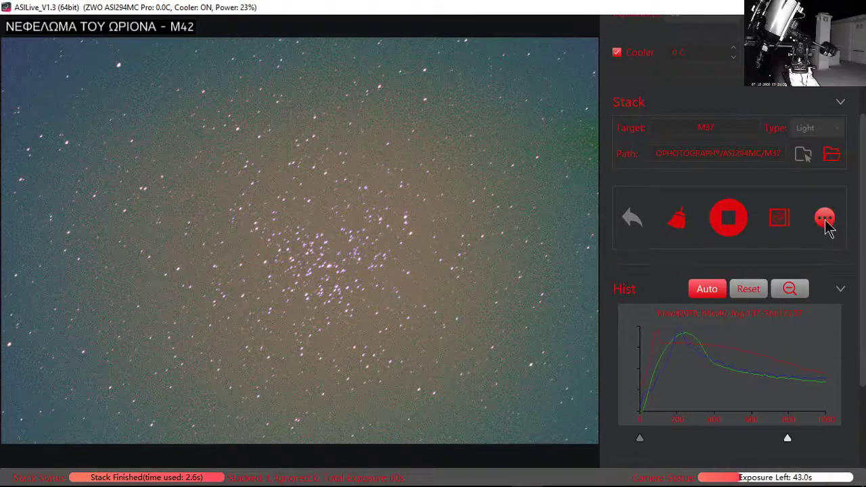
- Review the bias, dark and flat files in the advanced stack settings, then display the latest single frame
{"action": "left_click", "coordinate": [825, 219]}
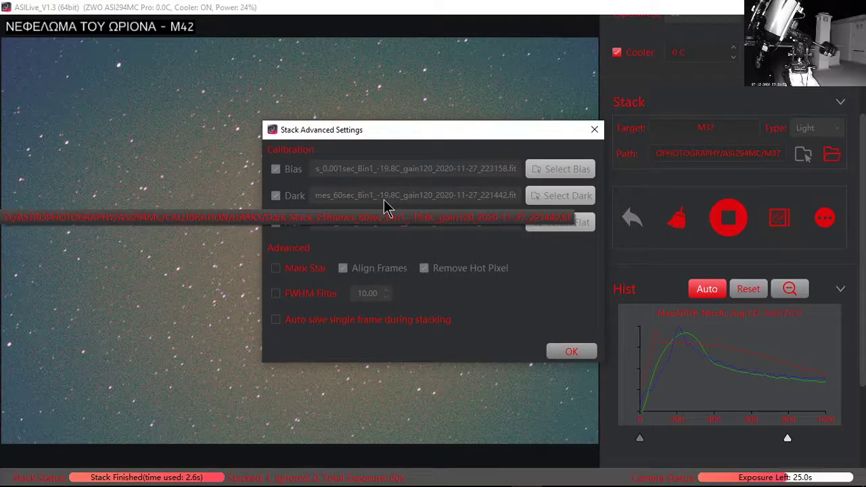
{"action": "left_click", "coordinate": [568, 355]}
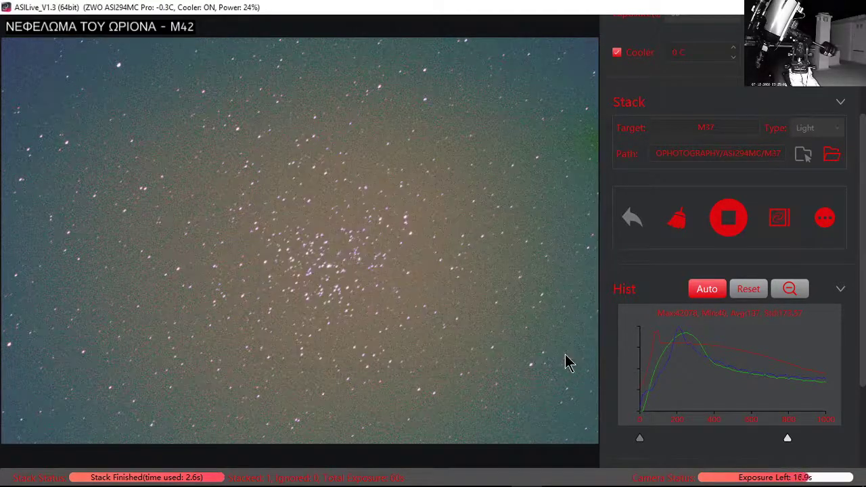
{"action": "left_click", "coordinate": [780, 219]}
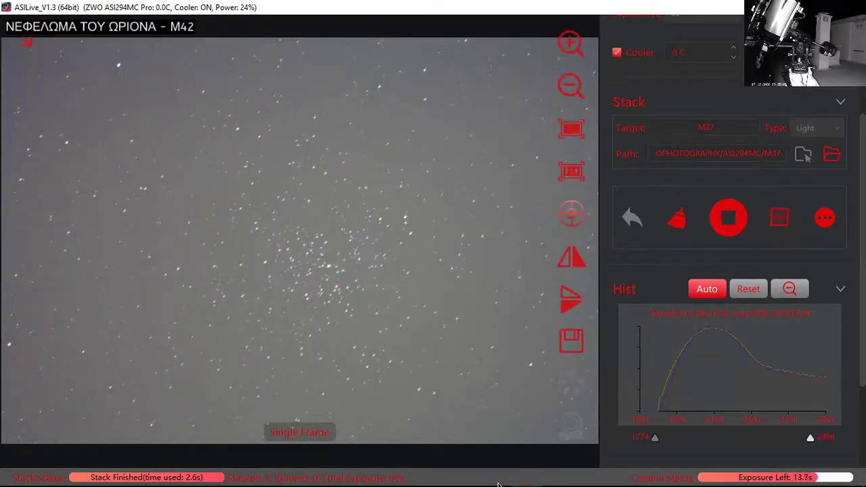
- Check PoleMaster for clouds around Polaris, then minimize it
{"action": "mouse_move", "coordinate": [497, 484]}
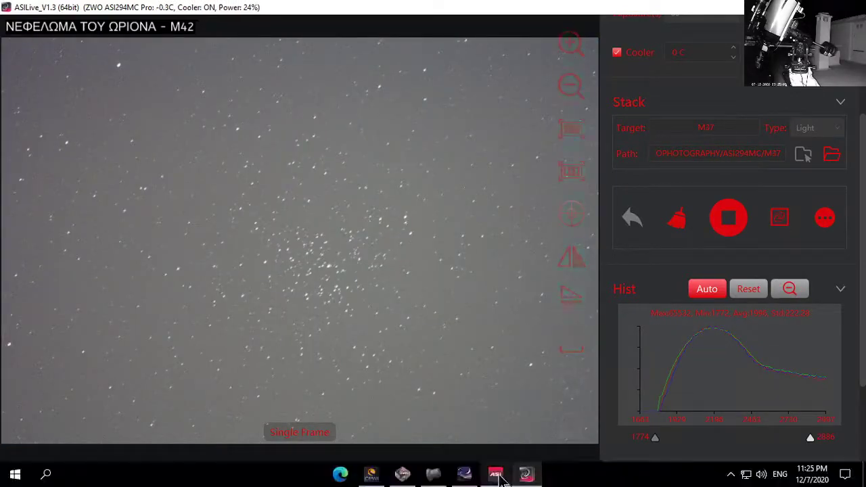
{"action": "left_click", "coordinate": [434, 474]}
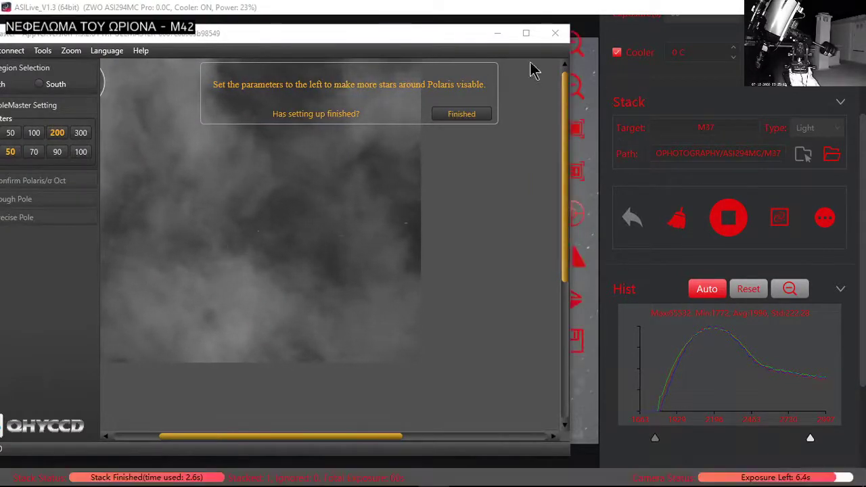
{"action": "left_click", "coordinate": [497, 33]}
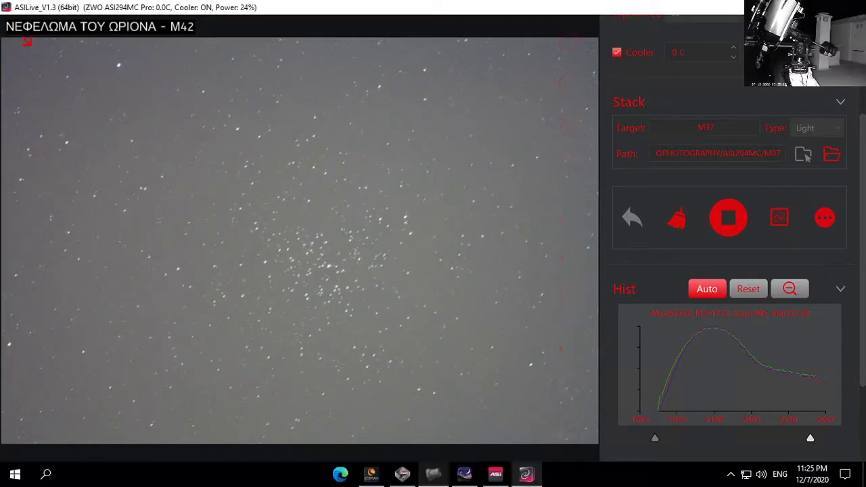
- Switch to Stellarium, select the Triangulum Galaxy (M 33) and slew the telescope to it
{"action": "left_click", "coordinate": [464, 473]}
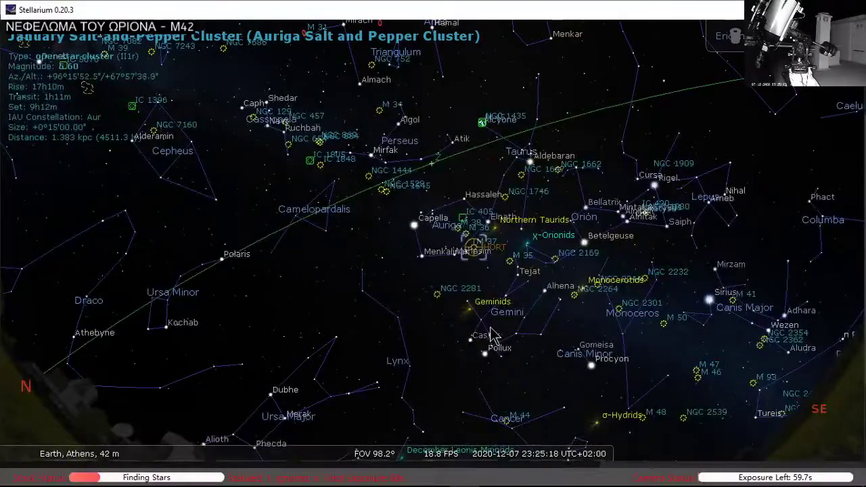
{"action": "left_click_drag", "start_coordinate": [512, 296], "coordinate": [396, 289]}
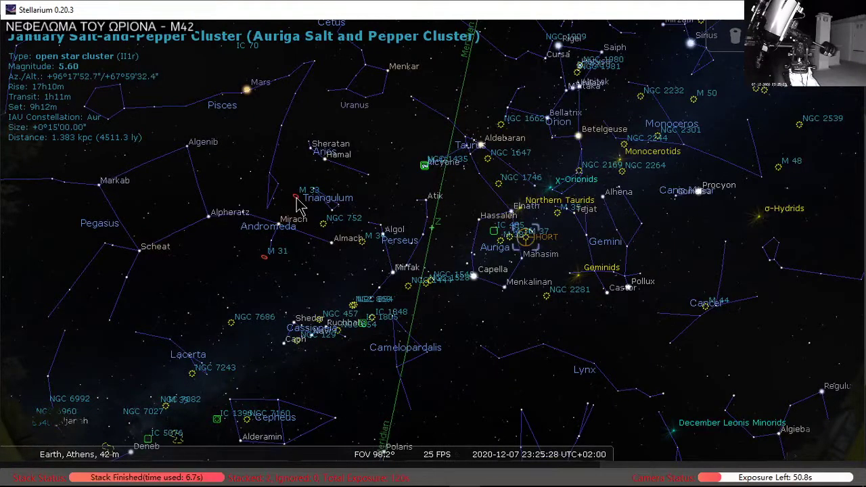
{"action": "left_click", "coordinate": [297, 201]}
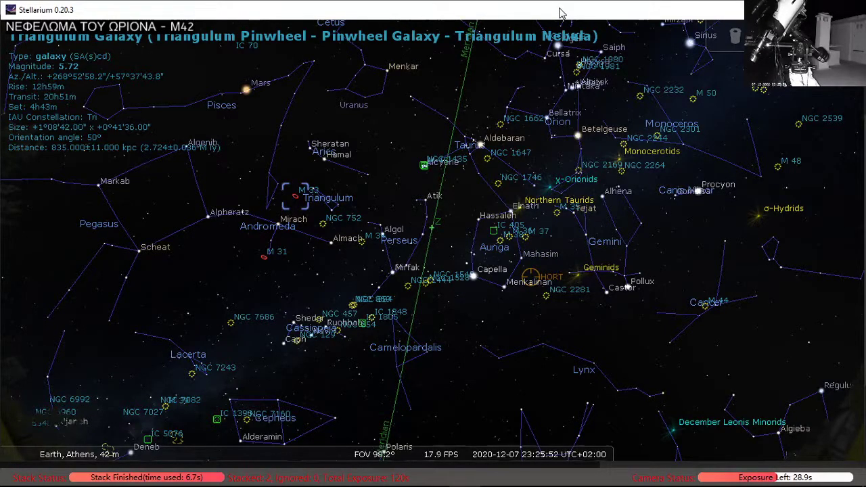
- Check the clouds in PoleMaster over the sky map, shift its window aside, and hide it again
{"action": "mouse_move", "coordinate": [445, 482]}
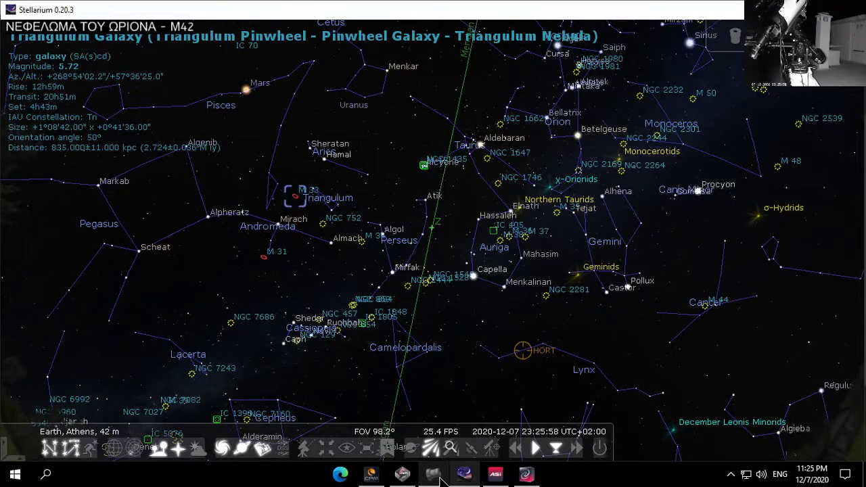
{"action": "left_click", "coordinate": [440, 479]}
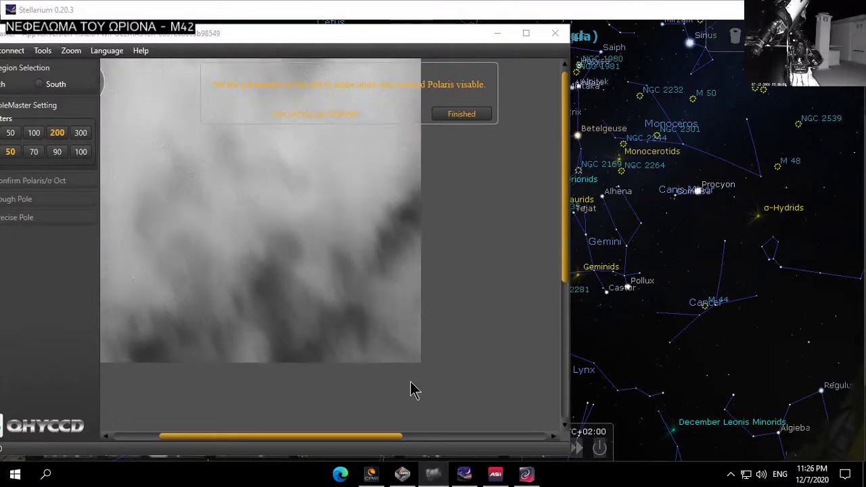
{"action": "left_click_drag", "start_coordinate": [339, 33], "coordinate": [256, 35]}
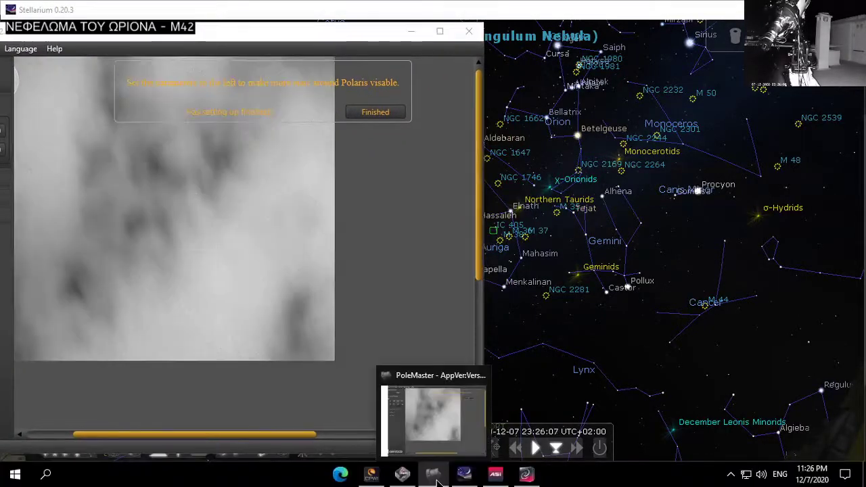
{"action": "left_click", "coordinate": [434, 476]}
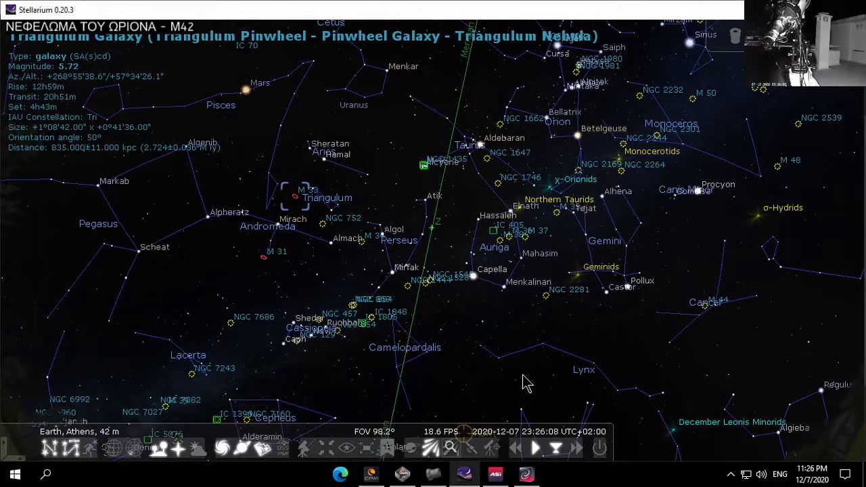
- Follow the telescope's slew on a wider view of the sky map, then reopen PoleMaster to watch the clouds
{"action": "scroll", "coordinate": [464, 417], "scroll_direction": "down", "scroll_amount": 3}
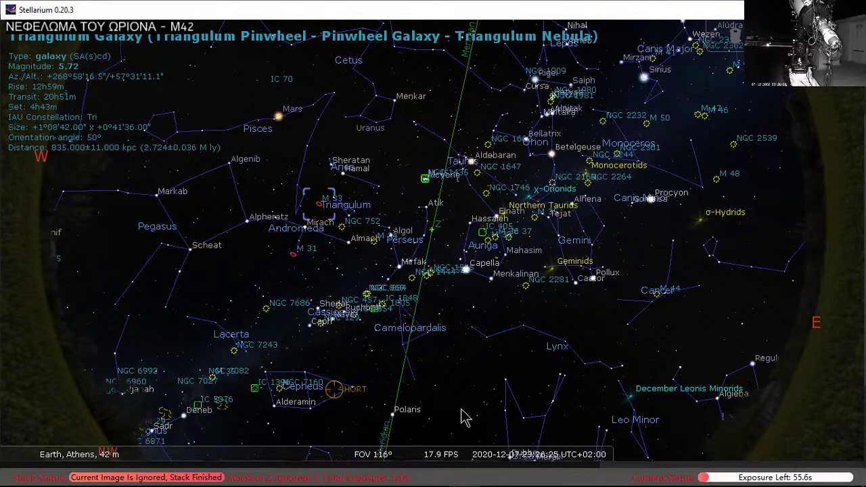
{"action": "mouse_move", "coordinate": [464, 486]}
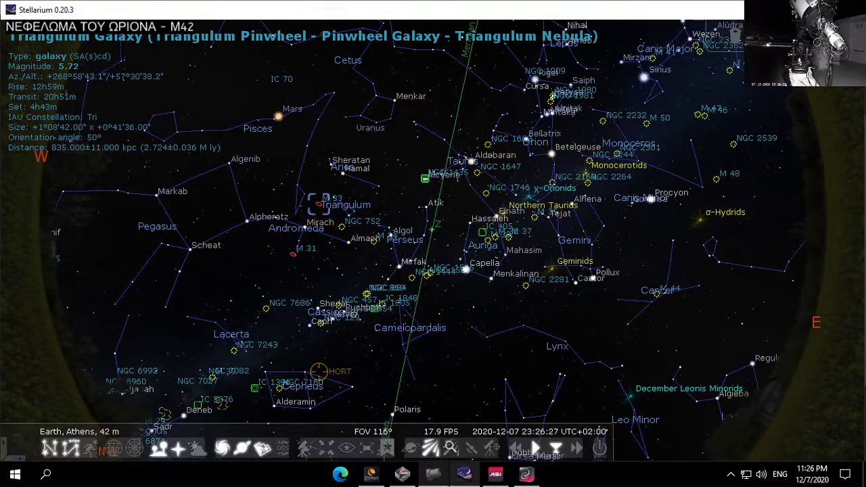
{"action": "mouse_move", "coordinate": [433, 478]}
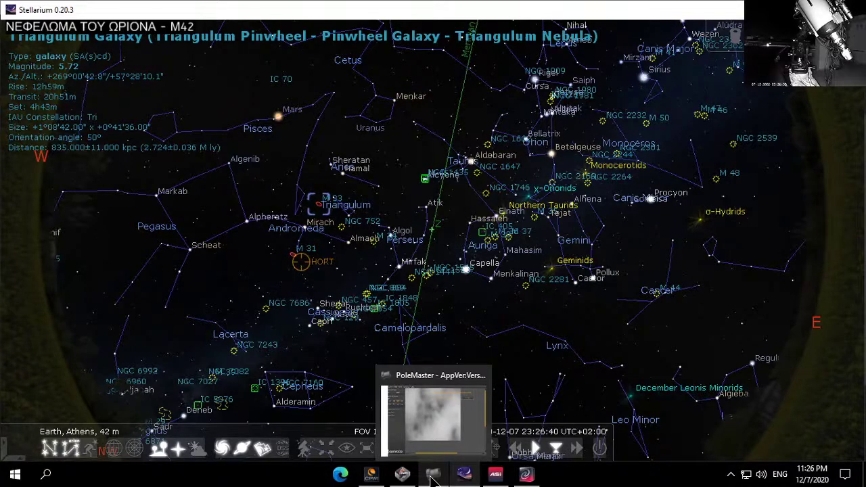
{"action": "left_click", "coordinate": [433, 420]}
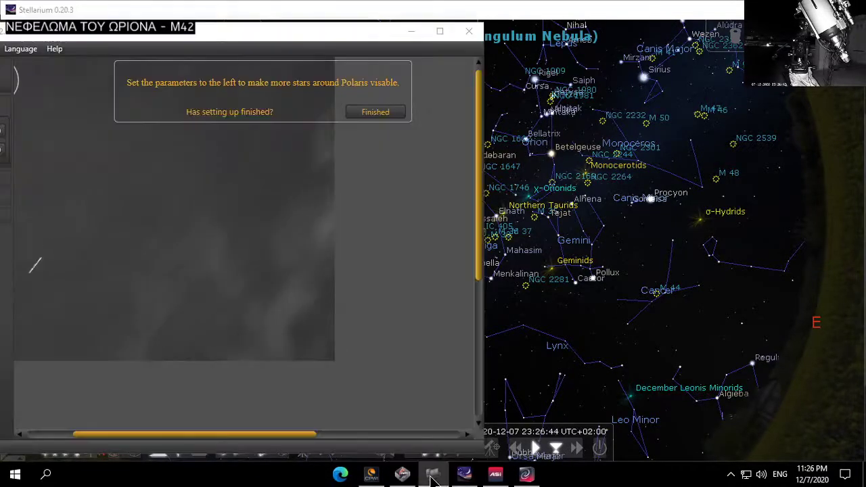
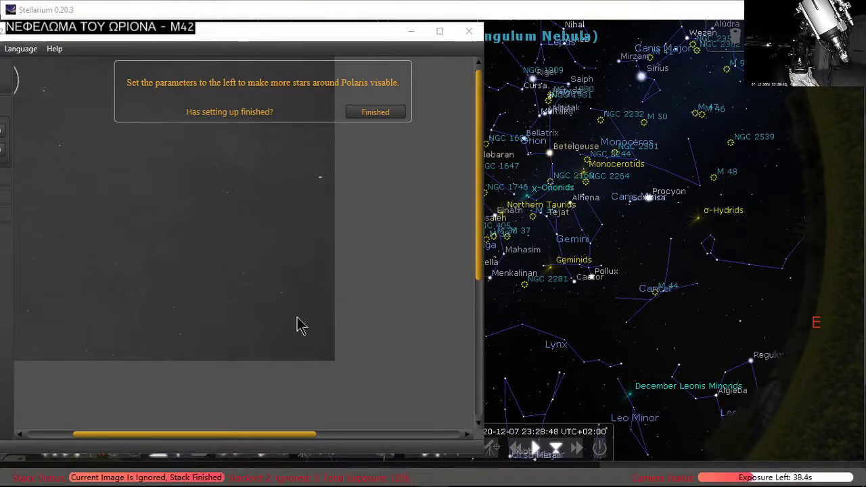
- Try PoleMaster's exposure at 100, set it to 300, and move the window back aside
{"action": "double_click", "coordinate": [239, 35]}
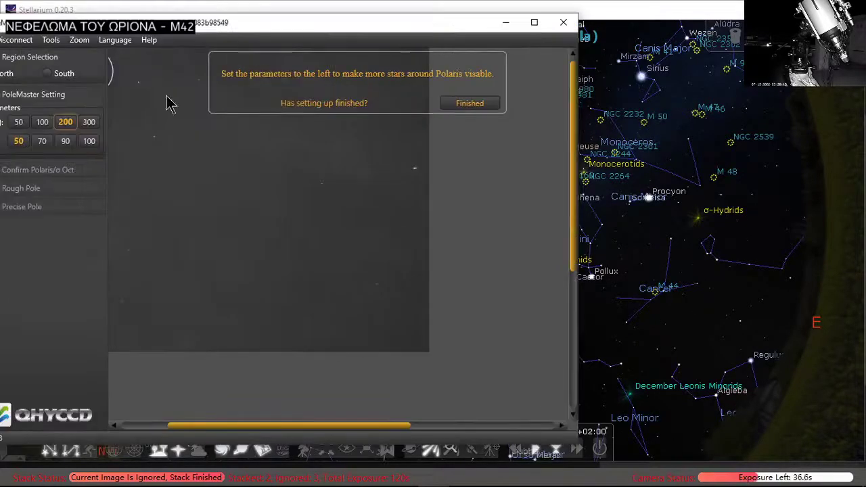
{"action": "left_click", "coordinate": [43, 123]}
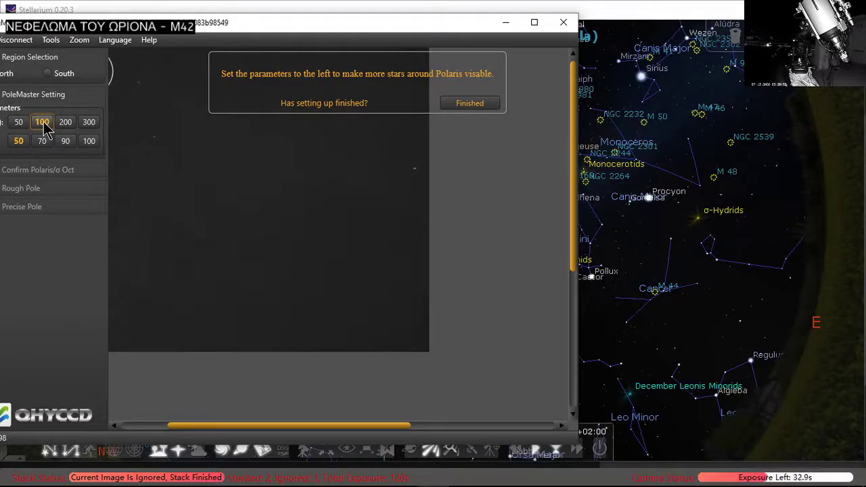
{"action": "left_click", "coordinate": [90, 124]}
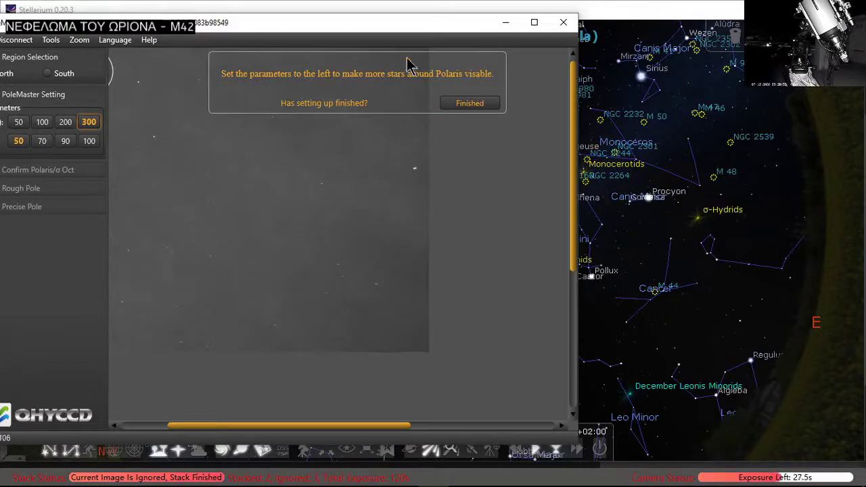
{"action": "left_click_drag", "start_coordinate": [384, 30], "coordinate": [331, 34]}
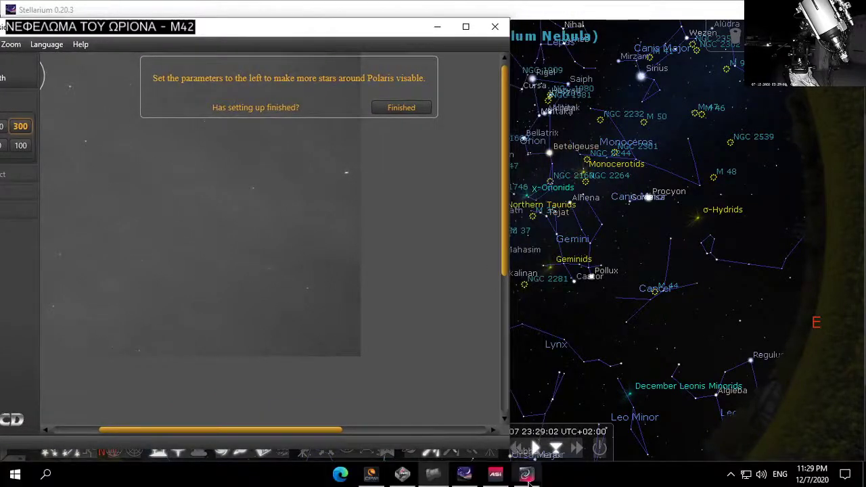
- Return to ASILive, stop the M37 stack, clear the stacked image and switch to the single-frame view
{"action": "left_click", "coordinate": [527, 475]}
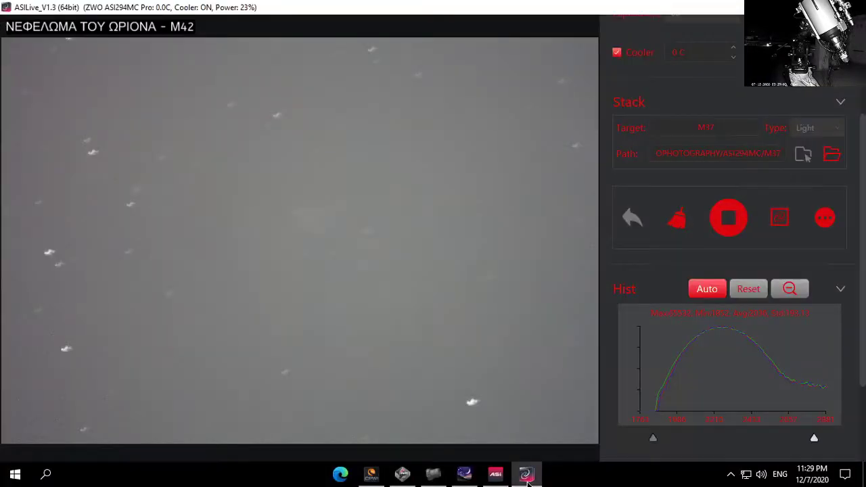
{"action": "scroll", "coordinate": [863, 92], "scroll_direction": "up", "scroll_amount": 5}
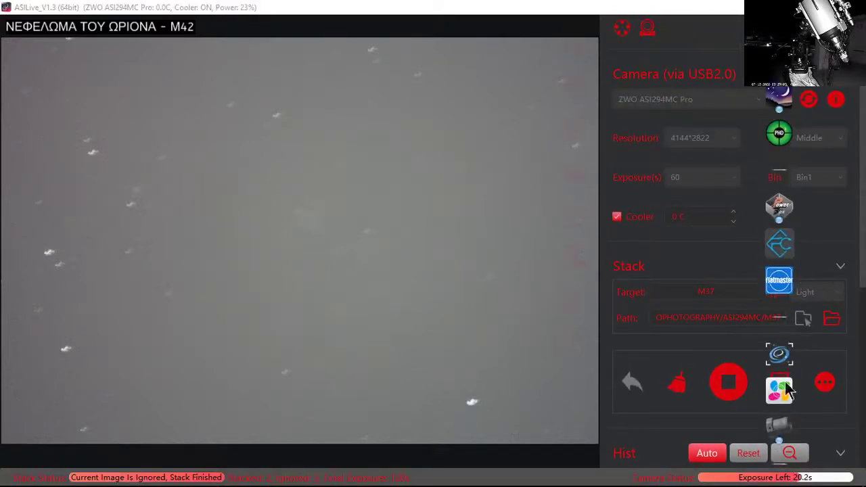
{"action": "left_click", "coordinate": [730, 392]}
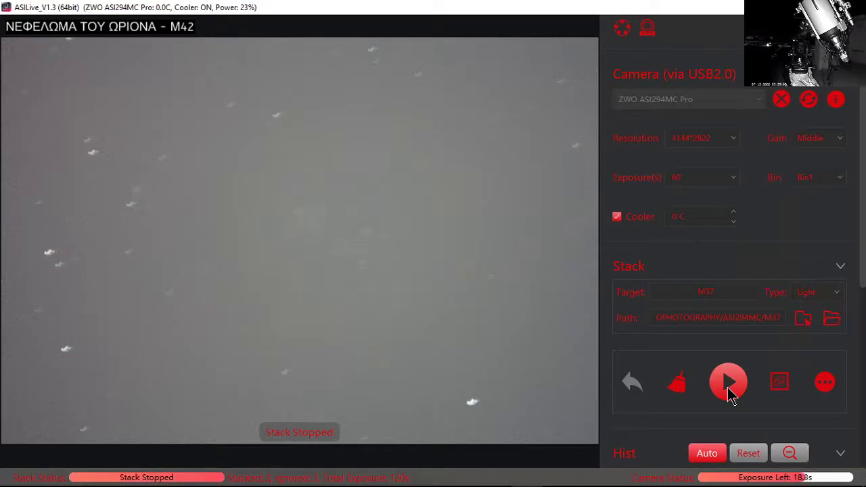
{"action": "left_click", "coordinate": [680, 385]}
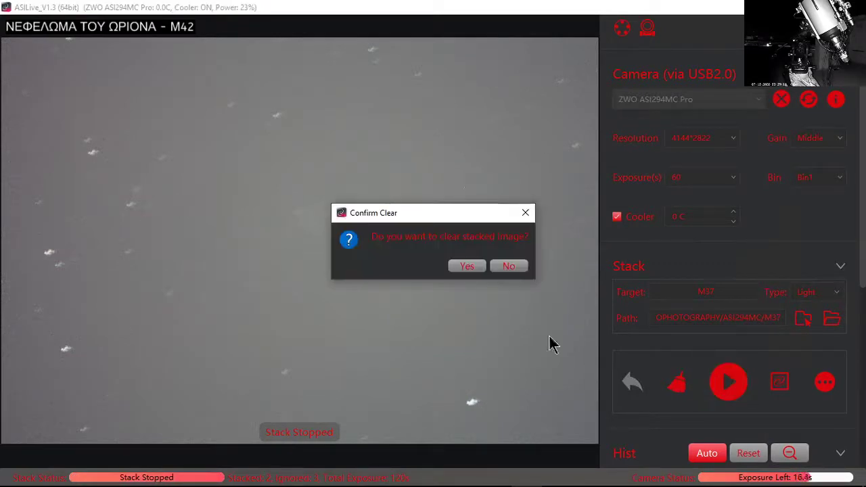
{"action": "left_click", "coordinate": [467, 267]}
{"action": "left_click", "coordinate": [788, 387]}
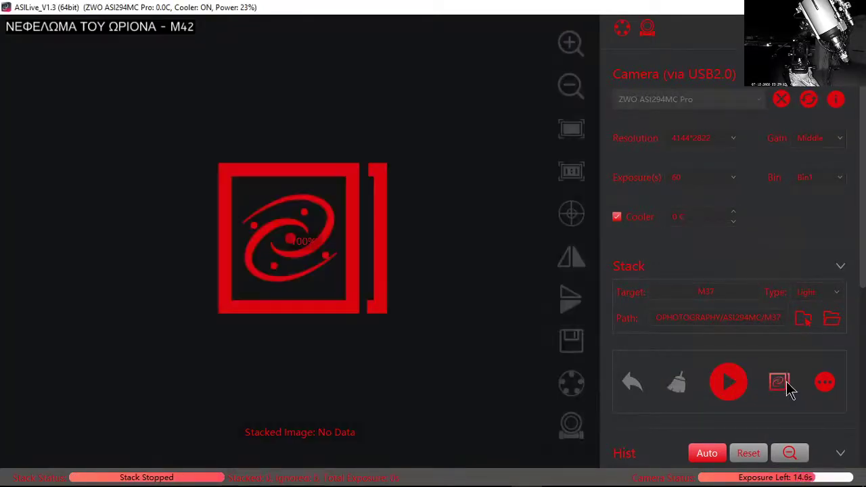
{"action": "left_click", "coordinate": [785, 390]}
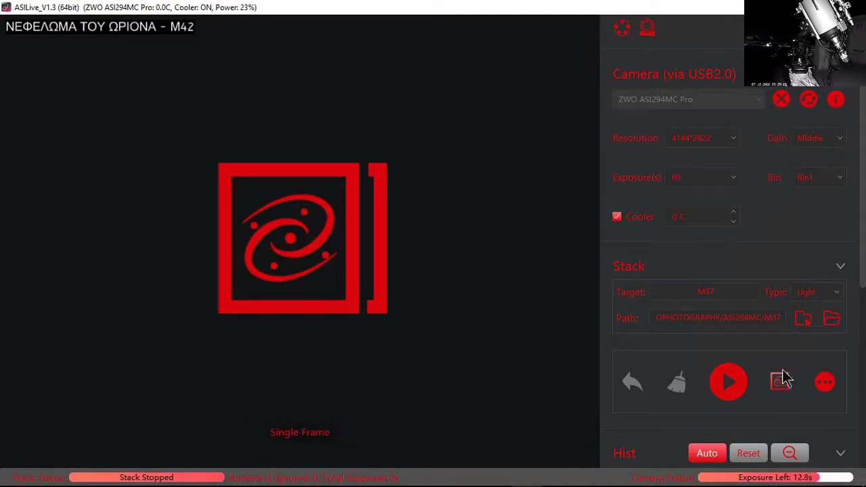
- Set the camera exposure to 10 seconds and wait for a new single frame
{"action": "left_click", "coordinate": [717, 180]}
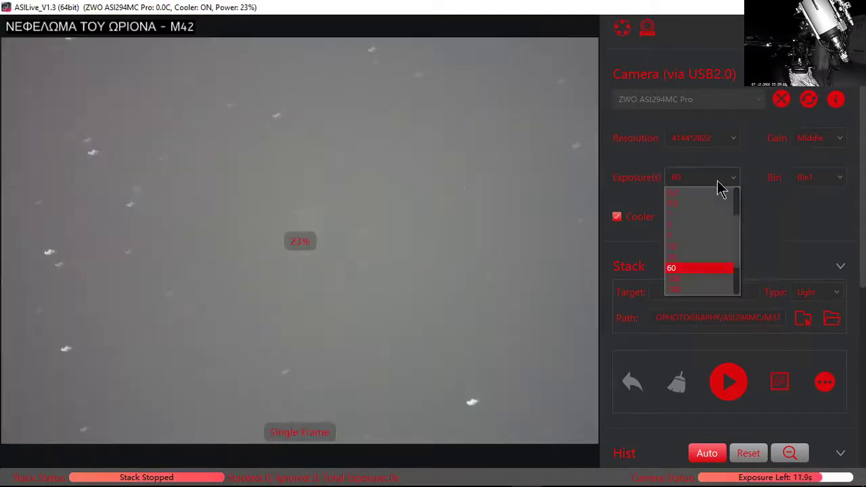
{"action": "left_click", "coordinate": [683, 254]}
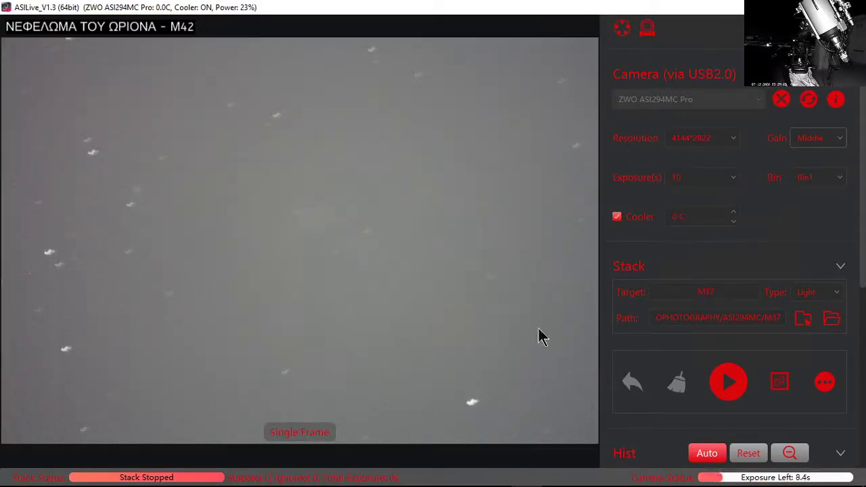
{"action": "mouse_move", "coordinate": [487, 354]}
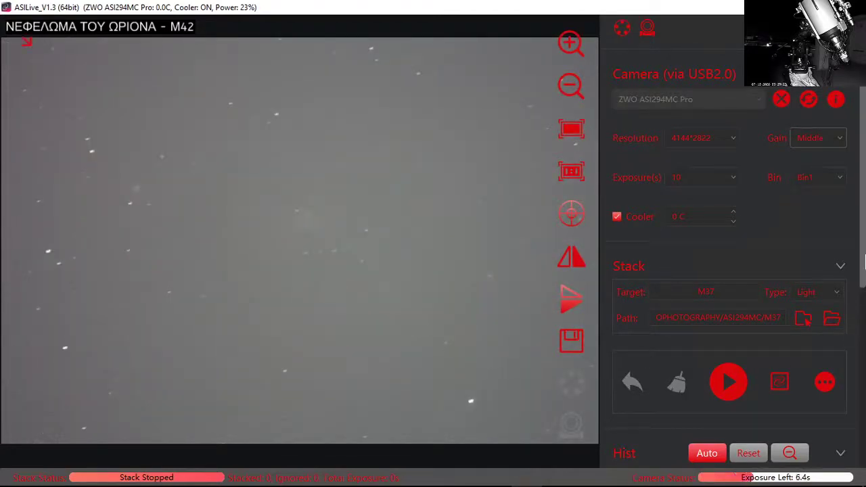
- Try raising the histogram black point to darken the background, then restore the automatic stretch
{"action": "left_click_drag", "start_coordinate": [861, 342], "coordinate": [854, 425]}
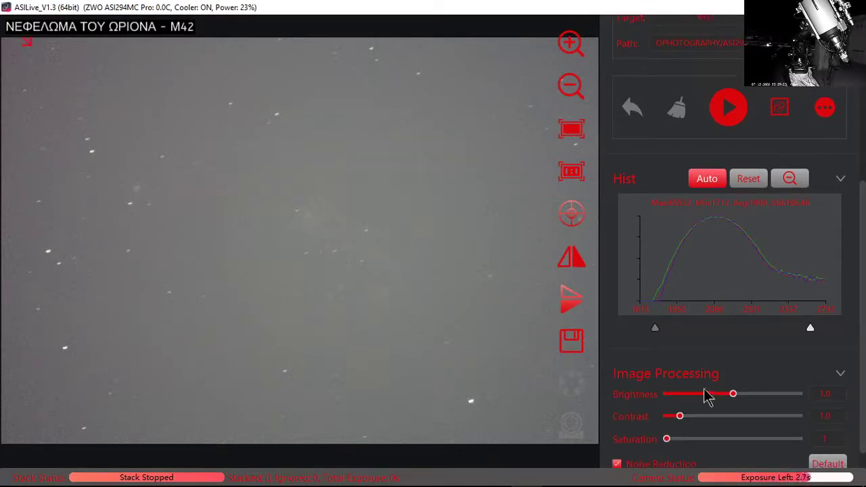
{"action": "left_click_drag", "start_coordinate": [655, 330], "coordinate": [694, 334]}
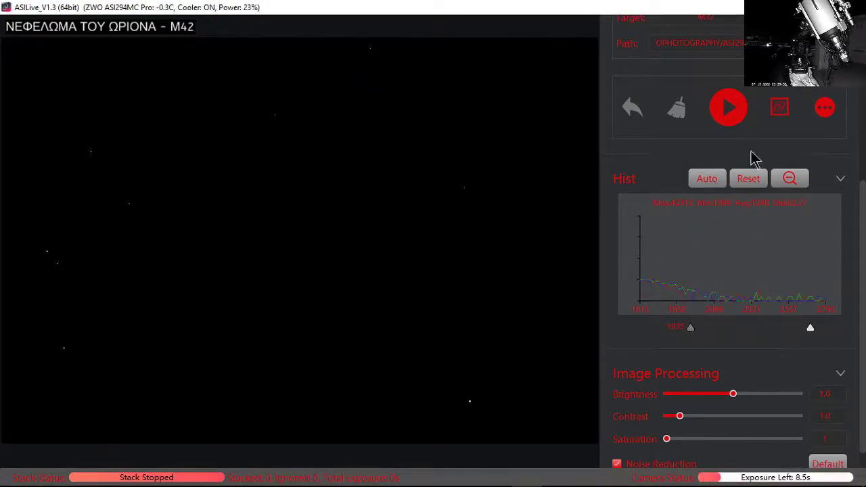
{"action": "left_click", "coordinate": [704, 184]}
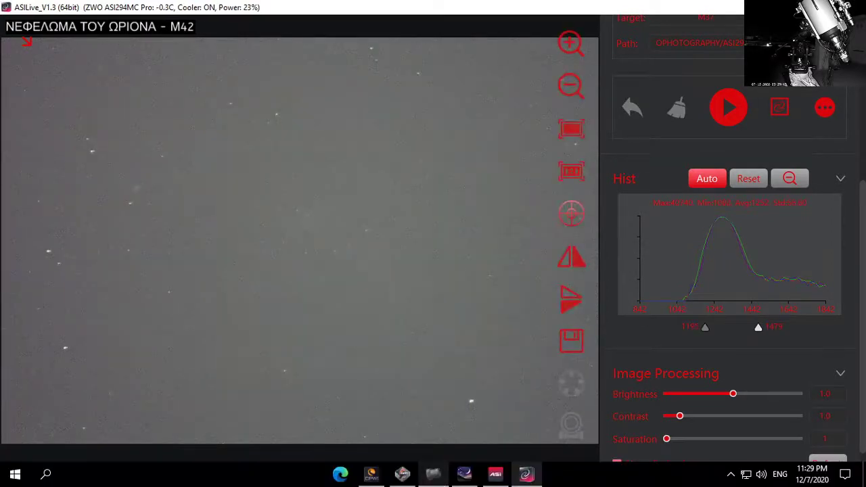
- Switch to PoleMaster to check the clouds, then hide it again to return to ASILive
{"action": "left_click", "coordinate": [433, 473]}
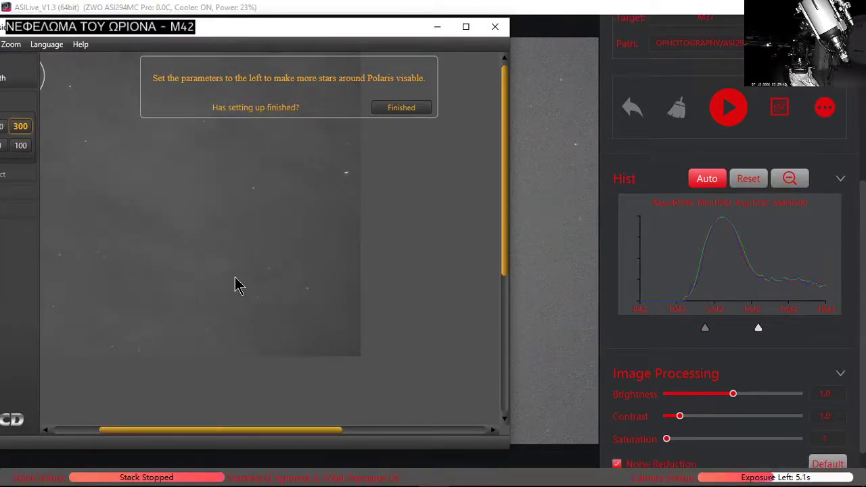
{"action": "left_click", "coordinate": [432, 476]}
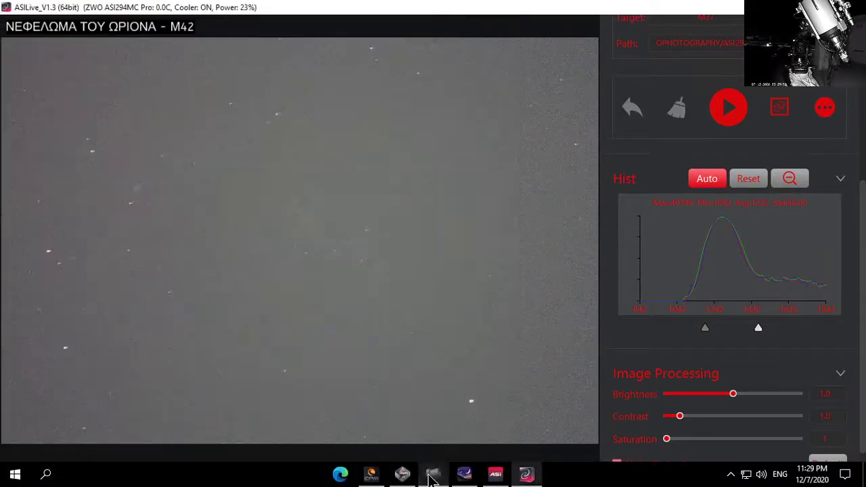
- Select Dark_Stack_21frames_10sec_Bin1_-19.8C_gain120_2020-11-27_213931.fit as the dark calibration file in the advanced stack settings
{"action": "left_click", "coordinate": [826, 110]}
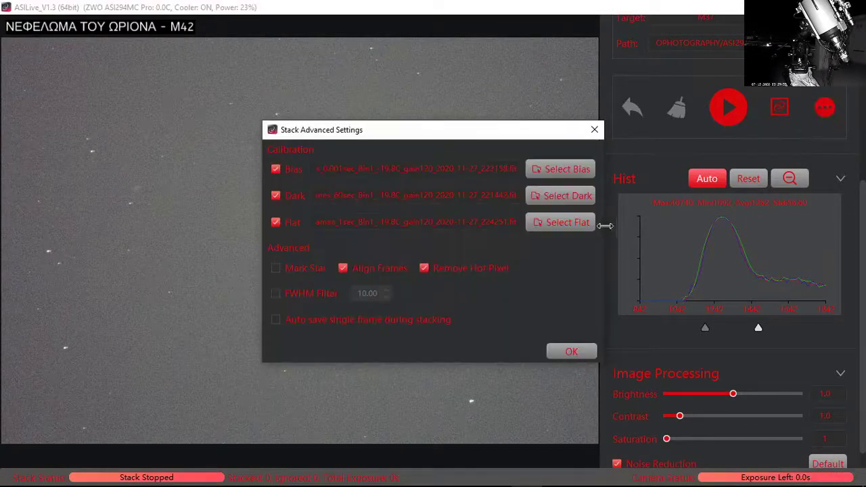
{"action": "left_click", "coordinate": [571, 196]}
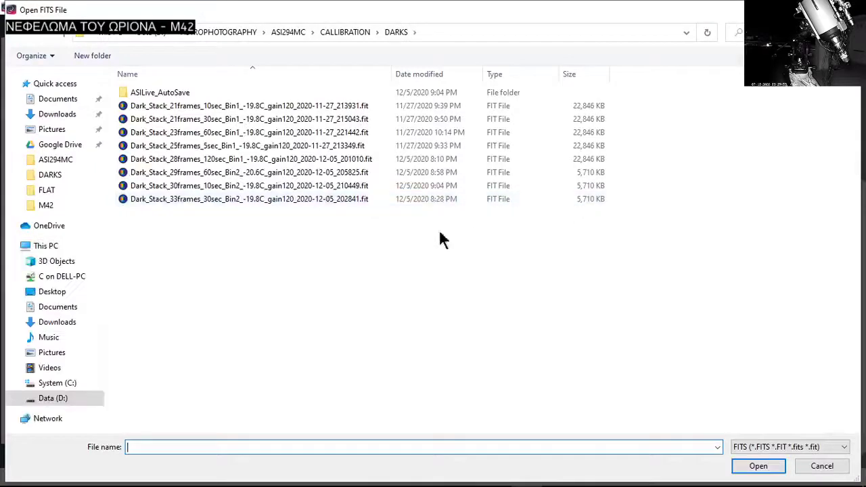
{"action": "double_click", "coordinate": [266, 111]}
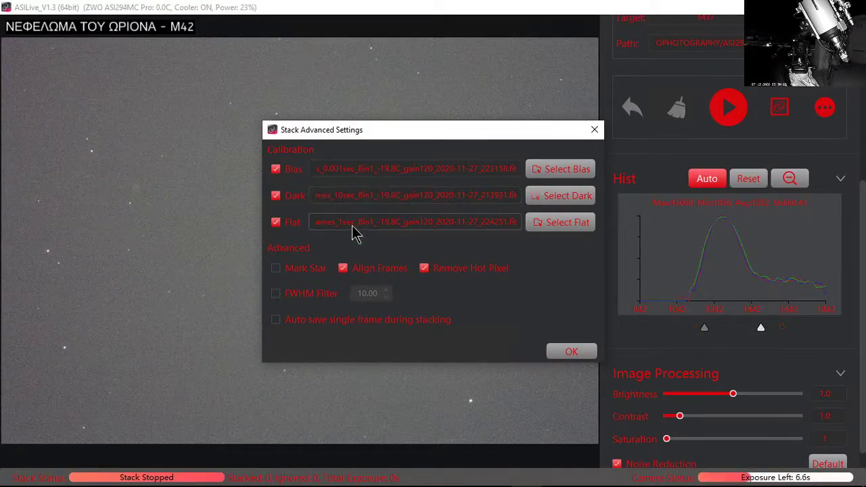
{"action": "left_click", "coordinate": [561, 355]}
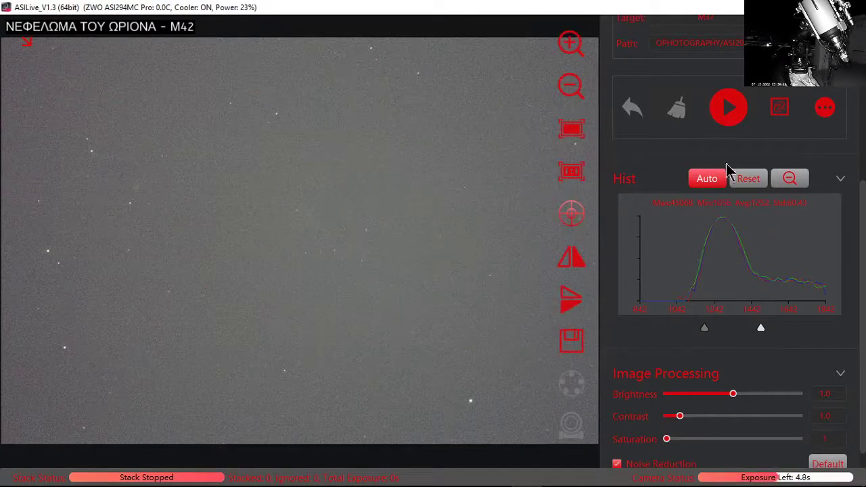
- Try live stacking the 10-second frames, then stop the stack and clear the stacked image
{"action": "left_click", "coordinate": [728, 108]}
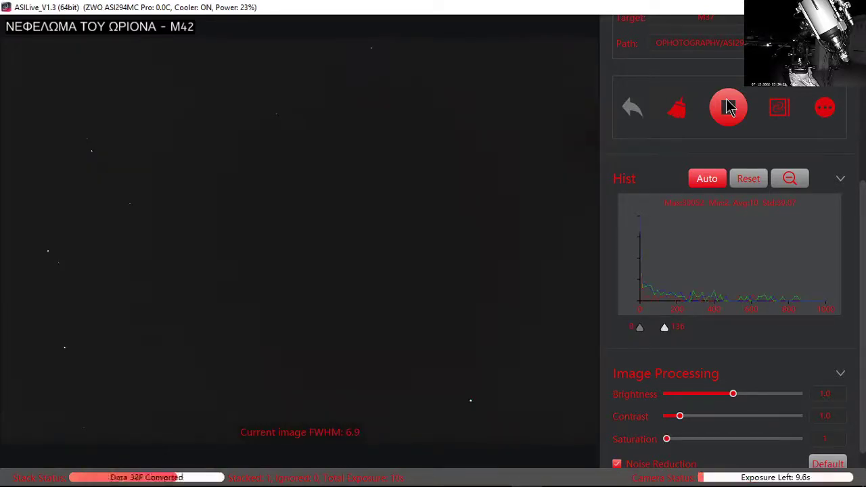
{"action": "left_click", "coordinate": [728, 110]}
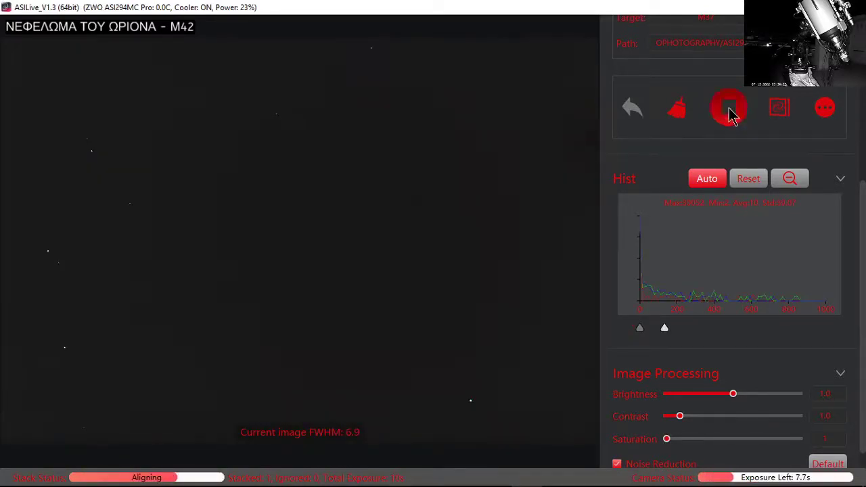
{"action": "left_click", "coordinate": [679, 111]}
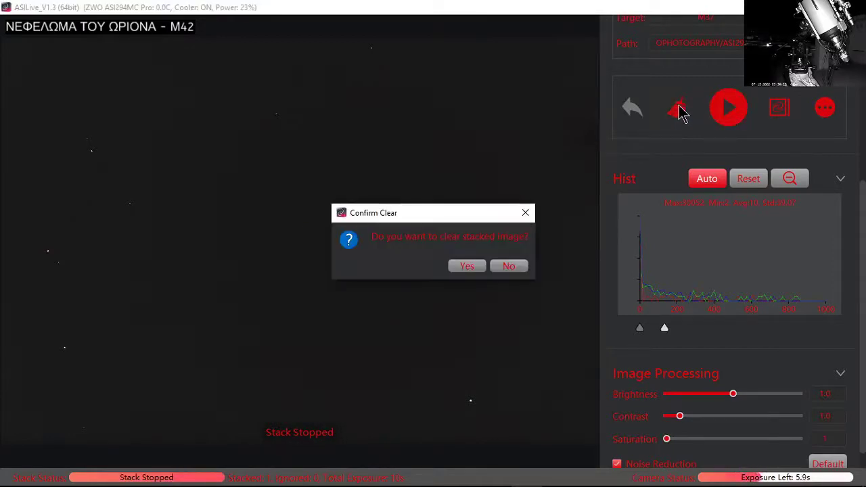
{"action": "left_click", "coordinate": [467, 266]}
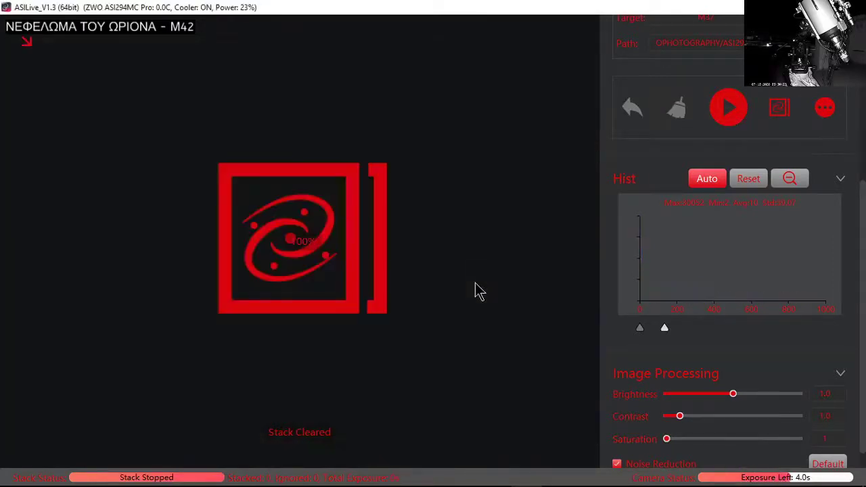
- Disable dark calibration in the advanced stack settings and accept the change
{"action": "left_click_drag", "start_coordinate": [860, 247], "coordinate": [837, 207]}
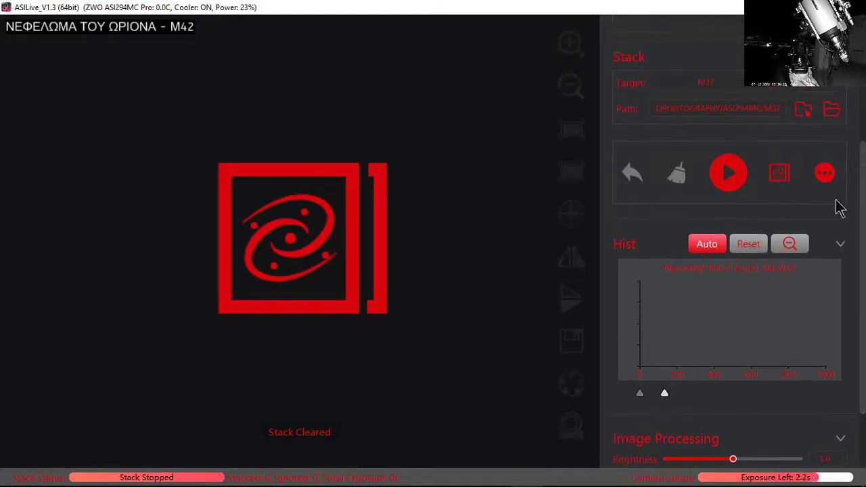
{"action": "left_click", "coordinate": [827, 177]}
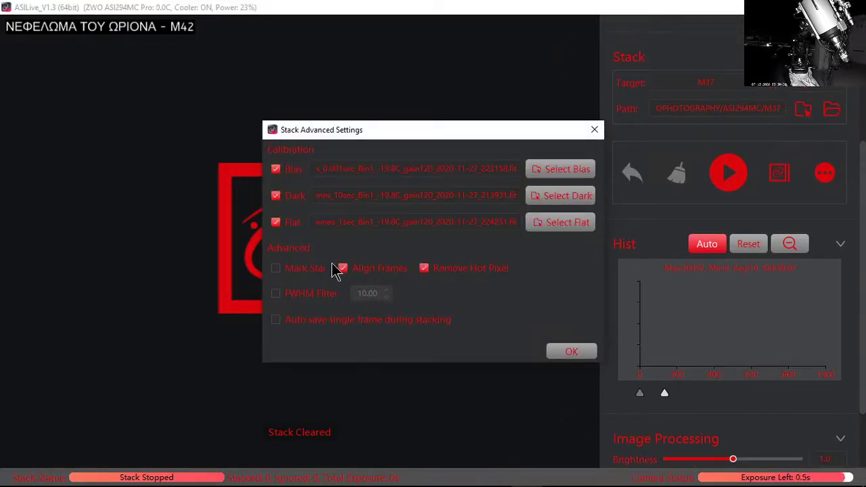
{"action": "left_click", "coordinate": [277, 196]}
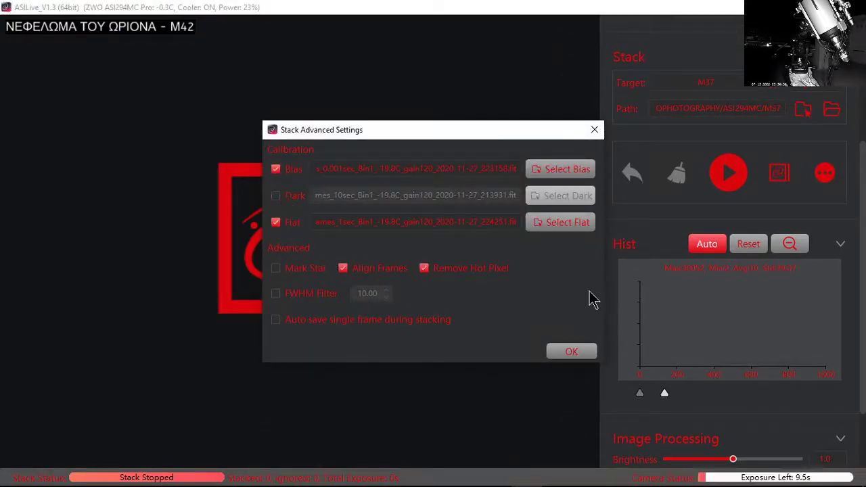
{"action": "left_click", "coordinate": [571, 352]}
- Set the camera cooler's target temperature to -20 C and let the camera cool
{"action": "scroll", "coordinate": [739, 226], "scroll_direction": "up", "scroll_amount": 3}
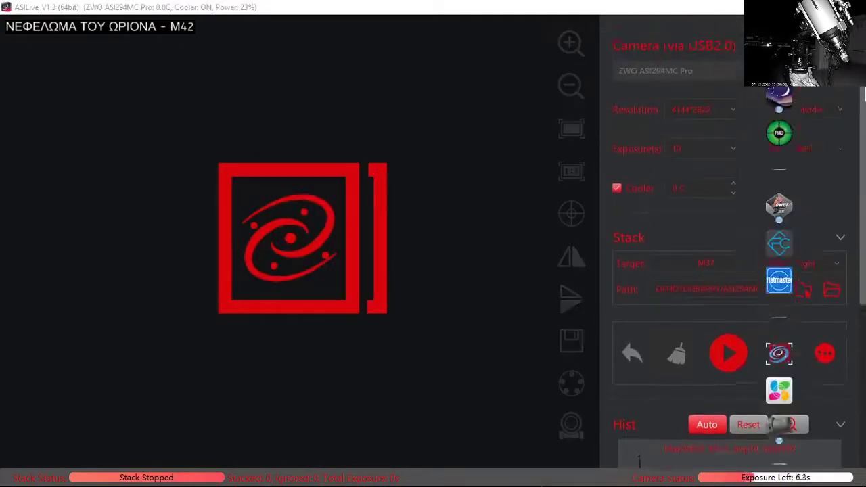
{"action": "left_click", "coordinate": [735, 211]}
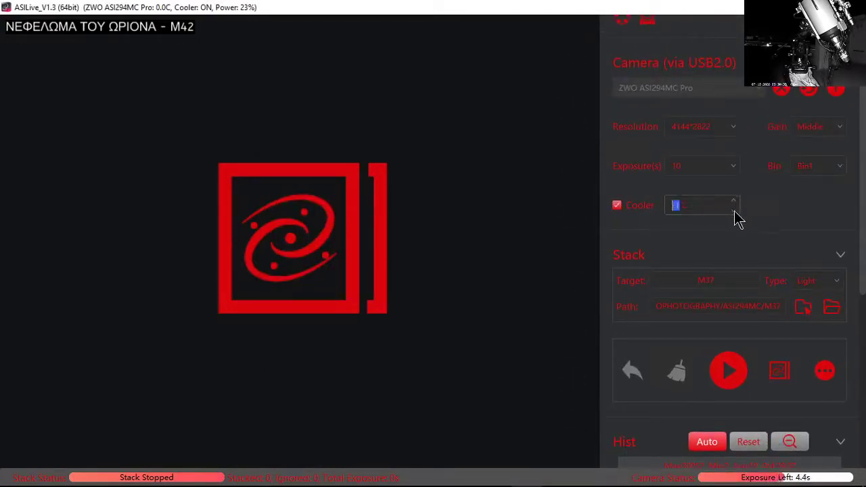
{"action": "double_click", "coordinate": [735, 211]}
{"action": "double_click", "coordinate": [735, 211]}
{"action": "left_click", "coordinate": [735, 211]}
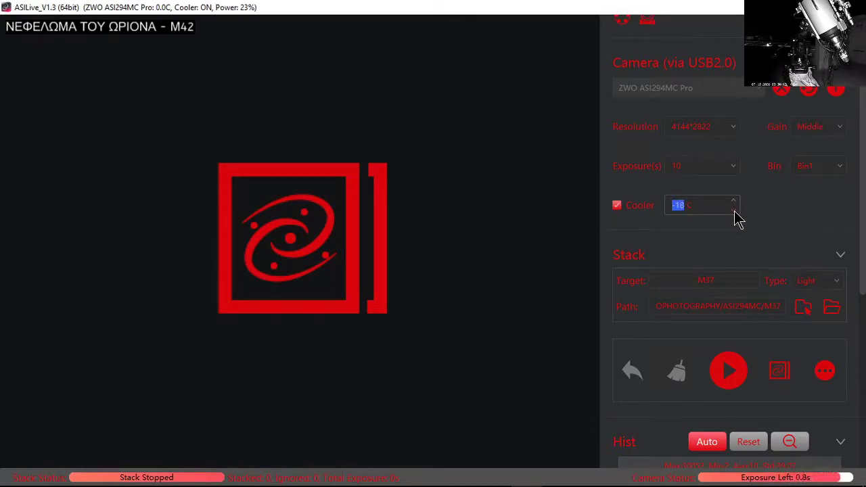
{"action": "left_click", "coordinate": [735, 210]}
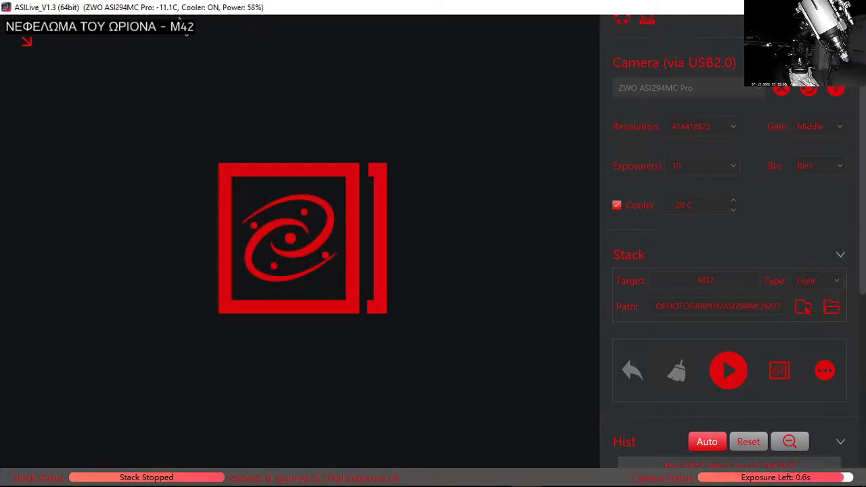
- Check the clouds in PoleMaster, trying a 200 ms exposure before going back to 300 ms, then move its window aside and hide it
{"action": "scroll", "coordinate": [853, 247], "scroll_direction": "down", "scroll_amount": 1}
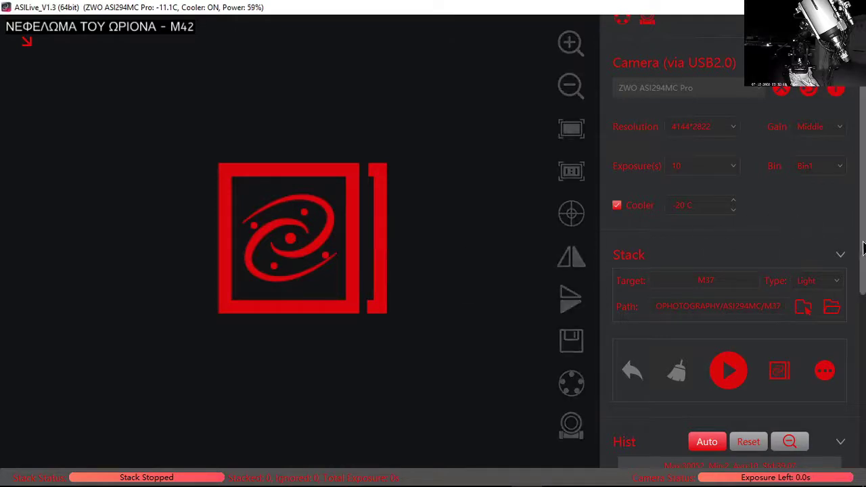
{"action": "left_click", "coordinate": [433, 474]}
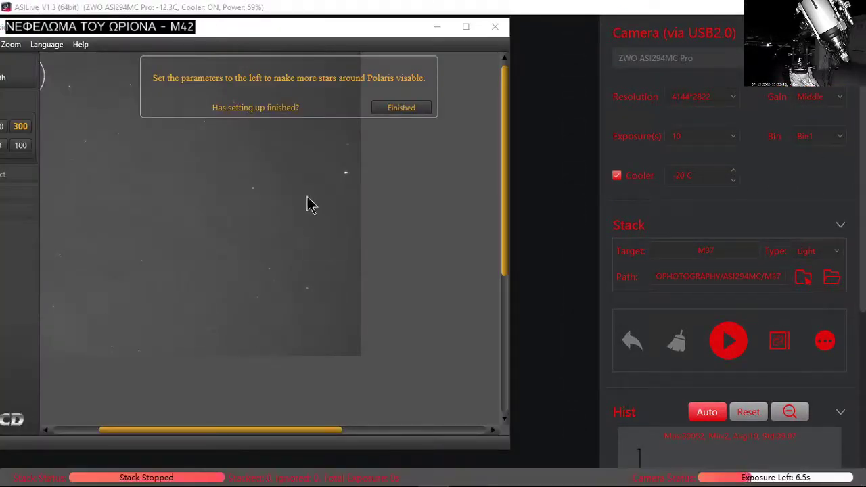
{"action": "left_click_drag", "start_coordinate": [144, 37], "coordinate": [232, 30]}
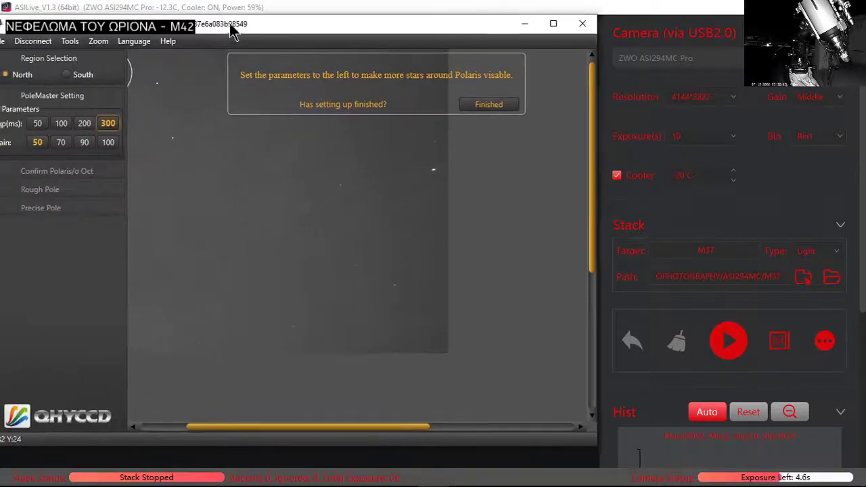
{"action": "left_click", "coordinate": [85, 125]}
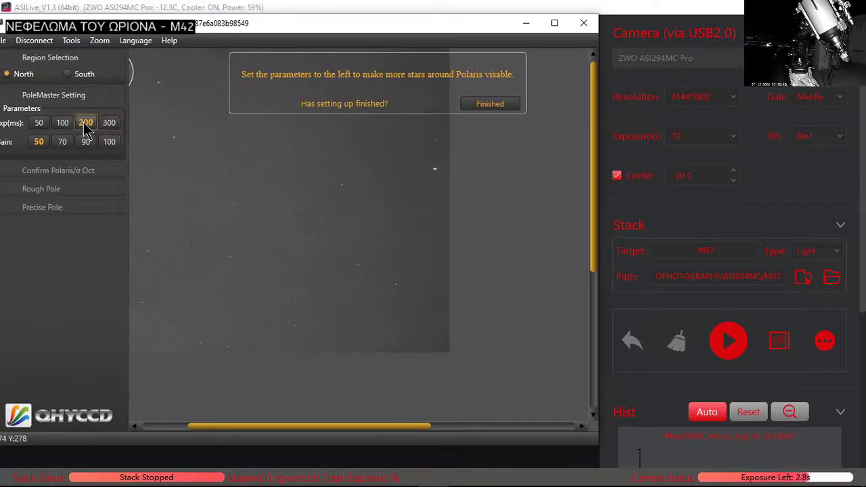
{"action": "left_click", "coordinate": [111, 126]}
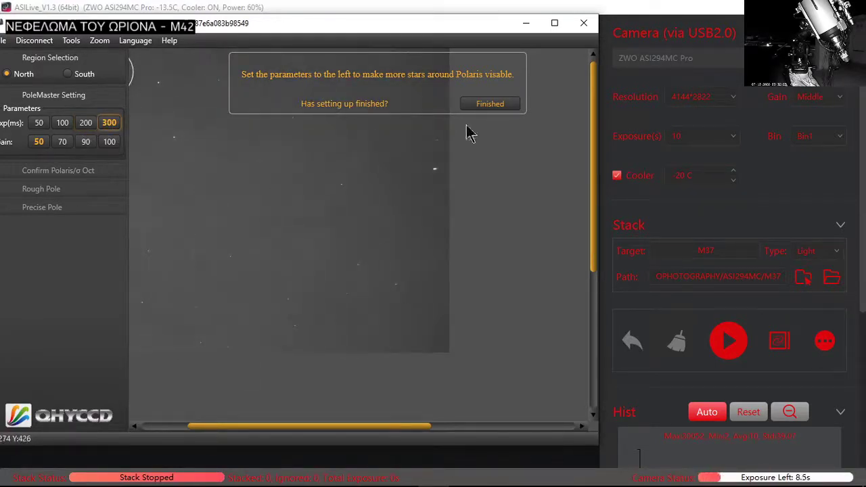
{"action": "left_click_drag", "start_coordinate": [458, 31], "coordinate": [345, 42]}
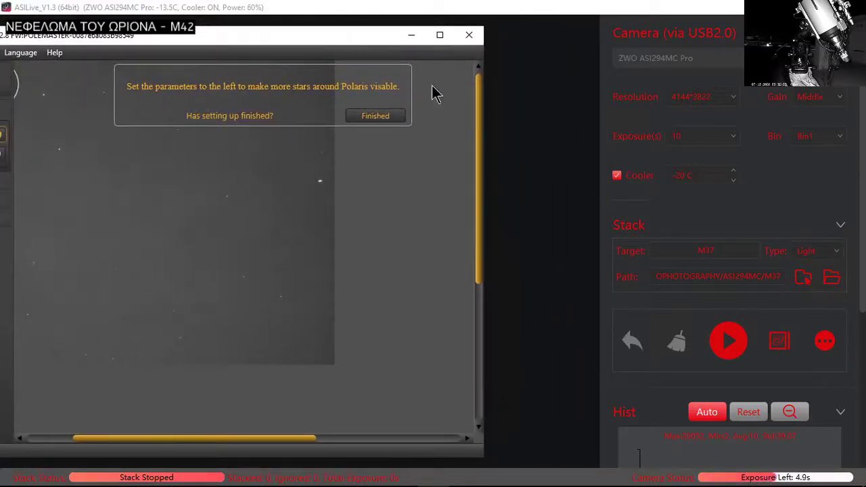
{"action": "left_click", "coordinate": [441, 477]}
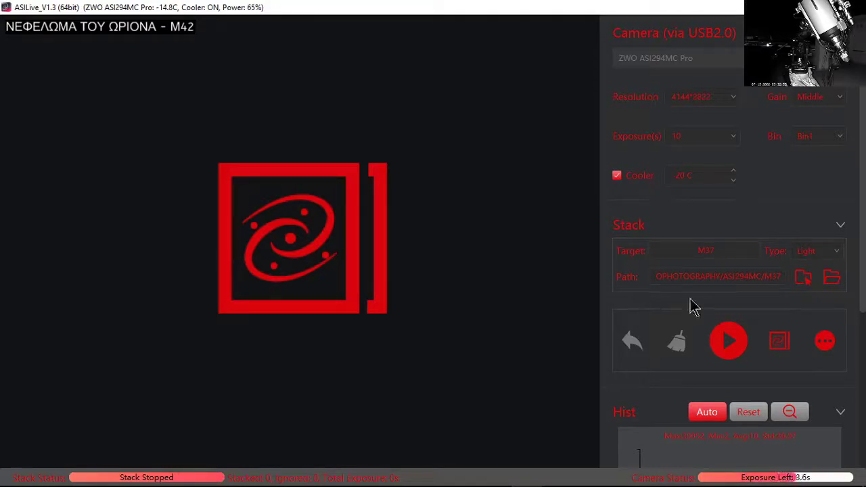
- Switch ASILive to the single-frame view and raise the histogram black point slightly to darken the background
{"action": "left_click", "coordinate": [781, 344]}
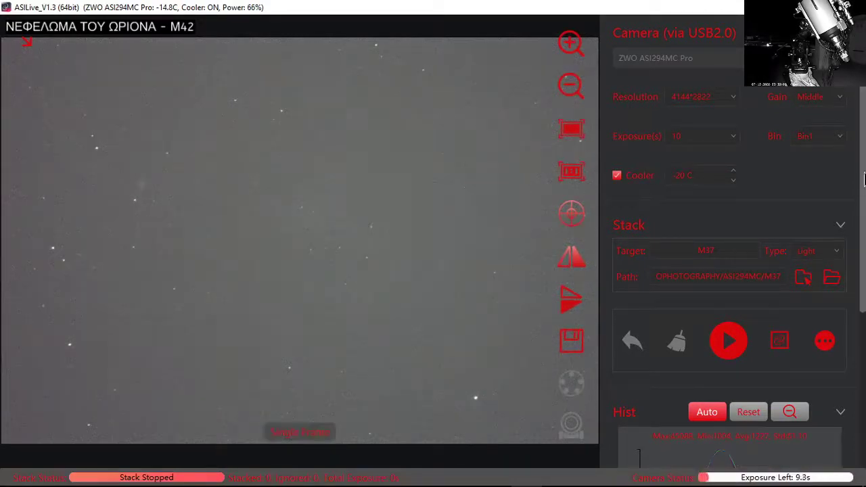
{"action": "scroll", "coordinate": [724, 406], "scroll_direction": "down", "scroll_amount": 3}
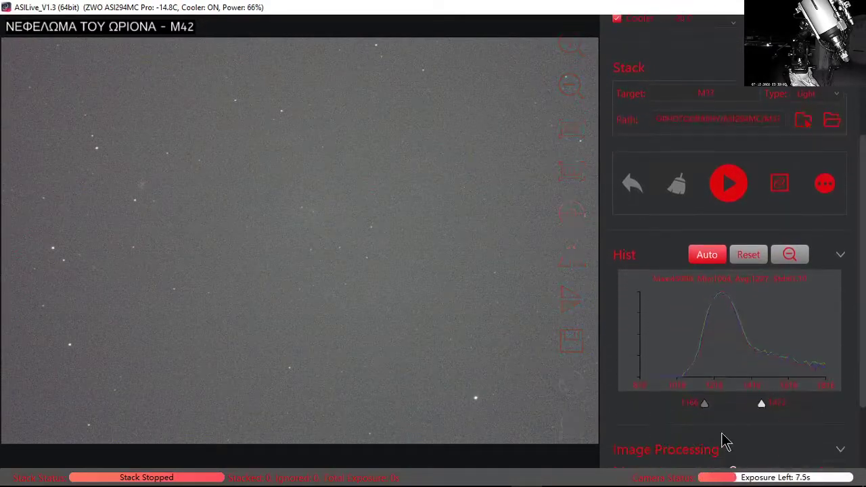
{"action": "mouse_move", "coordinate": [706, 406]}
{"action": "left_mouse_down"}
{"action": "mouse_move", "coordinate": [770, 406]}
{"action": "mouse_move", "coordinate": [712, 406]}
{"action": "left_mouse_up"}
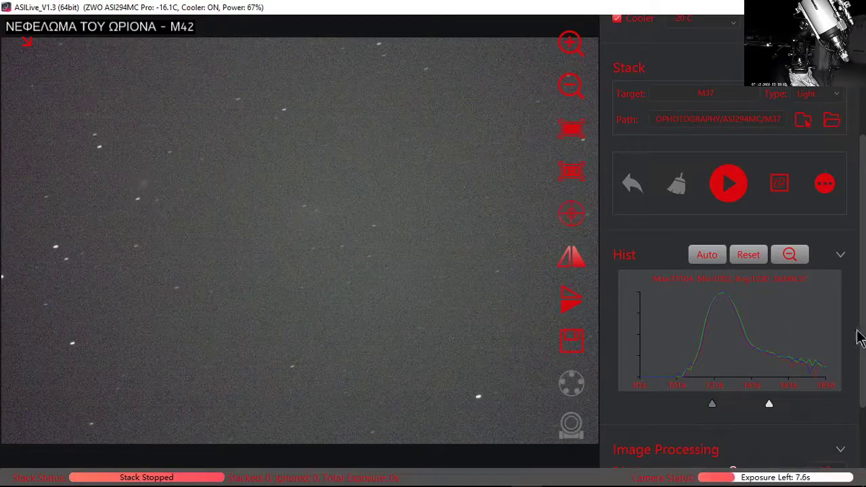
- Try the image contrast at 2.4, then return it to 1.0
{"action": "scroll", "coordinate": [860, 379], "scroll_direction": "down", "scroll_amount": 3}
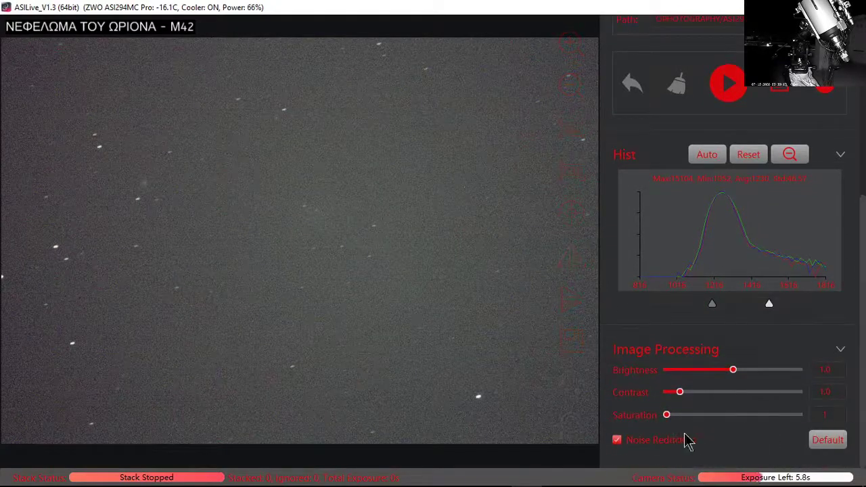
{"action": "left_click_drag", "start_coordinate": [681, 394], "coordinate": [737, 376]}
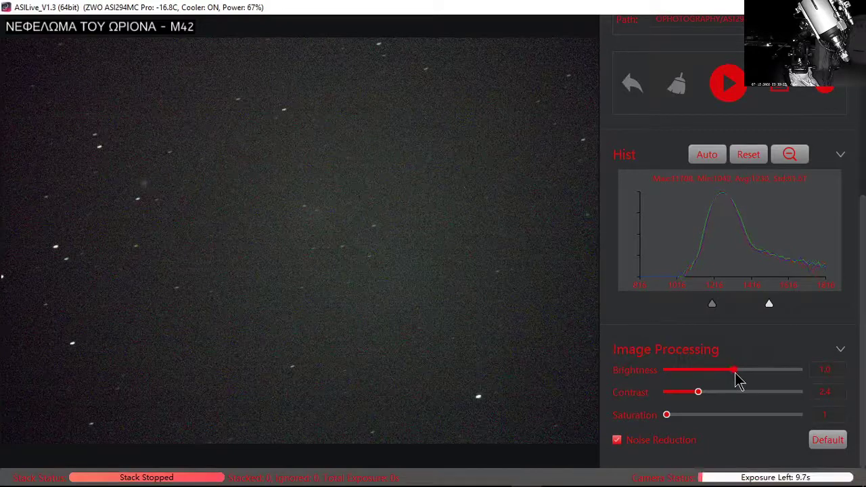
{"action": "left_click_drag", "start_coordinate": [704, 400], "coordinate": [681, 399]}
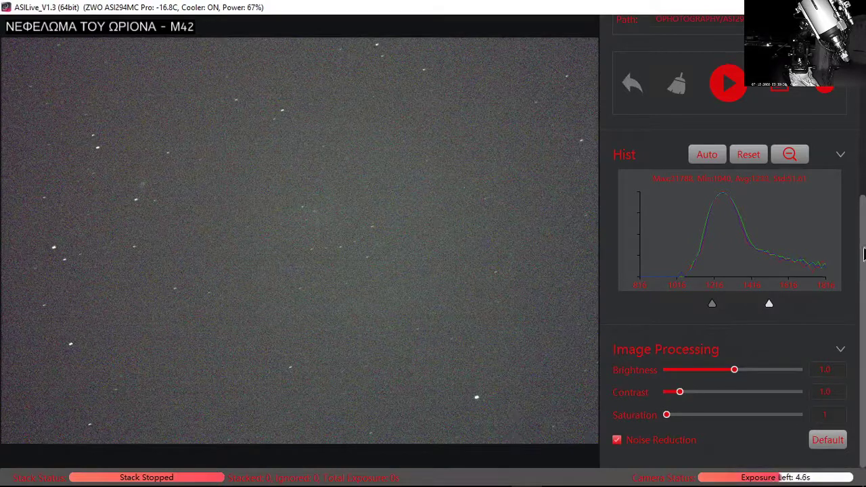
- Open the advanced stack settings to review the calibration files
{"action": "left_click_drag", "start_coordinate": [864, 249], "coordinate": [864, 185]}
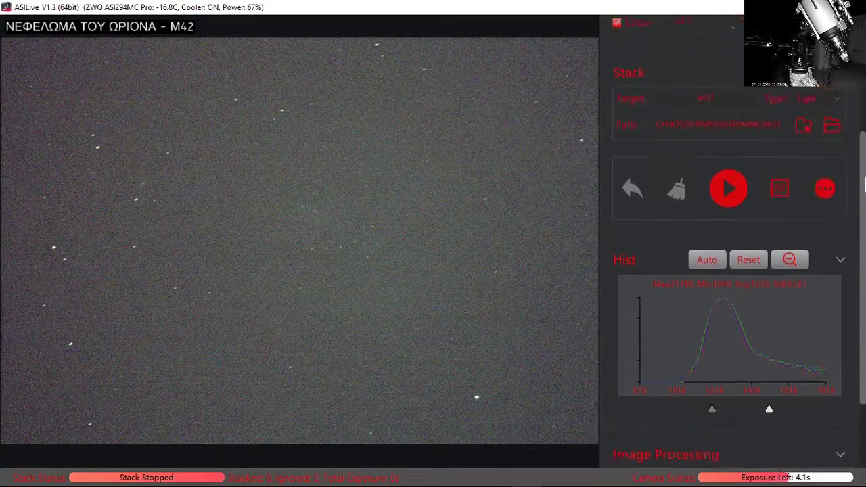
{"action": "scroll", "coordinate": [851, 218], "scroll_direction": "up", "scroll_amount": 3}
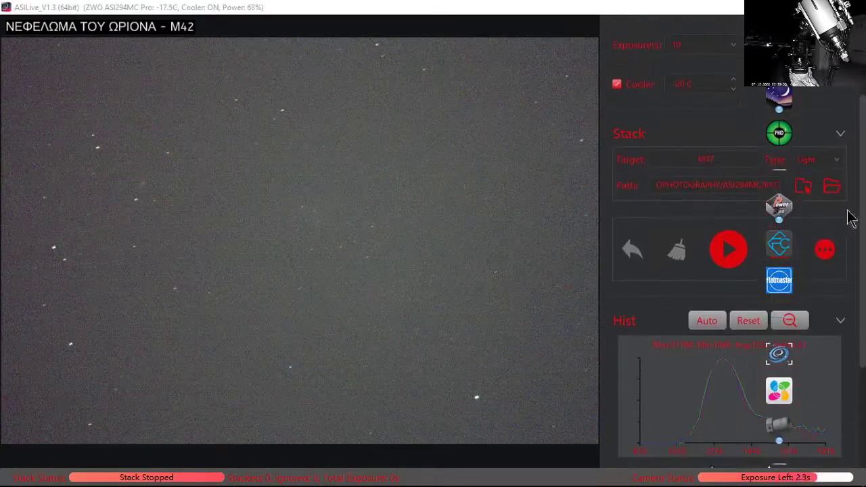
{"action": "left_click", "coordinate": [826, 253]}
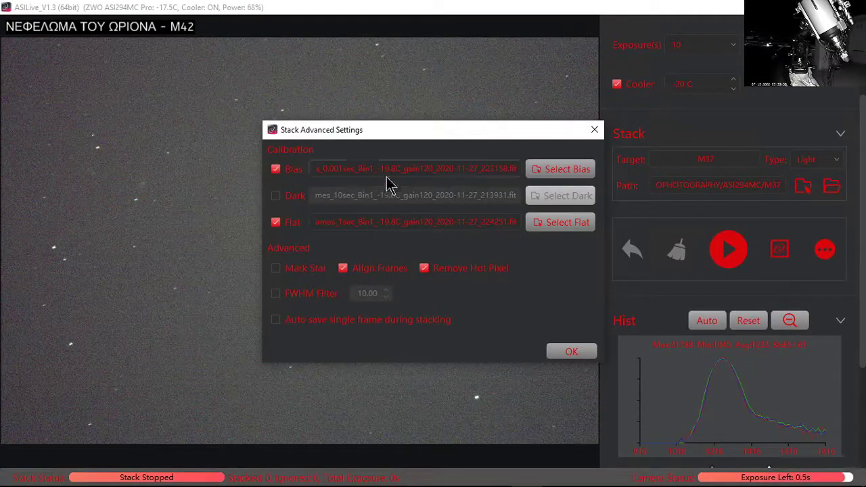
- Accept the advanced stack settings, run a live stack of 10-second exposures with bias and flat calibration, and stop it
{"action": "left_click", "coordinate": [568, 355]}
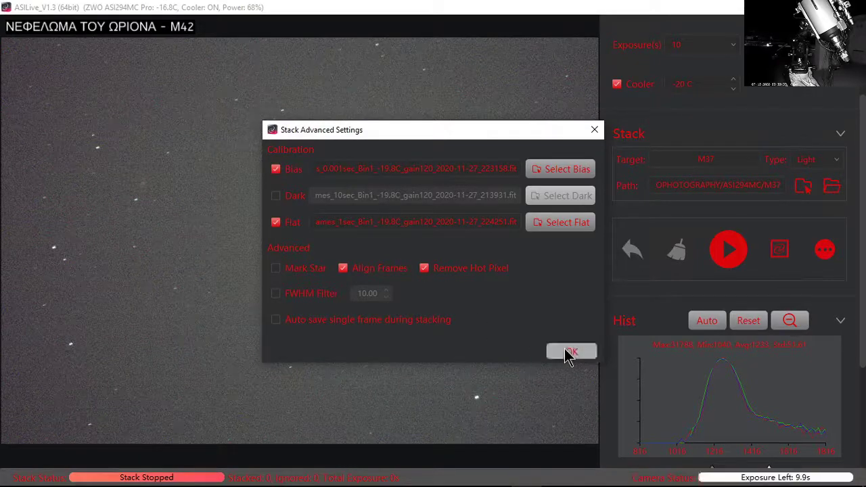
{"action": "left_click", "coordinate": [727, 251]}
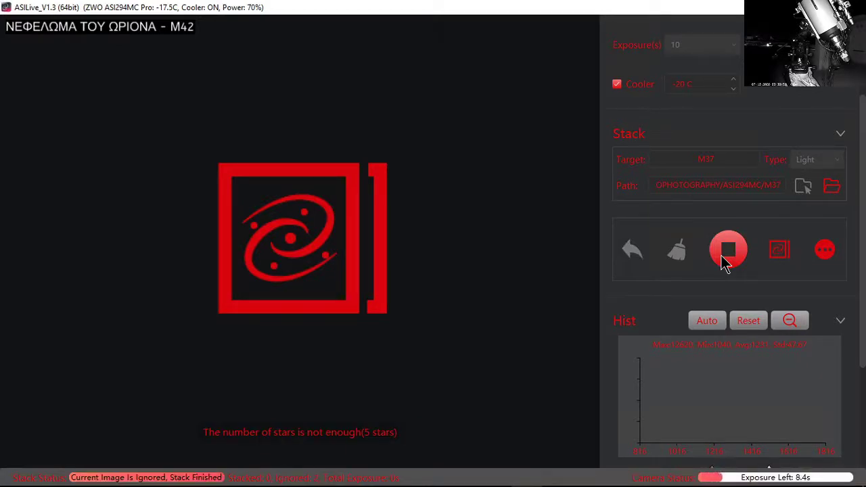
{"action": "left_click", "coordinate": [726, 253]}
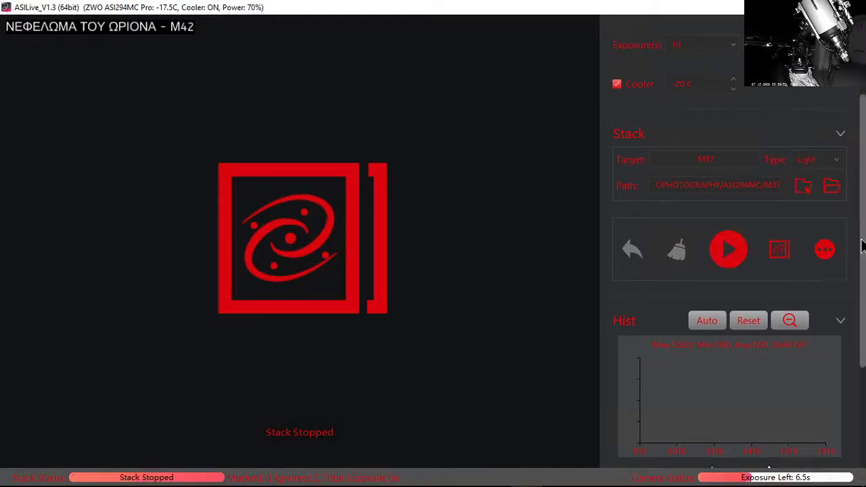
- Set the camera exposure to 30 seconds and start live stacking again
{"action": "scroll", "coordinate": [862, 203], "scroll_direction": "up", "scroll_amount": 3}
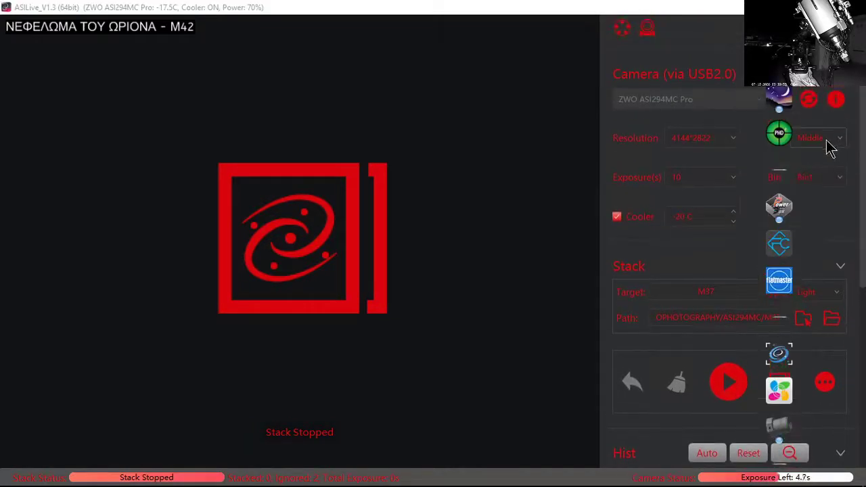
{"action": "left_click", "coordinate": [722, 176]}
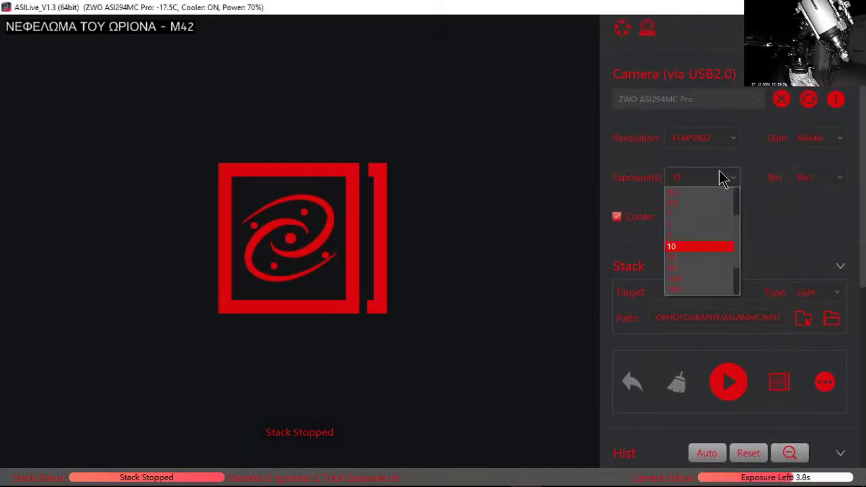
{"action": "left_click", "coordinate": [673, 267]}
{"action": "scroll", "coordinate": [862, 278], "scroll_direction": "down", "scroll_amount": 3}
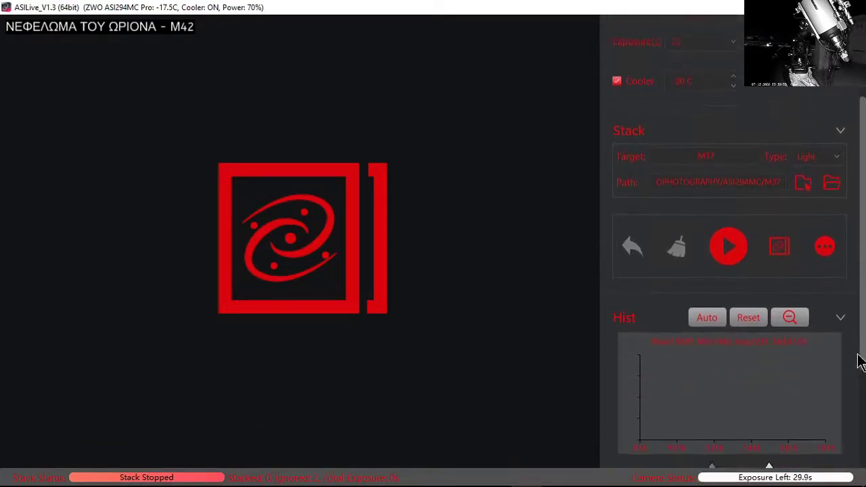
{"action": "left_click", "coordinate": [779, 257]}
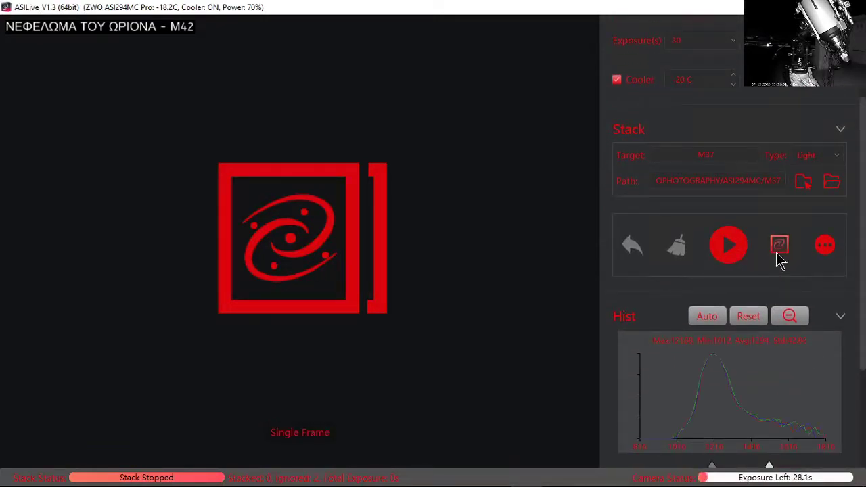
{"action": "left_click", "coordinate": [737, 249]}
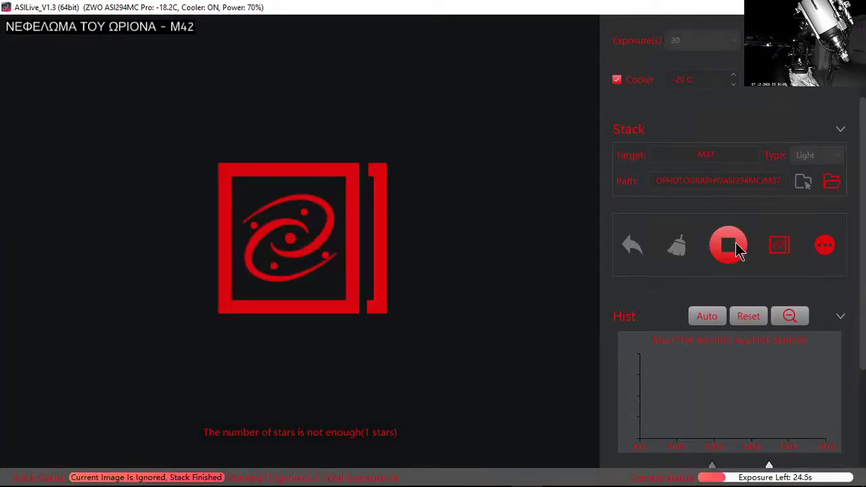
- Check the Polaris camera view in the PoleMaster window and return to ASILive
{"action": "left_click", "coordinate": [434, 475]}
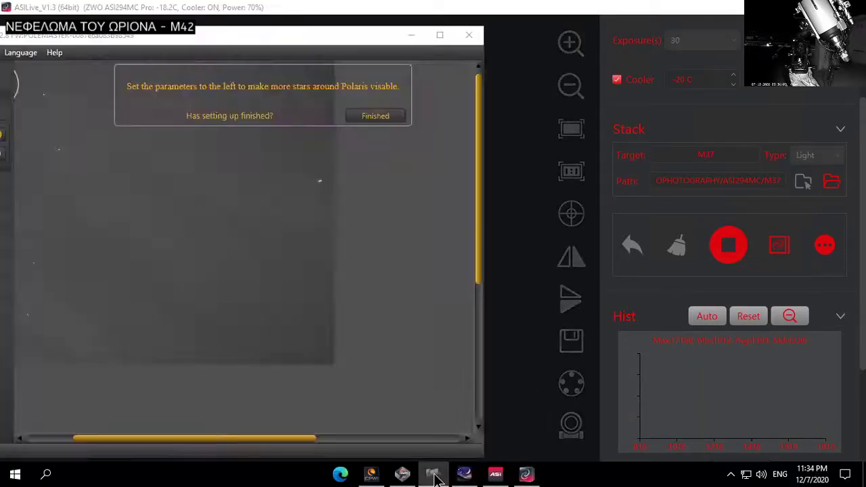
{"action": "left_click", "coordinate": [435, 477]}
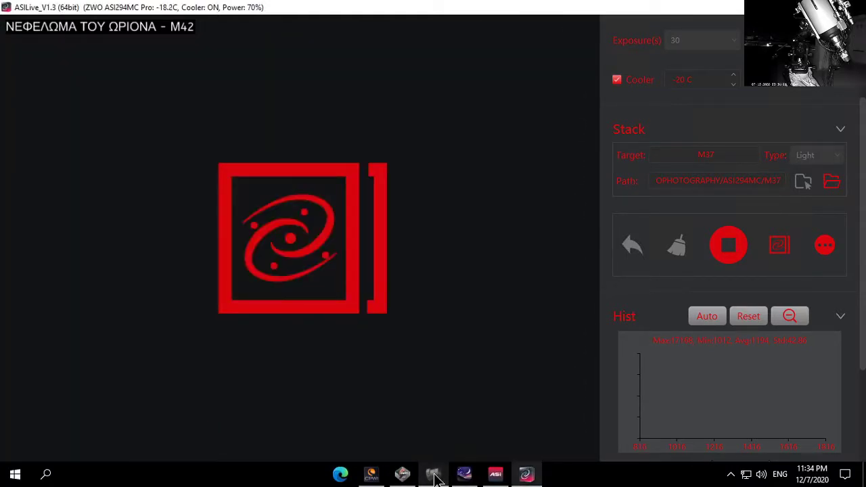
{"action": "left_click", "coordinate": [435, 477]}
{"action": "left_click", "coordinate": [435, 477]}
- Enable automatic histogram stretching on the single frame and switch the preview to the stacked image
{"action": "left_click", "coordinate": [781, 256]}
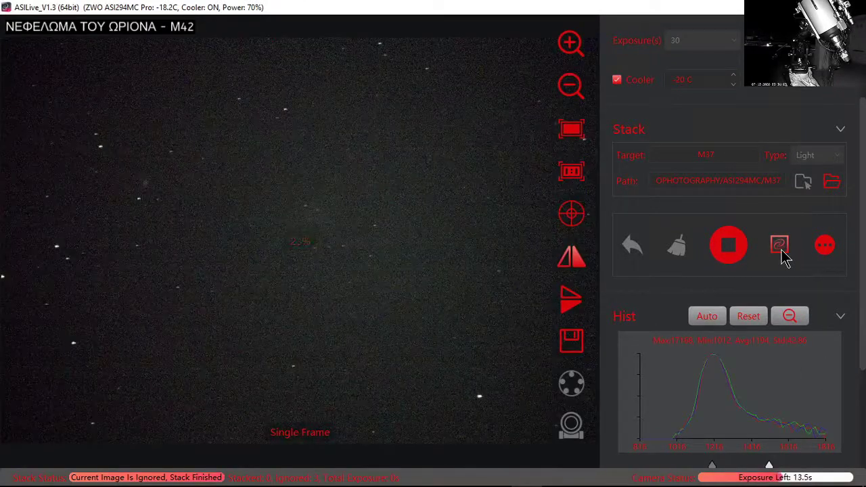
{"action": "left_click", "coordinate": [783, 256]}
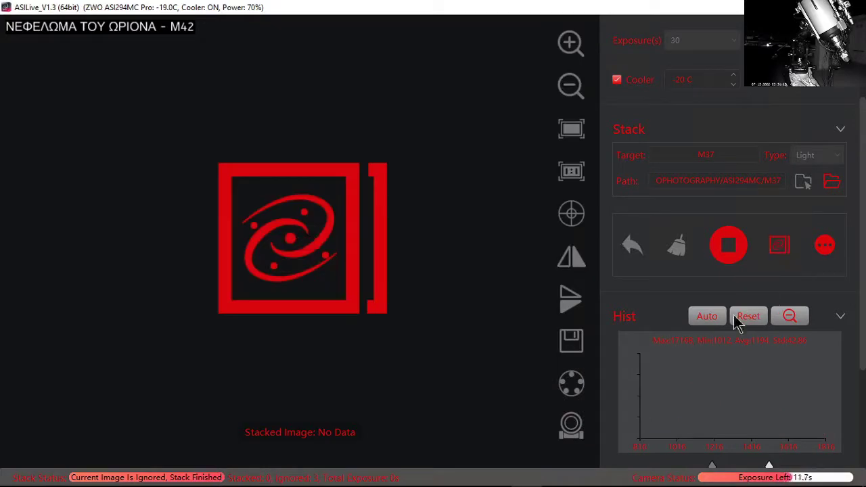
{"action": "left_click", "coordinate": [782, 252]}
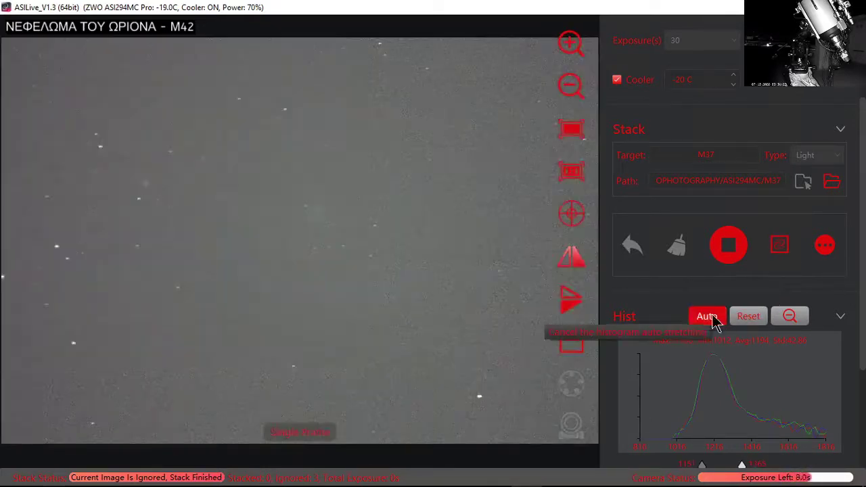
{"action": "left_click", "coordinate": [779, 255]}
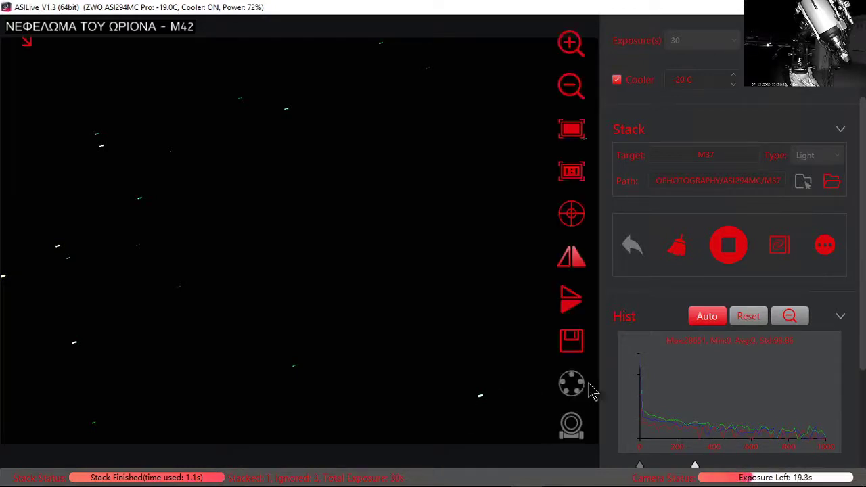
- Check the advanced stack settings, close them, and stop the running stack to unlock the calibration options
{"action": "scroll", "coordinate": [865, 277], "scroll_direction": "down", "scroll_amount": 1}
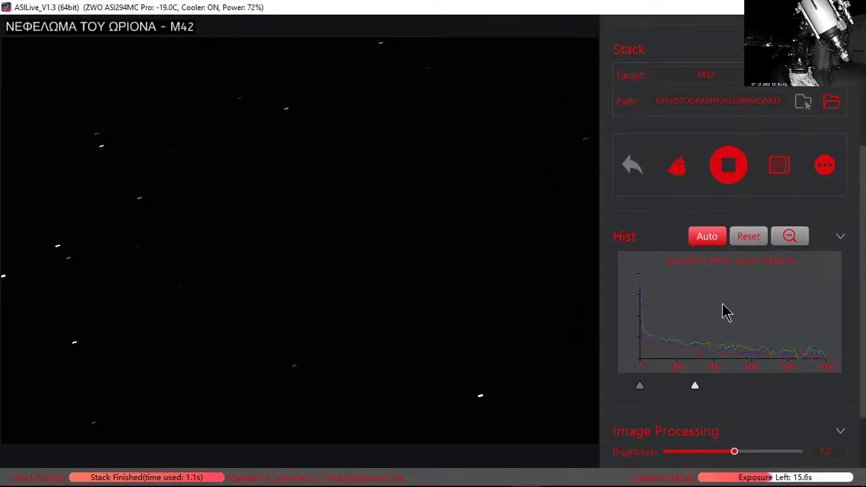
{"action": "left_click", "coordinate": [828, 173]}
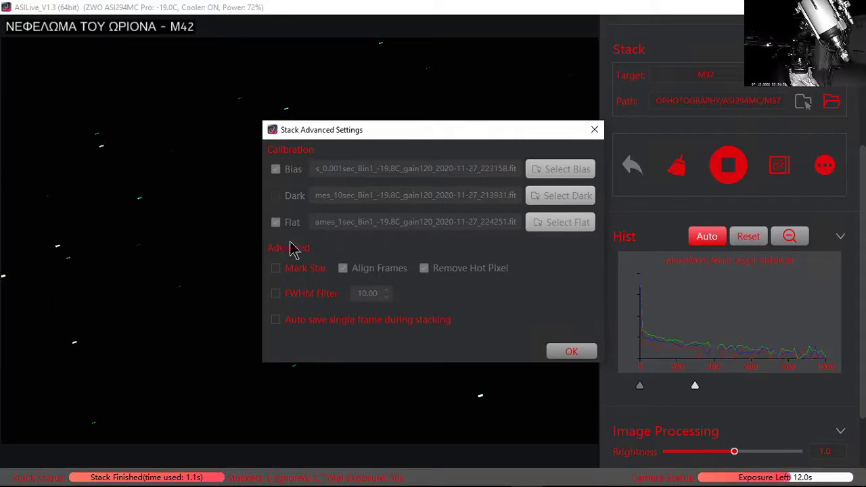
{"action": "left_click", "coordinate": [728, 168]}
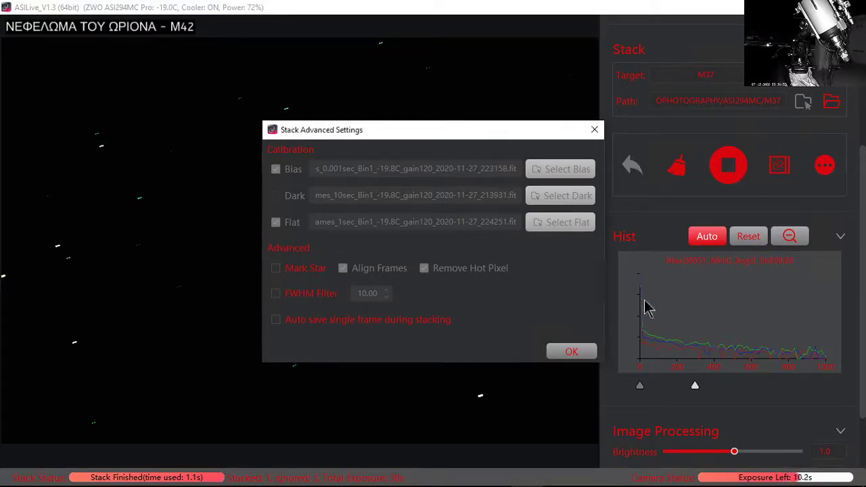
{"action": "left_click", "coordinate": [572, 353]}
{"action": "left_click", "coordinate": [727, 170]}
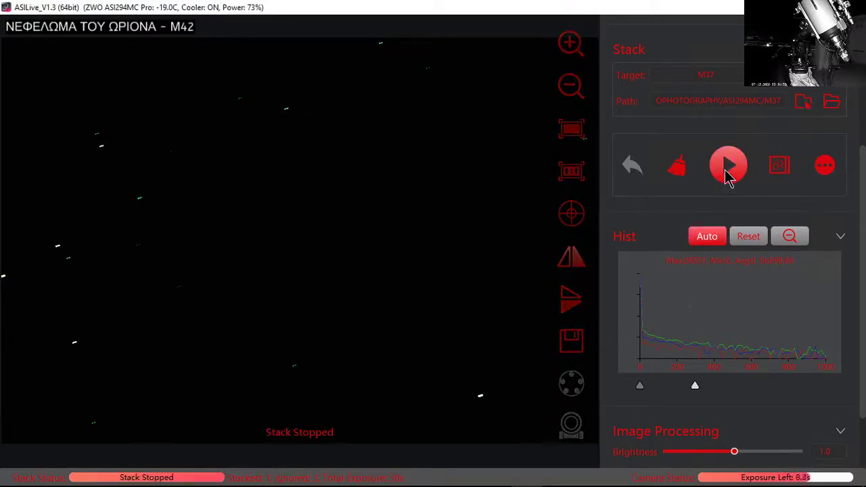
- Disable the Flat and Bias calibration frames in the advanced stack settings
{"action": "left_click", "coordinate": [824, 172]}
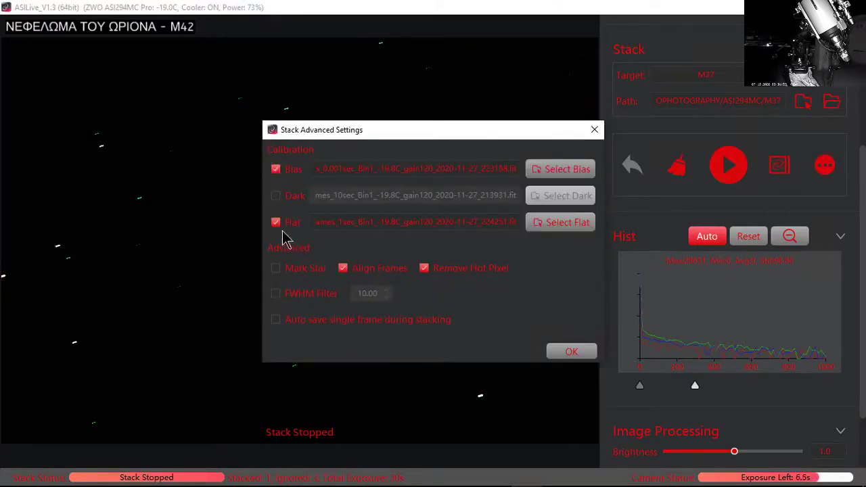
{"action": "left_click", "coordinate": [276, 222]}
{"action": "left_click", "coordinate": [276, 169]}
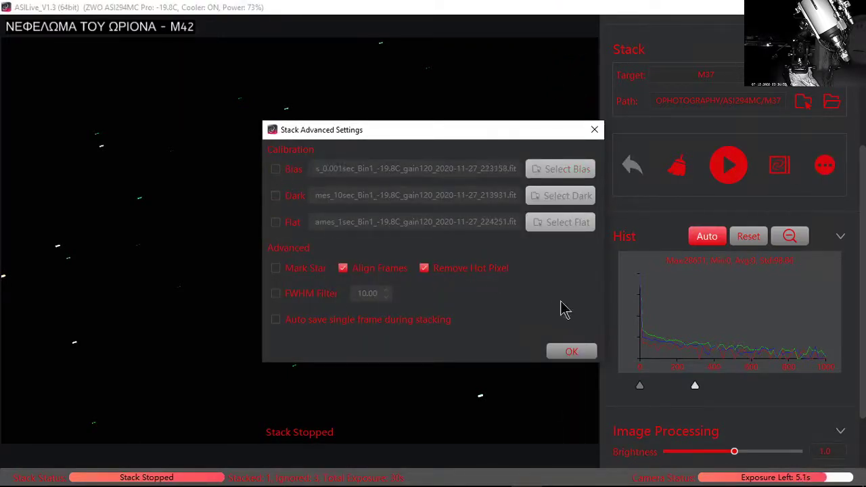
{"action": "left_click", "coordinate": [568, 352]}
- Clear the existing stacked image and restart live stacking without calibration frames
{"action": "left_click", "coordinate": [678, 169]}
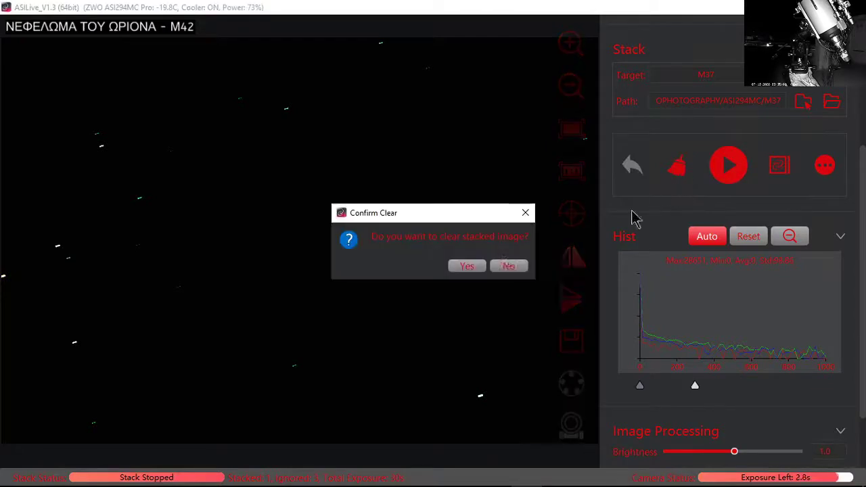
{"action": "left_click", "coordinate": [467, 267]}
{"action": "left_click", "coordinate": [726, 166]}
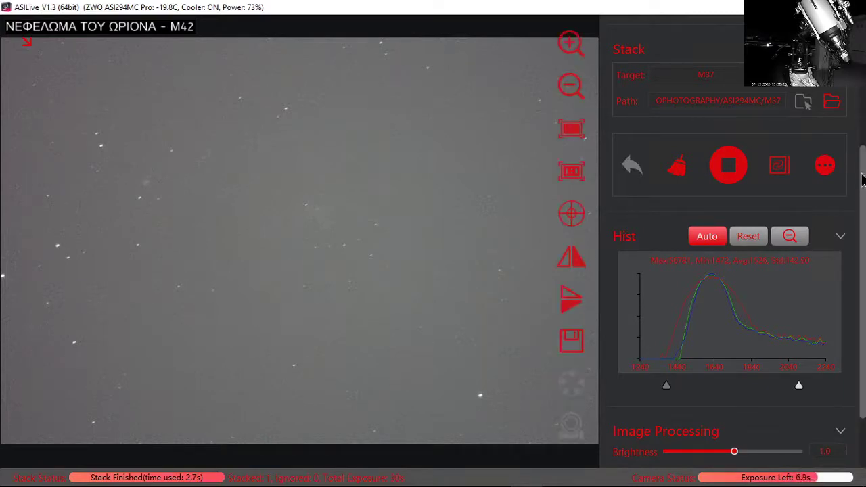
- Look at the PoleMaster camera view again while the 30-second stack runs, and go back to ASILive
{"action": "scroll", "coordinate": [863, 177], "scroll_direction": "up", "scroll_amount": 5}
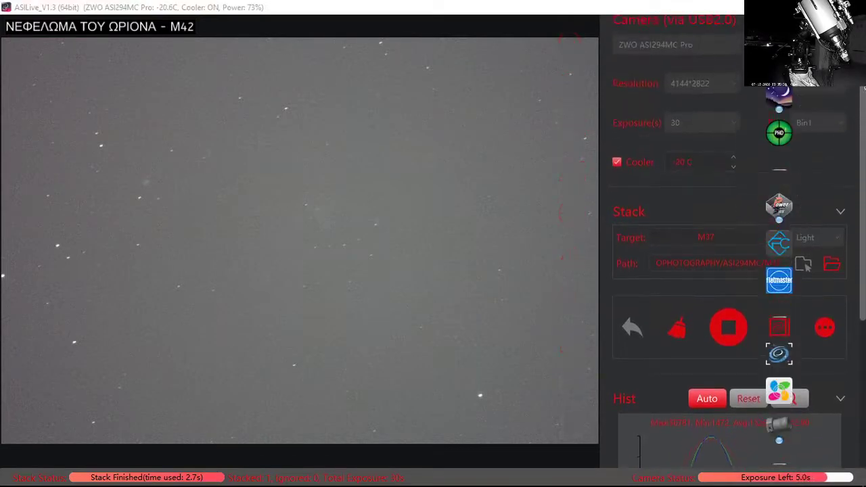
{"action": "scroll", "coordinate": [706, 284], "scroll_direction": "down", "scroll_amount": 2}
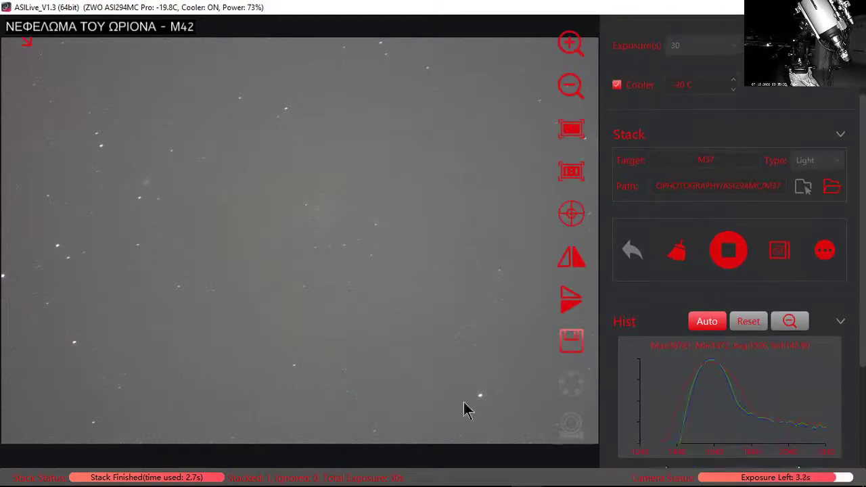
{"action": "left_click", "coordinate": [438, 479]}
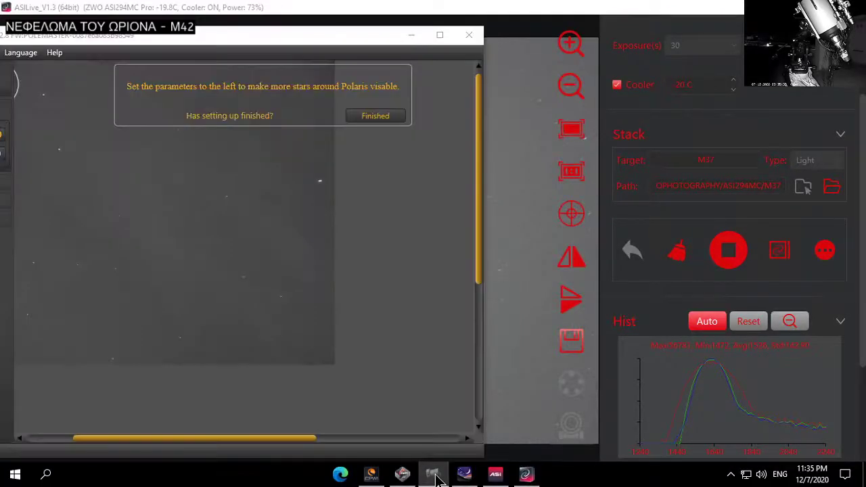
{"action": "left_click", "coordinate": [437, 479]}
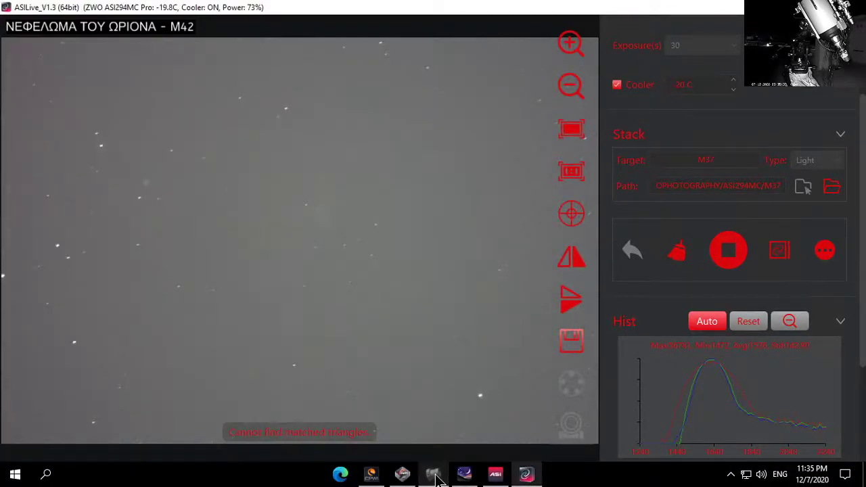
{"action": "left_click", "coordinate": [437, 479]}
{"action": "left_click", "coordinate": [437, 479]}
- Stop the 30-second stack and set the camera exposure to 5 seconds
{"action": "left_click", "coordinate": [785, 256]}
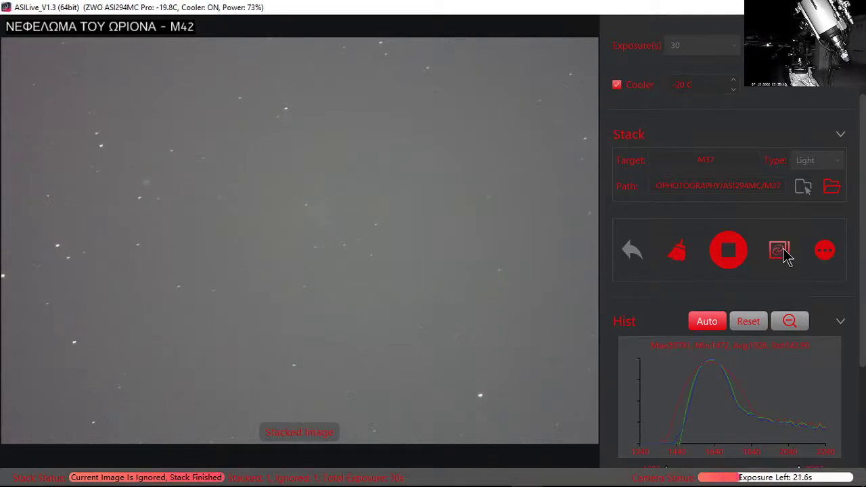
{"action": "left_click", "coordinate": [729, 250]}
{"action": "scroll", "coordinate": [861, 203], "scroll_direction": "up", "scroll_amount": 1}
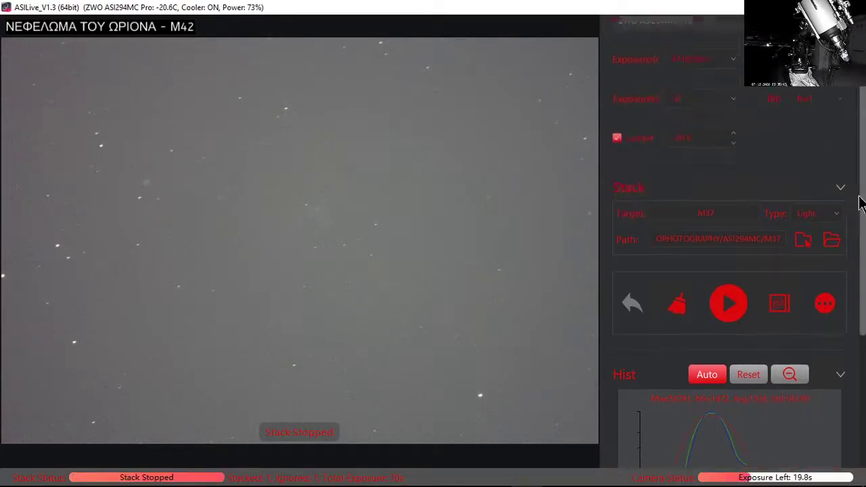
{"action": "scroll", "coordinate": [859, 192], "scroll_direction": "up", "scroll_amount": 1}
{"action": "left_click", "coordinate": [692, 163]}
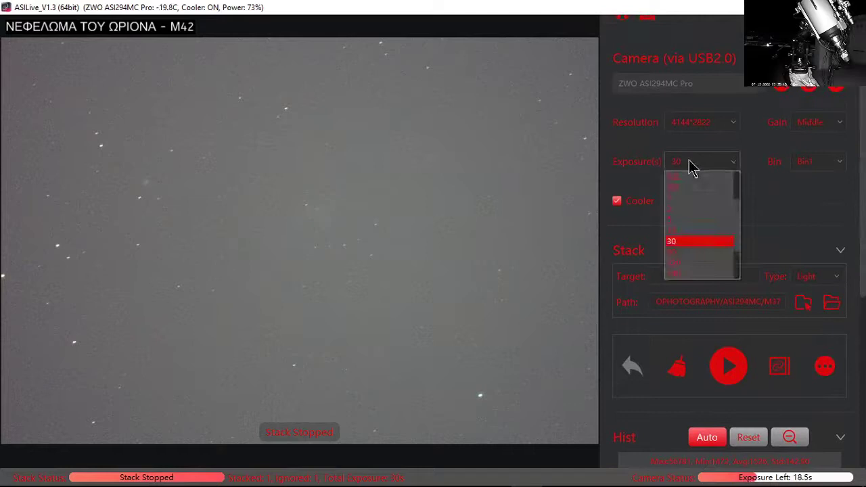
{"action": "left_click", "coordinate": [680, 224]}
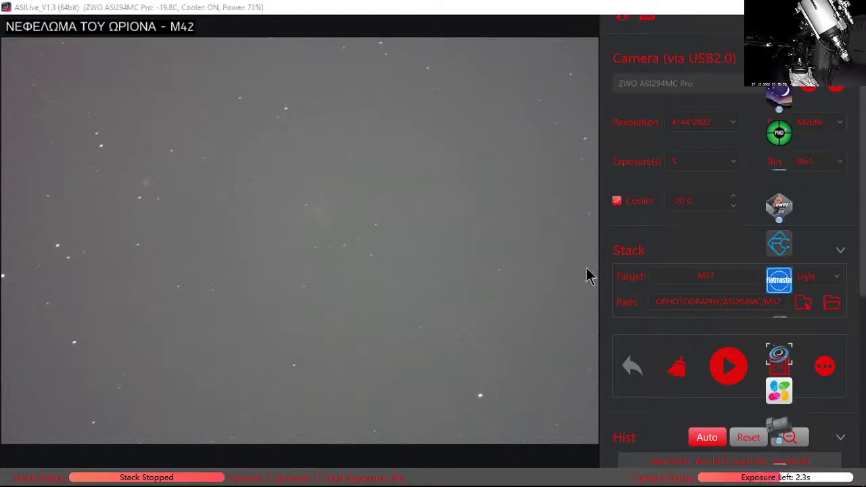
- Switch to Stellarium and centre the sky map on M76 using the recent object searches
{"action": "left_click", "coordinate": [465, 474]}
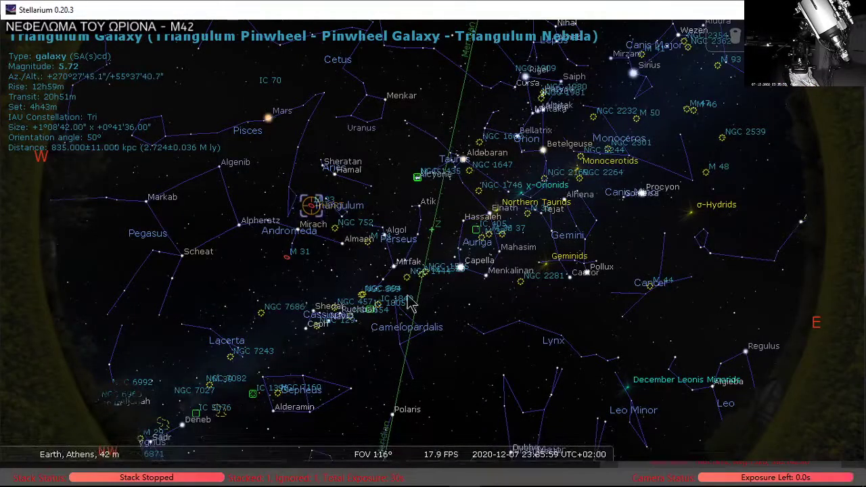
{"action": "left_click_drag", "start_coordinate": [407, 281], "coordinate": [454, 322]}
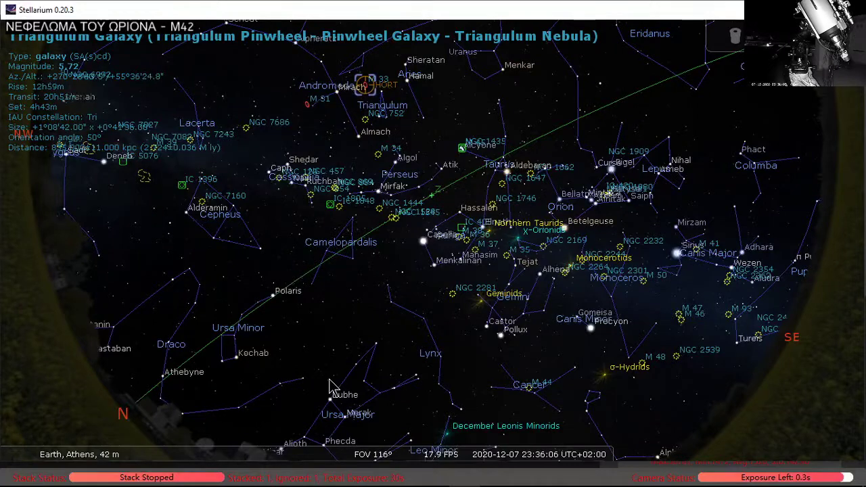
{"action": "left_click", "coordinate": [23, 278]}
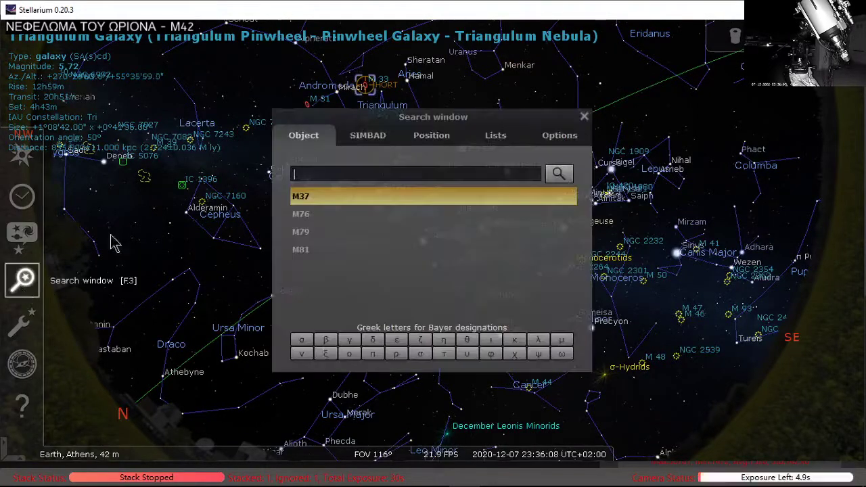
{"action": "left_click", "coordinate": [309, 217]}
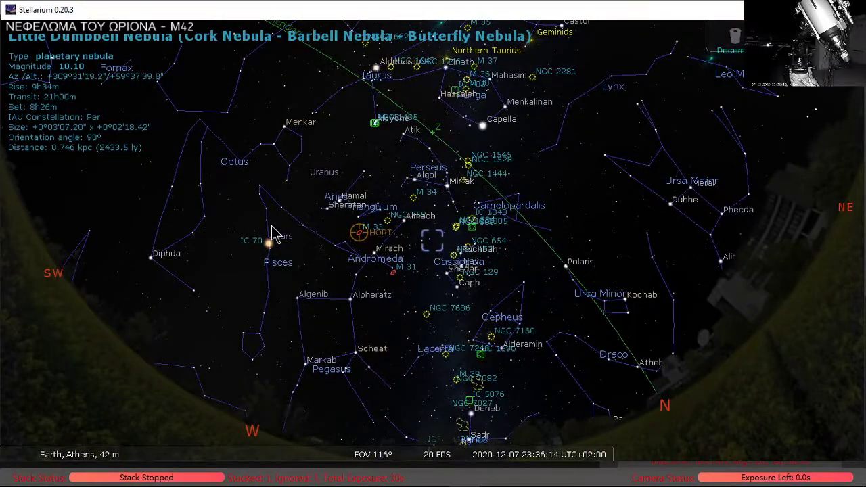
{"action": "mouse_move", "coordinate": [3, 255]}
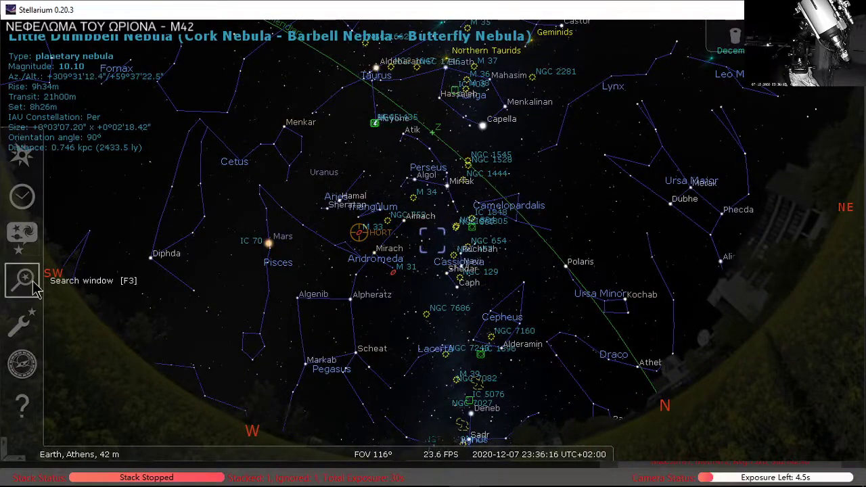
- Find M37 through the object search and centre the sky map on it
{"action": "left_click", "coordinate": [23, 278]}
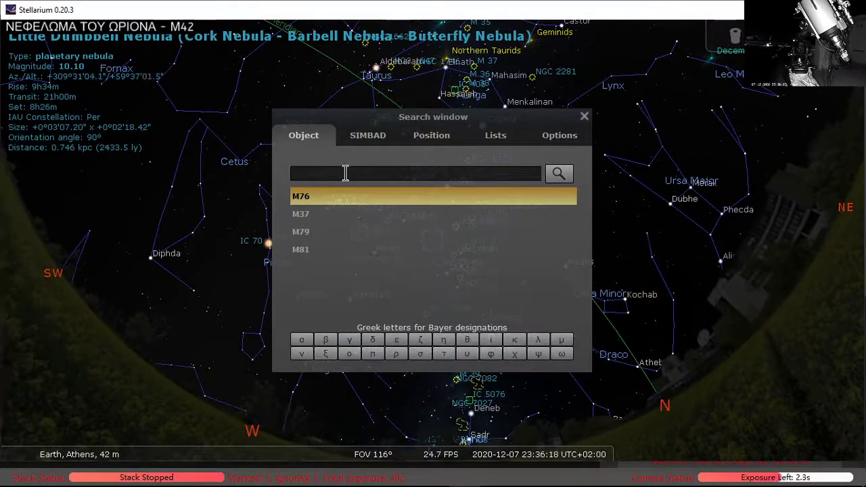
{"action": "type", "text": "M"}
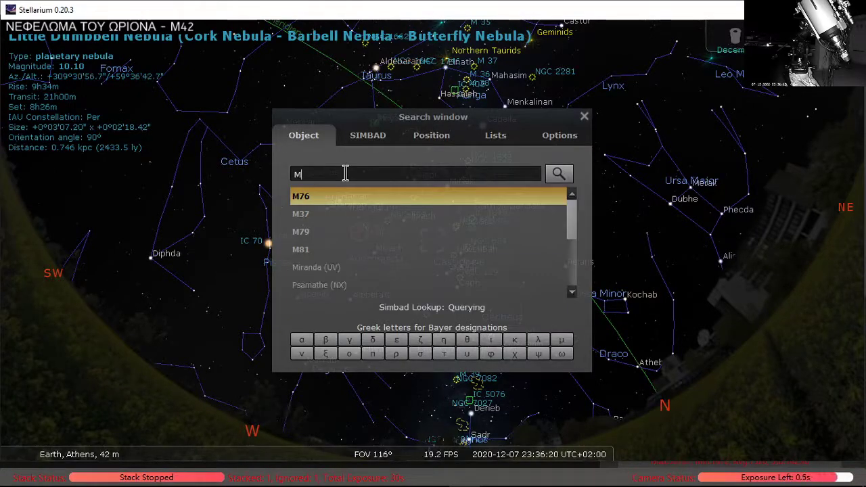
{"action": "key", "text": "Down"}
{"action": "key", "text": "Return"}
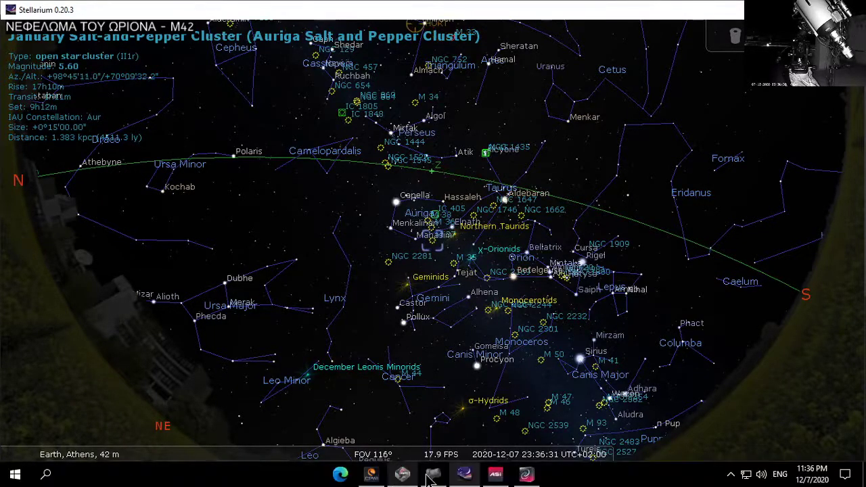
- Check the PoleMaster camera view and return to the Stellarium sky map
{"action": "left_click", "coordinate": [432, 476]}
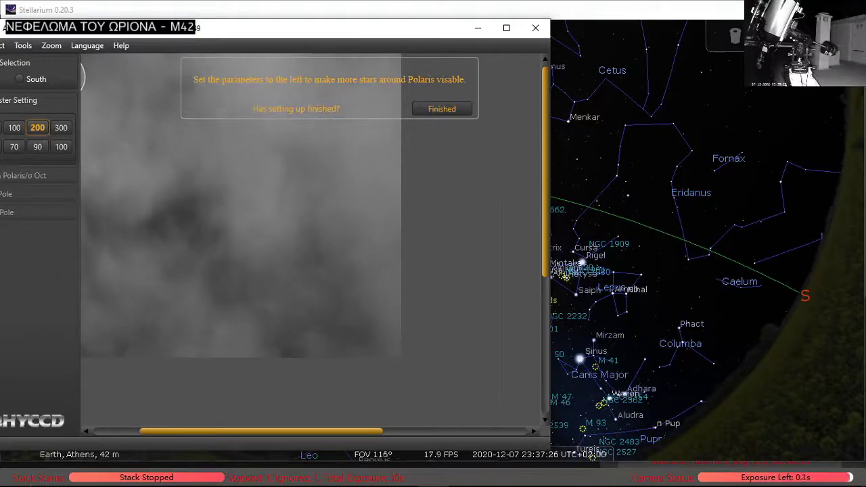
{"action": "mouse_move", "coordinate": [403, 477]}
{"action": "left_click", "coordinate": [437, 479]}
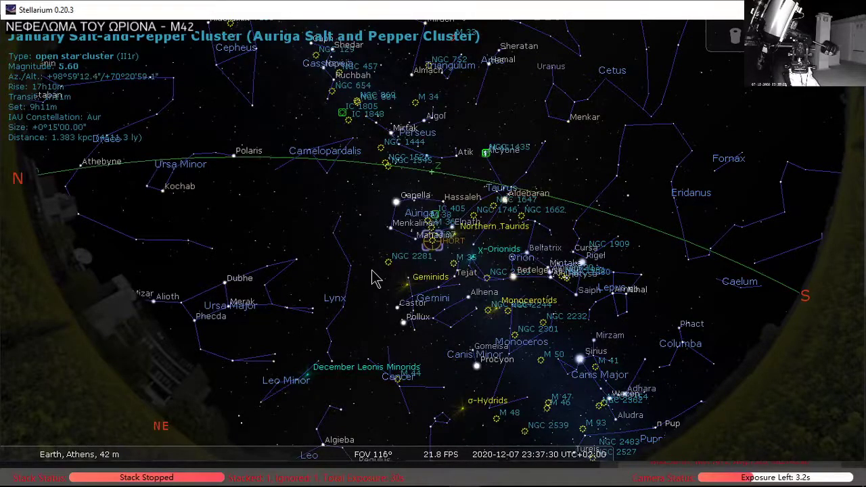
- Examine the whole visible sky around M37, from Pisces and Andromeda across to Orion and the horizons
{"action": "scroll", "coordinate": [369, 276], "scroll_direction": "down", "scroll_amount": 1}
{"action": "scroll", "coordinate": [369, 276], "scroll_direction": "down", "scroll_amount": 3}
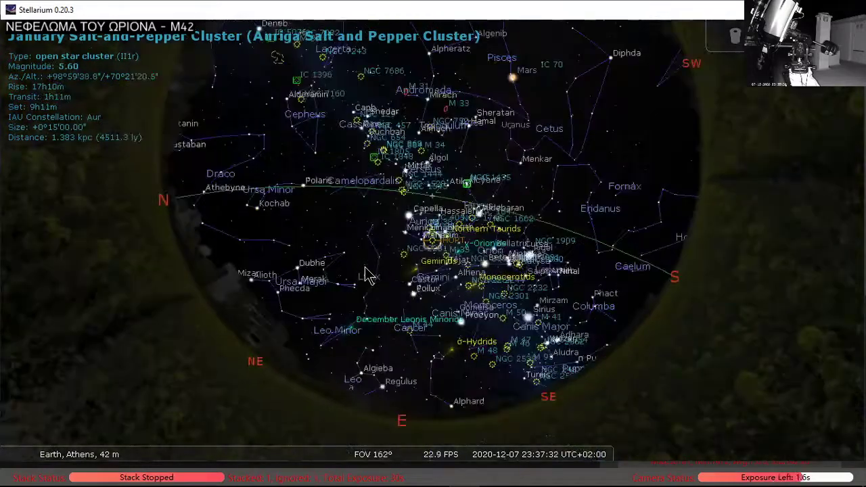
{"action": "scroll", "coordinate": [369, 276], "scroll_direction": "down", "scroll_amount": 3}
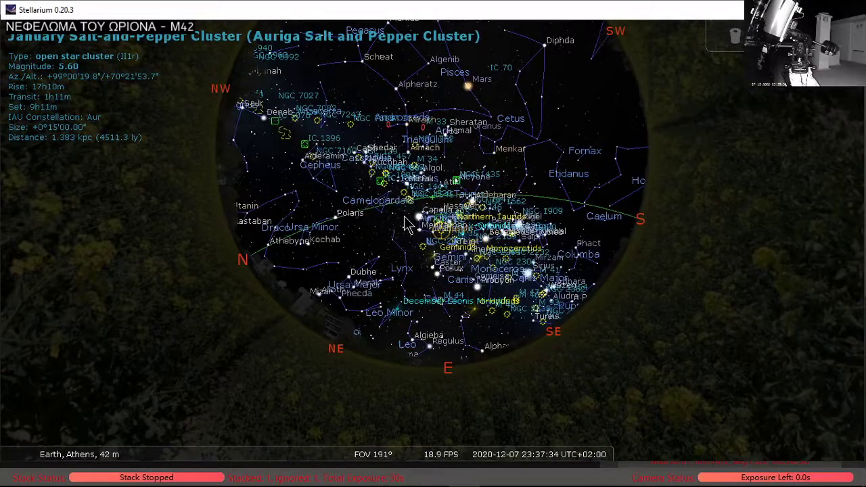
{"action": "left_click_drag", "start_coordinate": [406, 225], "coordinate": [340, 161]}
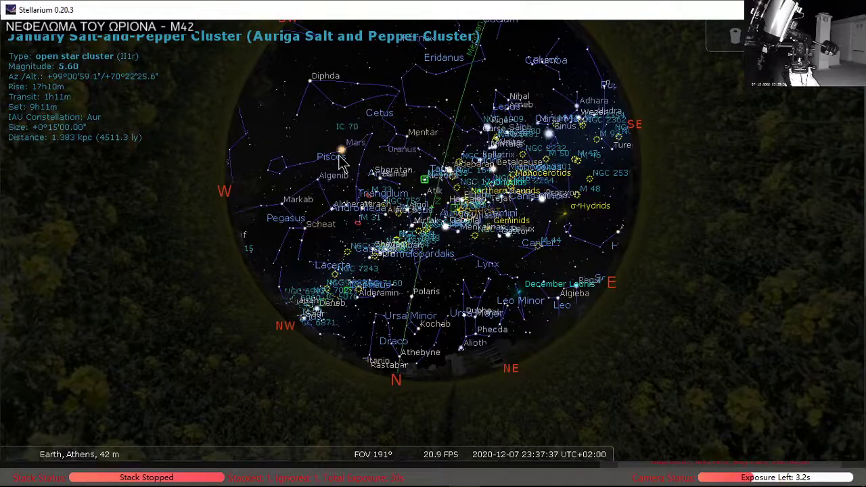
{"action": "scroll", "coordinate": [266, 113], "scroll_direction": "up", "scroll_amount": 3}
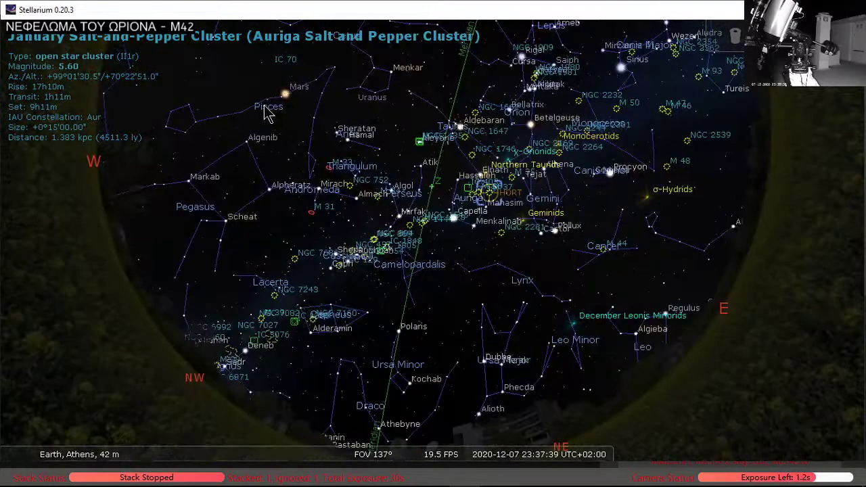
{"action": "left_click_drag", "start_coordinate": [266, 113], "coordinate": [350, 191]}
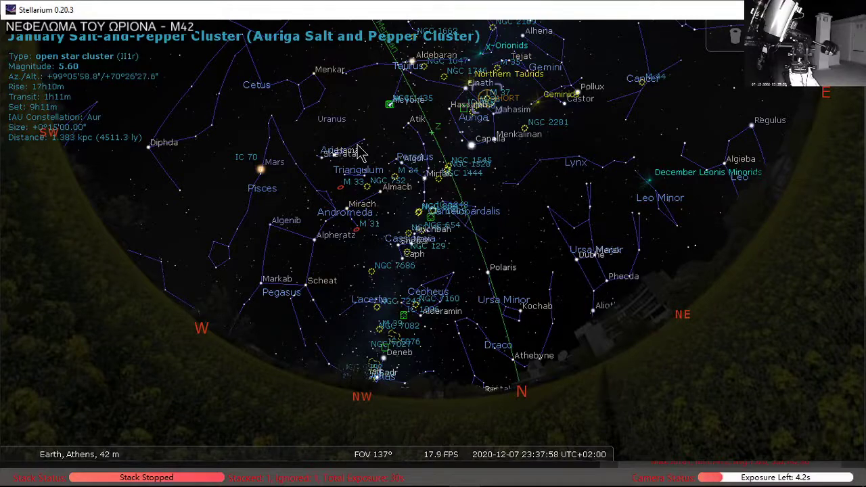
{"action": "scroll", "coordinate": [356, 153], "scroll_direction": "down", "scroll_amount": 3}
{"action": "left_click_drag", "start_coordinate": [357, 153], "coordinate": [338, 298]}
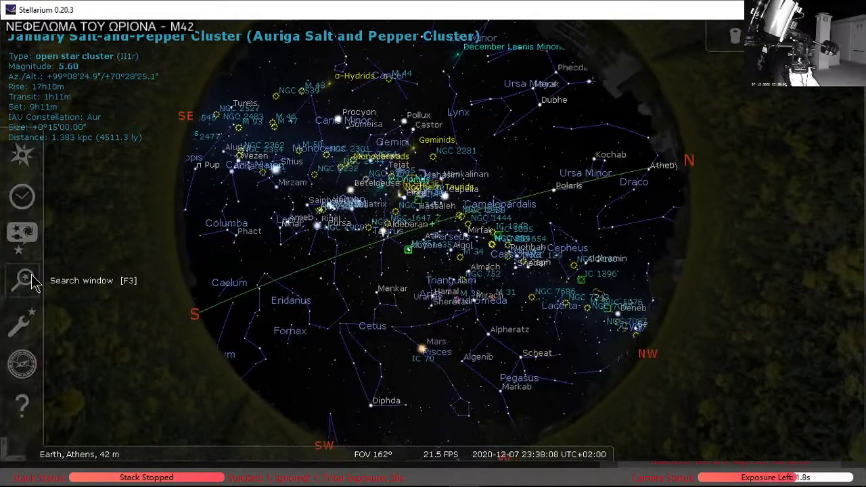
- Search for the Moon and examine the eastern horizon around its position
{"action": "left_click", "coordinate": [26, 279]}
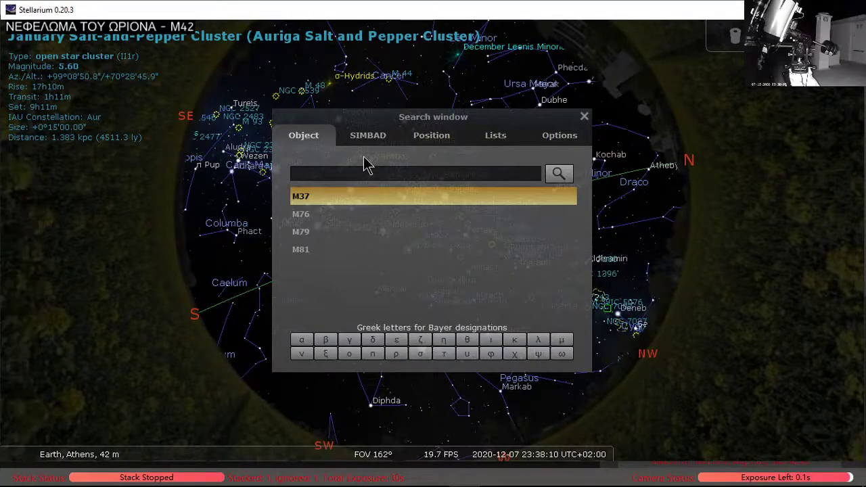
{"action": "type", "text": "MOON"}
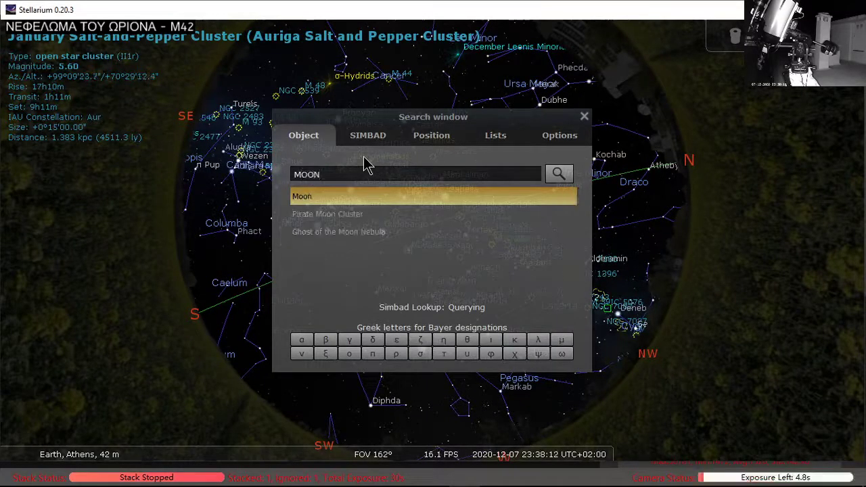
{"action": "key", "text": "Return"}
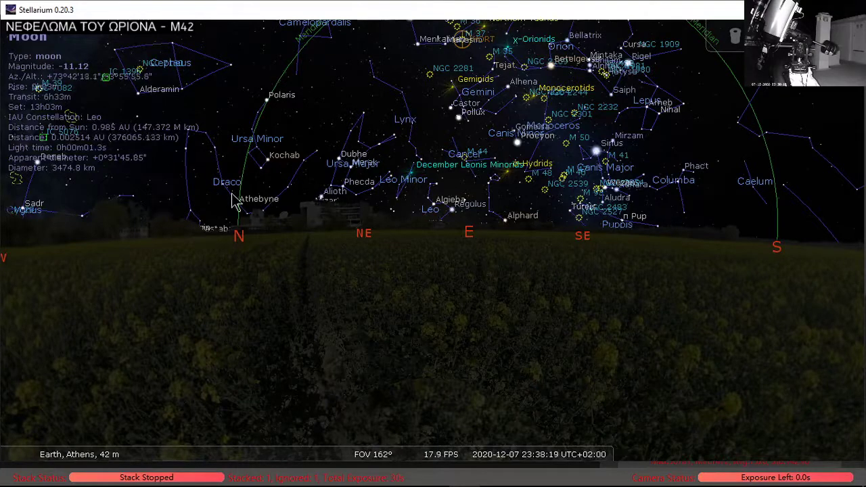
{"action": "scroll", "coordinate": [325, 209], "scroll_direction": "up", "scroll_amount": 5}
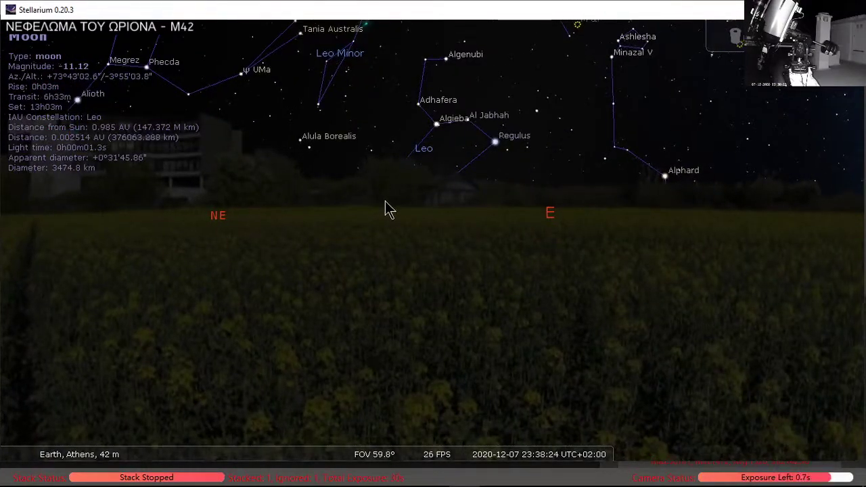
{"action": "scroll", "coordinate": [385, 201], "scroll_direction": "down", "scroll_amount": 3}
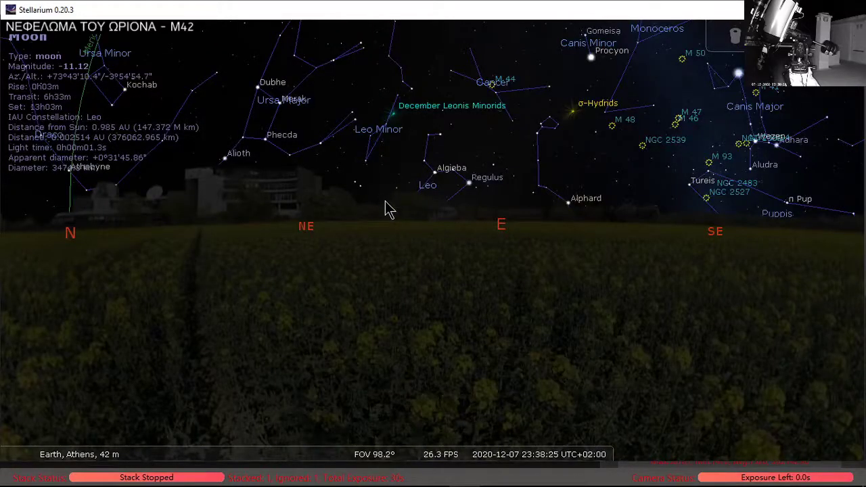
{"action": "scroll", "coordinate": [387, 208], "scroll_direction": "down", "scroll_amount": 3}
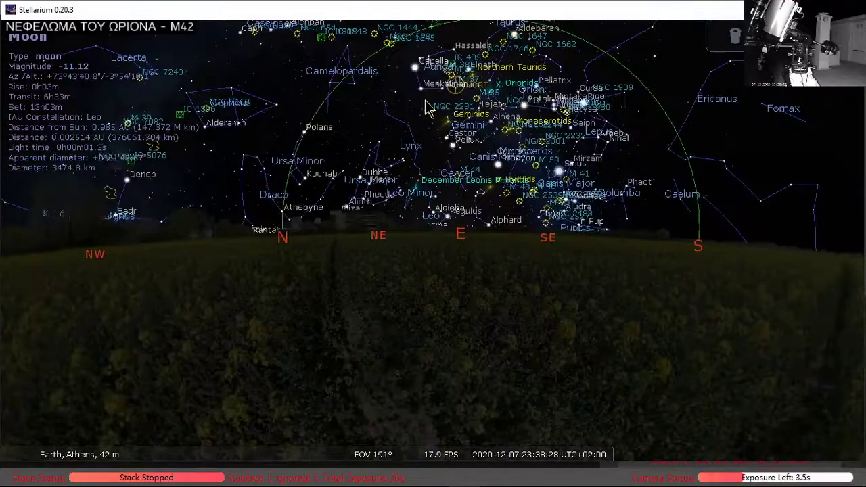
{"action": "scroll", "coordinate": [447, 149], "scroll_direction": "up", "scroll_amount": 3}
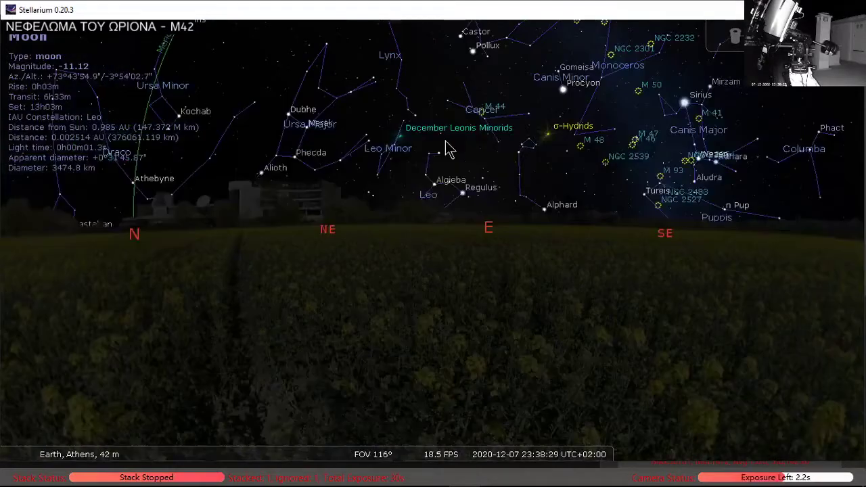
- Examine the sky around the telescope marker at M37, including Auriga, Gemini and Orion
{"action": "left_click_drag", "start_coordinate": [447, 149], "coordinate": [465, 191]}
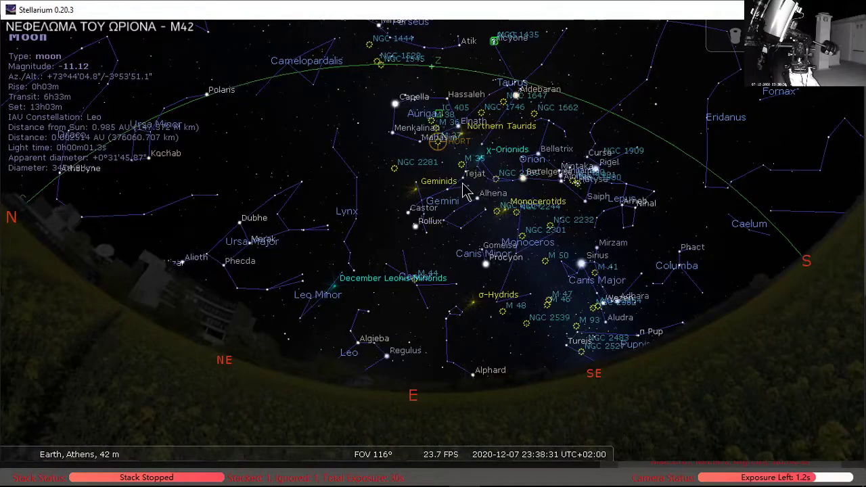
{"action": "scroll", "coordinate": [402, 219], "scroll_direction": "up", "scroll_amount": 5}
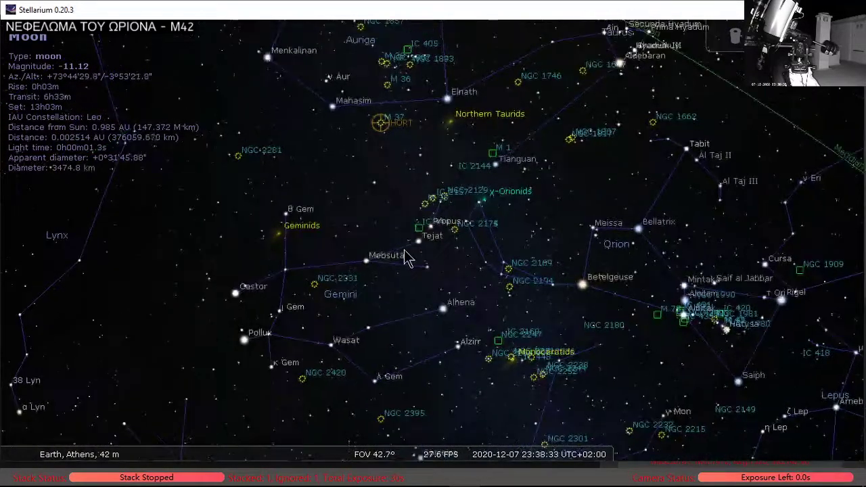
{"action": "left_click_drag", "start_coordinate": [404, 253], "coordinate": [421, 314]}
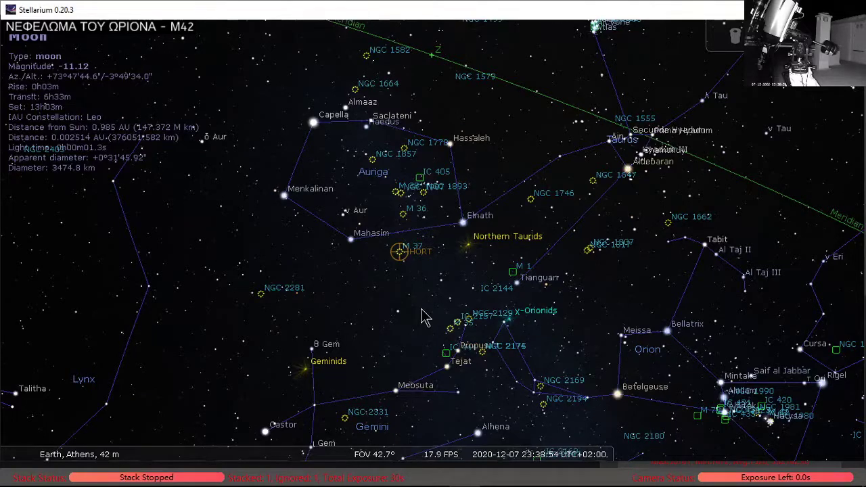
{"action": "scroll", "coordinate": [421, 316], "scroll_direction": "down", "scroll_amount": 5}
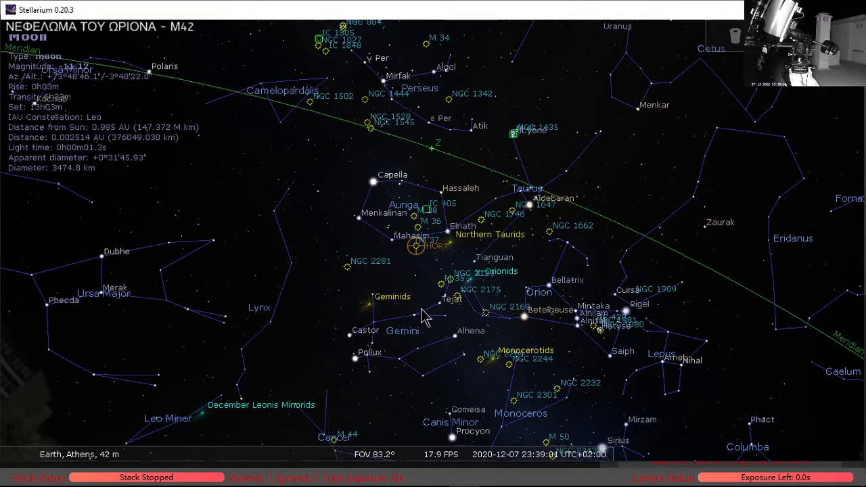
{"action": "scroll", "coordinate": [421, 317], "scroll_direction": "down", "scroll_amount": 2}
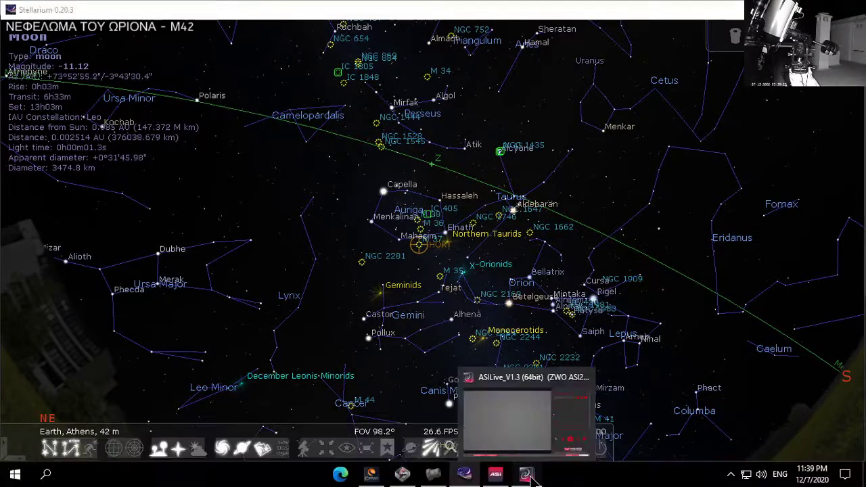
- Switch to ASILive, clear the existing stack and start live stacking M37 with the 5-second exposure
{"action": "left_click", "coordinate": [528, 475]}
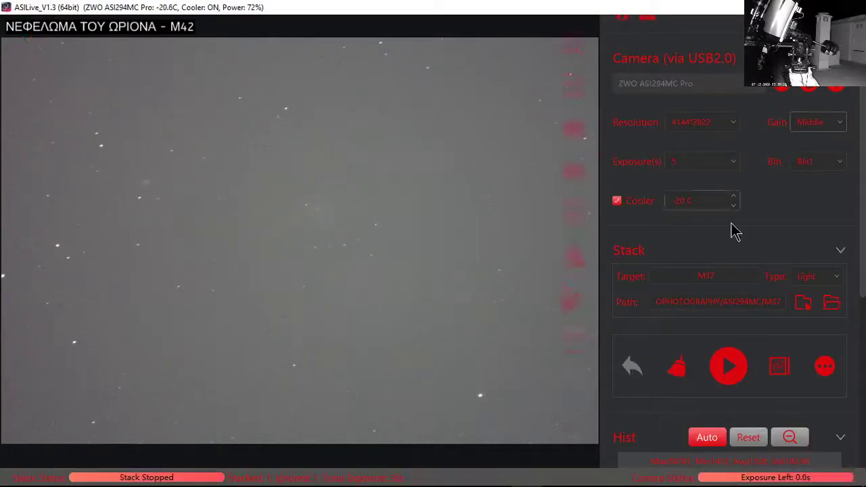
{"action": "left_click", "coordinate": [790, 371]}
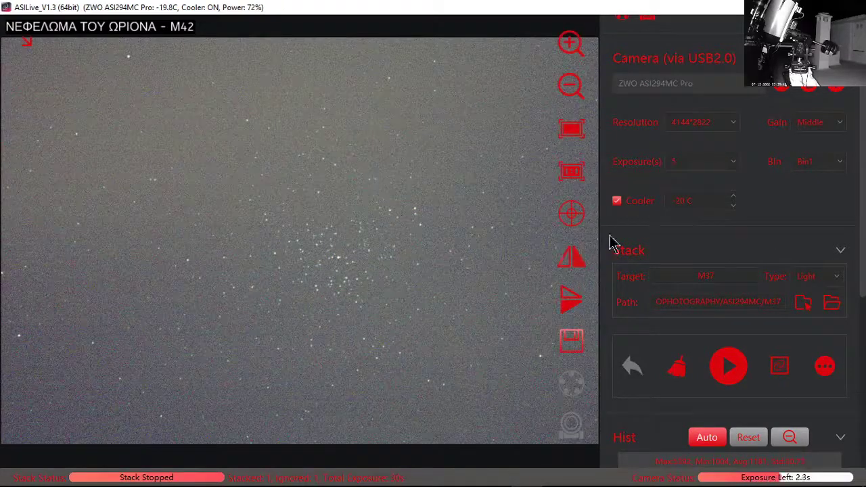
{"action": "left_click", "coordinate": [676, 375]}
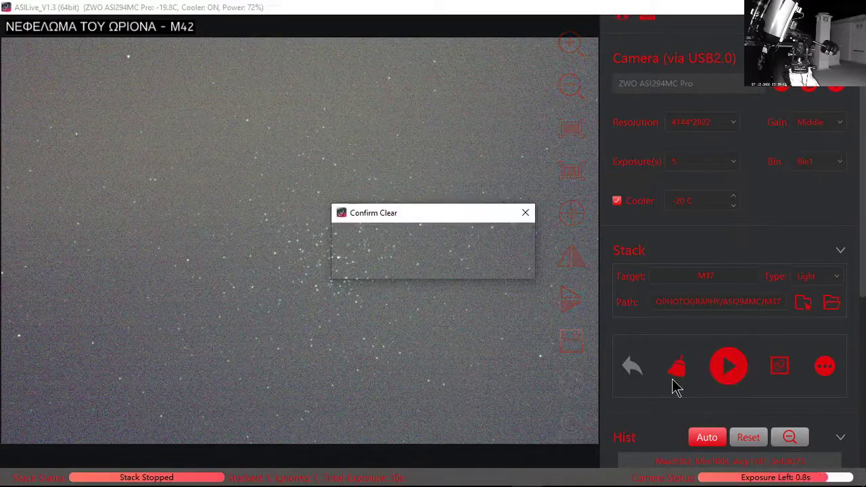
{"action": "left_click", "coordinate": [466, 264]}
{"action": "left_click", "coordinate": [731, 374]}
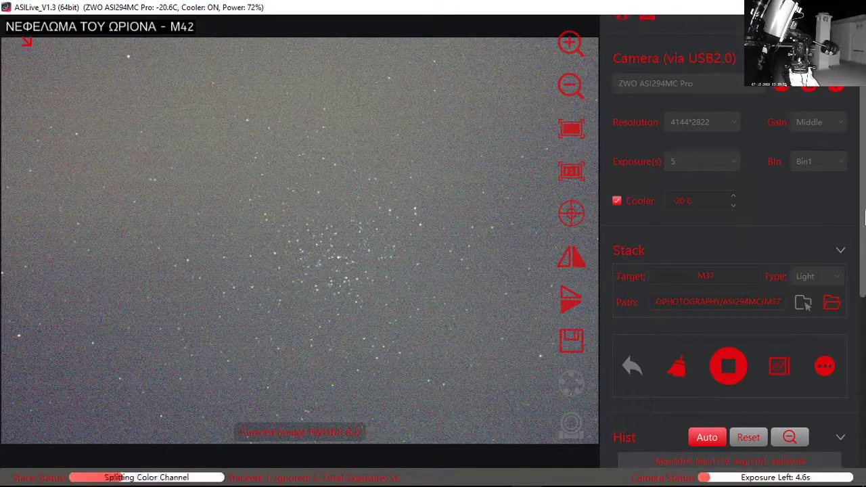
- Raise the histogram's black point to 1173 to darken the stacked image's background
{"action": "scroll", "coordinate": [758, 379], "scroll_direction": "down", "scroll_amount": 3}
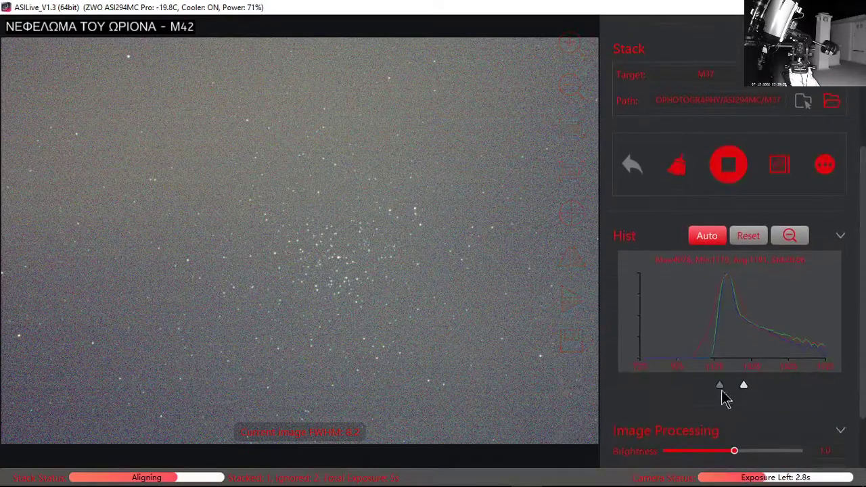
{"action": "mouse_move", "coordinate": [722, 387]}
{"action": "left_mouse_down"}
{"action": "mouse_move", "coordinate": [731, 393]}
{"action": "mouse_move", "coordinate": [722, 395]}
{"action": "left_mouse_up"}
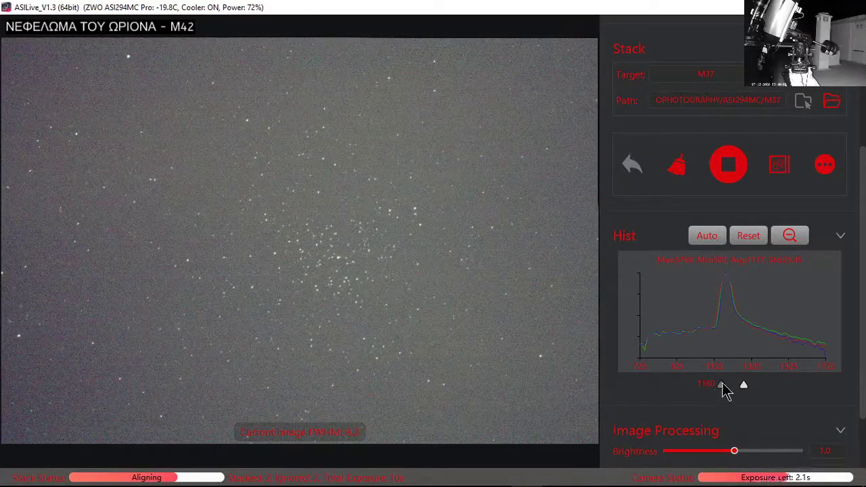
- Examine the M37 star cluster in the live stack up close and in full, and check the stacking status
{"action": "mouse_move", "coordinate": [438, 300]}
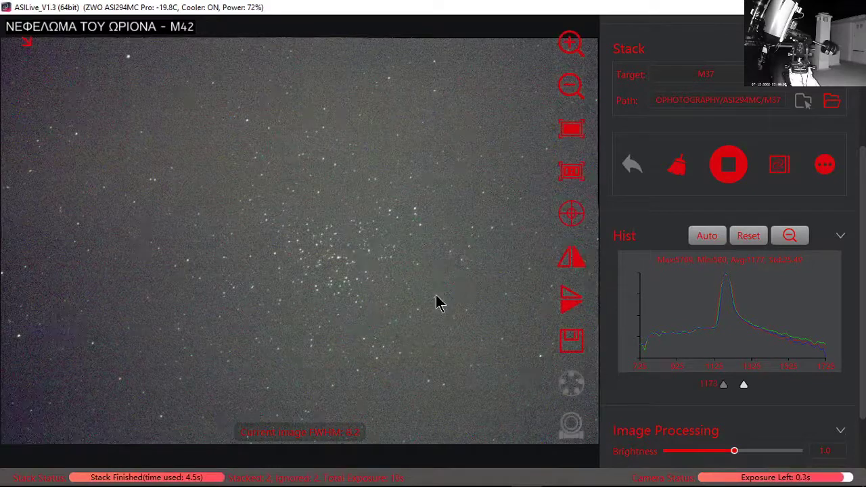
{"action": "scroll", "coordinate": [327, 301], "scroll_direction": "up", "scroll_amount": 2}
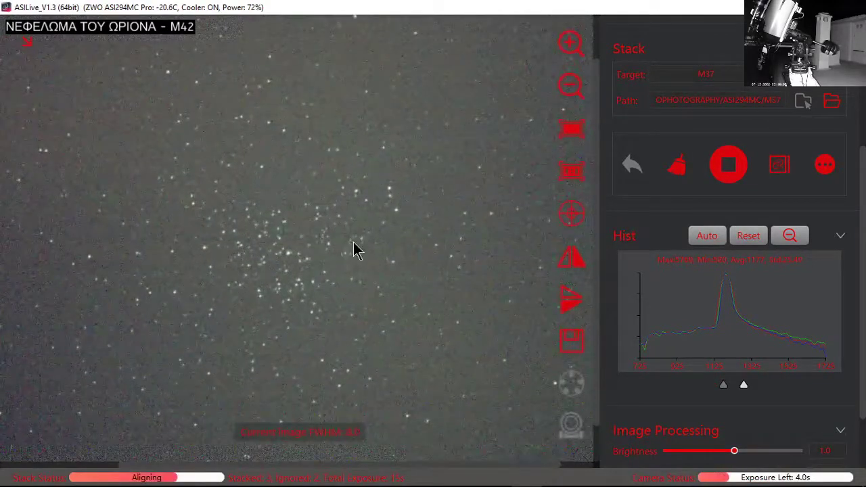
{"action": "scroll", "coordinate": [858, 349], "scroll_direction": "down", "scroll_amount": 2}
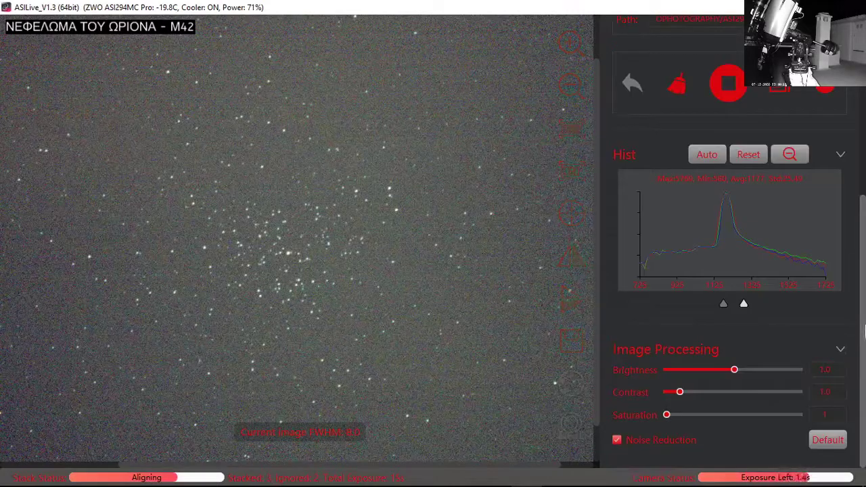
{"action": "scroll", "coordinate": [864, 329], "scroll_direction": "up", "scroll_amount": 2}
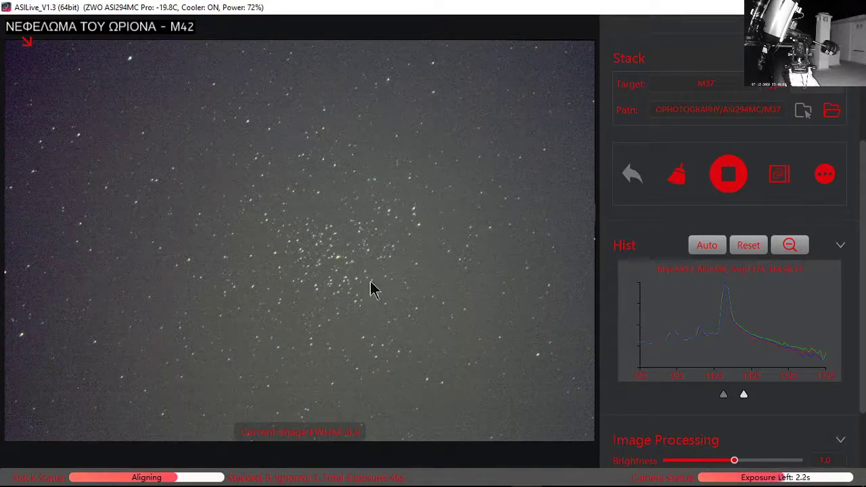
{"action": "scroll", "coordinate": [704, 197], "scroll_direction": "up", "scroll_amount": 3}
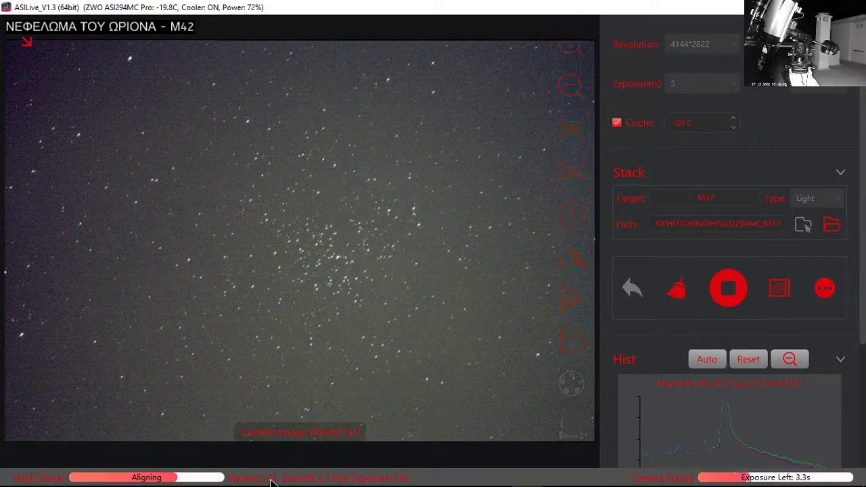
{"action": "mouse_move", "coordinate": [270, 479]}
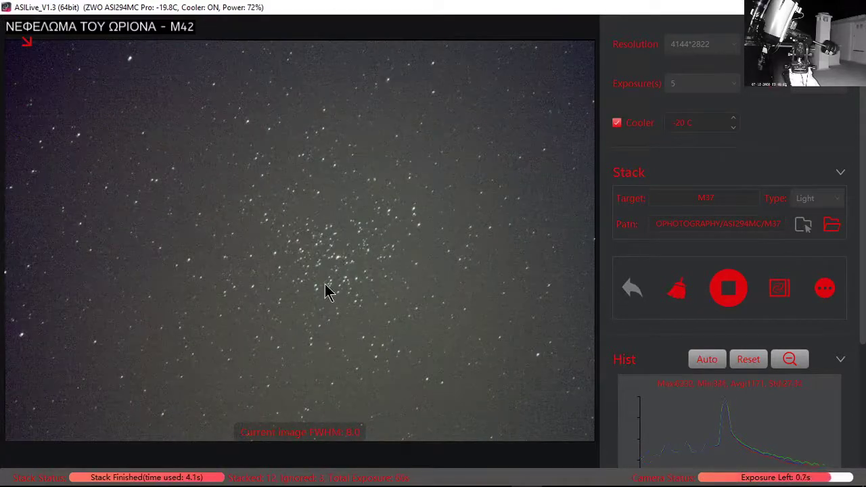
- Enable the FWHM filter in the advanced stack settings and set its limit to 8.50
{"action": "left_click", "coordinate": [825, 289]}
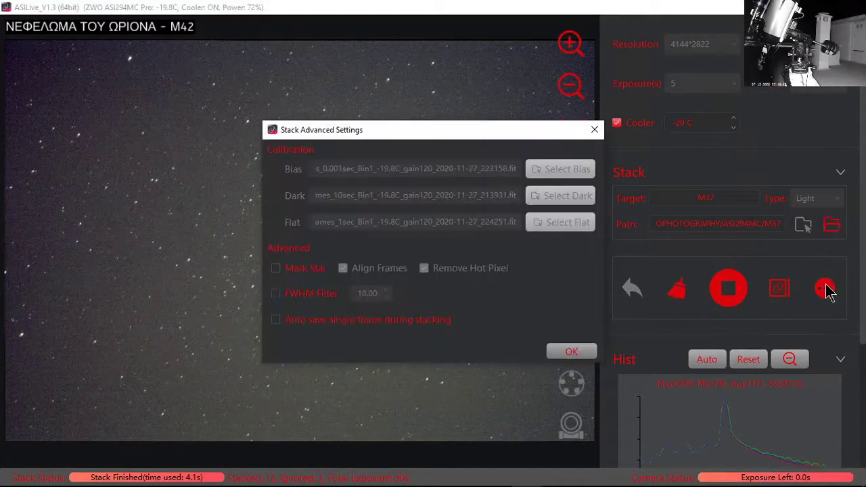
{"action": "left_click", "coordinate": [276, 294]}
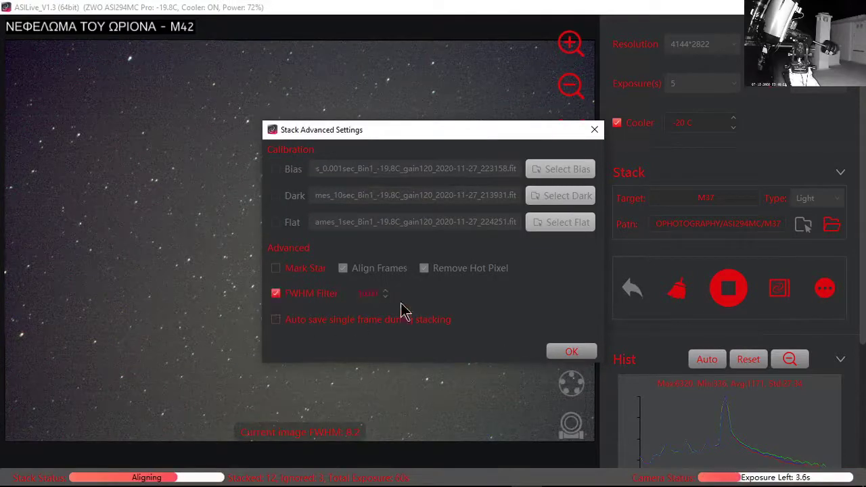
{"action": "left_click", "coordinate": [385, 299]}
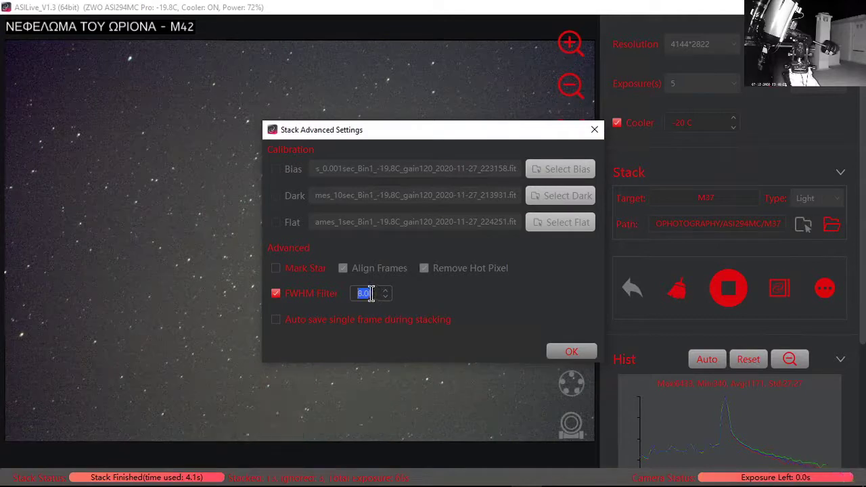
{"action": "key", "text": "Tab"}
{"action": "type", "text": "5"}
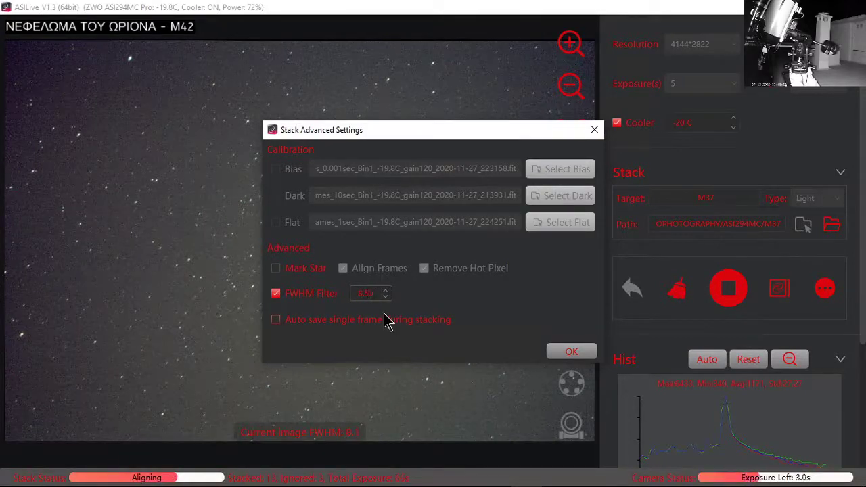
{"action": "type", "text": "5"}
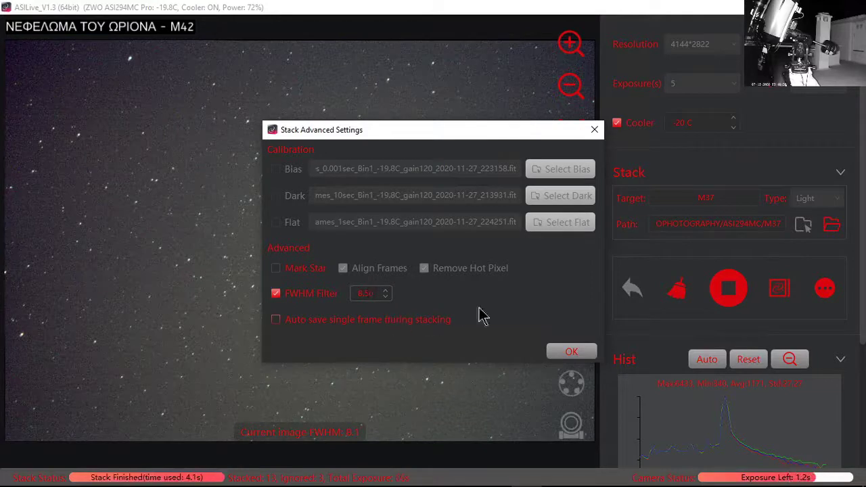
{"action": "left_click", "coordinate": [567, 352]}
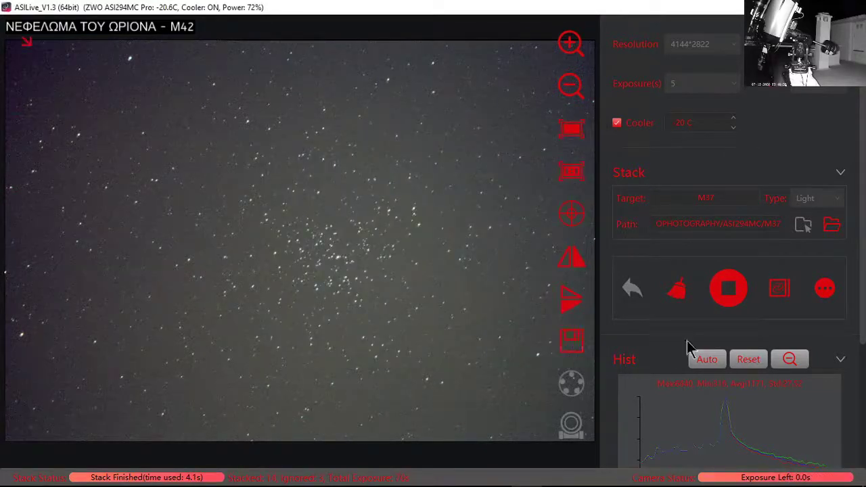
- Stop stacking, clear the stacked M37 image and start a fresh live stack
{"action": "left_click", "coordinate": [730, 297]}
{"action": "left_click", "coordinate": [674, 305]}
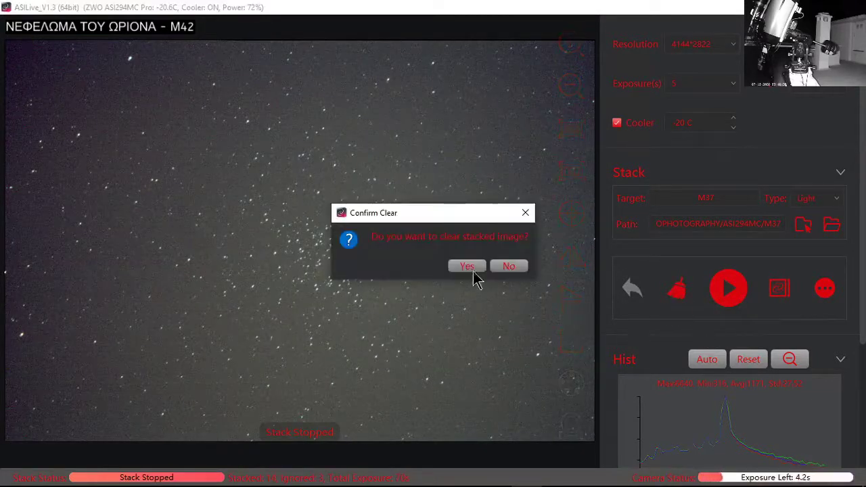
{"action": "left_click", "coordinate": [473, 271]}
{"action": "left_click", "coordinate": [725, 300]}
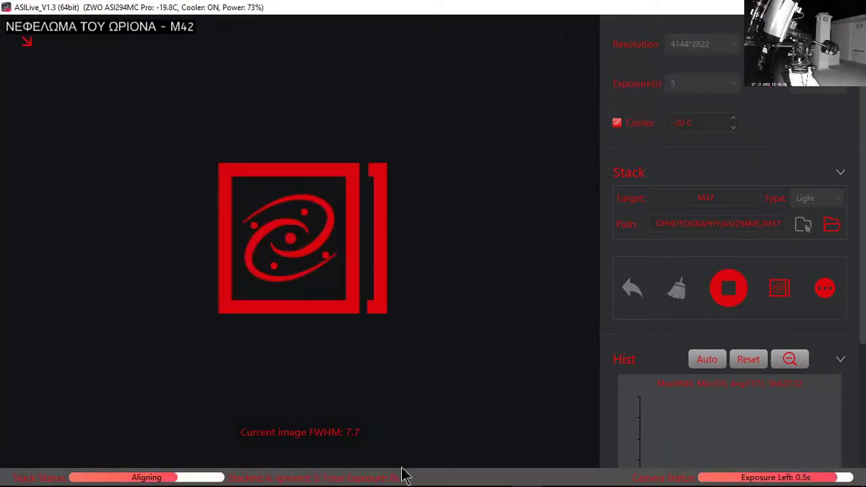
- Change the FWHM filter limit, then restart the M37 stack with the previous stacked image cleared
{"action": "left_click", "coordinate": [825, 289]}
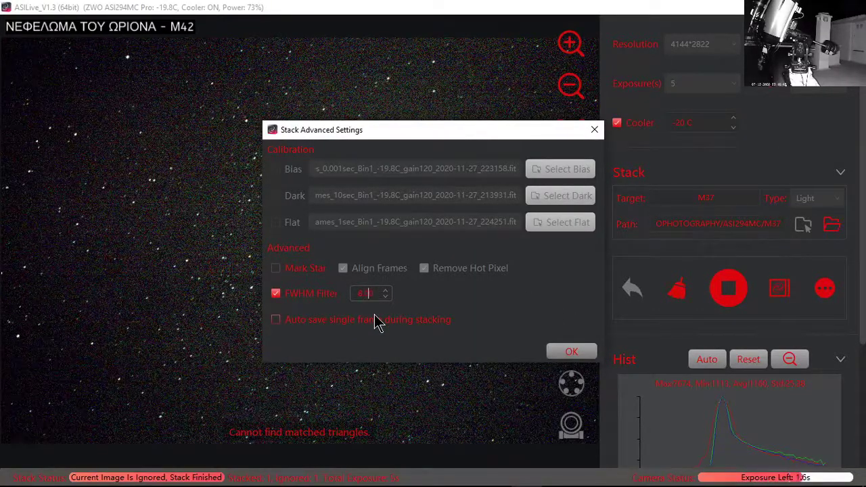
{"action": "left_click", "coordinate": [572, 352]}
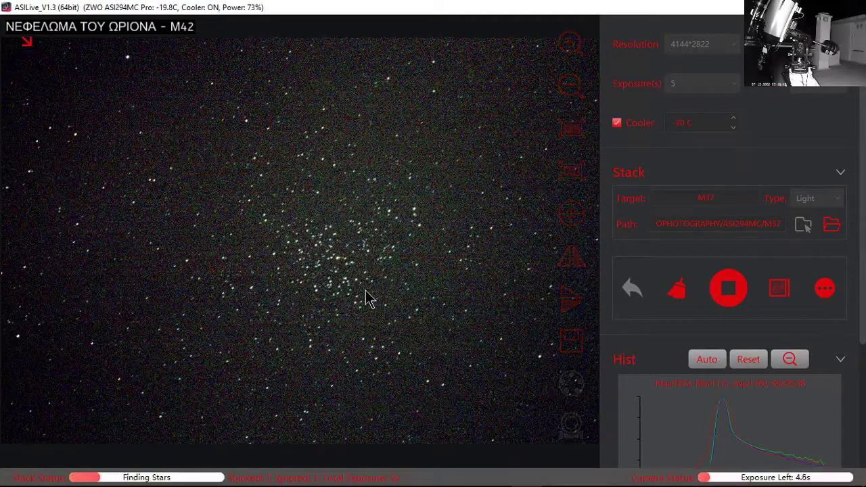
{"action": "scroll", "coordinate": [369, 298], "scroll_direction": "up", "scroll_amount": 2}
{"action": "scroll", "coordinate": [365, 298], "scroll_direction": "down", "scroll_amount": 2}
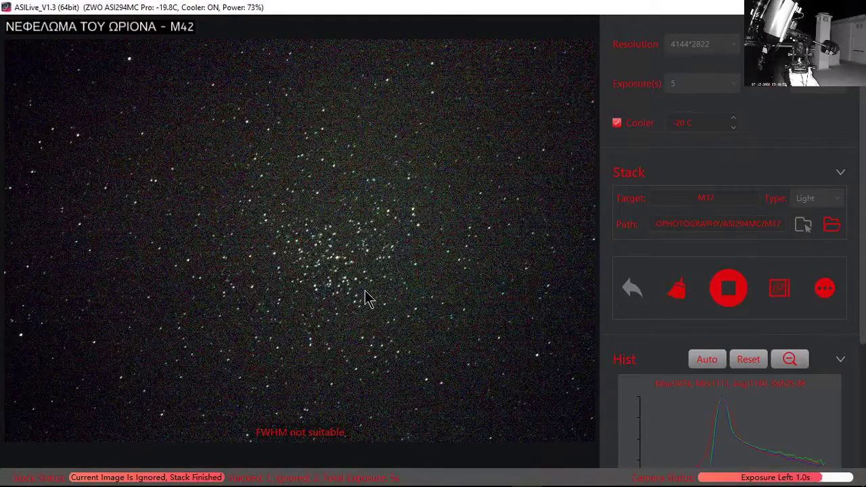
{"action": "left_click", "coordinate": [728, 294]}
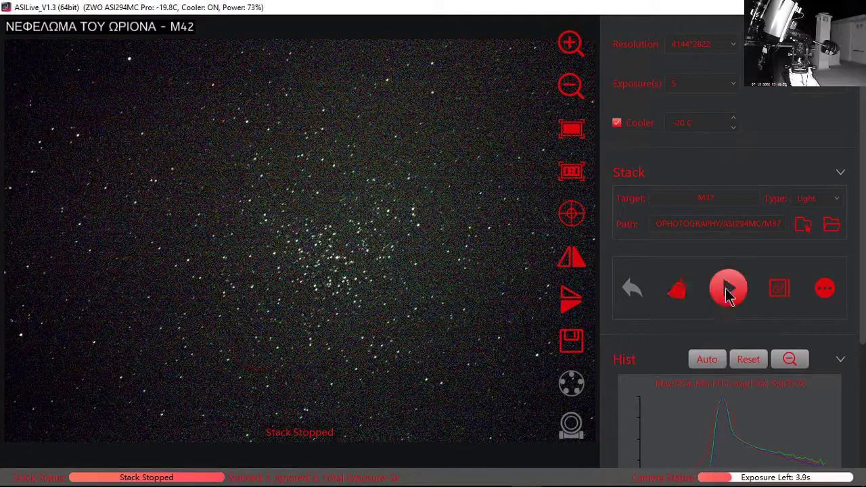
{"action": "left_click", "coordinate": [728, 291]}
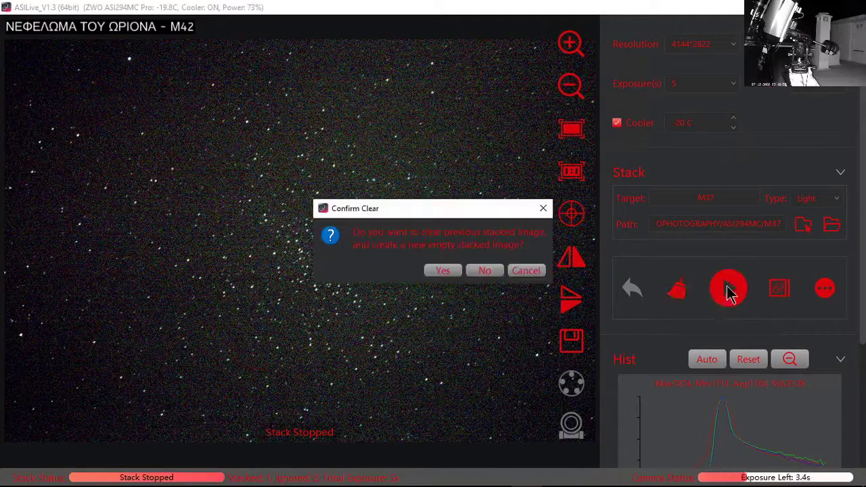
{"action": "left_click", "coordinate": [443, 270]}
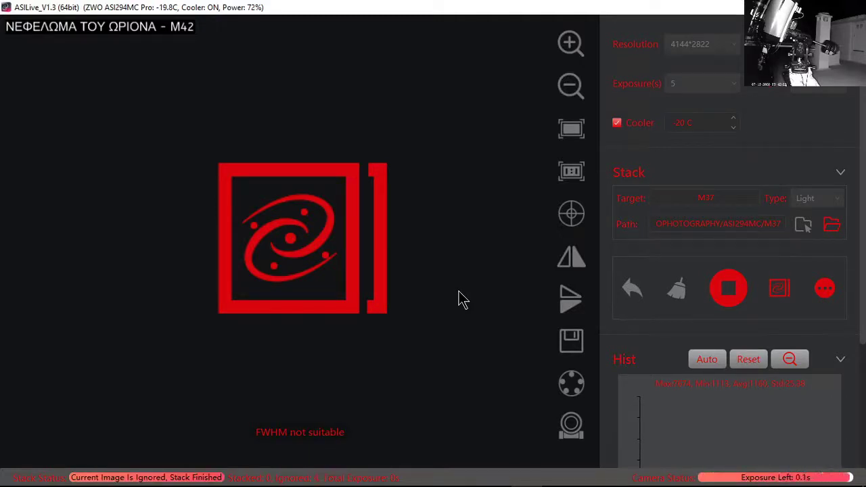
- Display the single M37 frame instead of the stack and turn on automatic histogram stretching
{"action": "left_click", "coordinate": [434, 474]}
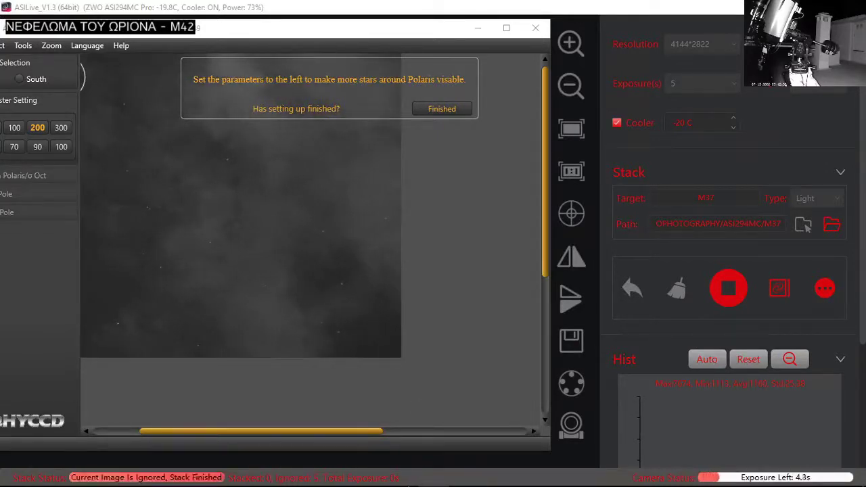
{"action": "left_click", "coordinate": [439, 477]}
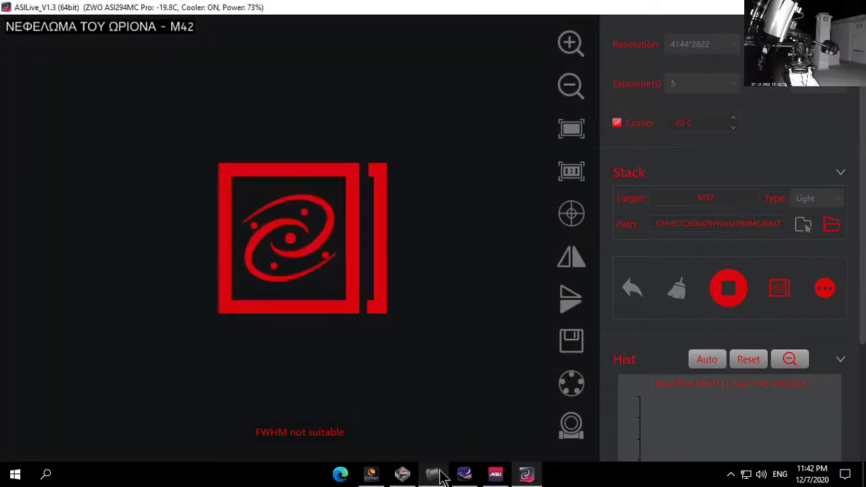
{"action": "left_click", "coordinate": [790, 297]}
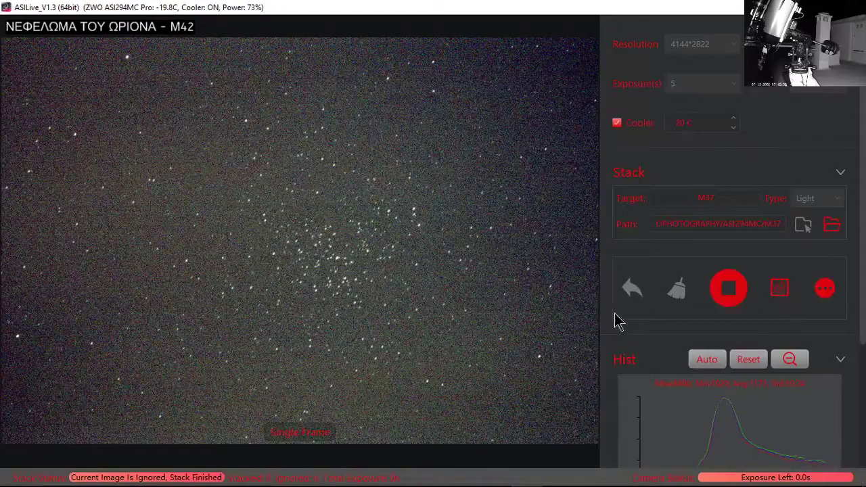
{"action": "left_click", "coordinate": [704, 361]}
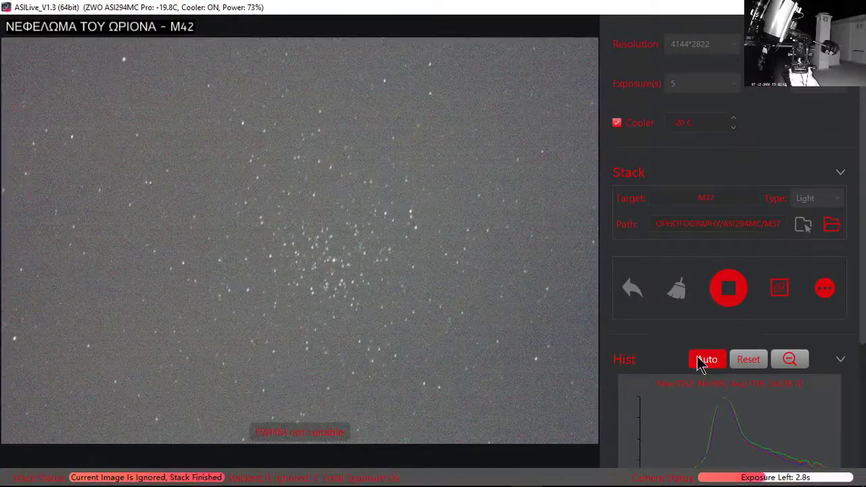
- Restart the M37 live stack and set the FWHM filter limit to 9.00
{"action": "left_click", "coordinate": [732, 292]}
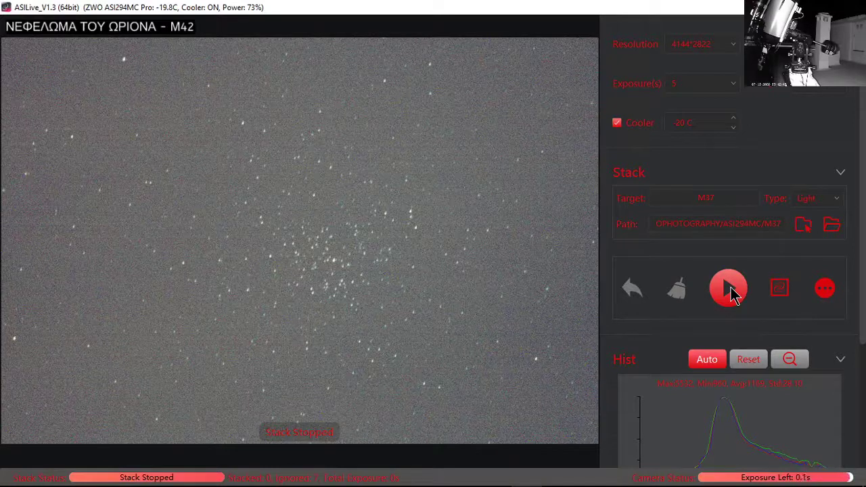
{"action": "left_click", "coordinate": [733, 292]}
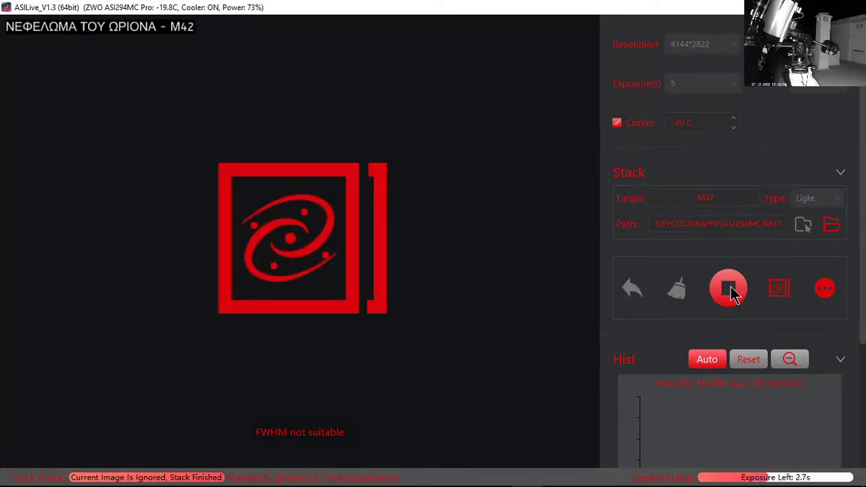
{"action": "left_click", "coordinate": [824, 292]}
{"action": "left_click", "coordinate": [385, 290]}
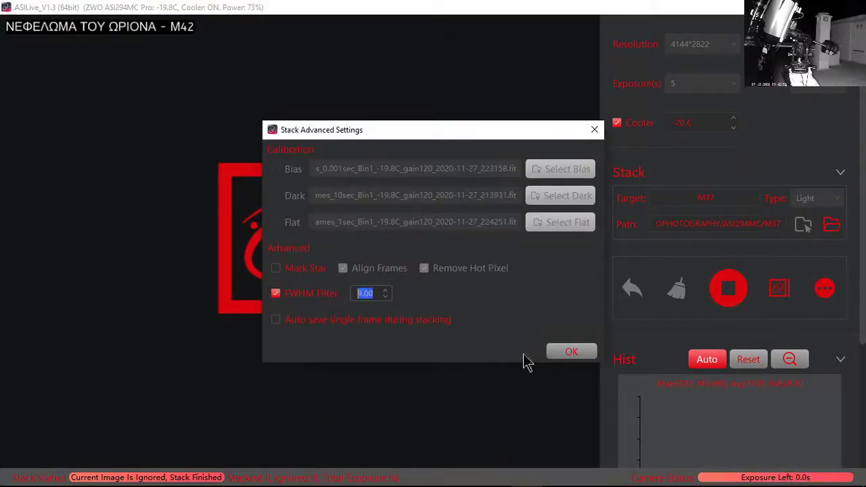
{"action": "left_click", "coordinate": [572, 353]}
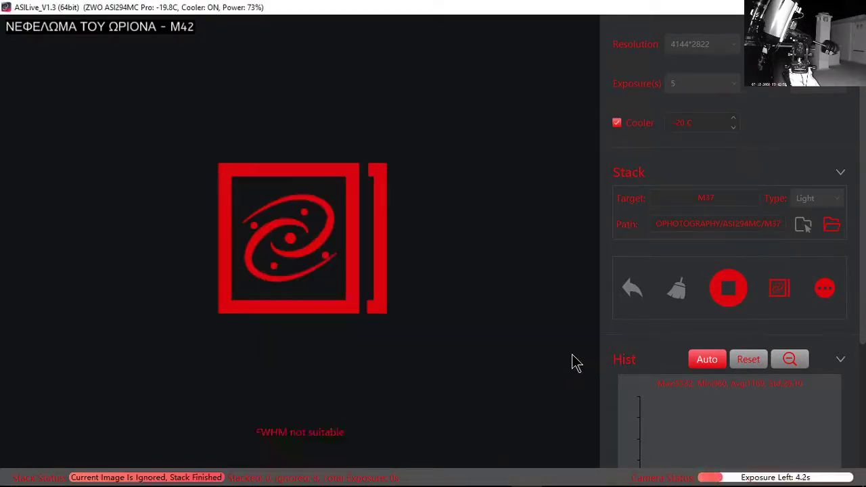
- Inspect the M37 stack up close, then restart stacking with a new empty stacked image
{"action": "left_click_drag", "start_coordinate": [863, 218], "coordinate": [864, 159]}
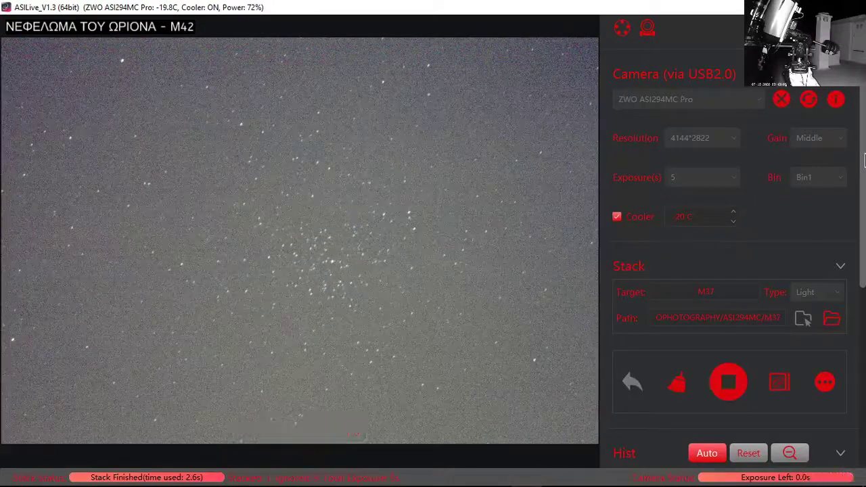
{"action": "scroll", "coordinate": [385, 288], "scroll_direction": "up", "scroll_amount": 3}
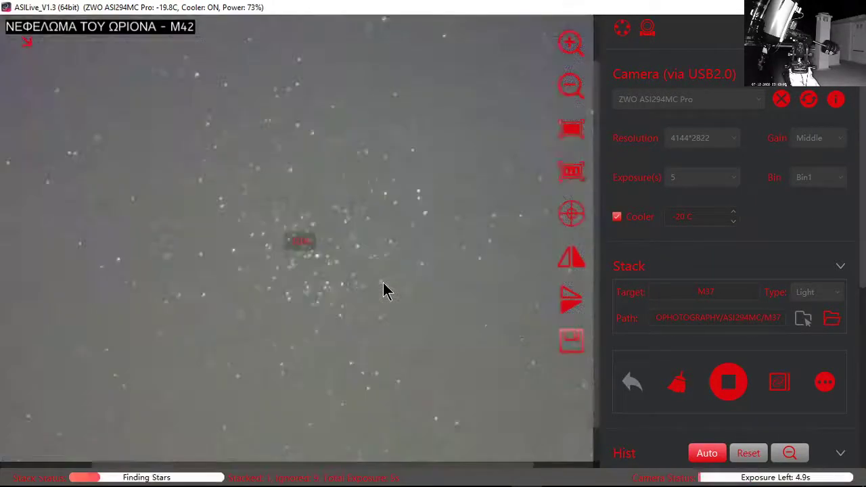
{"action": "scroll", "coordinate": [383, 289], "scroll_direction": "down", "scroll_amount": 1}
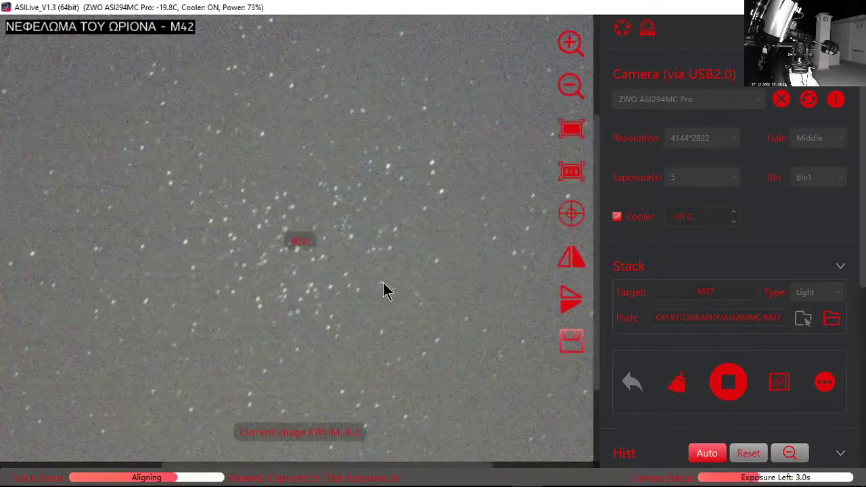
{"action": "scroll", "coordinate": [383, 289], "scroll_direction": "down", "scroll_amount": 1}
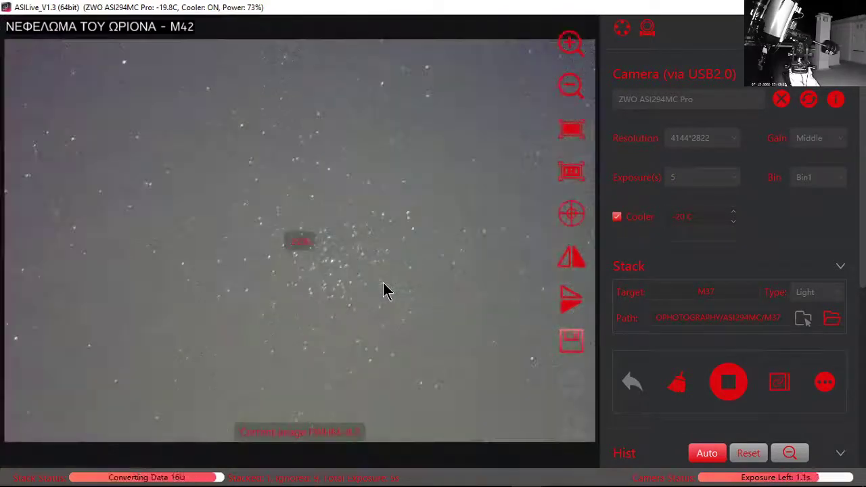
{"action": "left_click", "coordinate": [729, 394]}
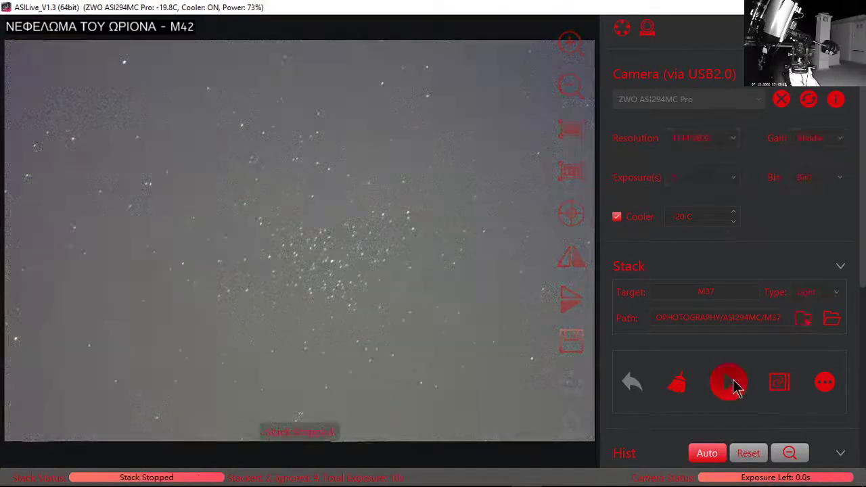
{"action": "left_click", "coordinate": [731, 385]}
{"action": "left_click", "coordinate": [446, 279]}
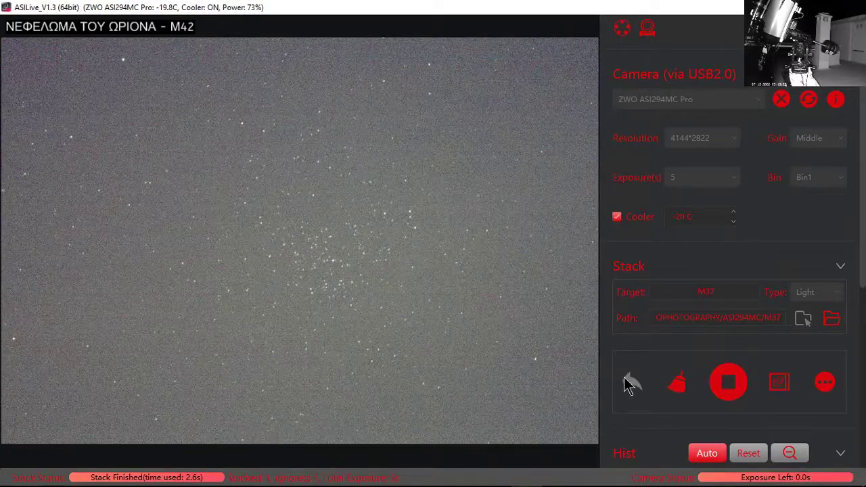
- Lower the FWHM filter limit to 8.0 in the advanced stack settings
{"action": "mouse_move", "coordinate": [350, 297]}
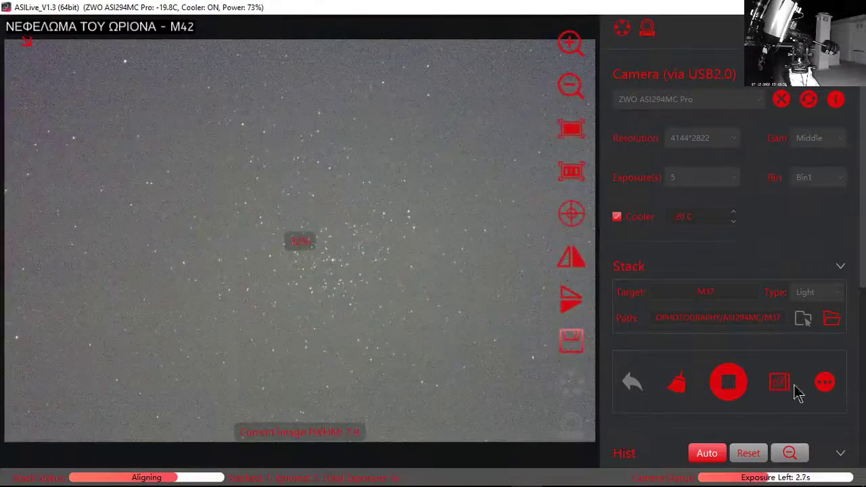
{"action": "left_click", "coordinate": [825, 384]}
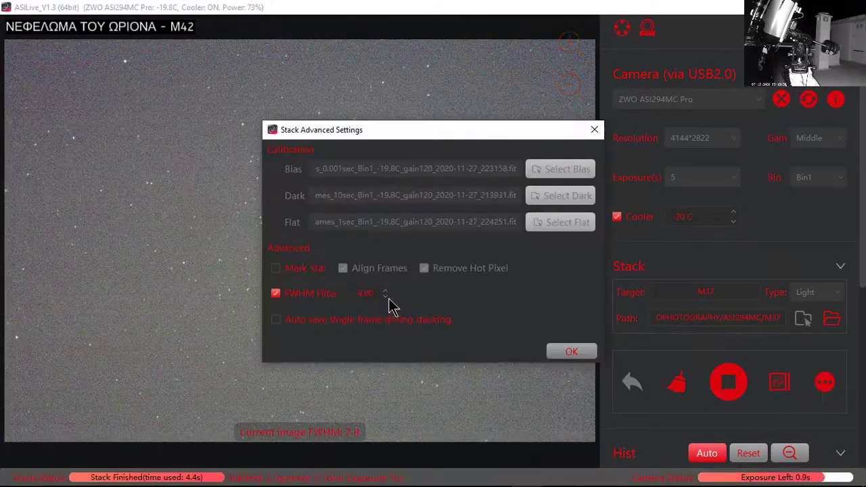
{"action": "left_click", "coordinate": [361, 294]}
{"action": "left_click", "coordinate": [385, 297]}
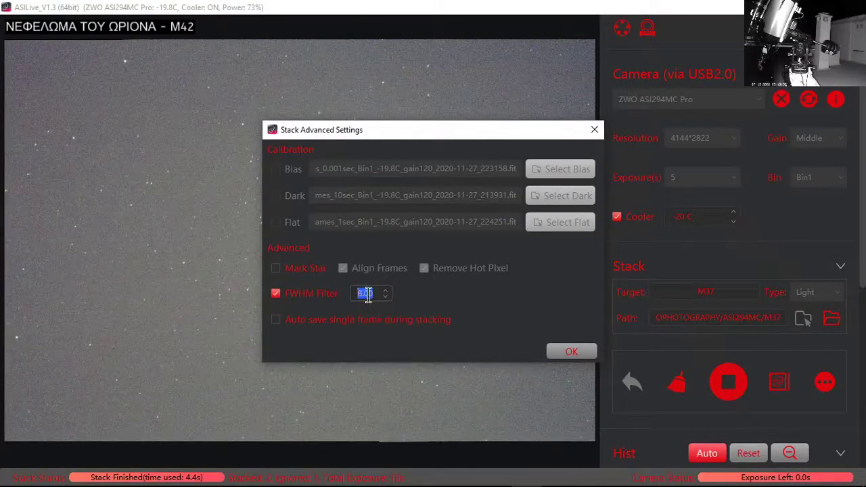
{"action": "left_click", "coordinate": [366, 294]}
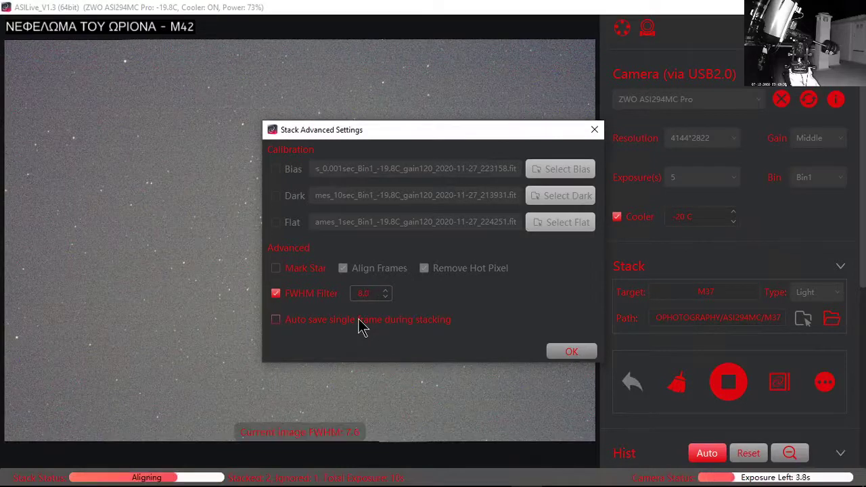
{"action": "left_click", "coordinate": [567, 351]}
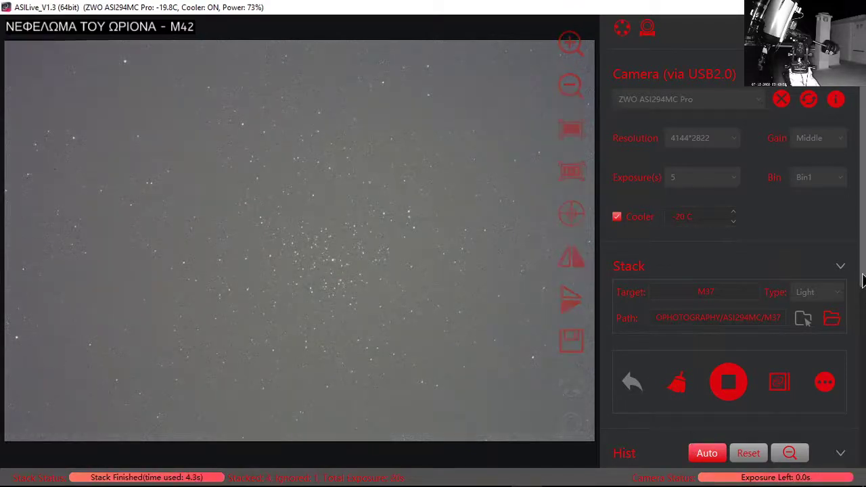
- Darken the stacked image by raising the histogram's black point to about 1200 and its white point to 1395
{"action": "left_click_drag", "start_coordinate": [863, 280], "coordinate": [853, 362]}
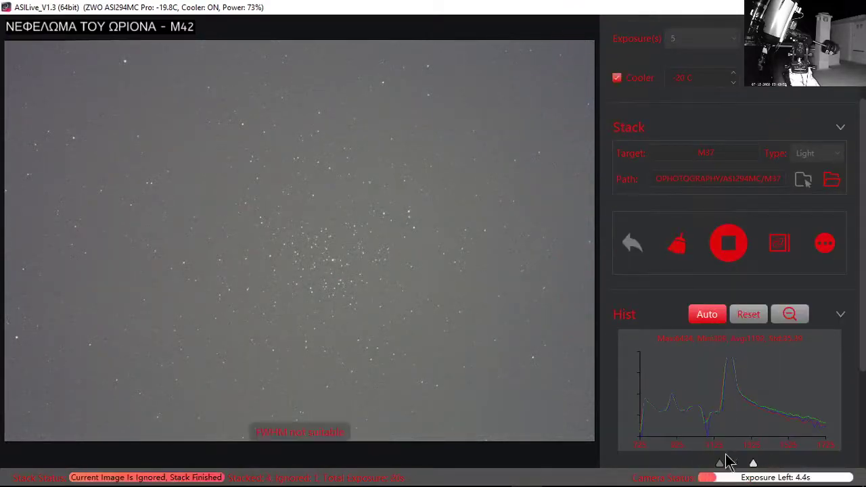
{"action": "left_click_drag", "start_coordinate": [721, 464], "coordinate": [765, 464]}
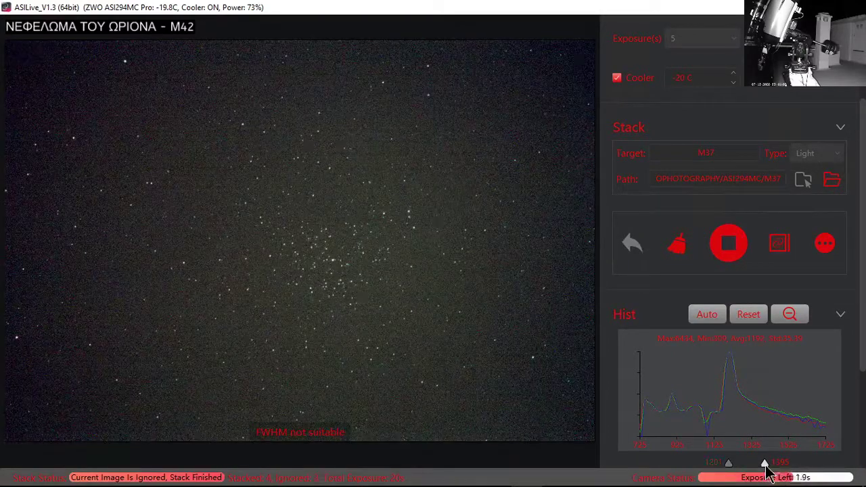
- Nudge the histogram's black point slightly higher to darken the M37 background
{"action": "scroll", "coordinate": [364, 269], "scroll_direction": "up", "scroll_amount": 2}
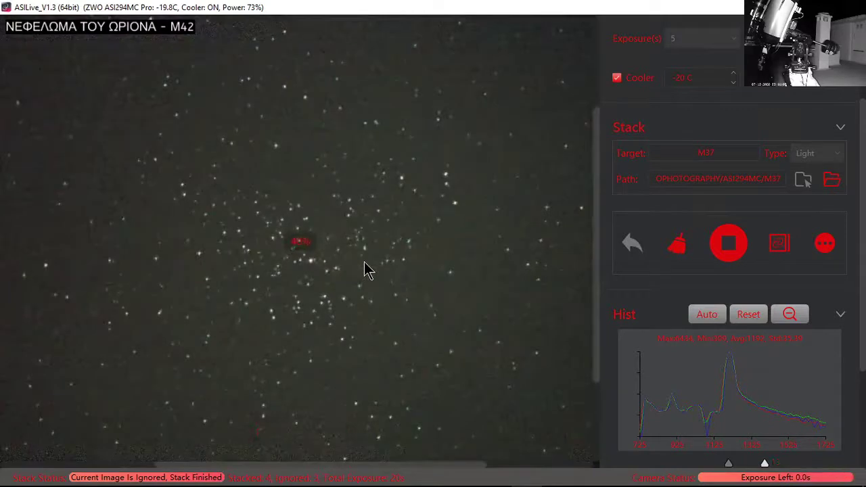
{"action": "scroll", "coordinate": [364, 269], "scroll_direction": "down", "scroll_amount": 2}
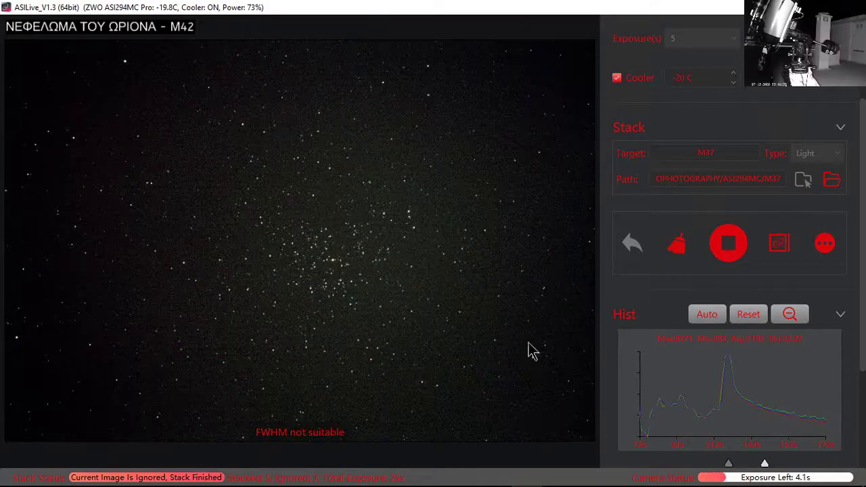
{"action": "left_click_drag", "start_coordinate": [861, 316], "coordinate": [853, 381]}
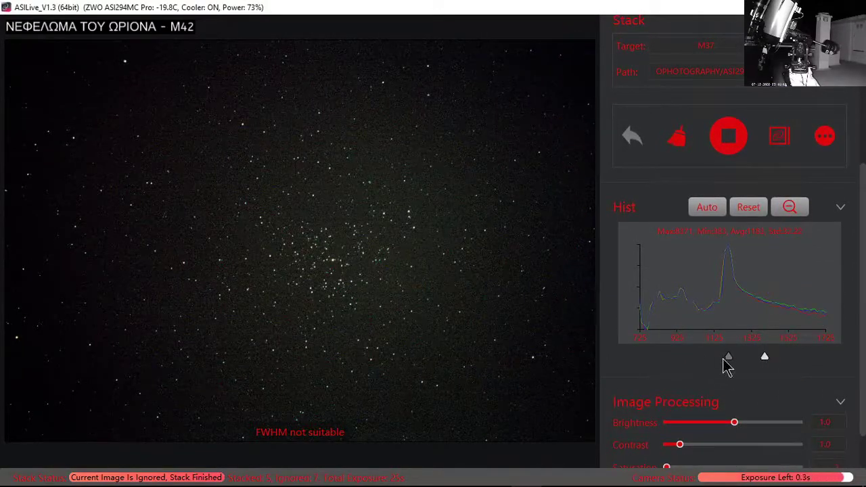
{"action": "left_click_drag", "start_coordinate": [728, 359], "coordinate": [729, 359]}
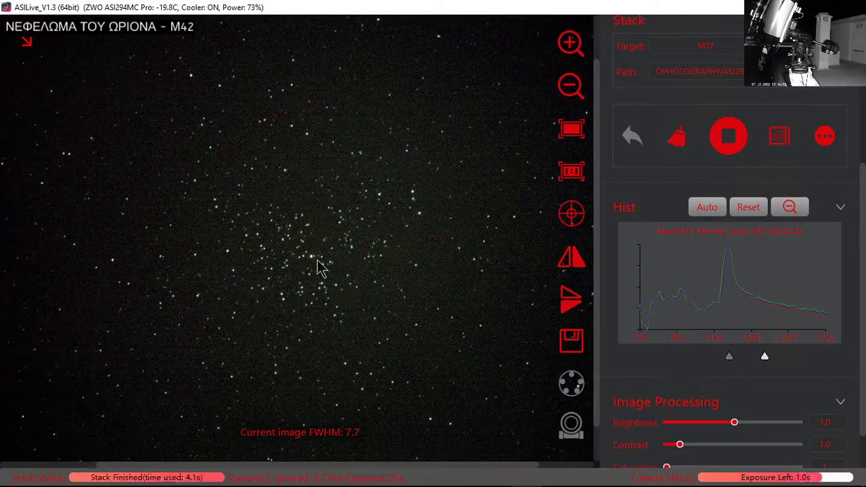
- Examine the stars in the centre of the M37 stack up close, then return to the full frame
{"action": "scroll", "coordinate": [322, 268], "scroll_direction": "up", "scroll_amount": 1}
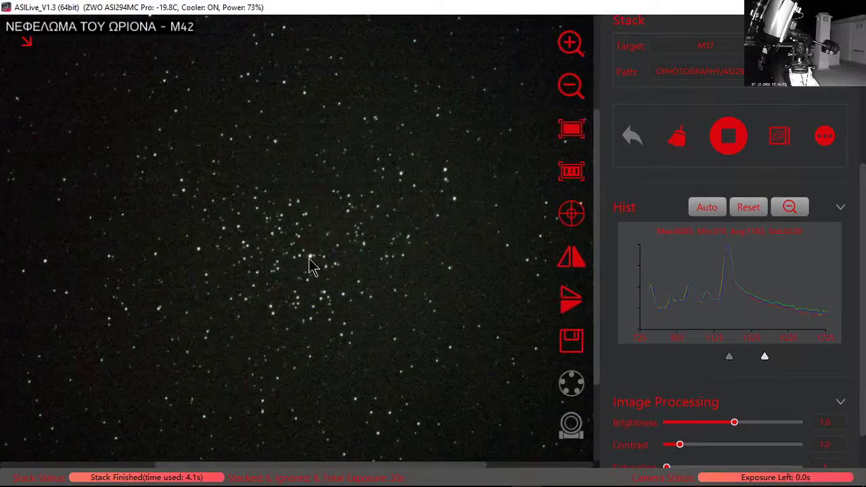
{"action": "scroll", "coordinate": [310, 265], "scroll_direction": "up", "scroll_amount": 1}
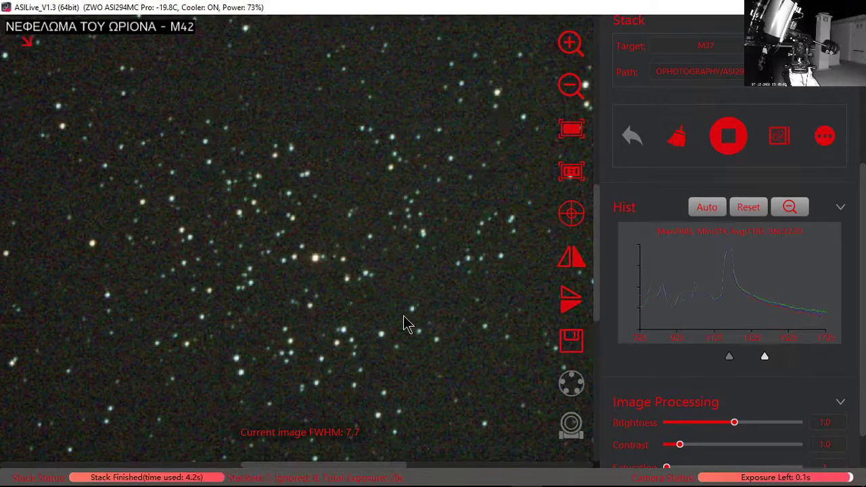
{"action": "scroll", "coordinate": [406, 324], "scroll_direction": "down", "scroll_amount": 1}
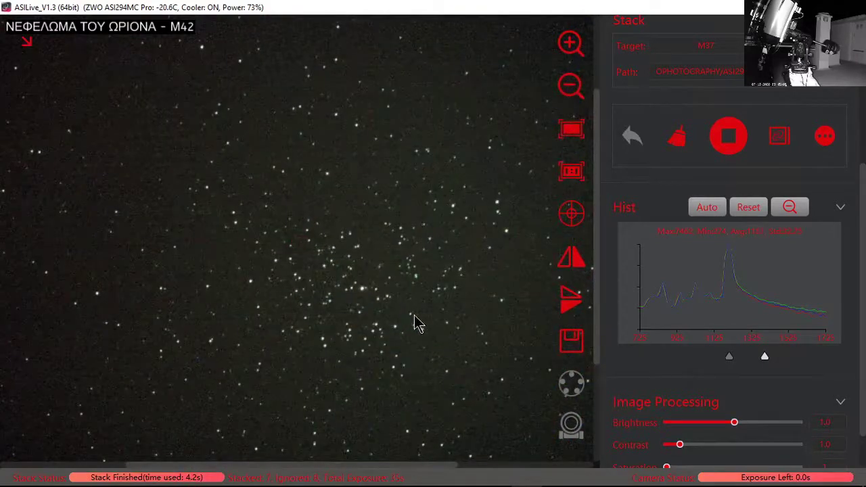
{"action": "mouse_move", "coordinate": [392, 323]}
{"action": "left_mouse_down"}
{"action": "mouse_move", "coordinate": [357, 331]}
{"action": "mouse_move", "coordinate": [363, 339]}
{"action": "mouse_move", "coordinate": [374, 321]}
{"action": "left_mouse_up"}
{"action": "scroll", "coordinate": [371, 321], "scroll_direction": "down", "scroll_amount": 1}
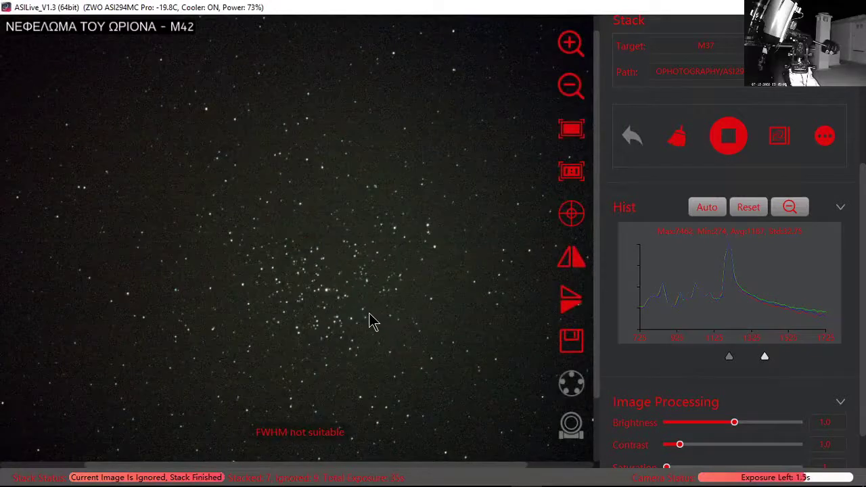
{"action": "scroll", "coordinate": [370, 321], "scroll_direction": "down", "scroll_amount": 1}
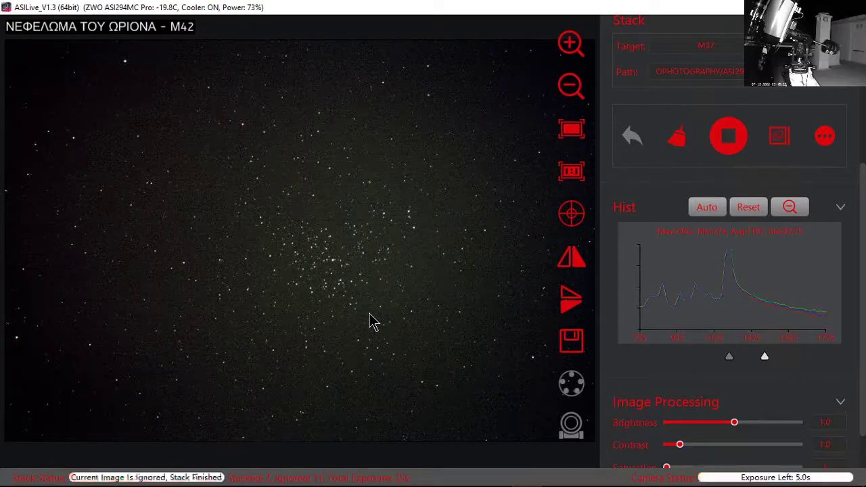
{"action": "scroll", "coordinate": [697, 126], "scroll_direction": "up", "scroll_amount": 2}
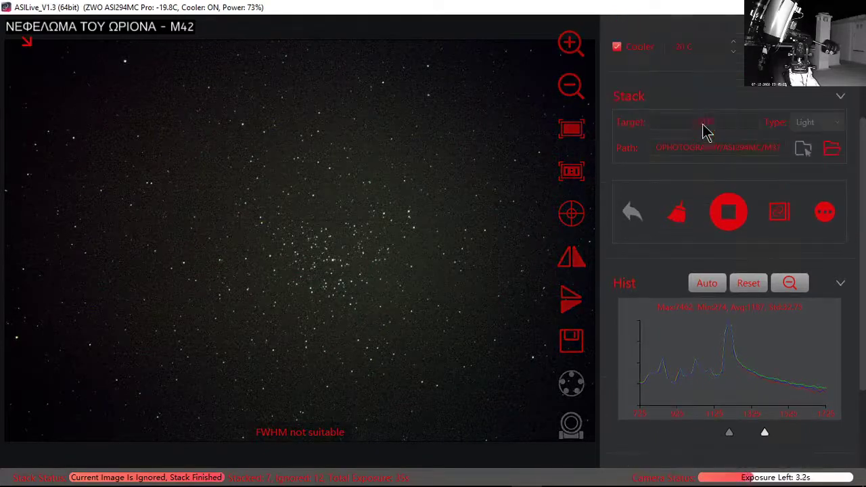
{"action": "double_click", "coordinate": [693, 49]}
{"action": "scroll", "coordinate": [727, 146], "scroll_direction": "up", "scroll_amount": 2}
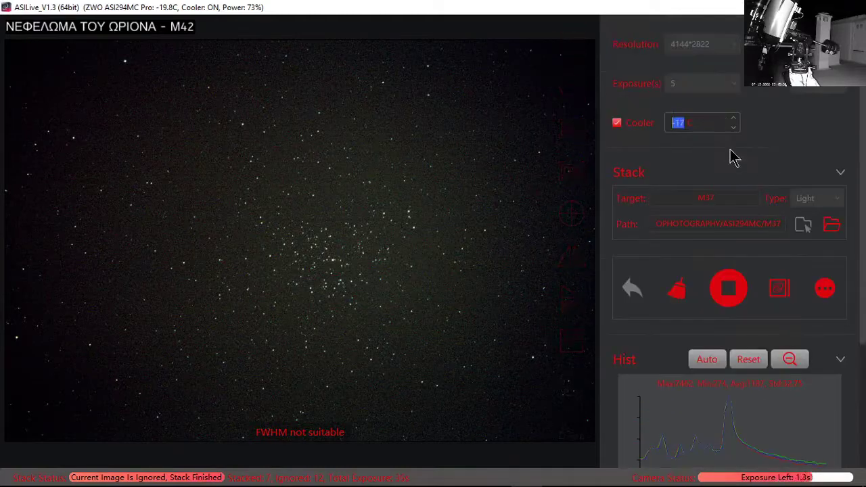
{"action": "scroll", "coordinate": [704, 154], "scroll_direction": "down", "scroll_amount": 1}
{"action": "scroll", "coordinate": [700, 153], "scroll_direction": "up", "scroll_amount": 3}
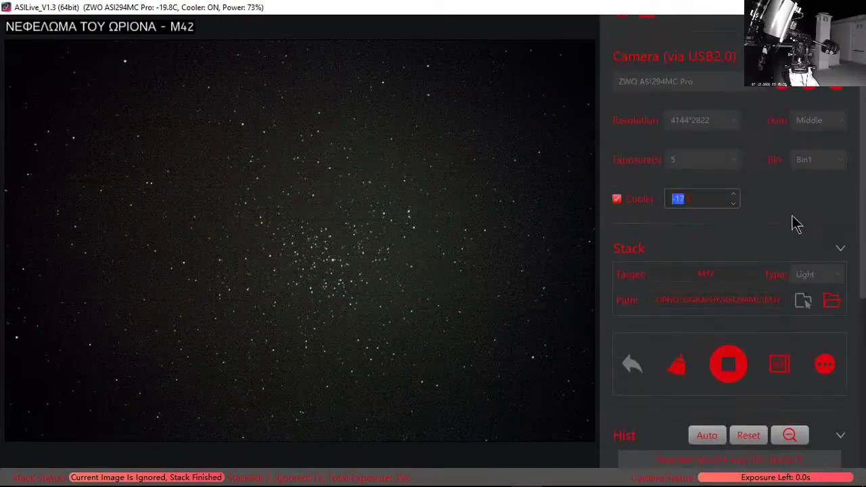
{"action": "left_click", "coordinate": [794, 226]}
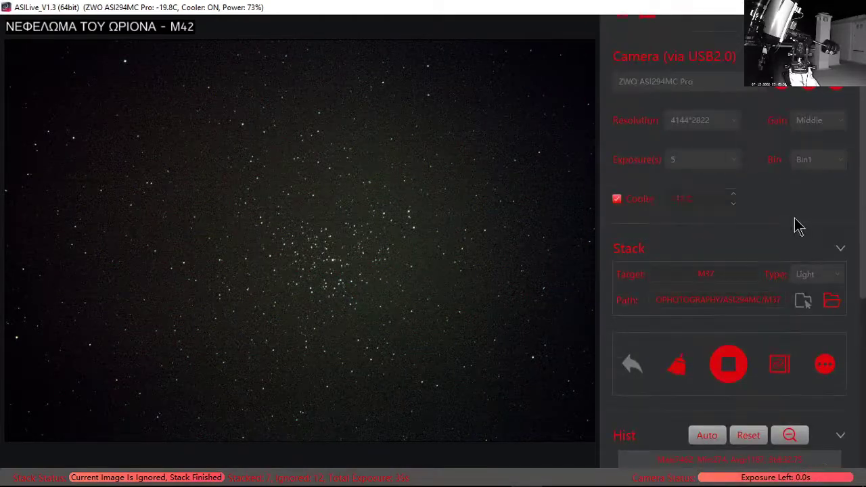
{"action": "left_click", "coordinate": [733, 195]}
{"action": "left_click", "coordinate": [734, 203]}
{"action": "left_click", "coordinate": [734, 202]}
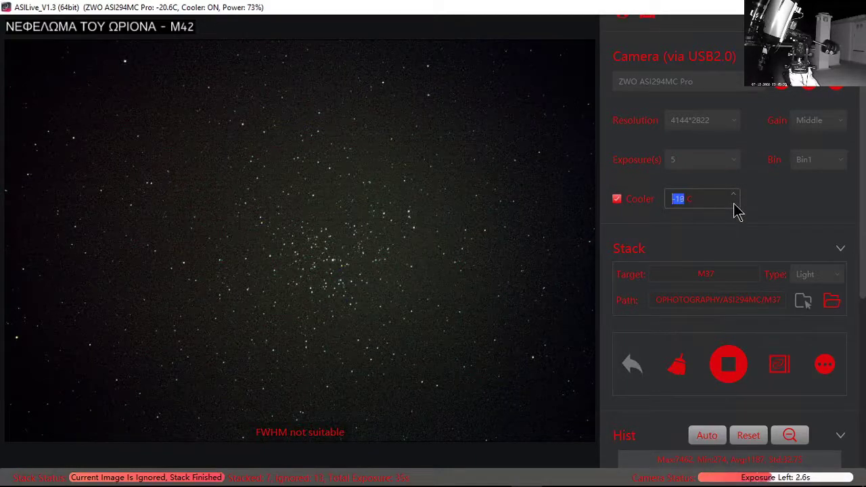
{"action": "left_click", "coordinate": [793, 195]}
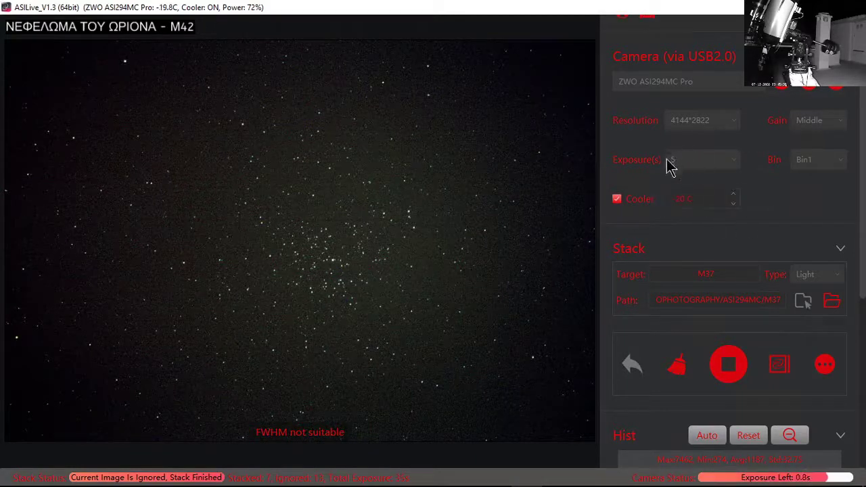
- Check the sky view in PoleMaster, then return to ASILive and examine the M37 stack up close
{"action": "mouse_move", "coordinate": [384, 384]}
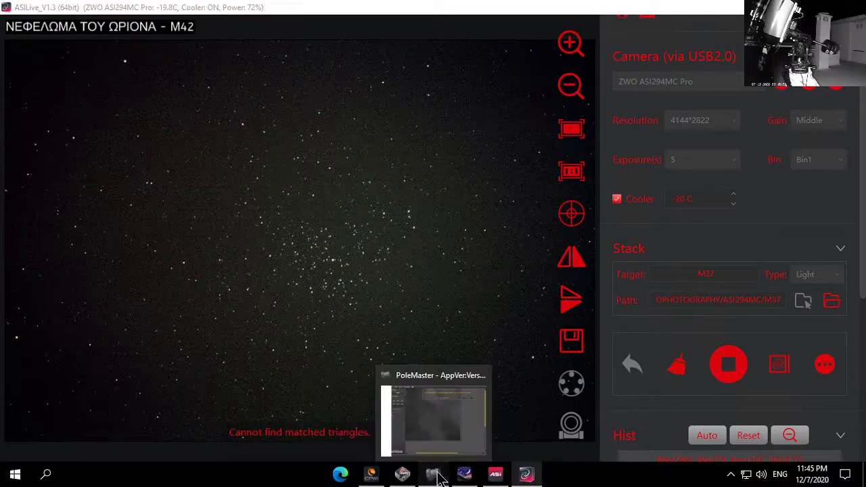
{"action": "left_click", "coordinate": [437, 476]}
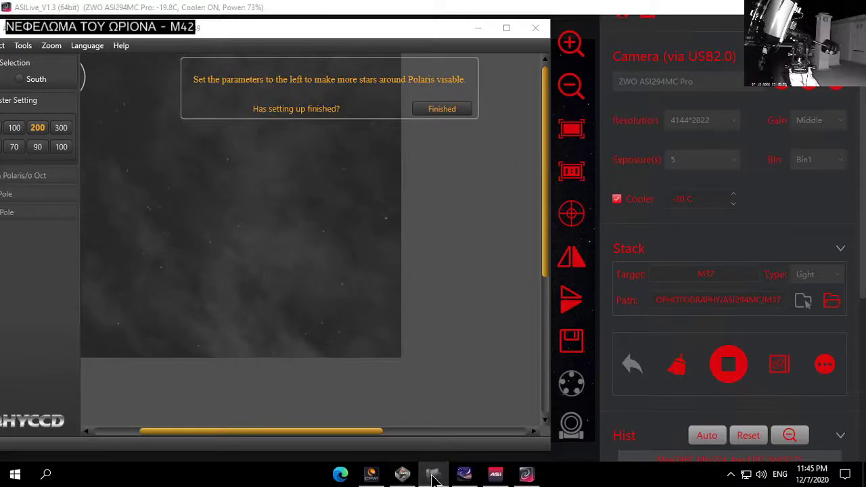
{"action": "left_click", "coordinate": [433, 476]}
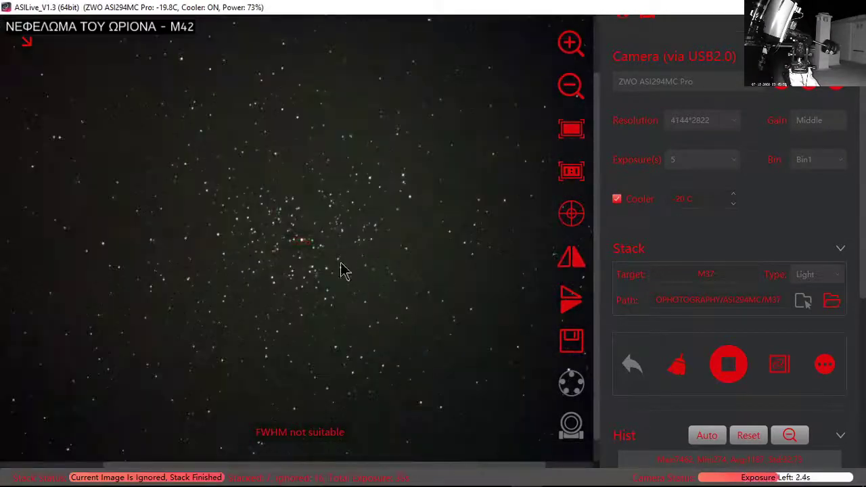
{"action": "scroll", "coordinate": [326, 277], "scroll_direction": "up", "scroll_amount": 2}
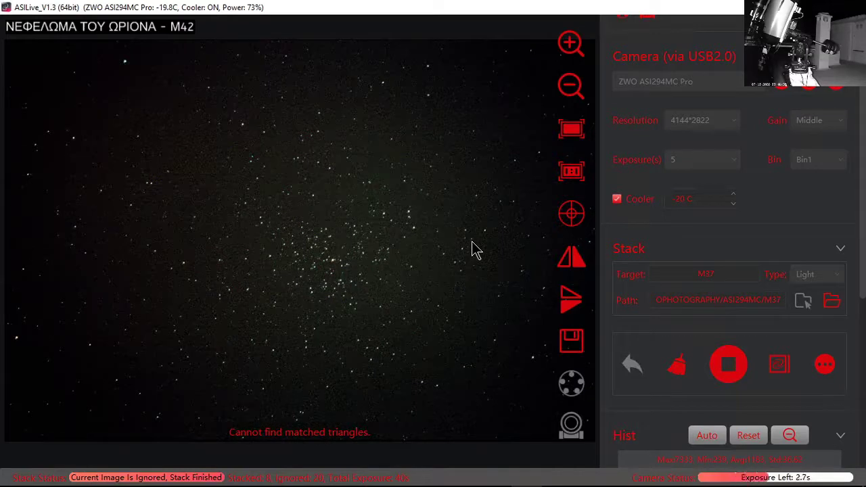
- View the latest single frame instead of the stacked image, with the histogram stretched automatically
{"action": "left_click", "coordinate": [780, 367]}
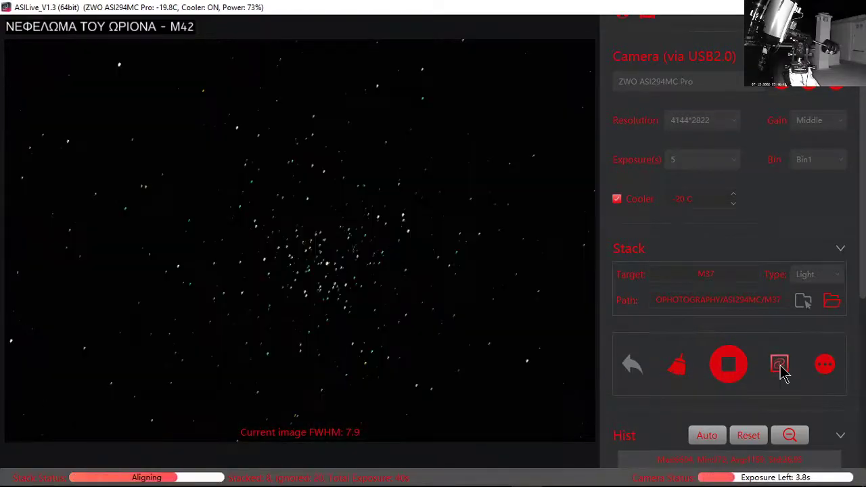
{"action": "left_click", "coordinate": [707, 437]}
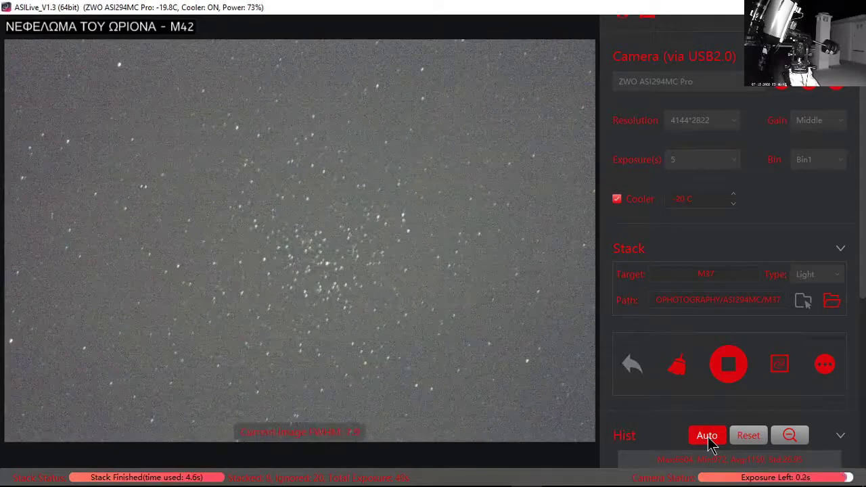
{"action": "mouse_move", "coordinate": [369, 313]}
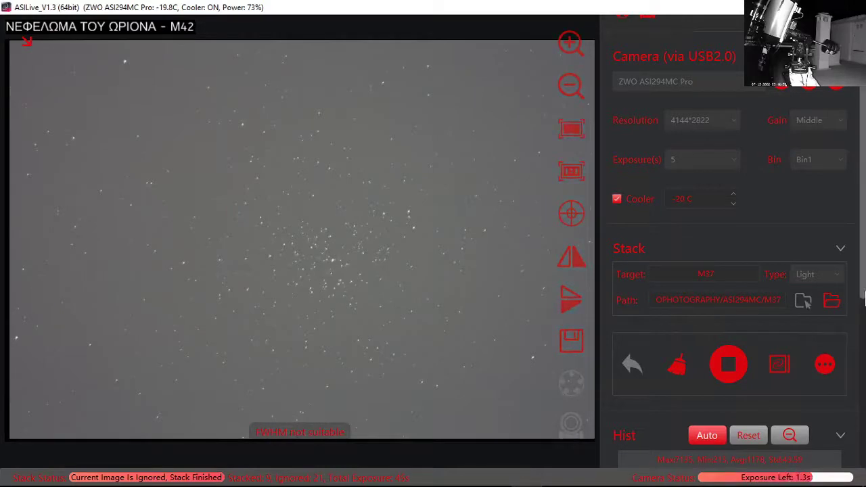
- Set the stacked image's histogram black point to about 1194 and its white point to about 1500
{"action": "left_click_drag", "start_coordinate": [864, 301], "coordinate": [855, 400]}
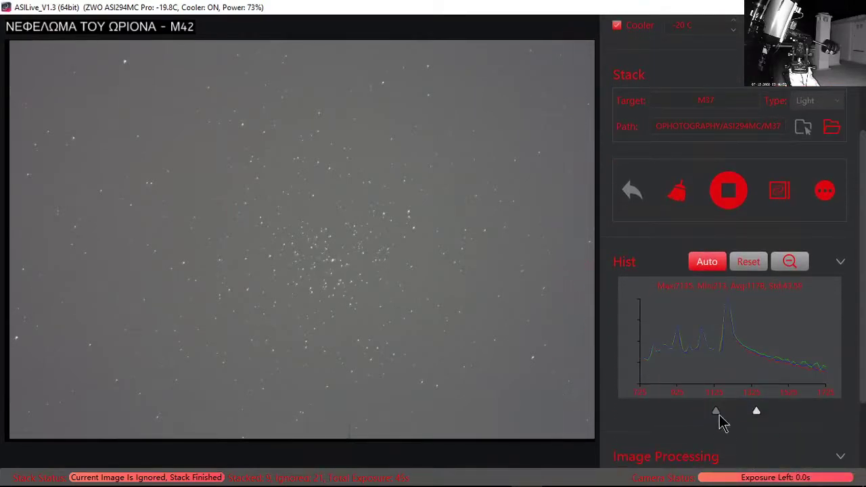
{"action": "left_click_drag", "start_coordinate": [719, 414], "coordinate": [727, 415]}
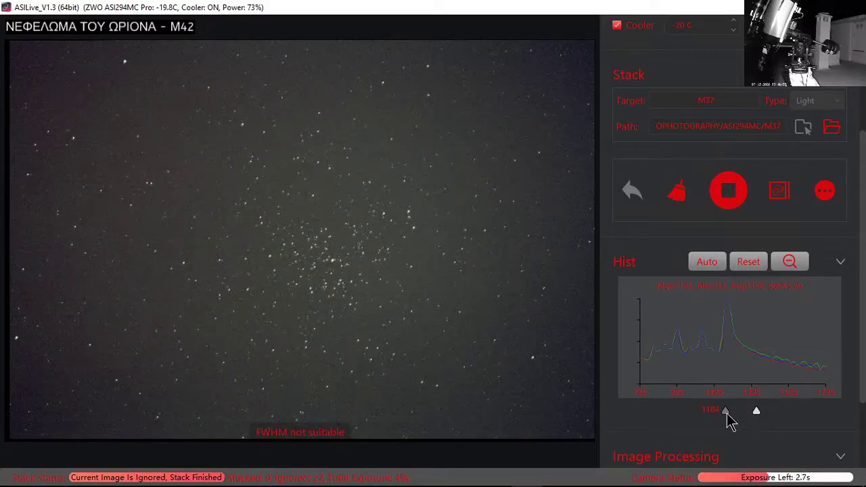
{"action": "left_click_drag", "start_coordinate": [756, 414], "coordinate": [783, 411]}
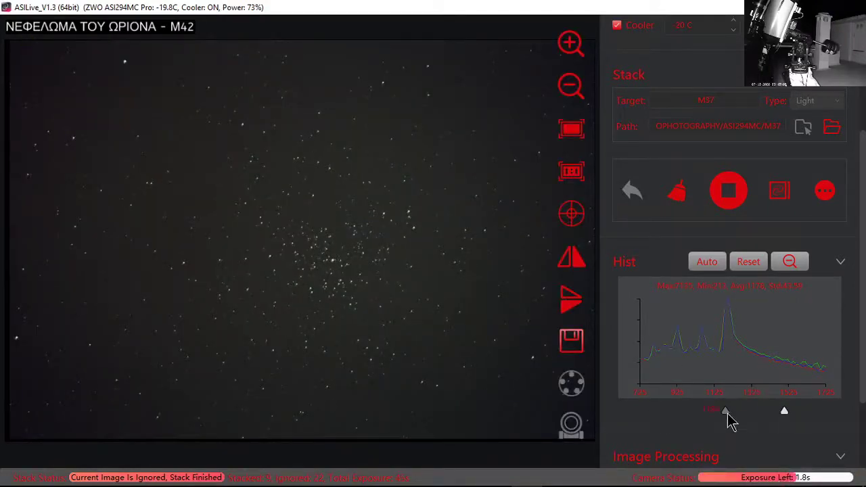
{"action": "left_click_drag", "start_coordinate": [726, 412], "coordinate": [727, 411]}
- Increase the contrast of the stacked M37 image to 1.4
{"action": "mouse_move", "coordinate": [865, 309]}
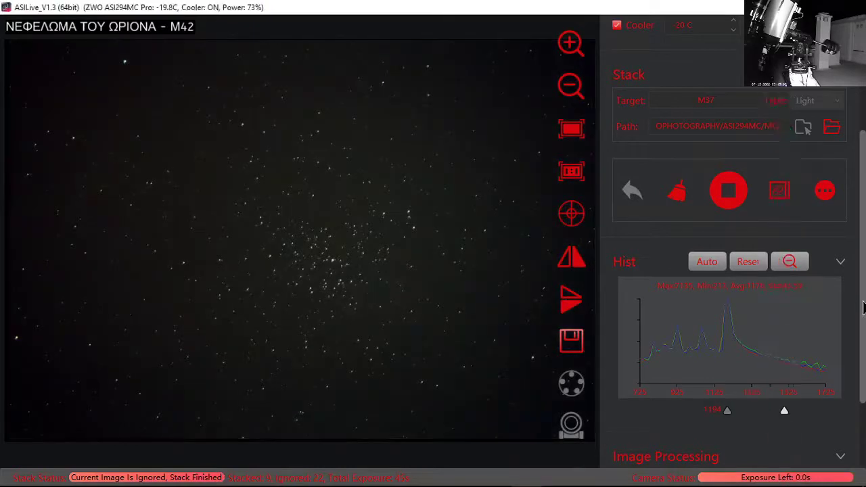
{"action": "scroll", "coordinate": [862, 325], "scroll_direction": "down", "scroll_amount": 3}
{"action": "mouse_move", "coordinate": [688, 396]}
{"action": "left_mouse_down"}
{"action": "mouse_move", "coordinate": [699, 396]}
{"action": "mouse_move", "coordinate": [685, 398]}
{"action": "left_mouse_up"}
- Examine the contrast-enhanced M37 stars up close, then check the sky for clouds in PoleMaster and return to ASILive
{"action": "scroll", "coordinate": [414, 280], "scroll_direction": "up", "scroll_amount": 1}
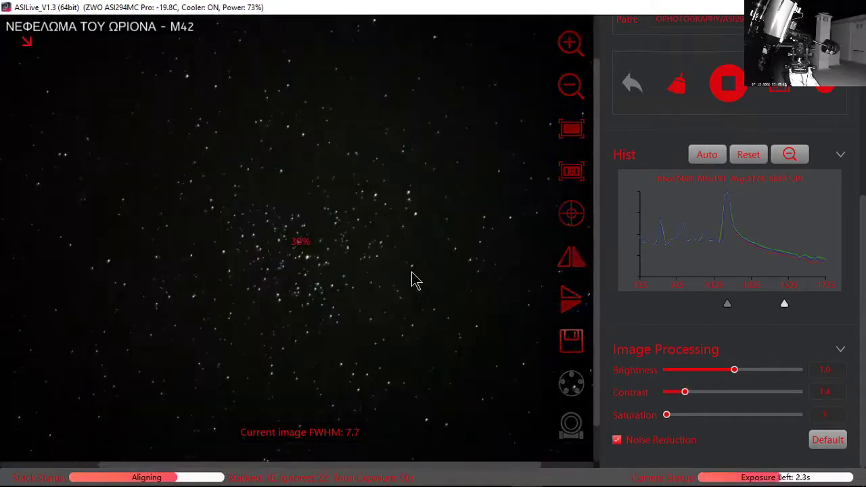
{"action": "scroll", "coordinate": [318, 299], "scroll_direction": "up", "scroll_amount": 2}
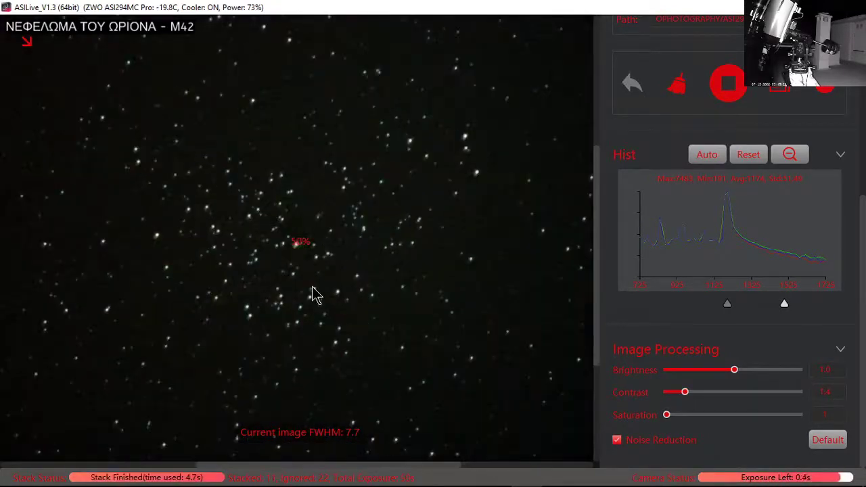
{"action": "scroll", "coordinate": [312, 294], "scroll_direction": "down", "scroll_amount": 2}
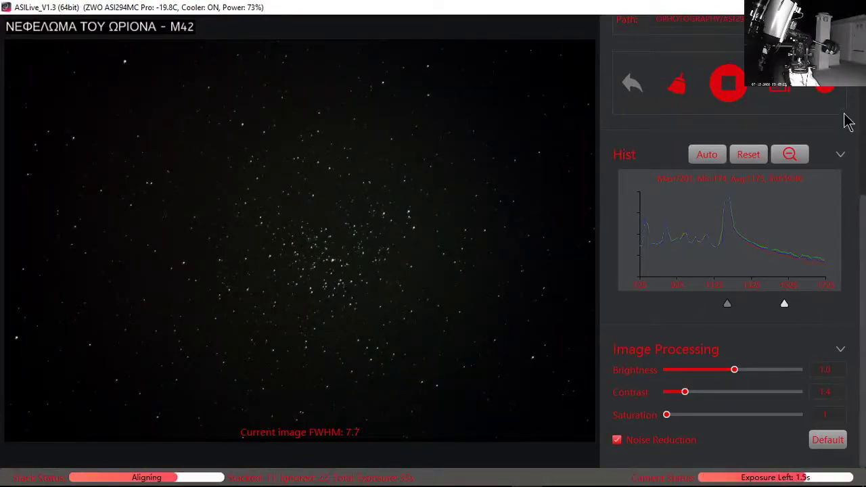
{"action": "scroll", "coordinate": [404, 270], "scroll_direction": "up", "scroll_amount": 1}
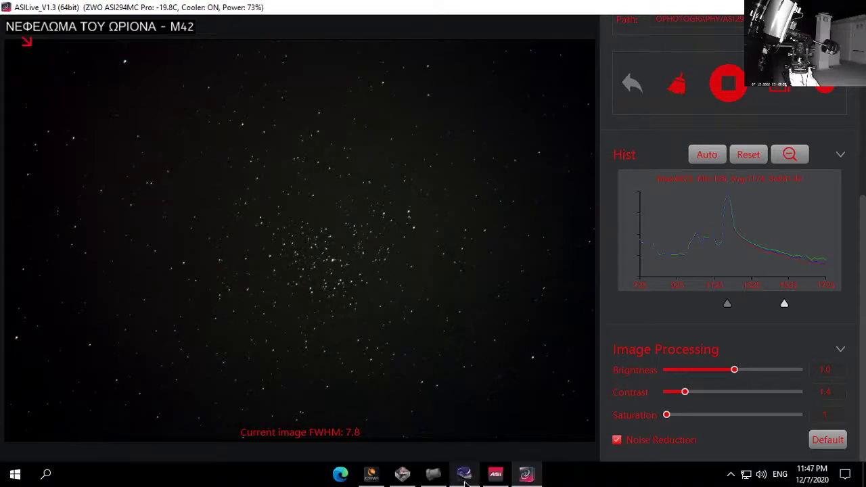
{"action": "left_click", "coordinate": [433, 474]}
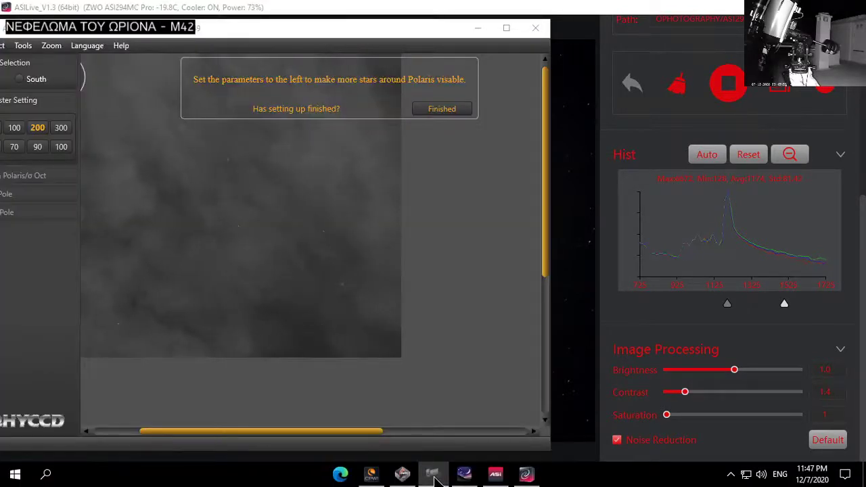
{"action": "left_click", "coordinate": [434, 476]}
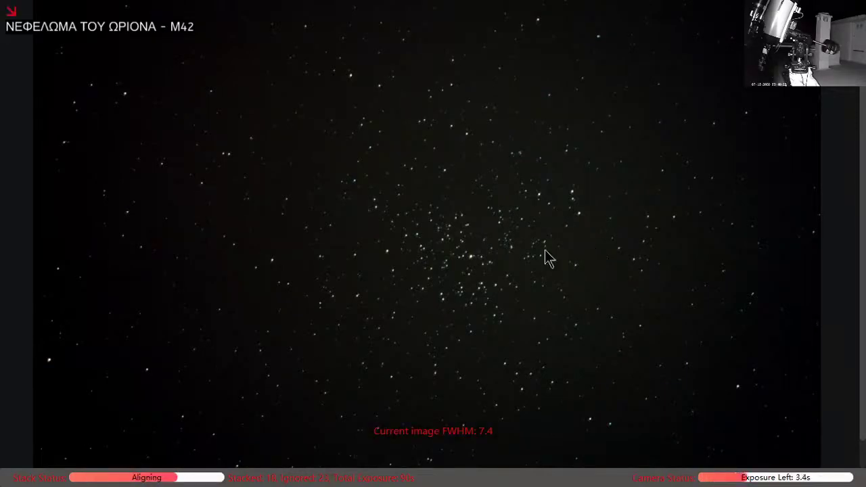
- Leave the enlarged image-only view and examine the M37 cluster in the growing stack up close
{"action": "left_click", "coordinate": [29, 39]}
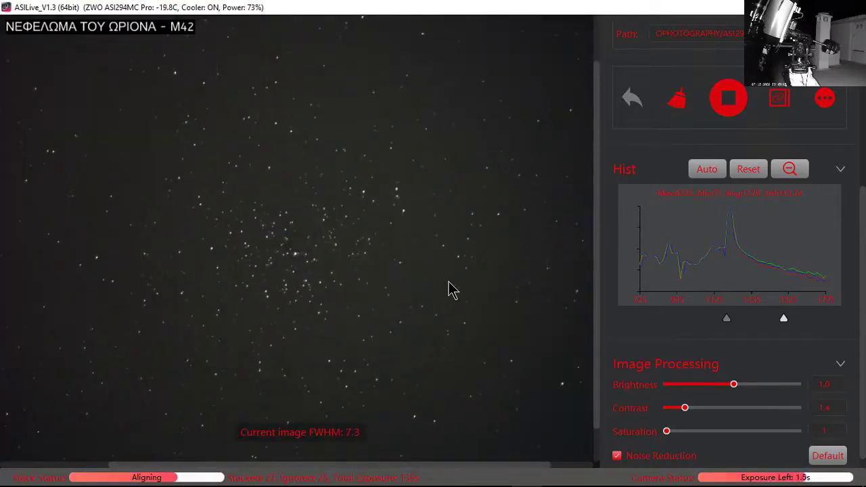
{"action": "scroll", "coordinate": [449, 290], "scroll_direction": "up", "scroll_amount": 3}
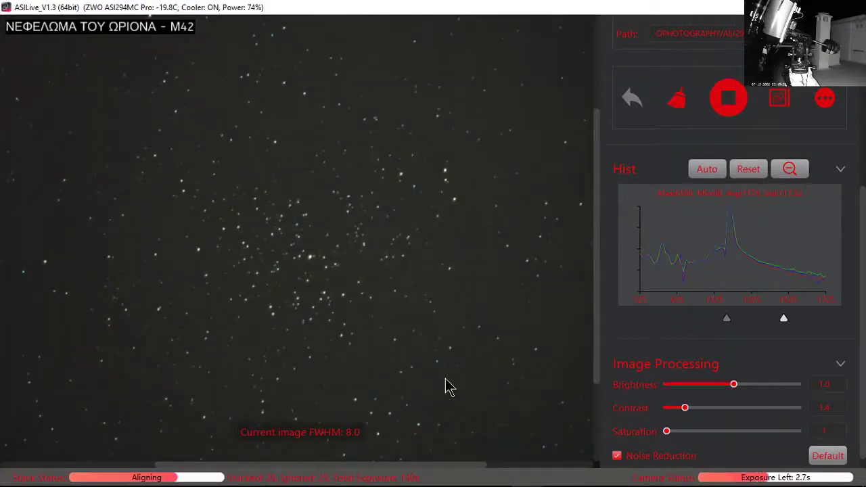
{"action": "scroll", "coordinate": [449, 387], "scroll_direction": "down", "scroll_amount": 1}
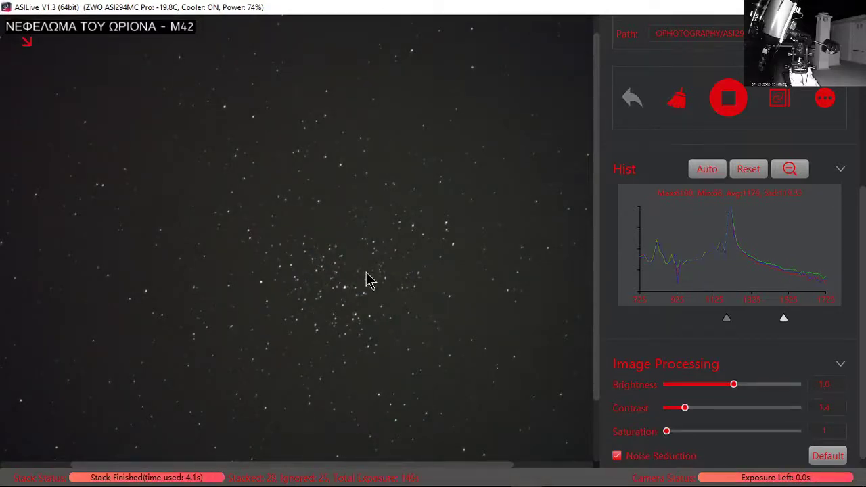
- Lower the brightness of the stacked M37 image to 0.9 and inspect the cluster
{"action": "scroll", "coordinate": [331, 265], "scroll_direction": "up", "scroll_amount": 1}
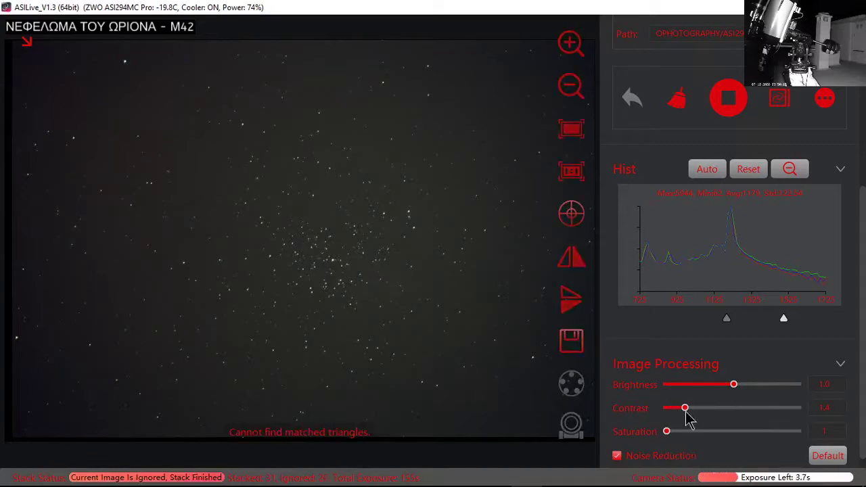
{"action": "left_click_drag", "start_coordinate": [736, 385], "coordinate": [728, 387]}
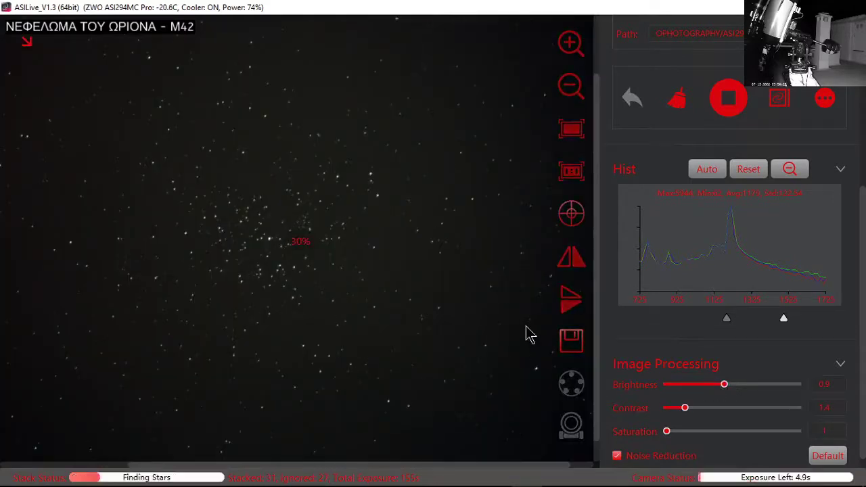
{"action": "left_click_drag", "start_coordinate": [393, 316], "coordinate": [381, 286]}
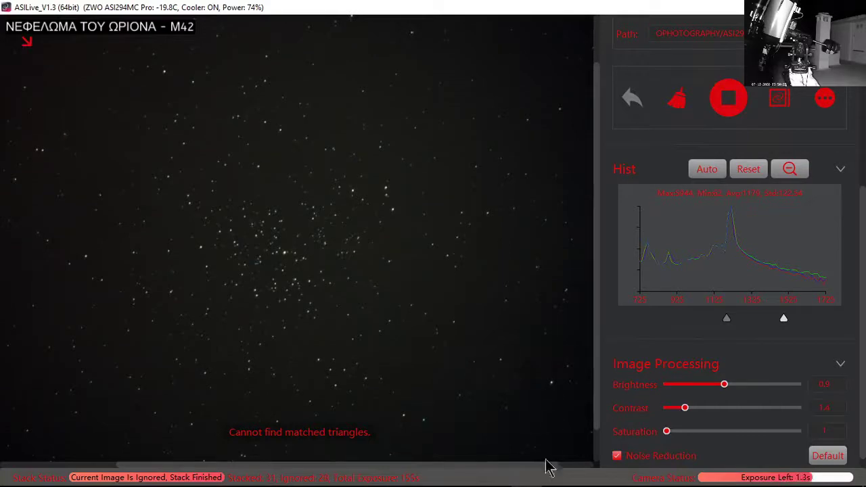
- Check the sky around Polaris for clouds in PoleMaster and return to ASILive
{"action": "left_click", "coordinate": [437, 478]}
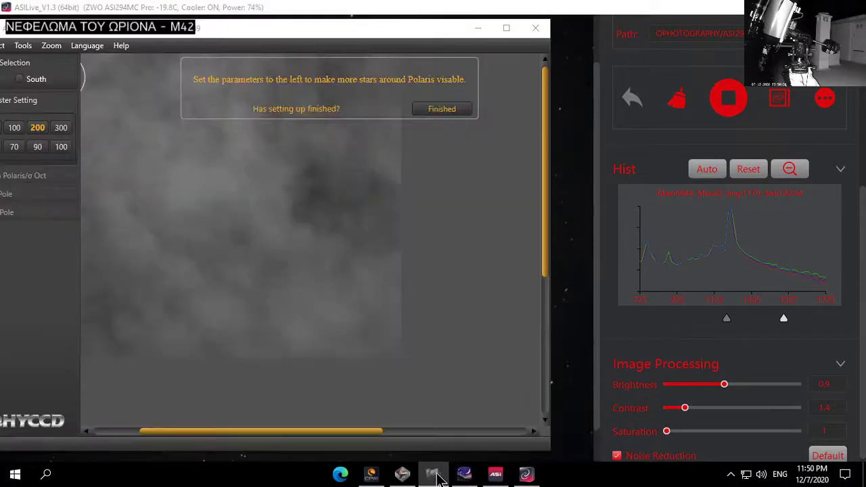
{"action": "left_click", "coordinate": [437, 478]}
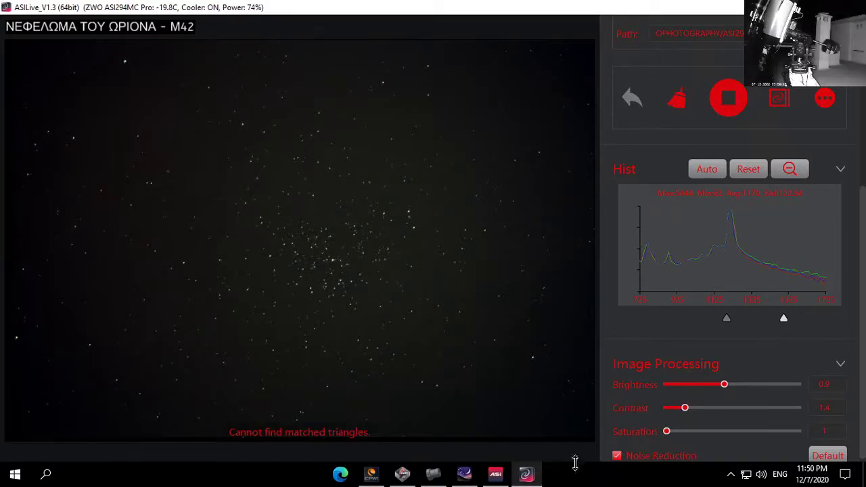
{"action": "mouse_move", "coordinate": [466, 478]}
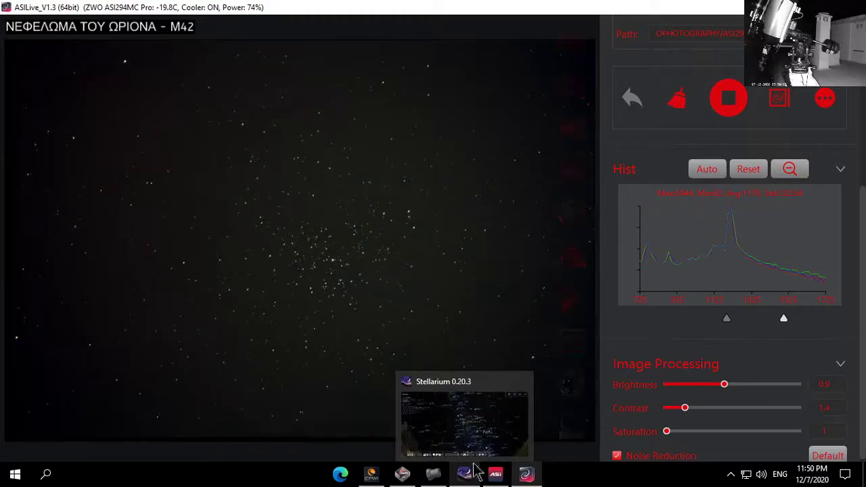
- Stop the M37 live stack and turn on the automatic histogram stretch for the single frames
{"action": "left_click", "coordinate": [730, 100]}
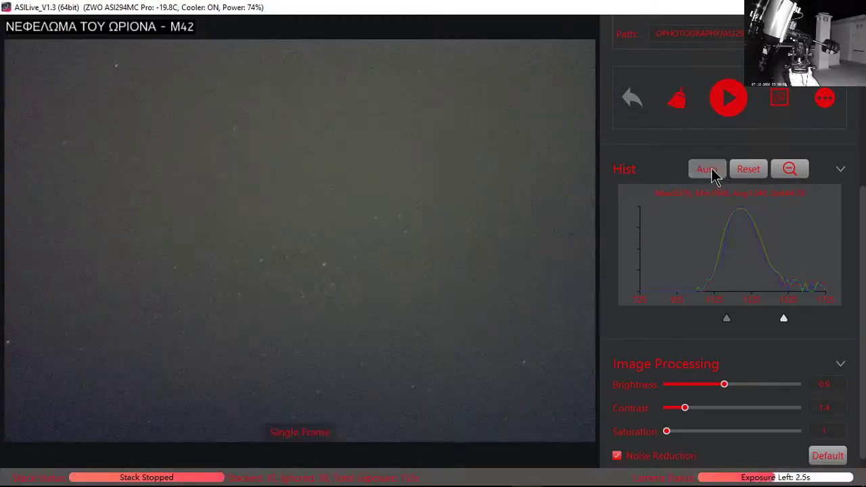
{"action": "left_click", "coordinate": [712, 175]}
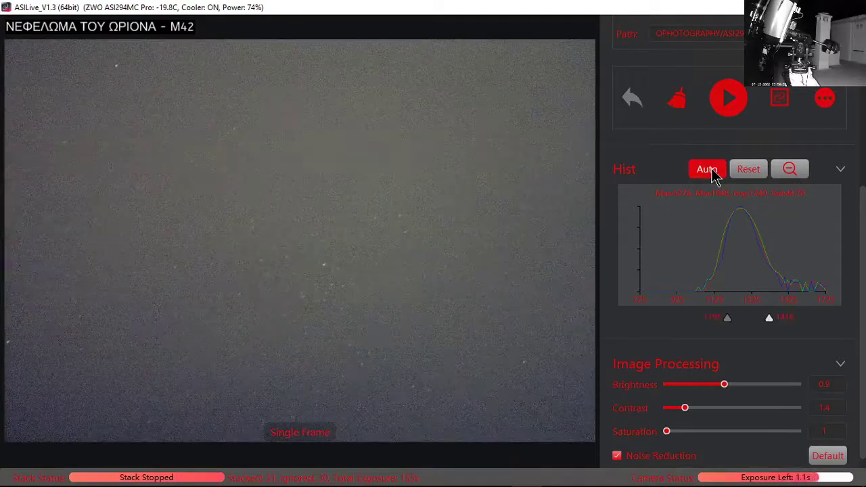
{"action": "mouse_move", "coordinate": [302, 294]}
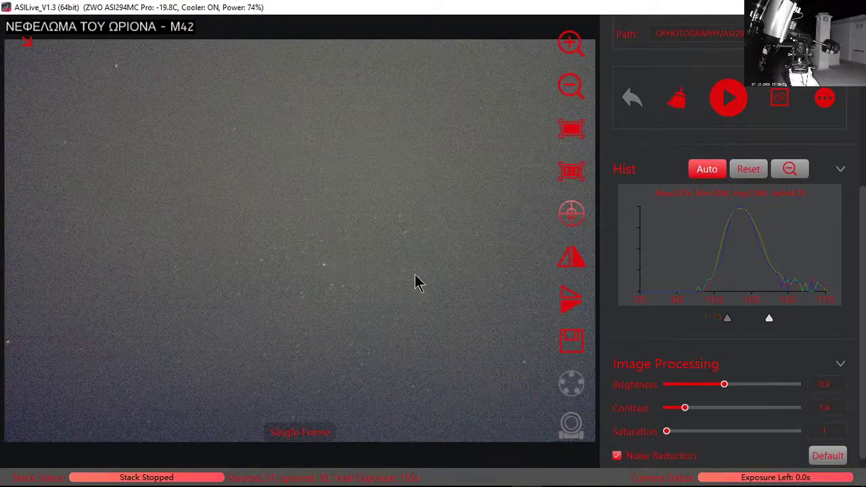
- Switch to the Stellarium star map and check the sky for clouds in PoleMaster
{"action": "mouse_move", "coordinate": [465, 481]}
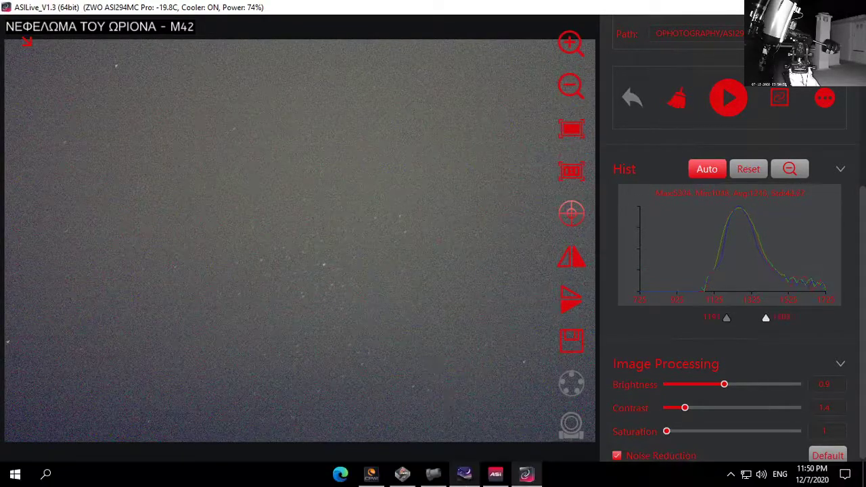
{"action": "left_click", "coordinate": [472, 479]}
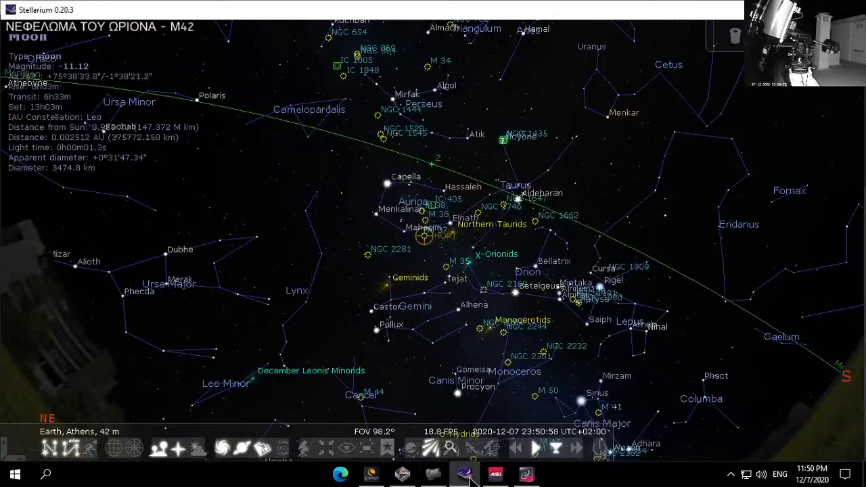
{"action": "left_click", "coordinate": [435, 477]}
{"action": "left_click", "coordinate": [436, 478]}
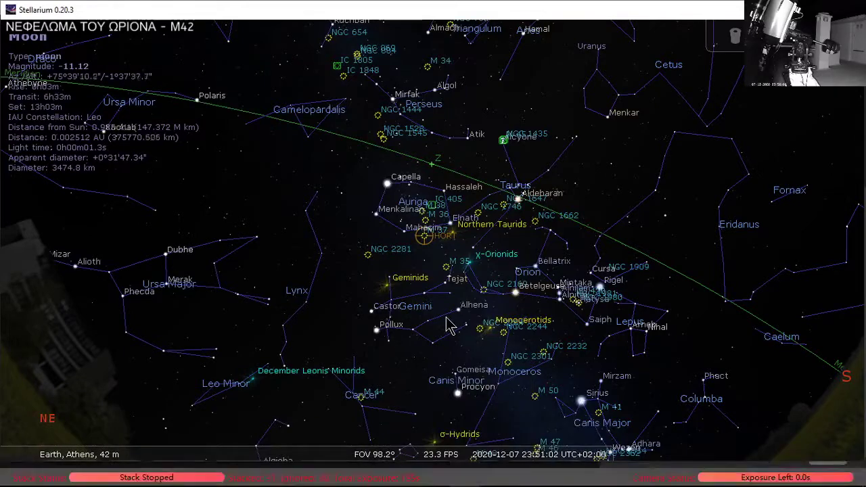
- Search Stellarium for BETEL and select Betelgeuse as the target
{"action": "mouse_move", "coordinate": [27, 338]}
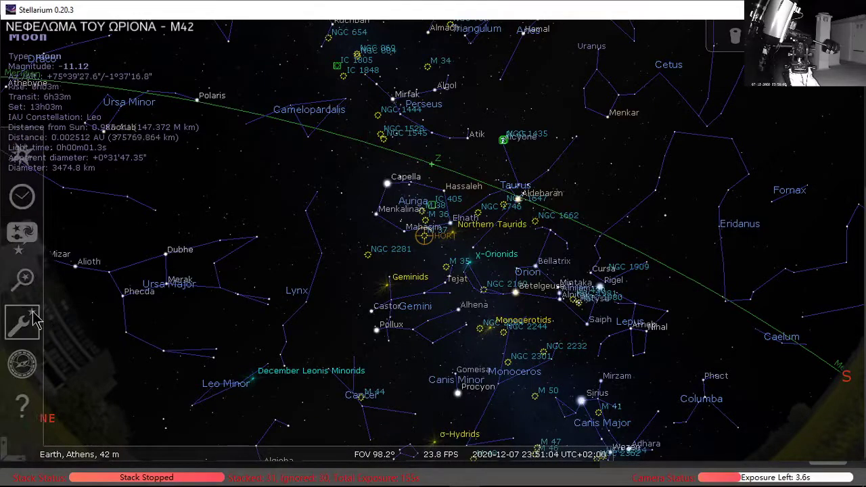
{"action": "left_click", "coordinate": [23, 278]}
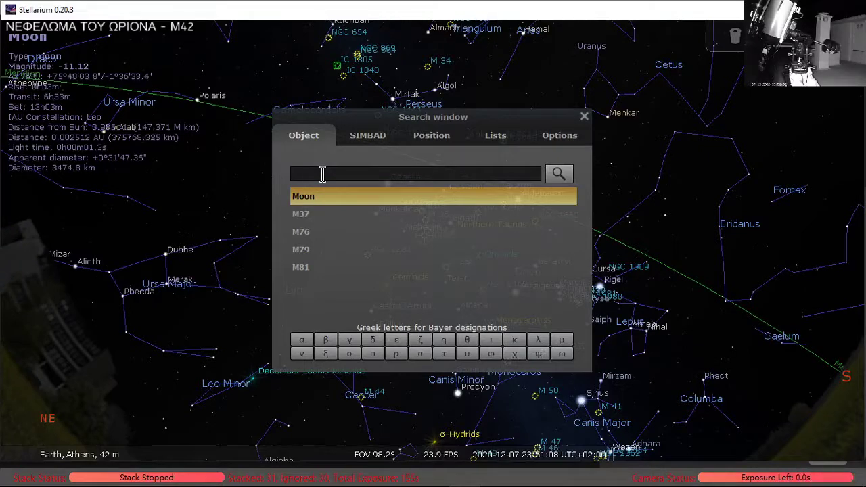
{"action": "type", "text": "B"}
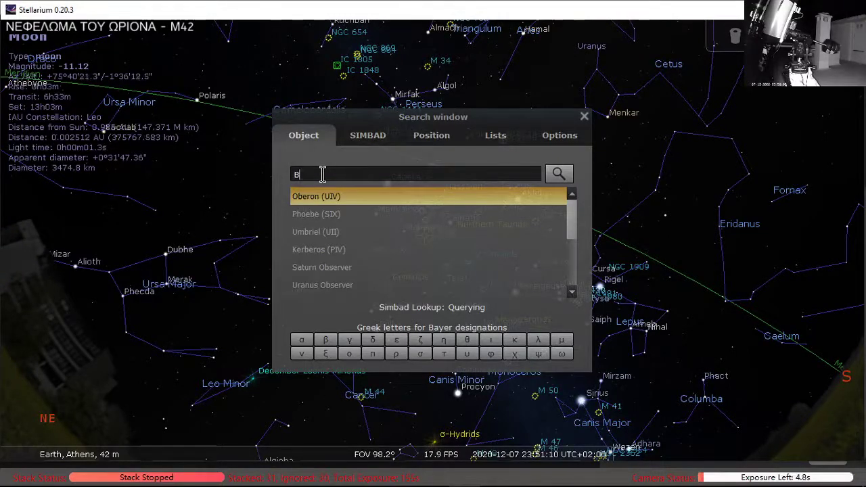
{"action": "type", "text": "ETEL"}
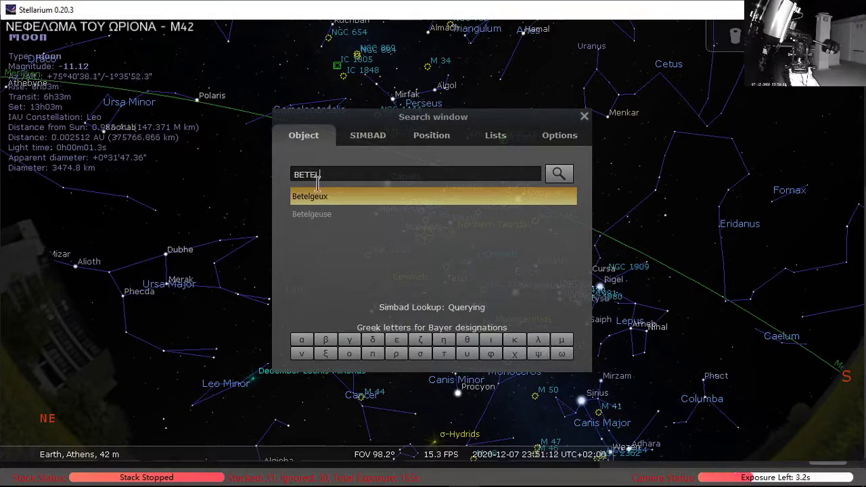
{"action": "left_click", "coordinate": [312, 215]}
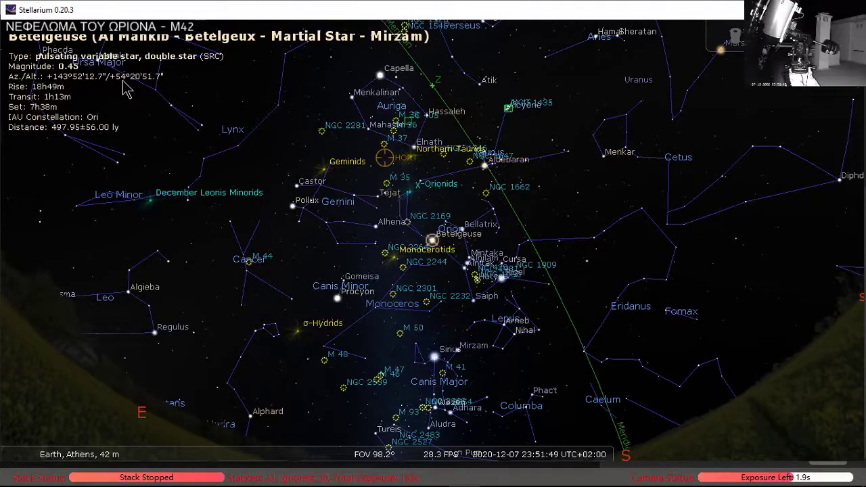
- Follow the telescope marker's slew toward Betelgeuse on the star map and check the cloud cover in PoleMaster
{"action": "scroll", "coordinate": [400, 230], "scroll_direction": "up", "scroll_amount": 2}
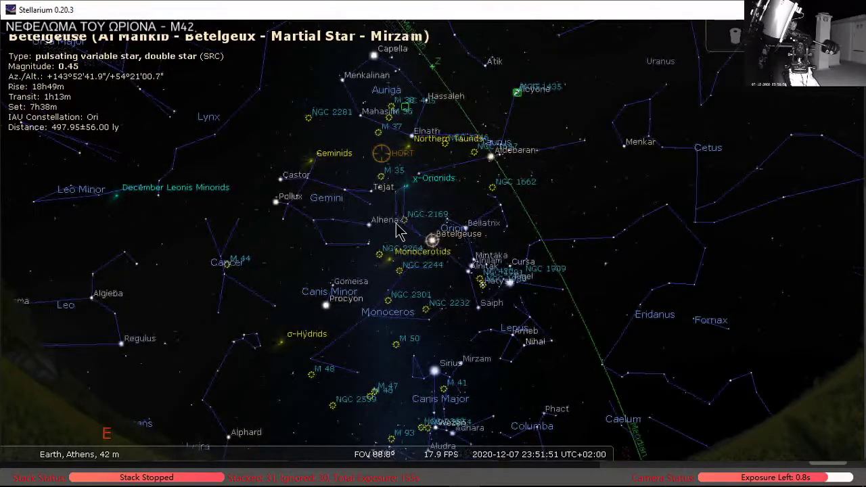
{"action": "scroll", "coordinate": [399, 230], "scroll_direction": "up", "scroll_amount": 3}
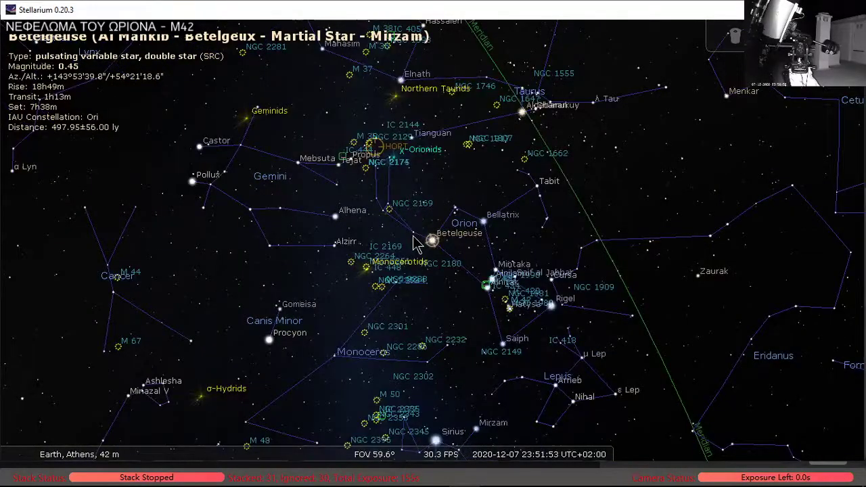
{"action": "mouse_move", "coordinate": [443, 486]}
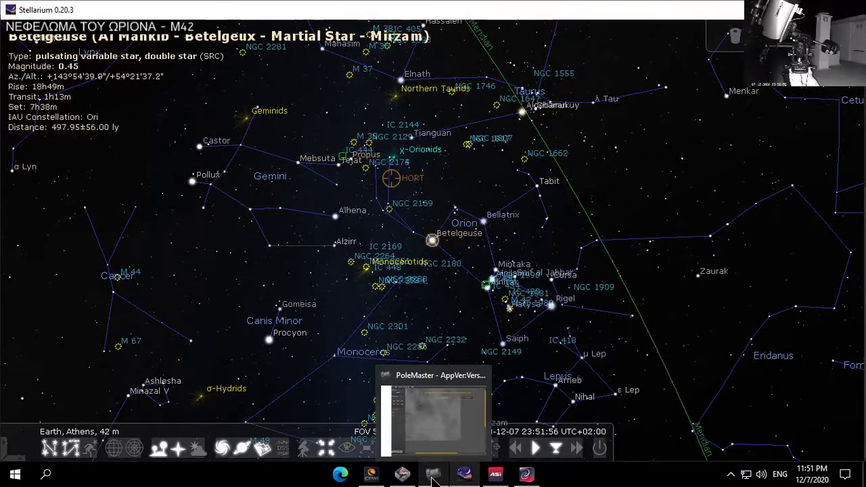
{"action": "left_click", "coordinate": [433, 476]}
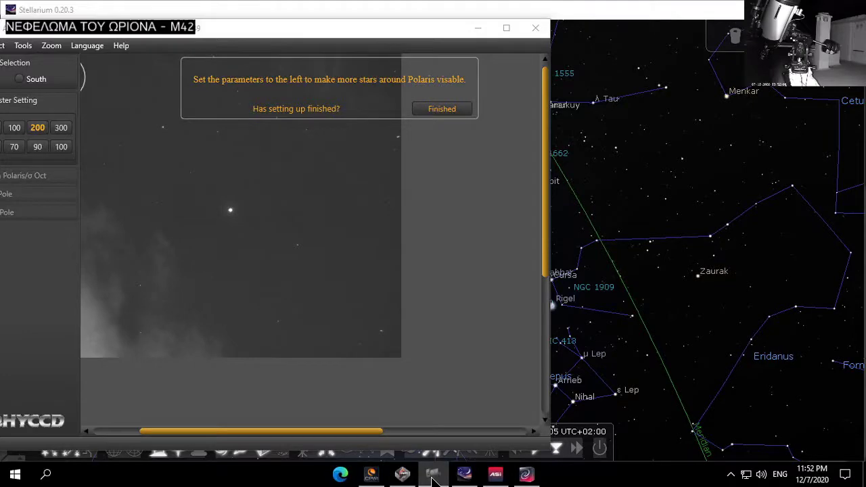
{"action": "left_click", "coordinate": [433, 477]}
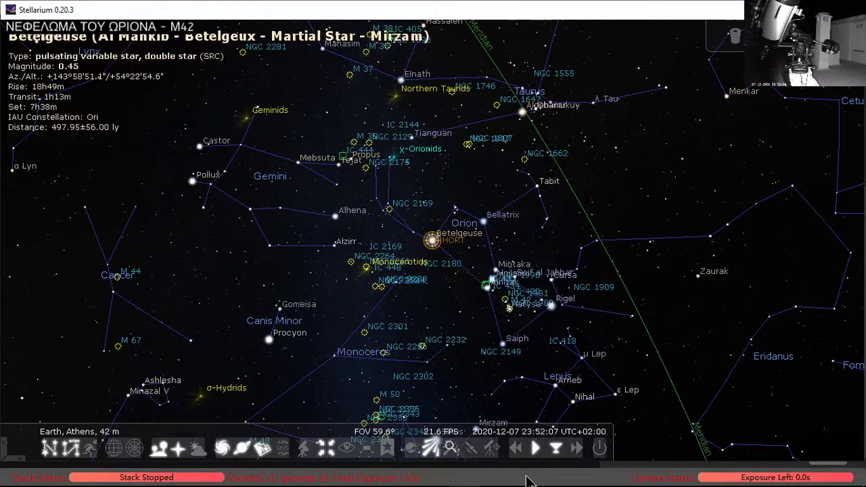
- Return to ASILive and overlay the crosshair with concentric circles on the live Betelgeuse frame
{"action": "left_click", "coordinate": [527, 474]}
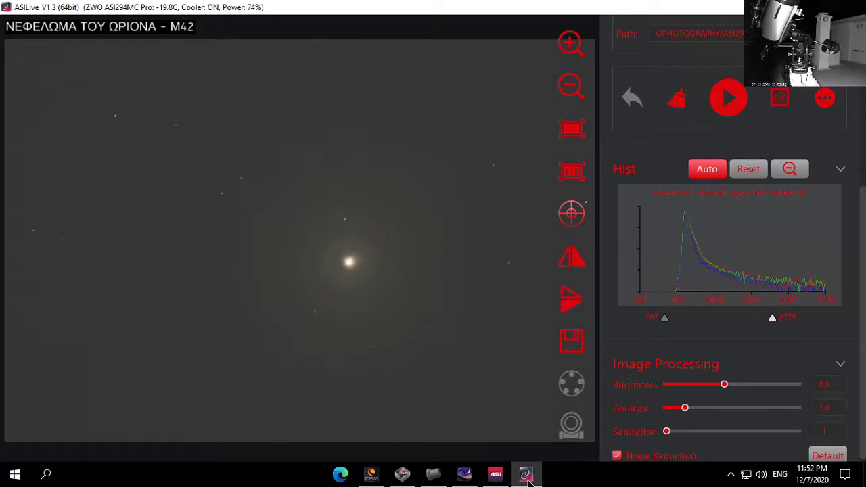
{"action": "left_click", "coordinate": [571, 218]}
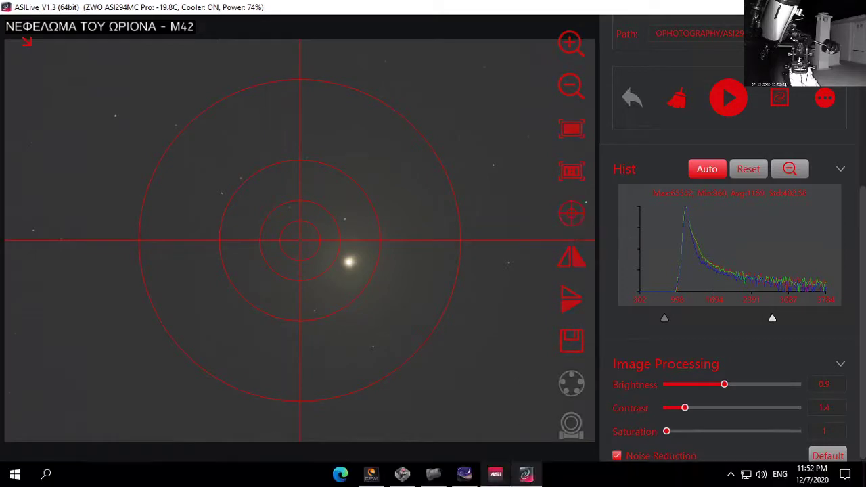
- Open the mount's Slew Controls in CPWI and place them beside the star image in ASILive
{"action": "left_click", "coordinate": [374, 476]}
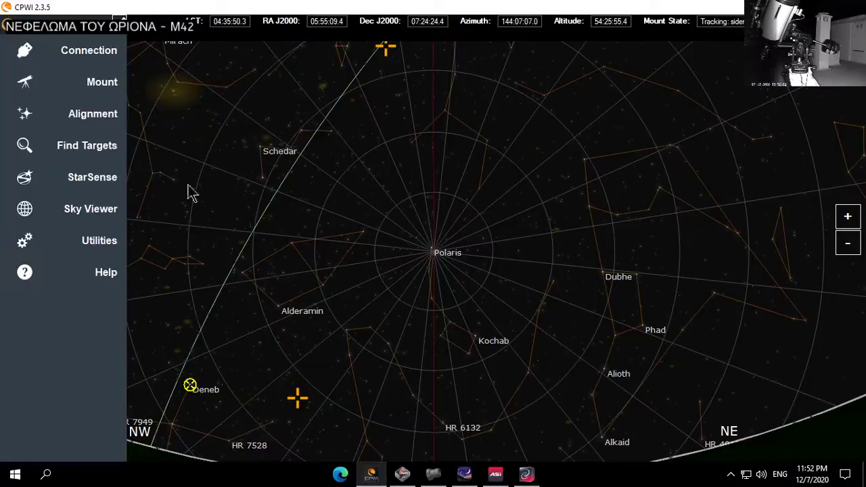
{"action": "left_click", "coordinate": [117, 93]}
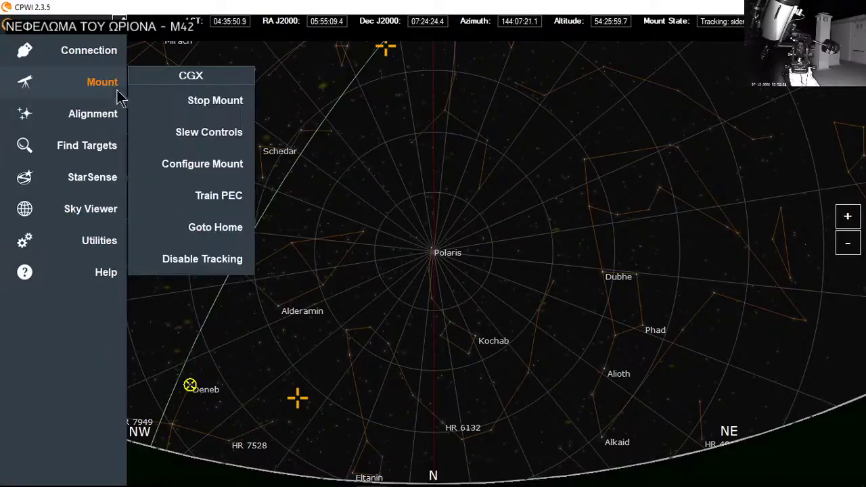
{"action": "left_click", "coordinate": [197, 132]}
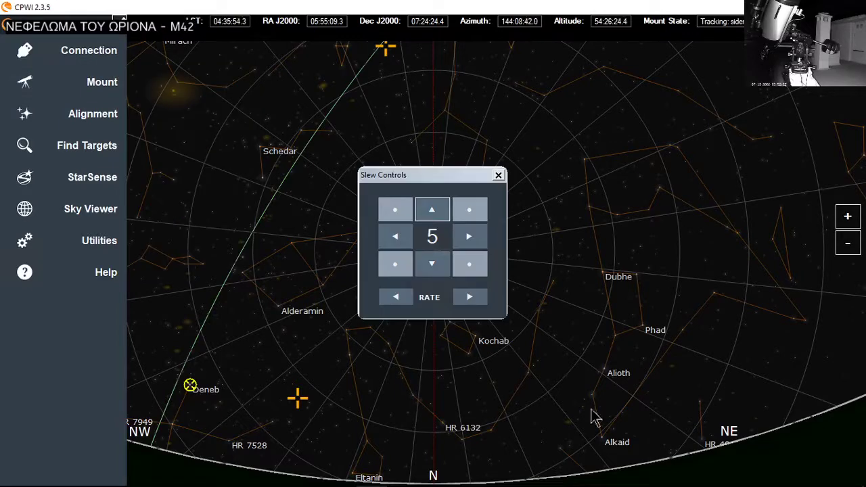
{"action": "left_click", "coordinate": [527, 476]}
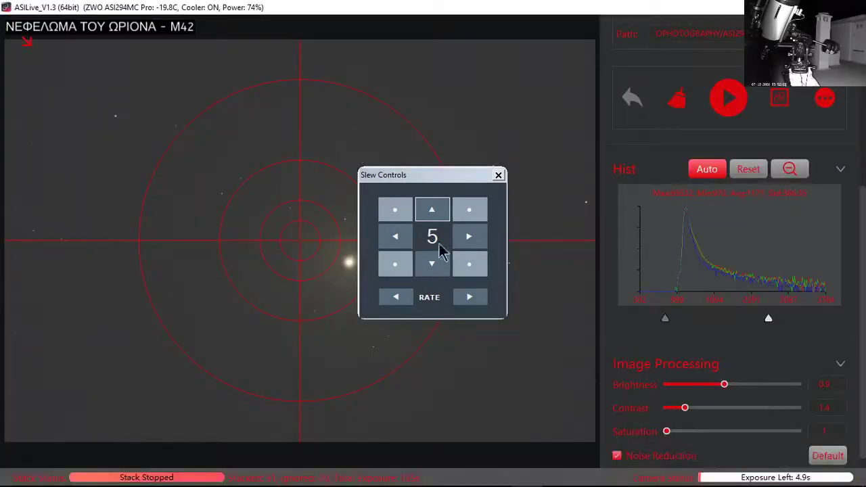
{"action": "left_click_drag", "start_coordinate": [445, 184], "coordinate": [720, 79]}
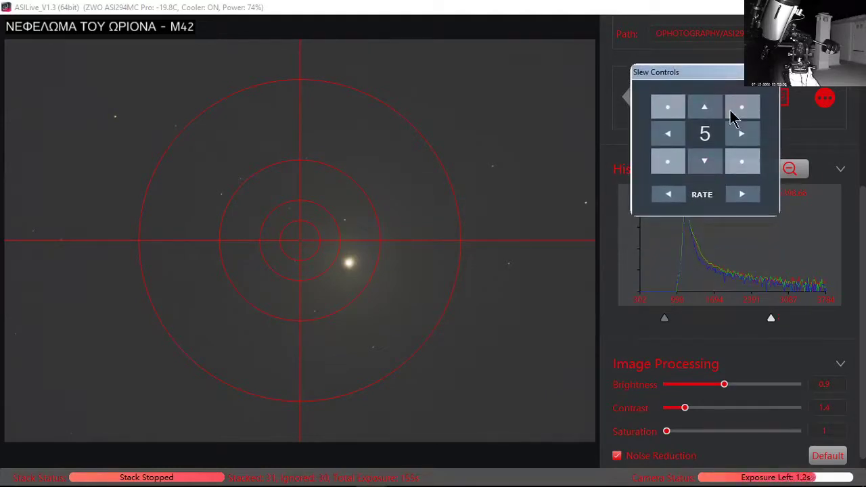
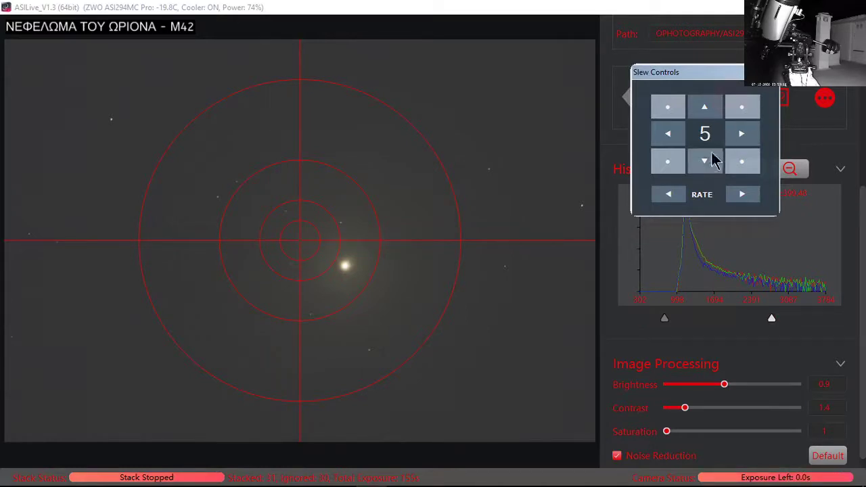
- Move the Slew Controls clear of the camera settings and set the exposure to 2 seconds
{"action": "left_click_drag", "start_coordinate": [719, 75], "coordinate": [720, 239]}
{"action": "scroll", "coordinate": [865, 201], "scroll_direction": "up", "scroll_amount": 6}
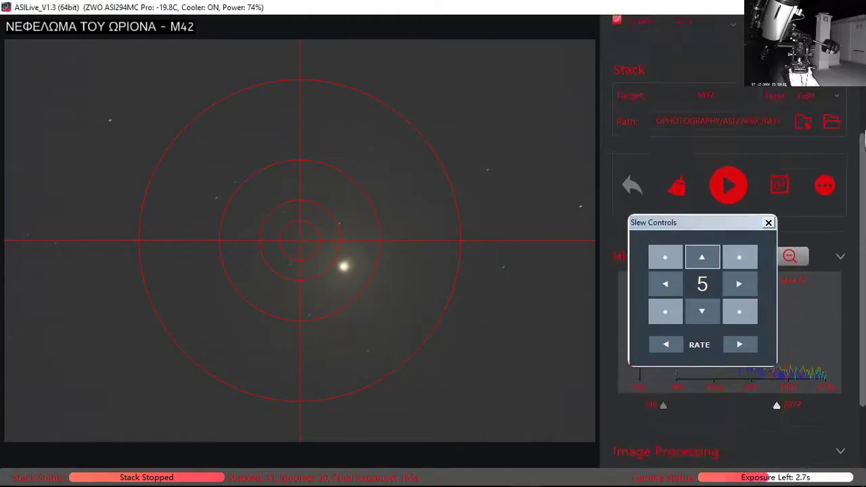
{"action": "mouse_move", "coordinate": [774, 95]}
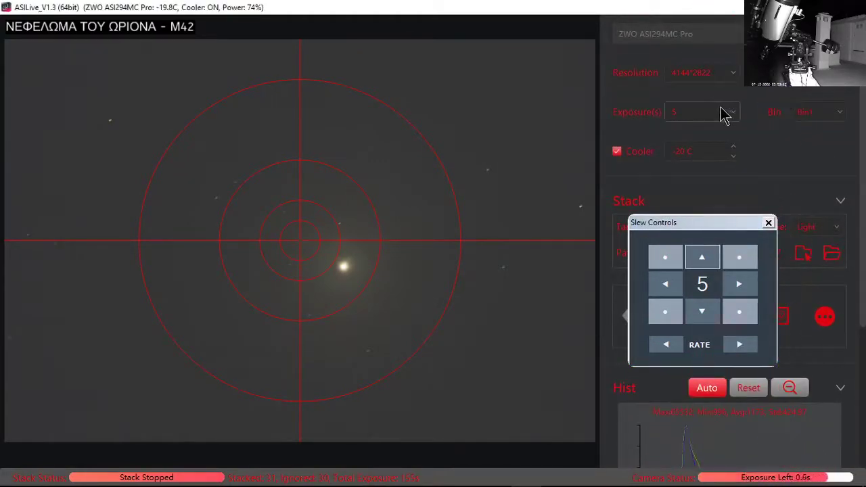
{"action": "left_click", "coordinate": [722, 112]}
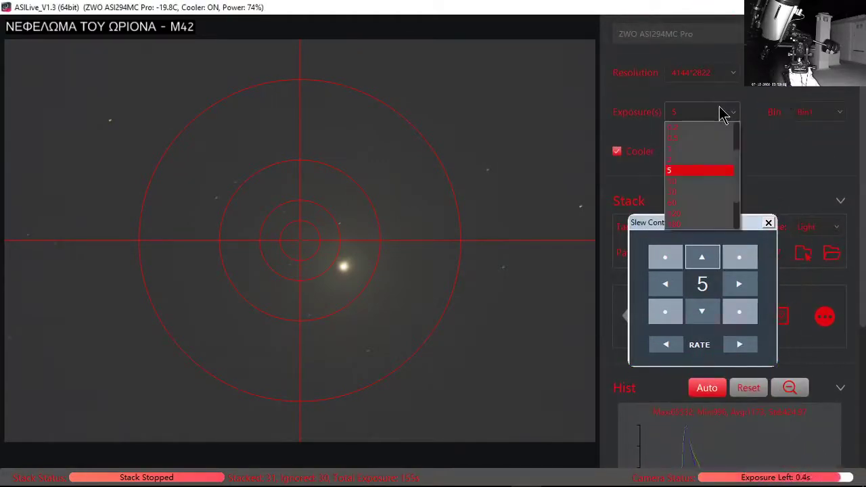
{"action": "left_click", "coordinate": [677, 160]}
- Move the Slew Controls up beside the image and nudge the mount at rate 5 until Betelgeuse sits at the crosshair's centre
{"action": "left_click_drag", "start_coordinate": [694, 226], "coordinate": [699, 174]}
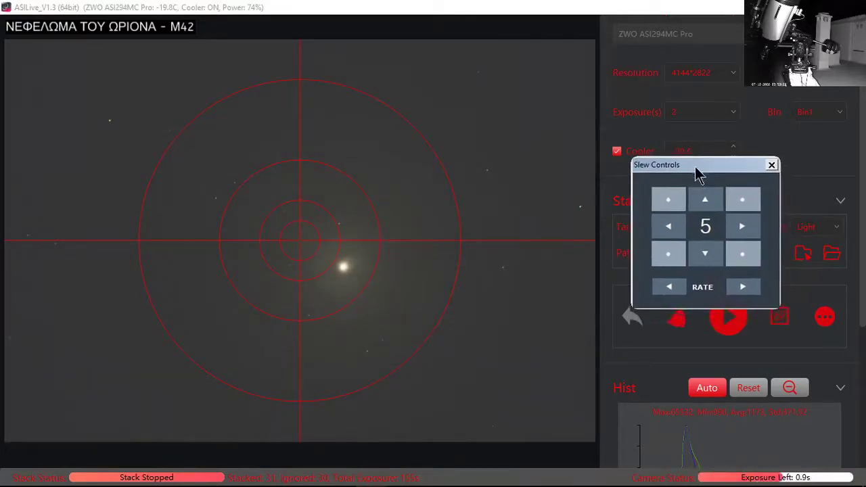
{"action": "left_click", "coordinate": [743, 236]}
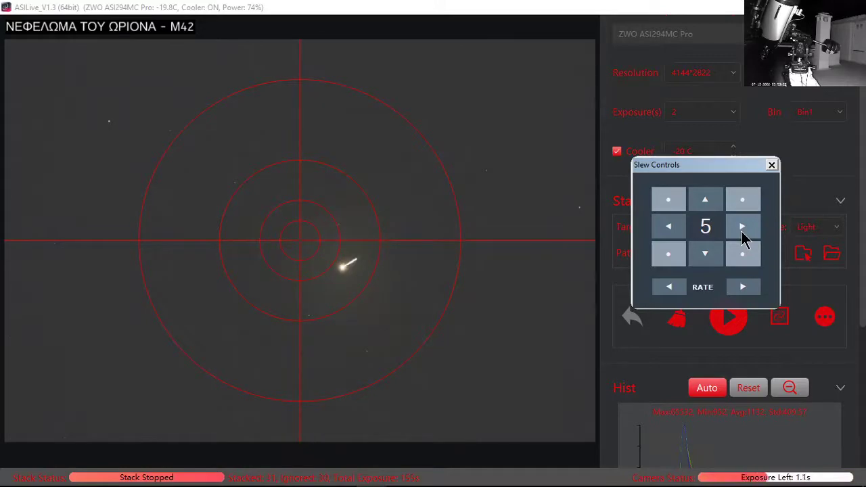
{"action": "left_click", "coordinate": [743, 235]}
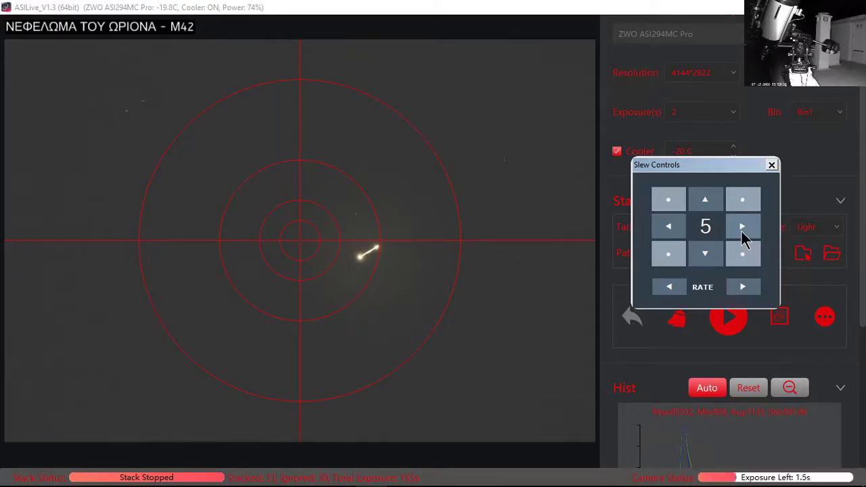
{"action": "left_click", "coordinate": [667, 230]}
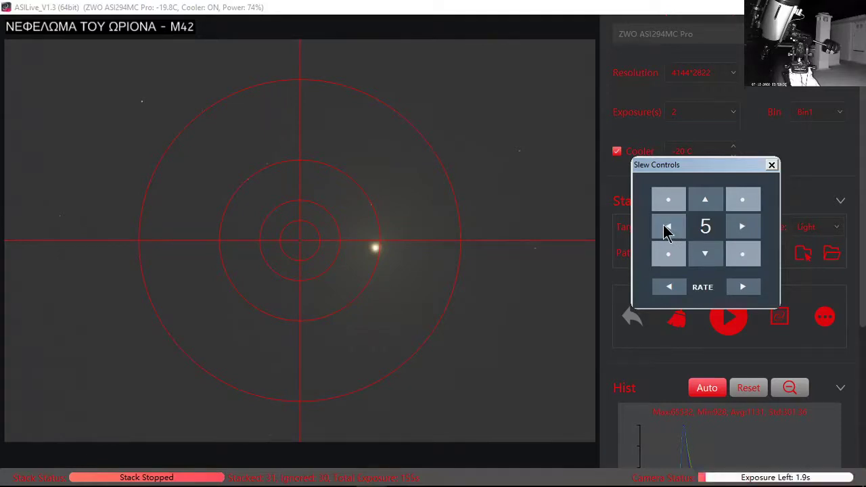
{"action": "left_click", "coordinate": [667, 230]}
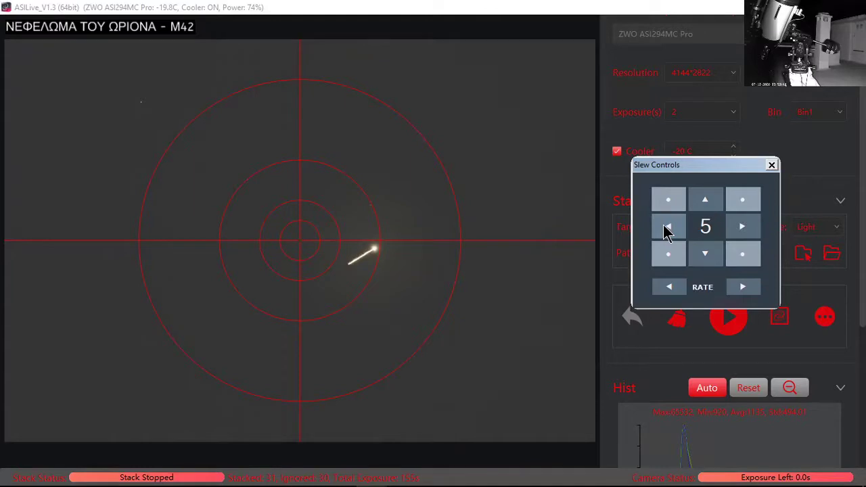
{"action": "left_click", "coordinate": [706, 256]}
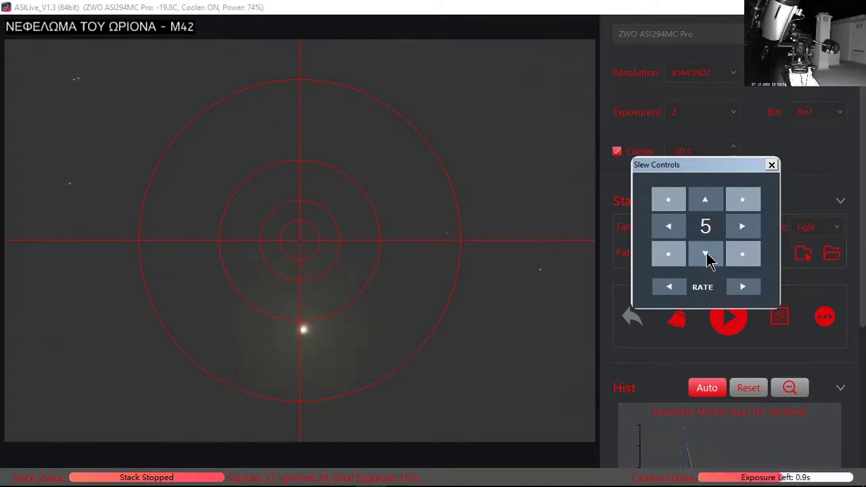
{"action": "left_click", "coordinate": [705, 205]}
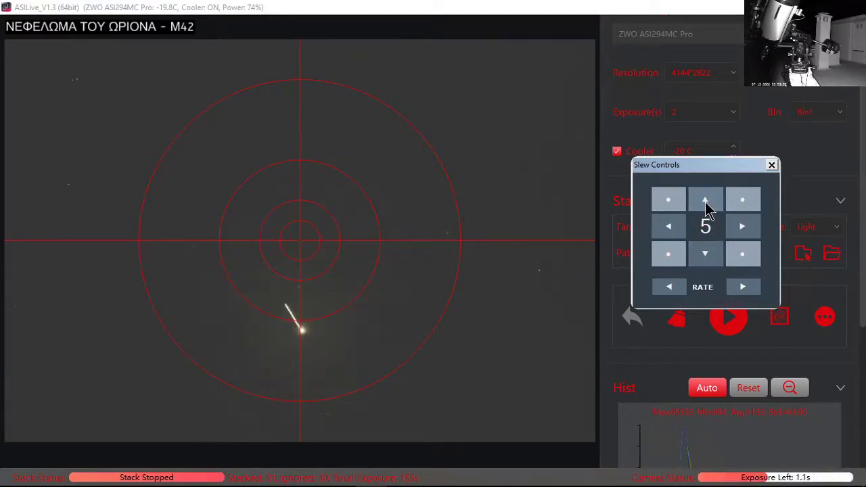
{"action": "left_click", "coordinate": [705, 205]}
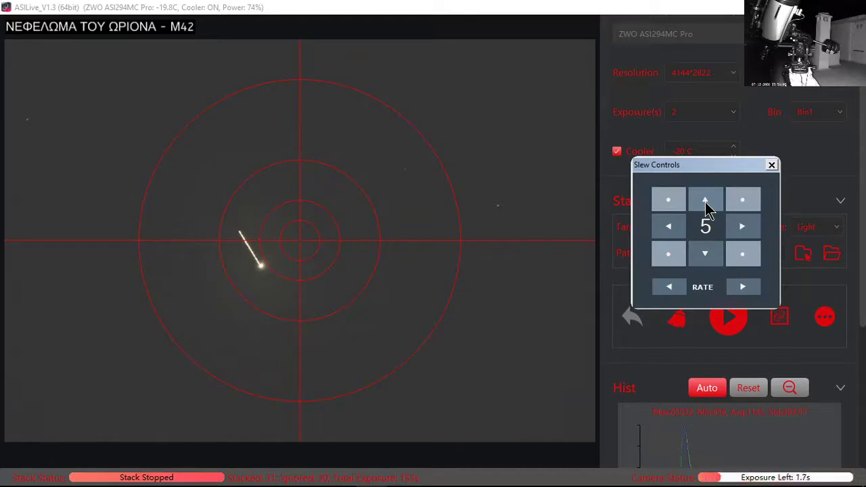
{"action": "left_click", "coordinate": [742, 227]}
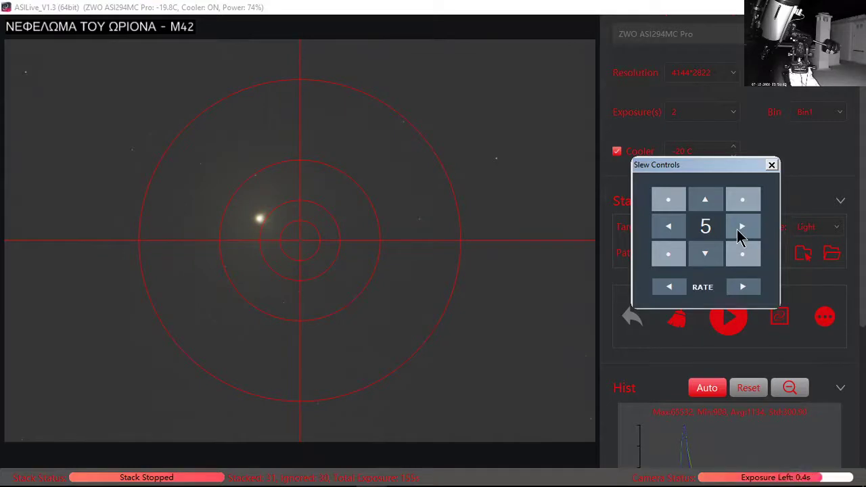
{"action": "left_click", "coordinate": [741, 228]}
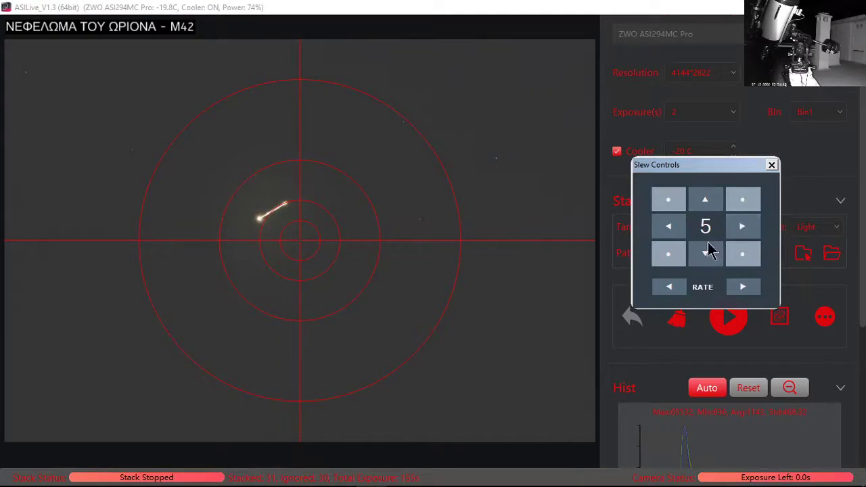
{"action": "left_click", "coordinate": [711, 201]}
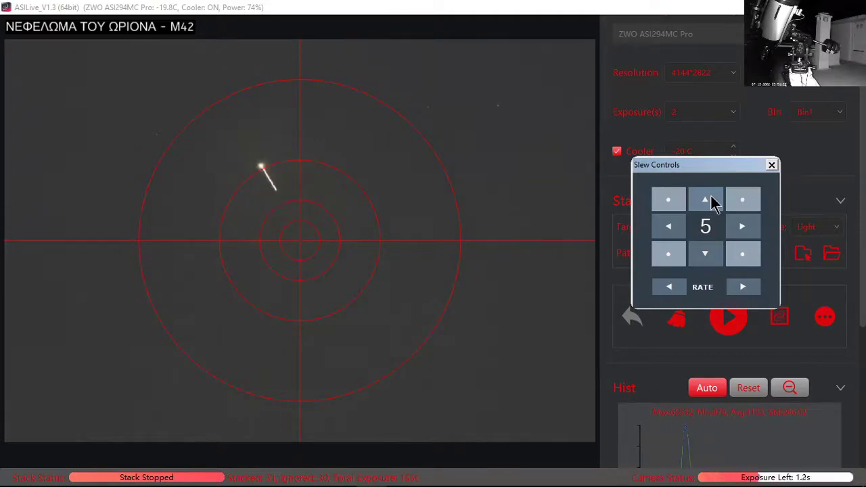
{"action": "left_click", "coordinate": [706, 258]}
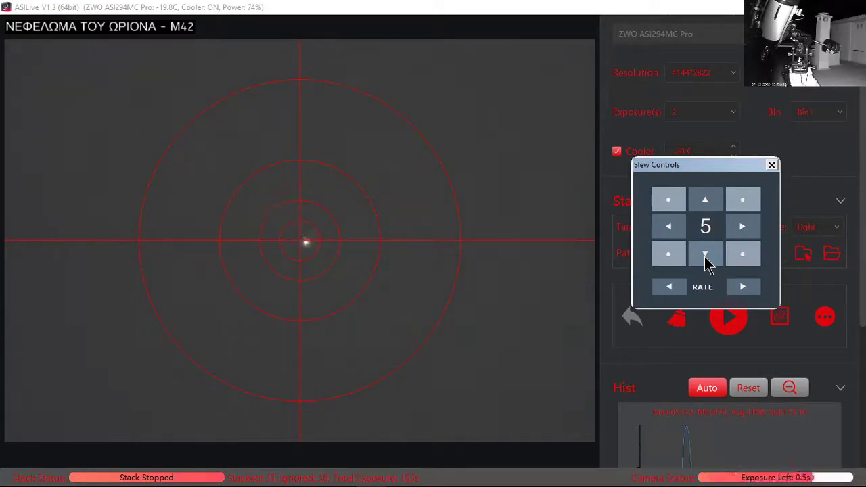
- Close the Slew Controls and remove the crosshair overlay to inspect Betelgeuse close up
{"action": "left_click", "coordinate": [771, 165]}
{"action": "left_click", "coordinate": [573, 215]}
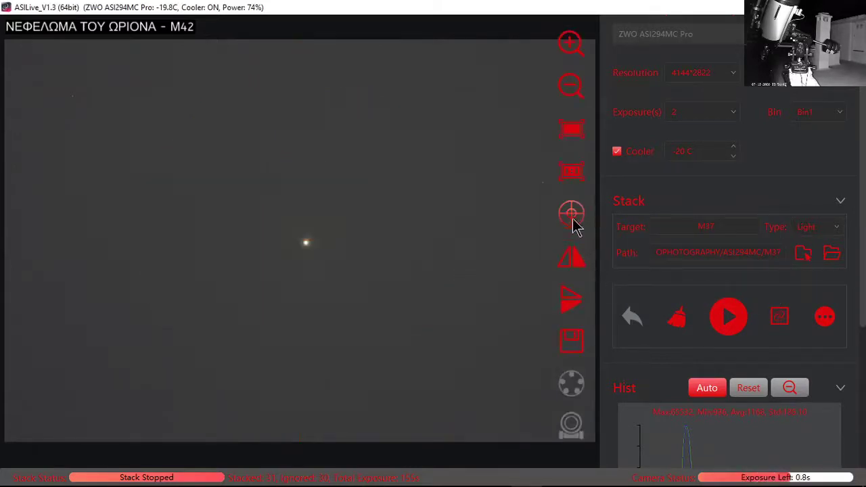
{"action": "scroll", "coordinate": [335, 253], "scroll_direction": "up", "scroll_amount": 1}
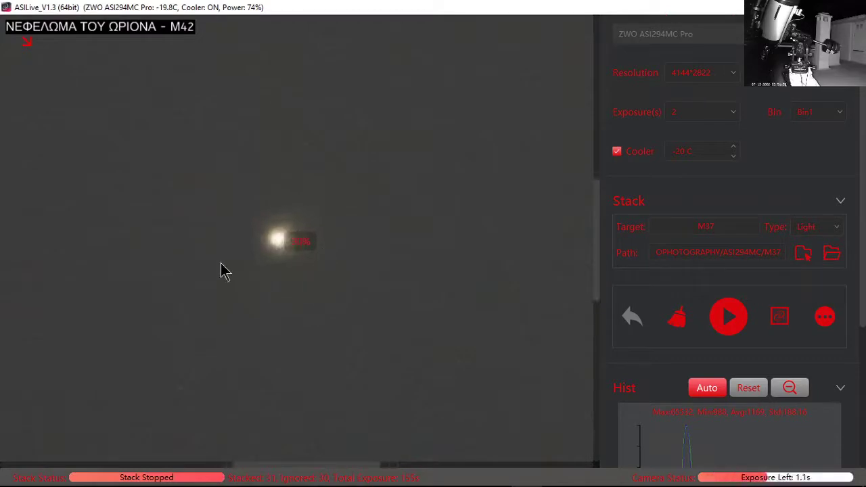
{"action": "scroll", "coordinate": [318, 284], "scroll_direction": "up", "scroll_amount": 1}
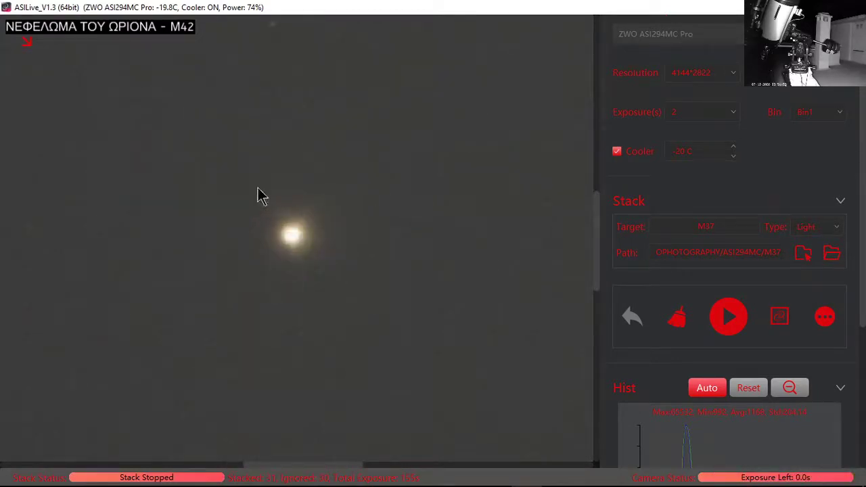
{"action": "scroll", "coordinate": [250, 211], "scroll_direction": "up", "scroll_amount": 1}
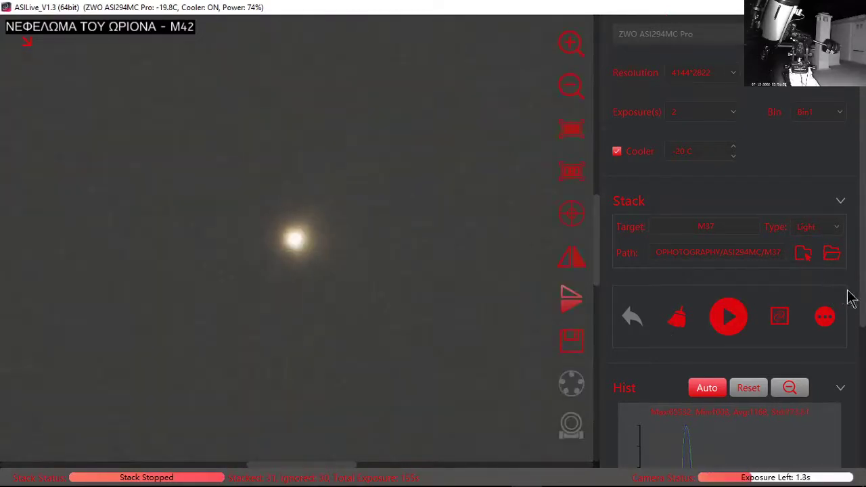
- Set the image brightness to 1.0, contrast to 1.0 and saturation to 50 for the live Betelgeuse frame
{"action": "mouse_move", "coordinate": [864, 292]}
{"action": "scroll", "coordinate": [859, 333], "scroll_direction": "down", "scroll_amount": 3}
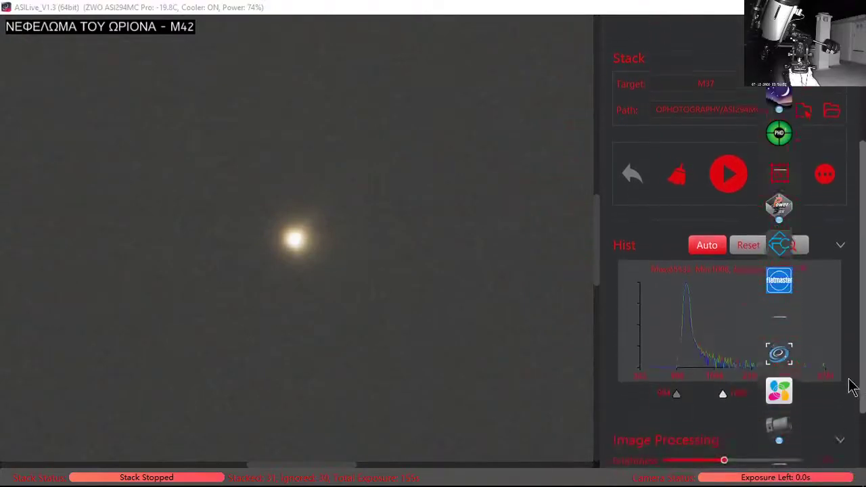
{"action": "scroll", "coordinate": [846, 406], "scroll_direction": "down", "scroll_amount": 2}
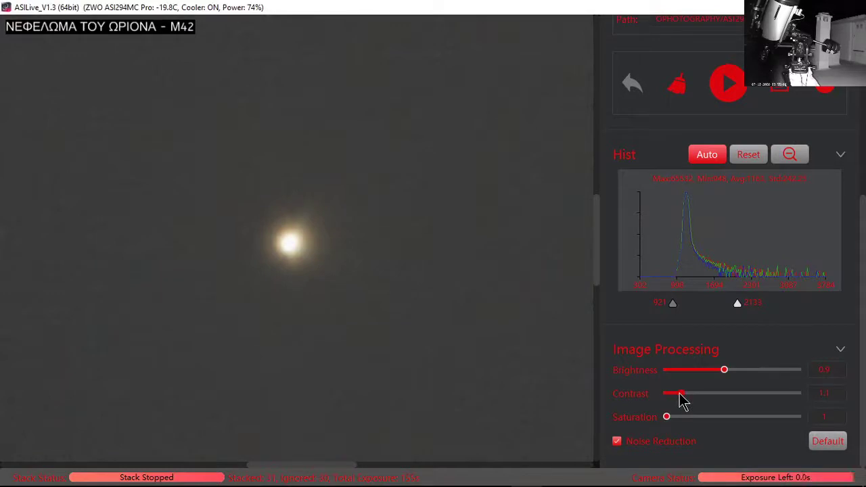
{"action": "left_click", "coordinate": [732, 373]}
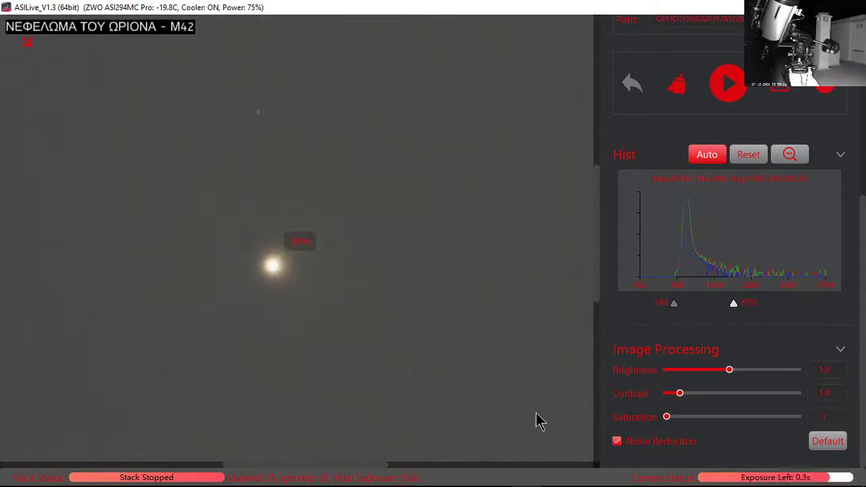
{"action": "left_click_drag", "start_coordinate": [665, 417], "coordinate": [811, 422]}
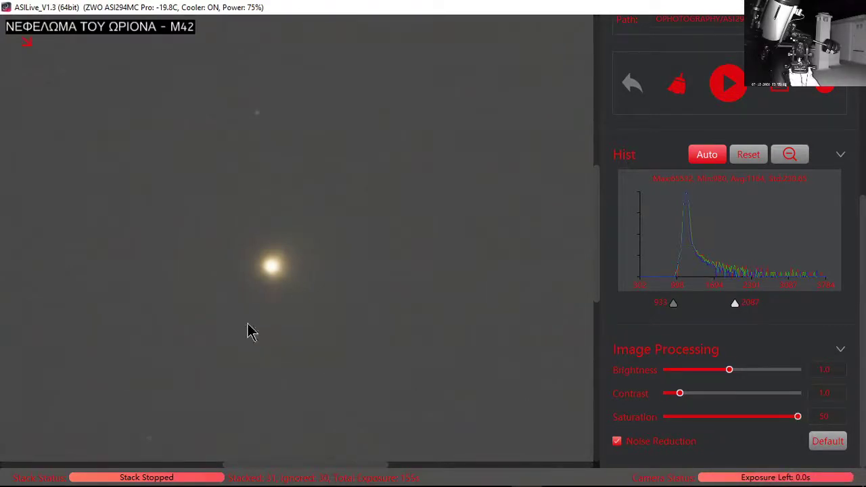
{"action": "scroll", "coordinate": [249, 322], "scroll_direction": "down", "scroll_amount": 1}
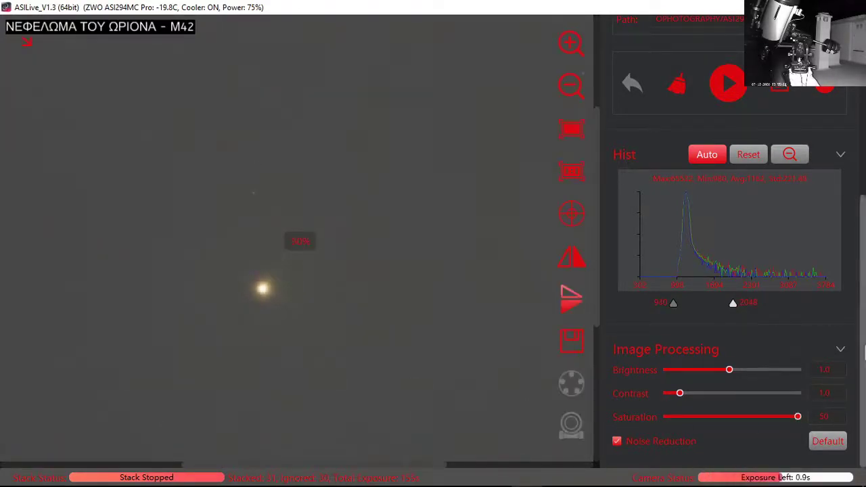
- Raise the histogram's black point to 1059 to darken the sky background around Betelgeuse
{"action": "left_click_drag", "start_coordinate": [674, 305], "coordinate": [681, 306]}
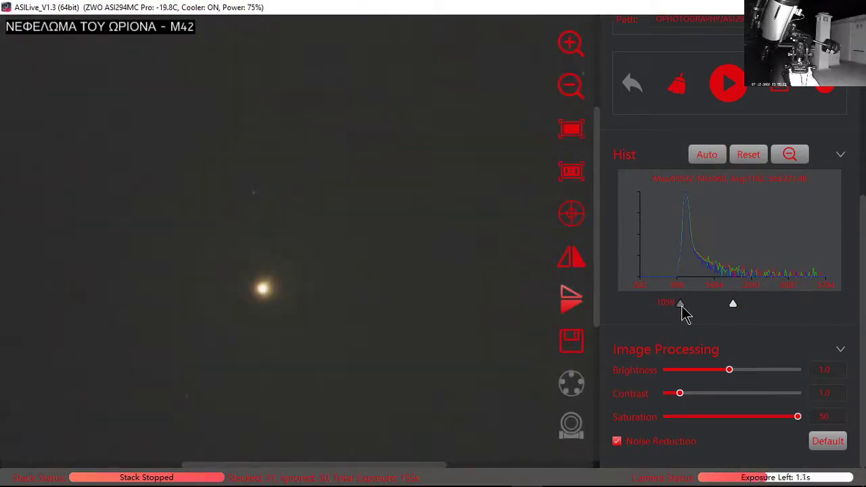
{"action": "scroll", "coordinate": [296, 367], "scroll_direction": "down", "scroll_amount": 1}
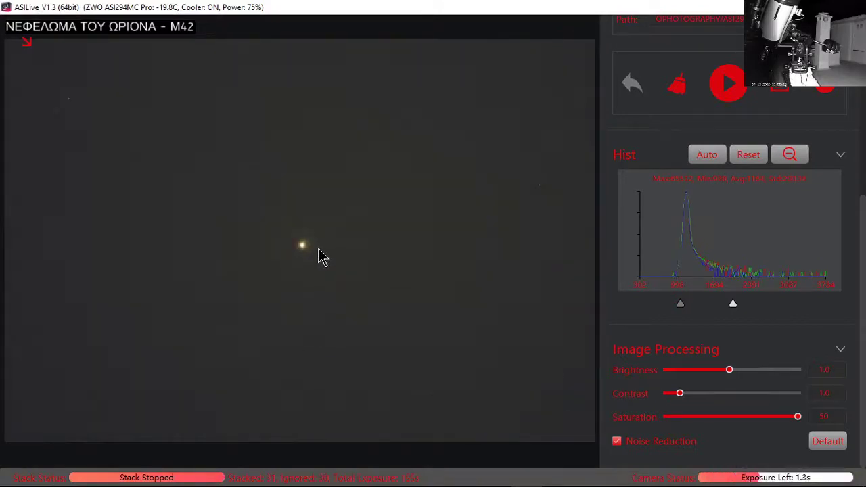
{"action": "scroll", "coordinate": [323, 261], "scroll_direction": "up", "scroll_amount": 1}
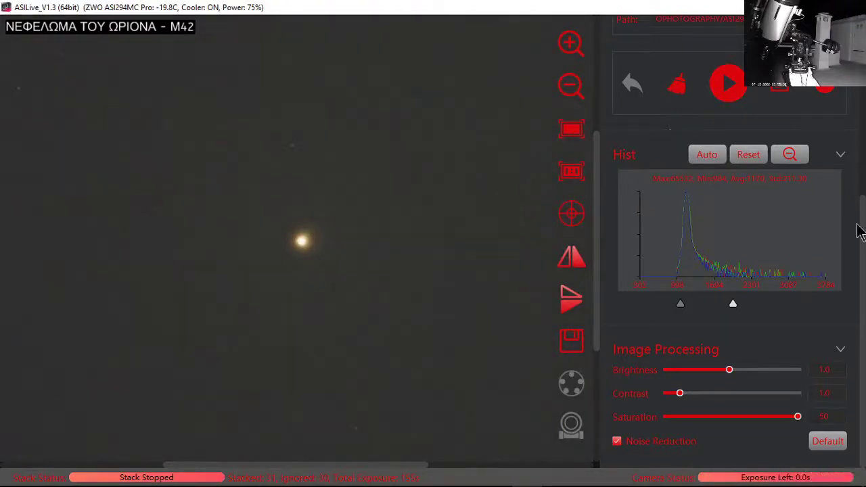
- Set the camera exposure to 5 seconds
{"action": "left_click_drag", "start_coordinate": [858, 232], "coordinate": [865, 97]}
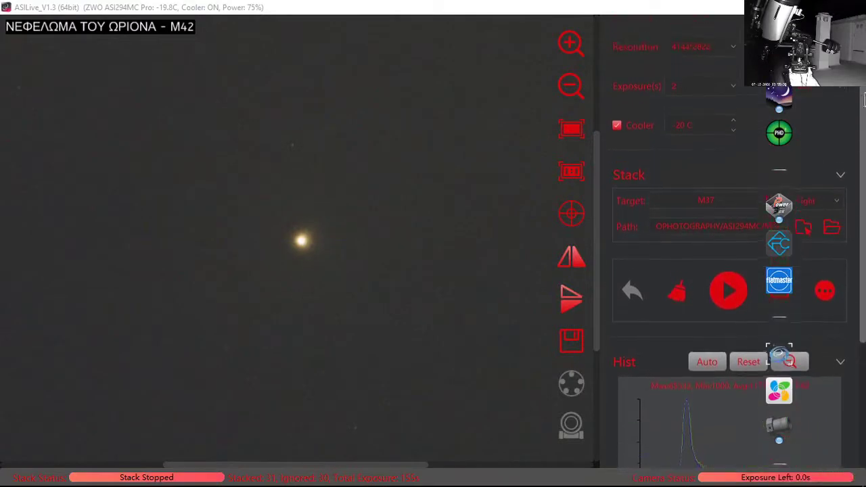
{"action": "left_click", "coordinate": [700, 88]}
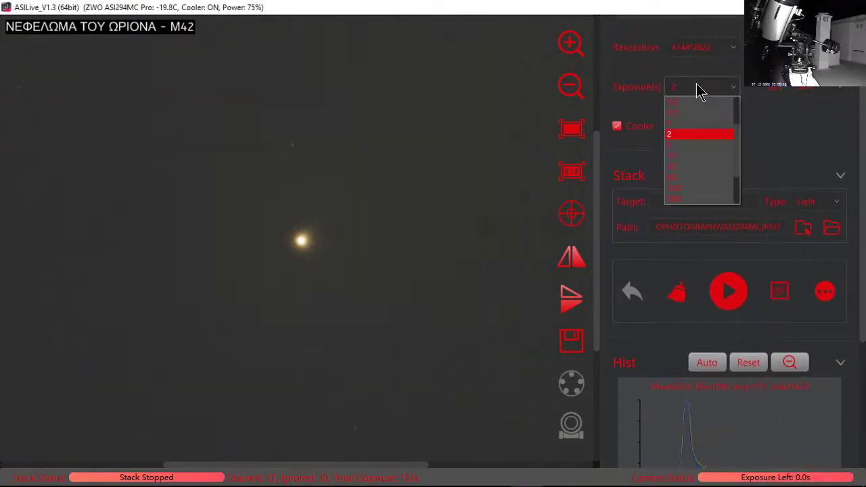
{"action": "left_click", "coordinate": [681, 145]}
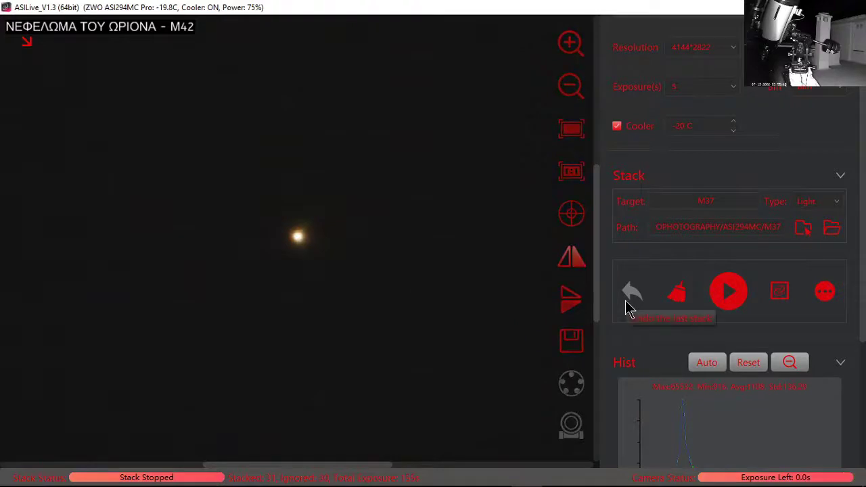
- Clear the previous M37 stack and start a new live stack on Betelgeuse
{"action": "left_click", "coordinate": [680, 295]}
{"action": "left_click", "coordinate": [466, 265]}
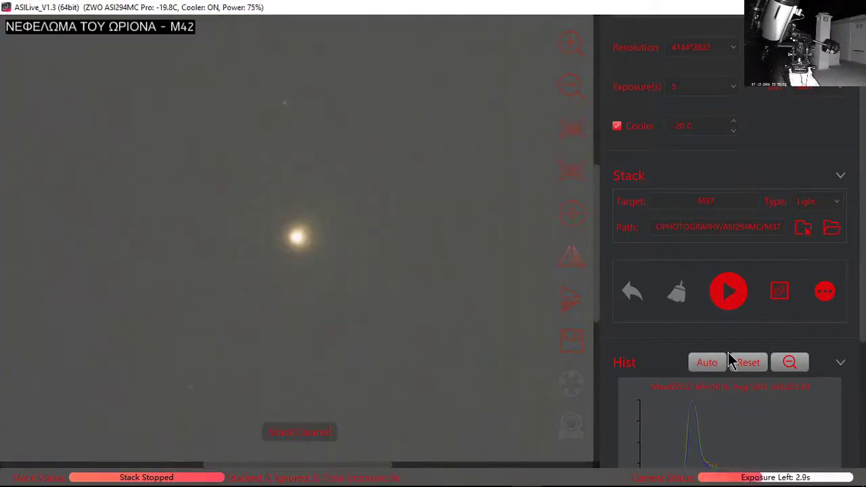
{"action": "left_click", "coordinate": [729, 292]}
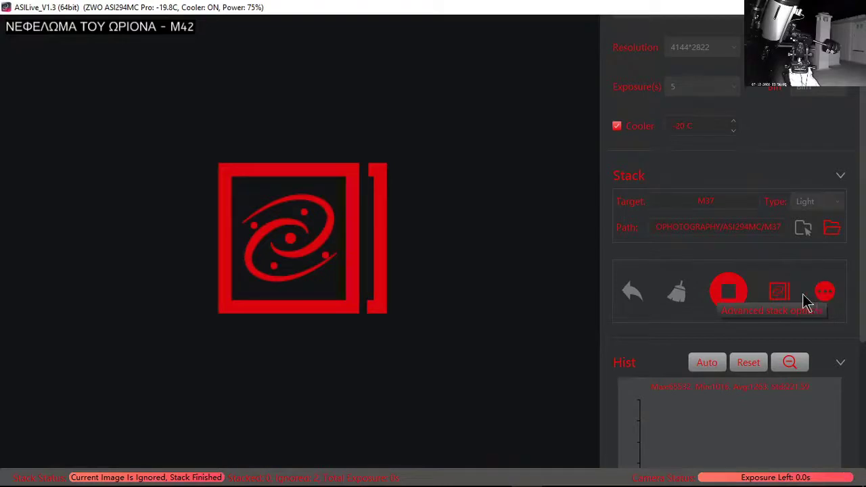
- Switch the preview to single frames and disable the FWHM filter in the advanced stack settings
{"action": "left_click", "coordinate": [781, 294]}
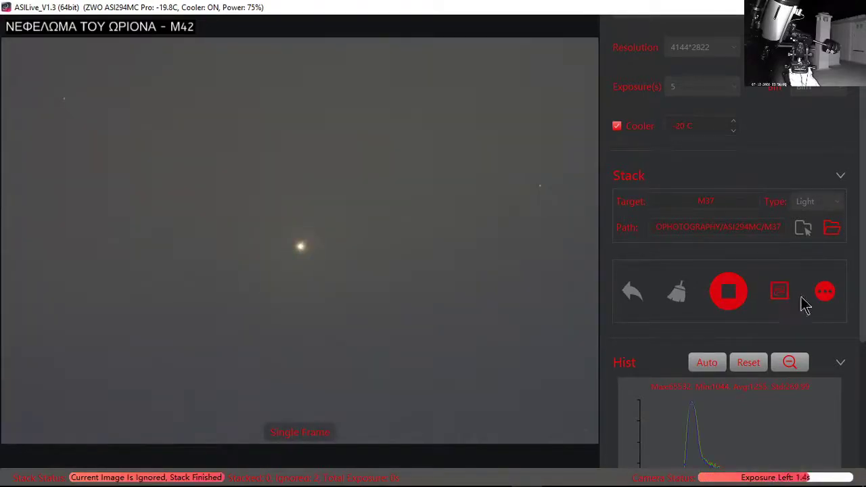
{"action": "left_click", "coordinate": [826, 297]}
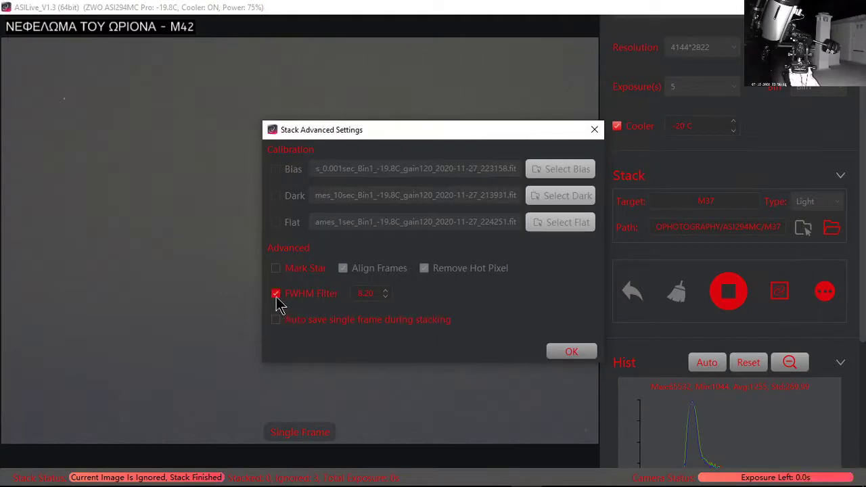
{"action": "left_click", "coordinate": [277, 295]}
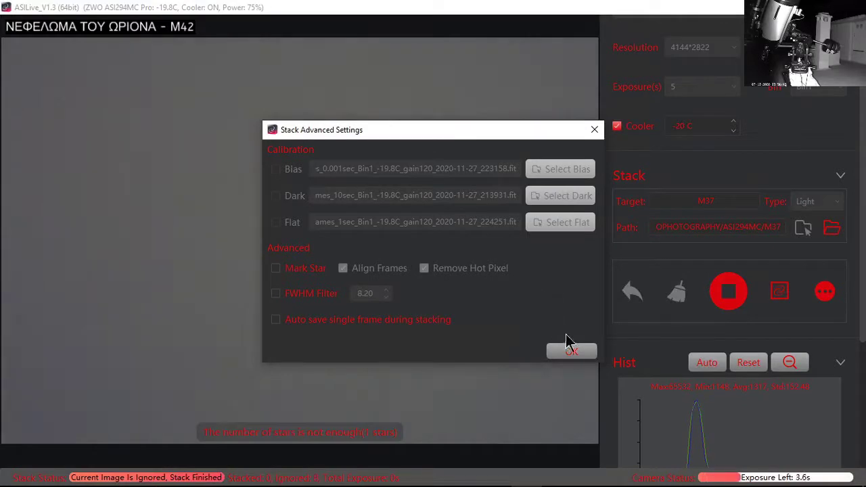
{"action": "left_click", "coordinate": [571, 354]}
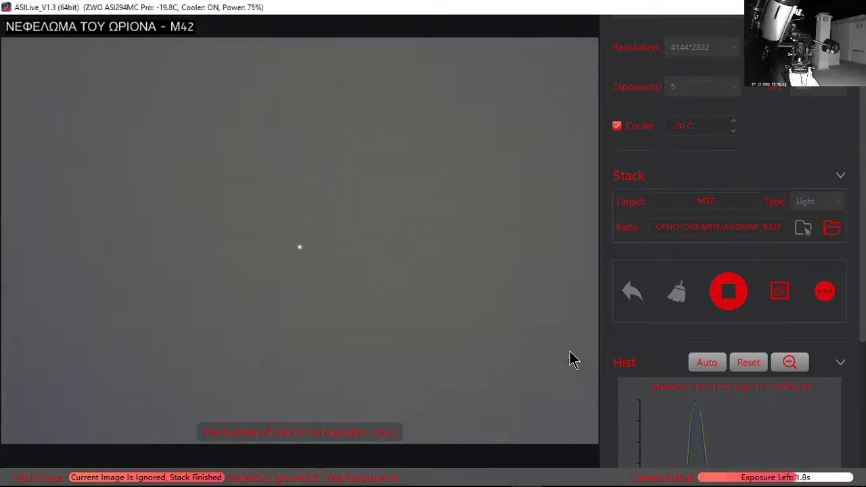
{"action": "scroll", "coordinate": [301, 247], "scroll_direction": "up", "scroll_amount": 2}
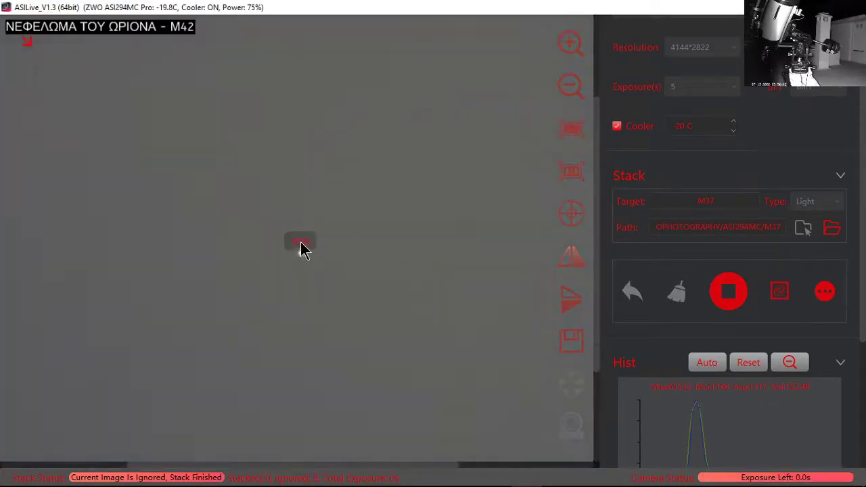
{"action": "scroll", "coordinate": [322, 294], "scroll_direction": "up", "scroll_amount": 1}
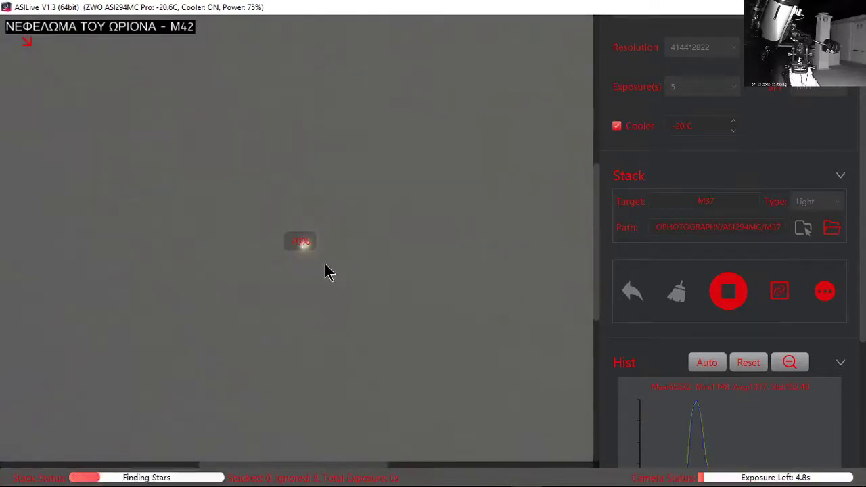
- Stop the running live stack and keep the preview on single frames
{"action": "left_click", "coordinate": [735, 295]}
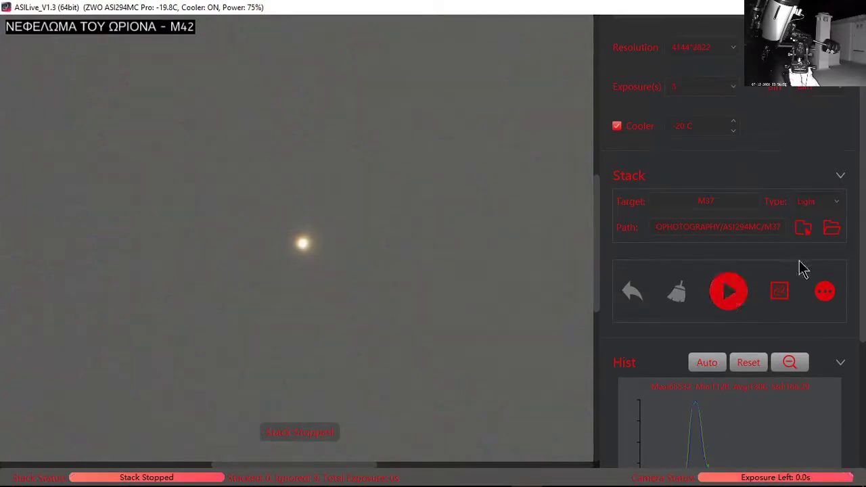
{"action": "left_click", "coordinate": [781, 298]}
{"action": "left_click", "coordinate": [781, 298]}
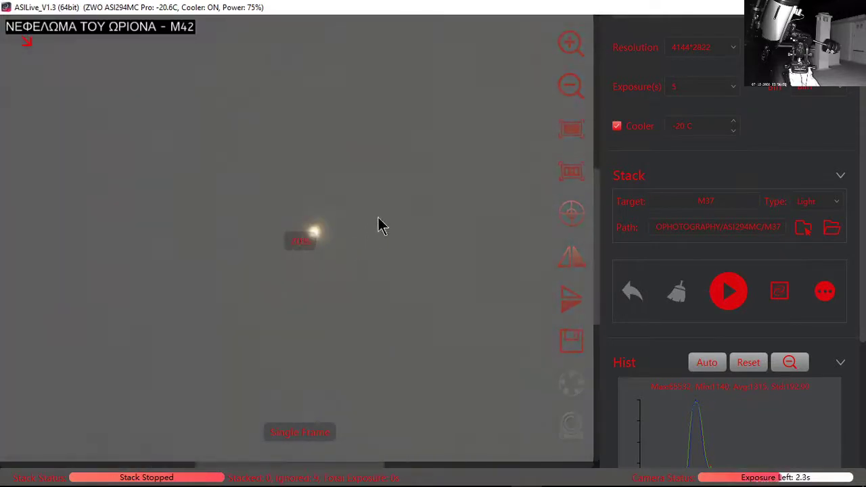
- Set the camera exposure to 30 seconds and auto-stretch the histogram of the new Betelgeuse frame
{"action": "left_click", "coordinate": [698, 89]}
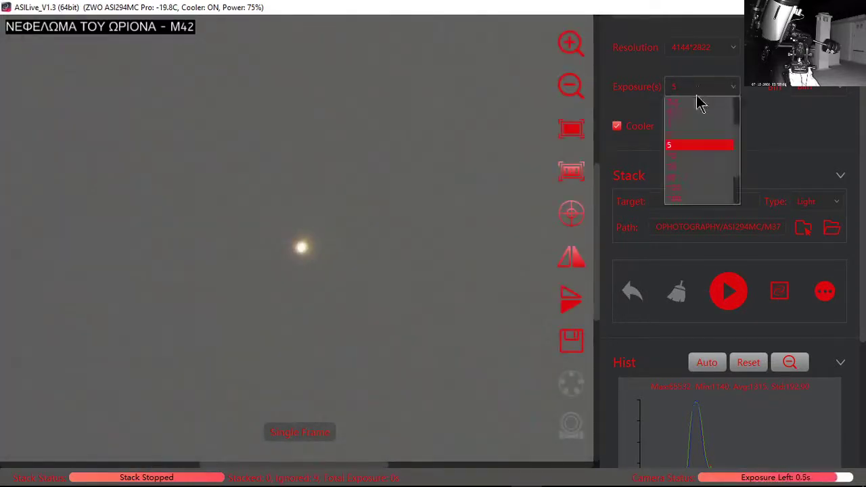
{"action": "left_click", "coordinate": [682, 167]}
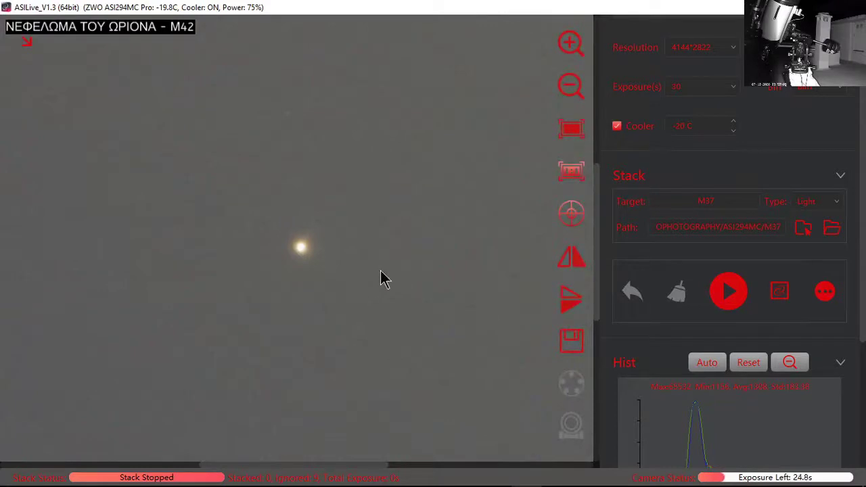
{"action": "scroll", "coordinate": [375, 288], "scroll_direction": "down", "scroll_amount": 2}
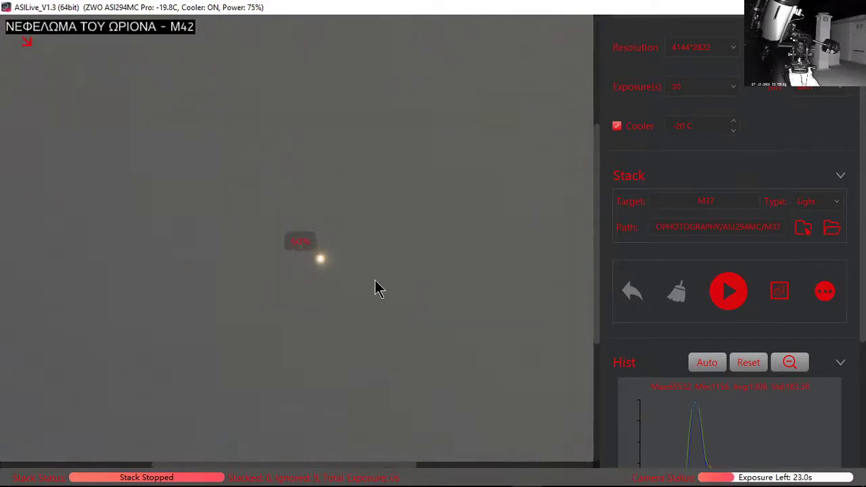
{"action": "scroll", "coordinate": [863, 351], "scroll_direction": "down", "scroll_amount": 1}
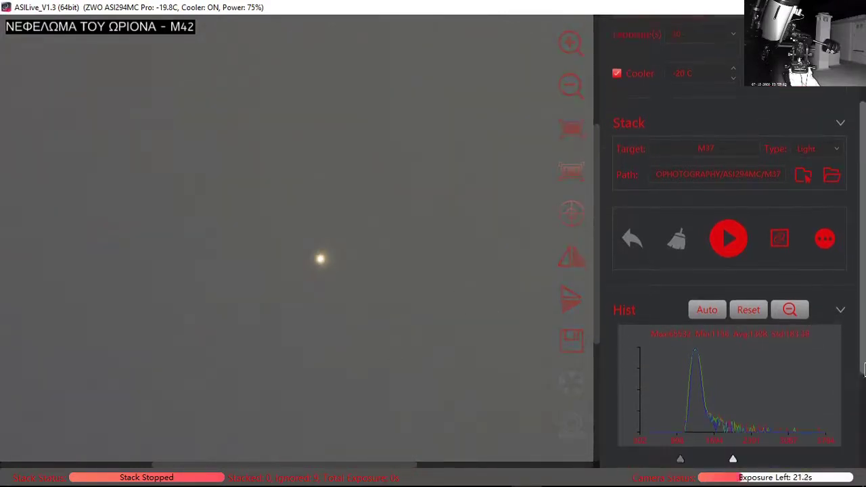
{"action": "scroll", "coordinate": [864, 368], "scroll_direction": "down", "scroll_amount": 1}
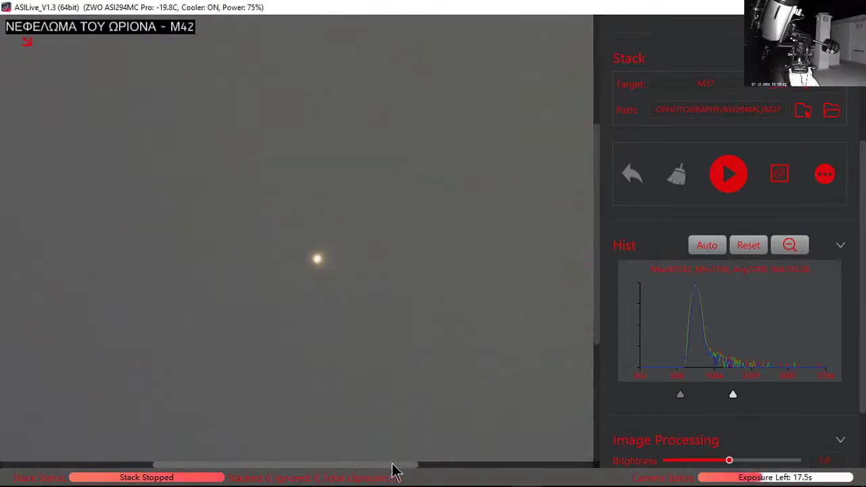
{"action": "scroll", "coordinate": [396, 472], "scroll_direction": "right", "scroll_amount": 1}
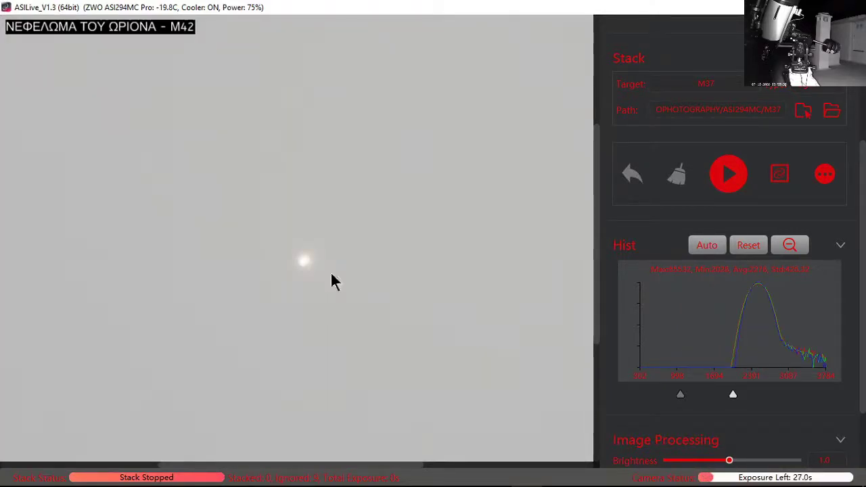
{"action": "left_click", "coordinate": [708, 248]}
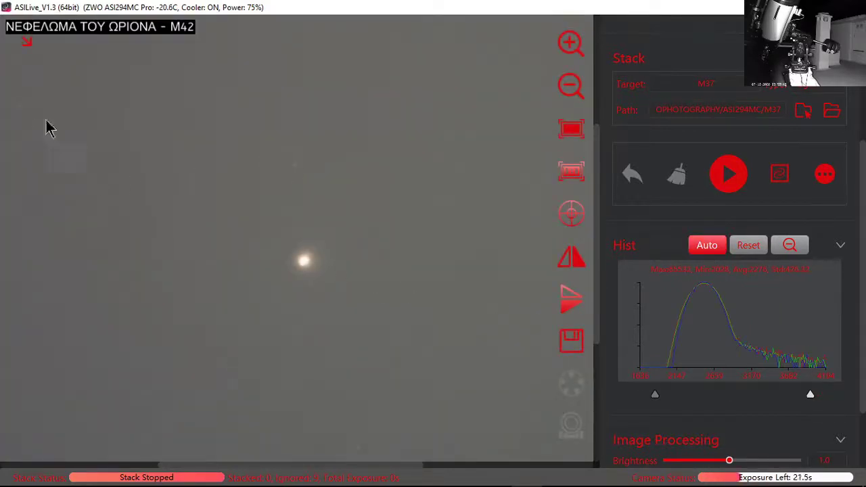
- Raise the histogram's black point to 2210 and lower the image brightness to 0.8
{"action": "scroll", "coordinate": [317, 283], "scroll_direction": "up", "scroll_amount": 3}
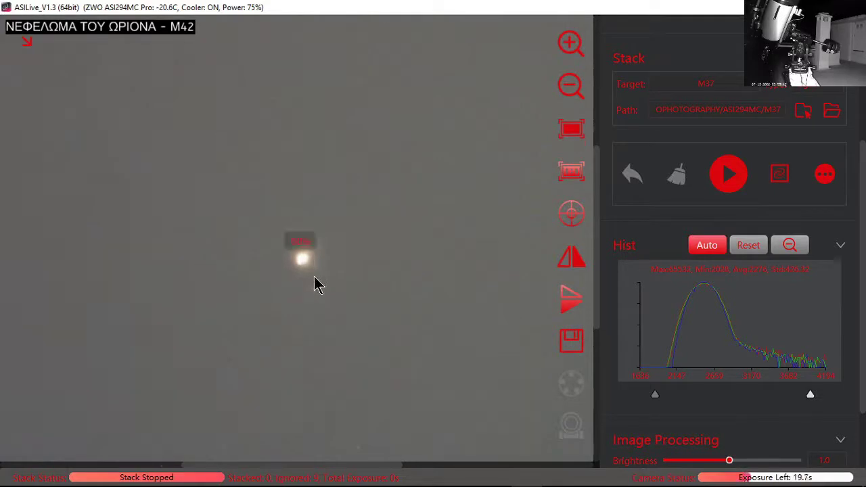
{"action": "scroll", "coordinate": [332, 266], "scroll_direction": "down", "scroll_amount": 4}
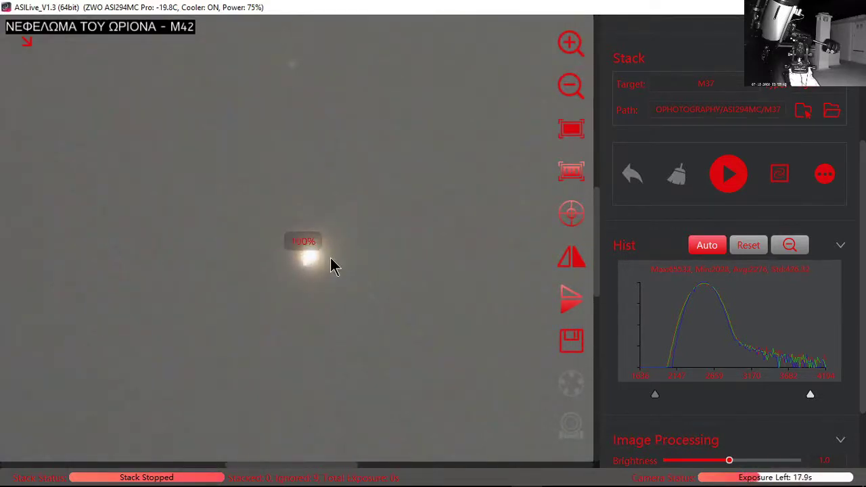
{"action": "scroll", "coordinate": [467, 302], "scroll_direction": "down", "scroll_amount": 1}
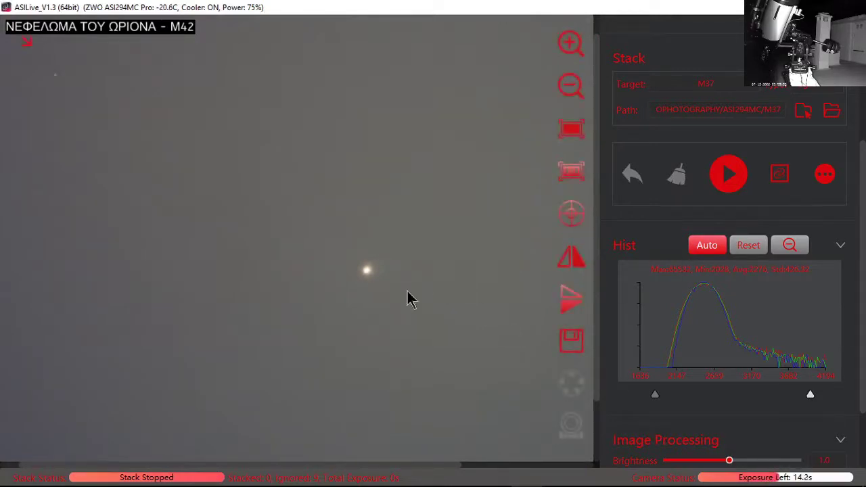
{"action": "left_click_drag", "start_coordinate": [382, 302], "coordinate": [309, 294]}
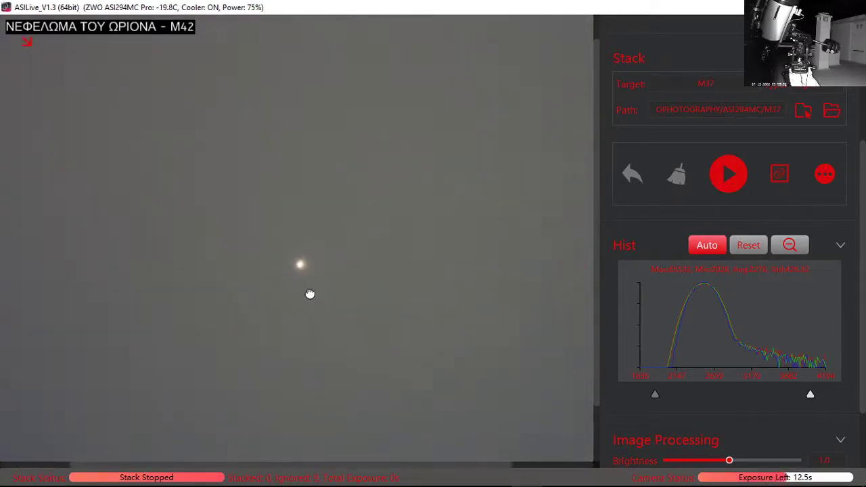
{"action": "left_click_drag", "start_coordinate": [658, 396], "coordinate": [682, 398]}
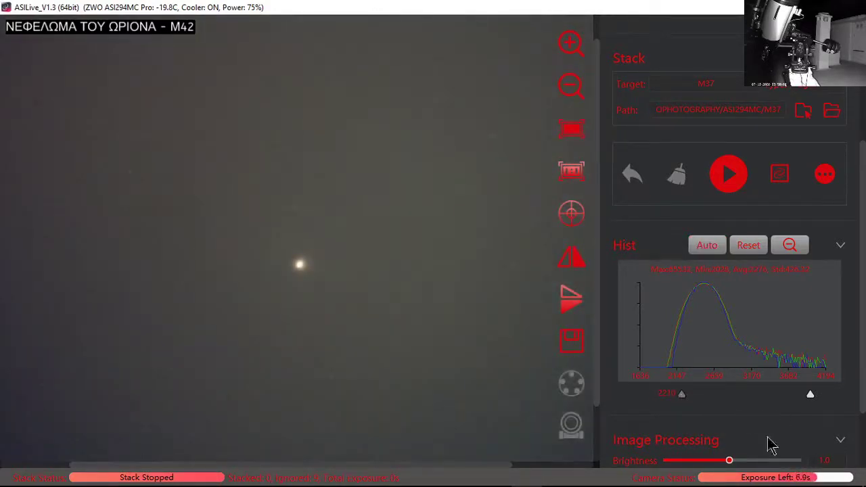
{"action": "scroll", "coordinate": [756, 446], "scroll_direction": "down", "scroll_amount": 1}
{"action": "mouse_move", "coordinate": [729, 422]}
{"action": "left_mouse_down"}
{"action": "mouse_move", "coordinate": [745, 423]}
{"action": "mouse_move", "coordinate": [721, 421]}
{"action": "left_mouse_up"}
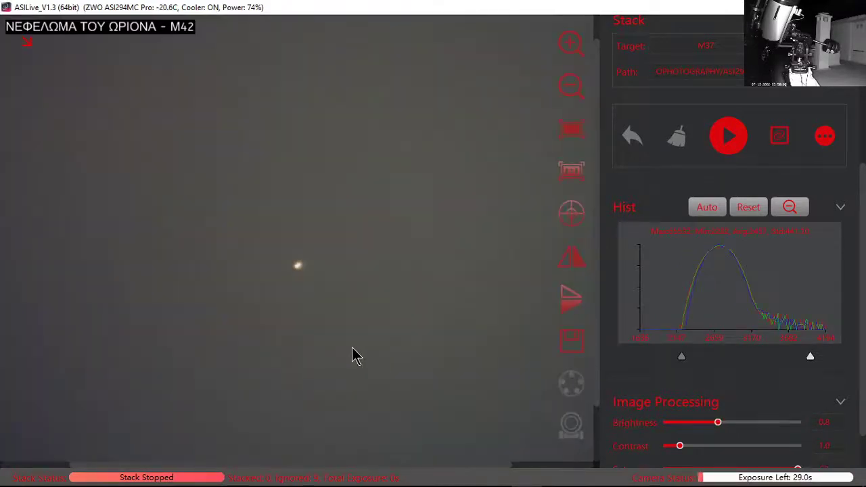
- Raise the histogram's black point to 2566 to darken the background of the 30-second Betelgeuse frame
{"action": "scroll", "coordinate": [294, 295], "scroll_direction": "down", "scroll_amount": 2}
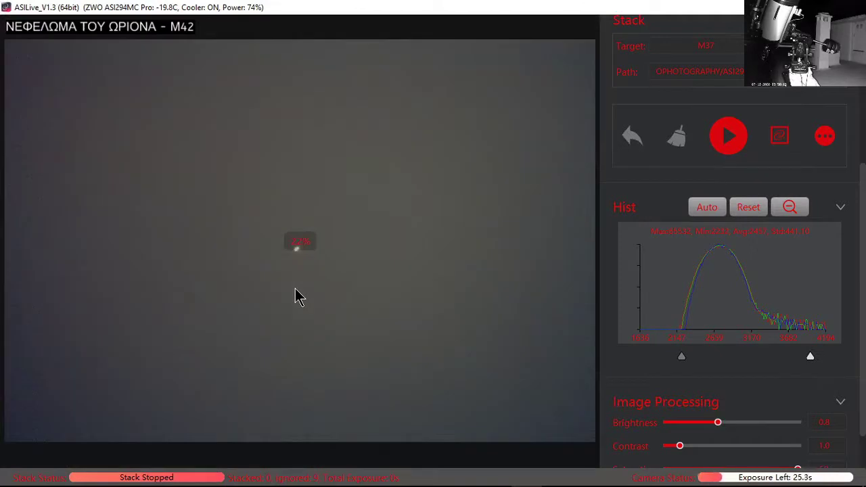
{"action": "scroll", "coordinate": [301, 250], "scroll_direction": "up", "scroll_amount": 2}
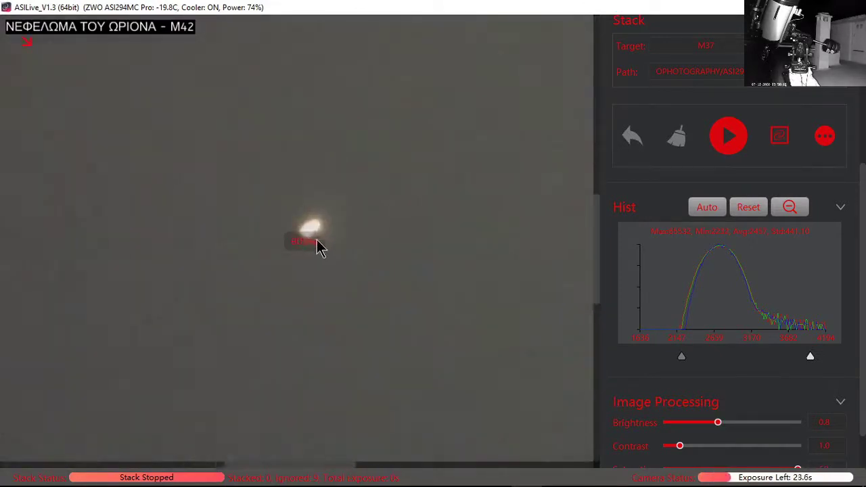
{"action": "scroll", "coordinate": [700, 157], "scroll_direction": "up", "scroll_amount": 3}
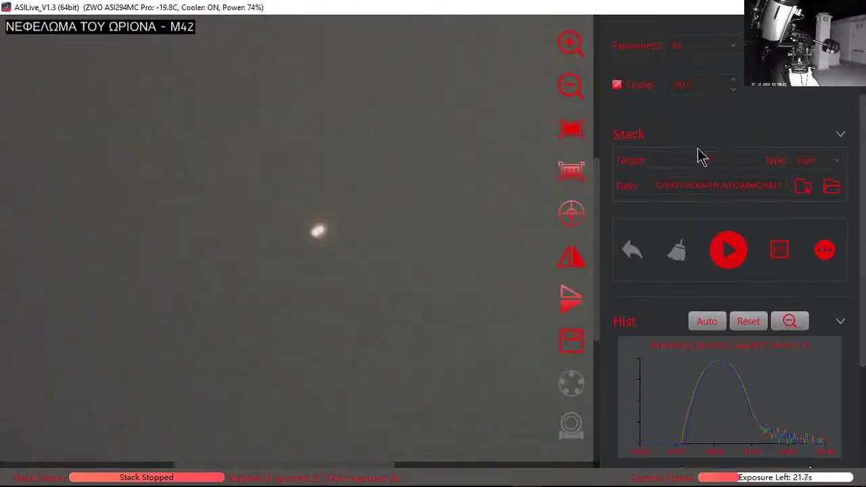
{"action": "scroll", "coordinate": [715, 162], "scroll_direction": "up", "scroll_amount": 1}
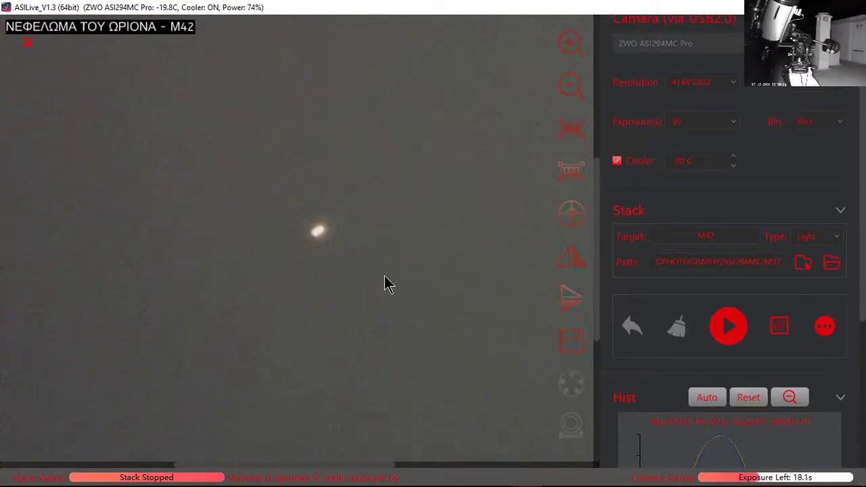
{"action": "scroll", "coordinate": [325, 273], "scroll_direction": "down", "scroll_amount": 2}
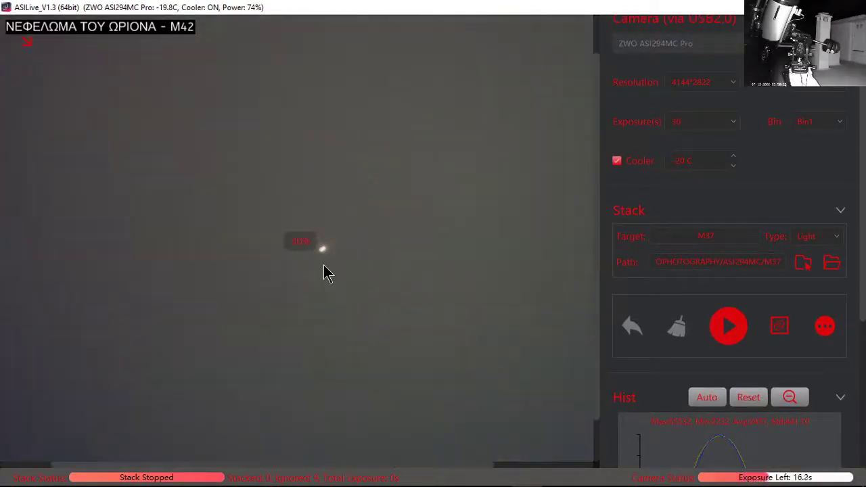
{"action": "scroll", "coordinate": [348, 261], "scroll_direction": "up", "scroll_amount": 1}
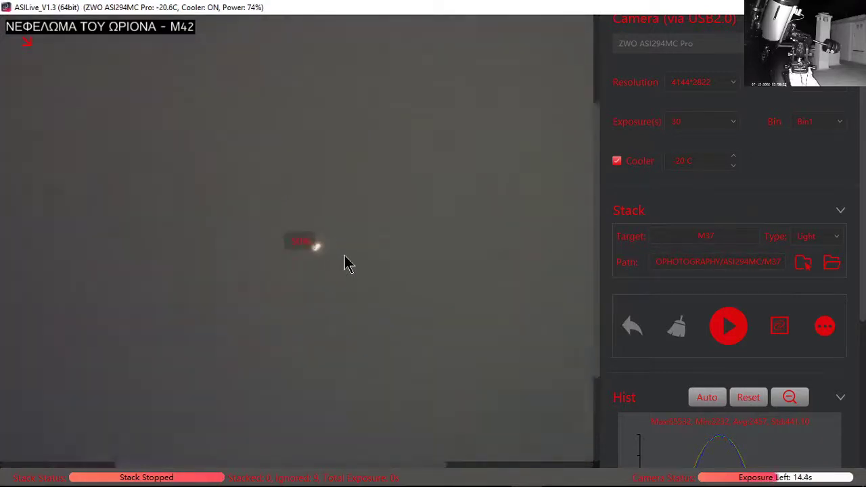
{"action": "scroll", "coordinate": [321, 264], "scroll_direction": "up", "scroll_amount": 1}
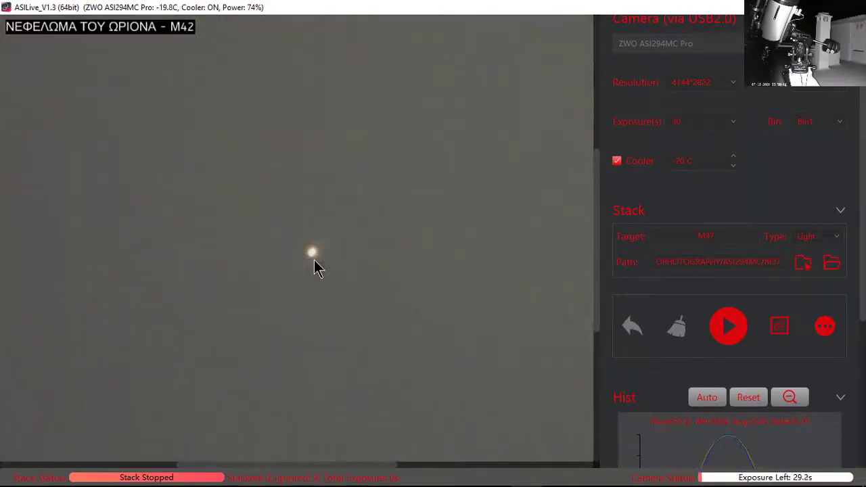
{"action": "scroll", "coordinate": [862, 356], "scroll_direction": "down", "scroll_amount": 3}
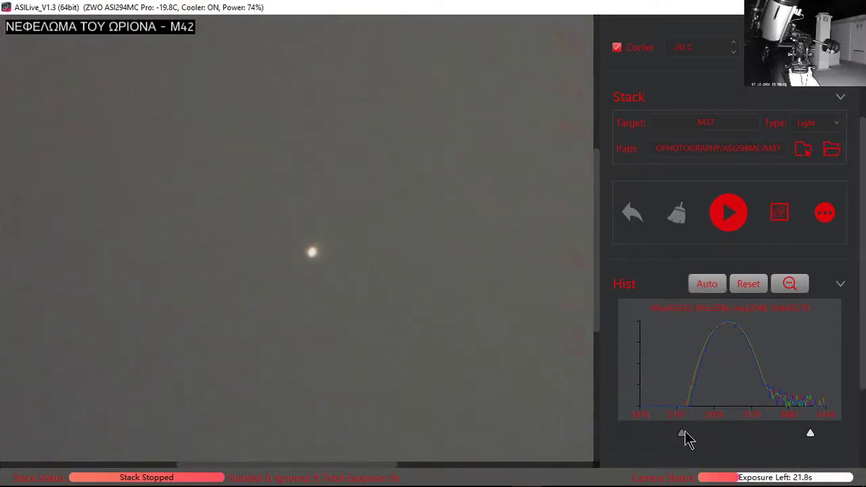
{"action": "left_click_drag", "start_coordinate": [683, 434], "coordinate": [710, 432]}
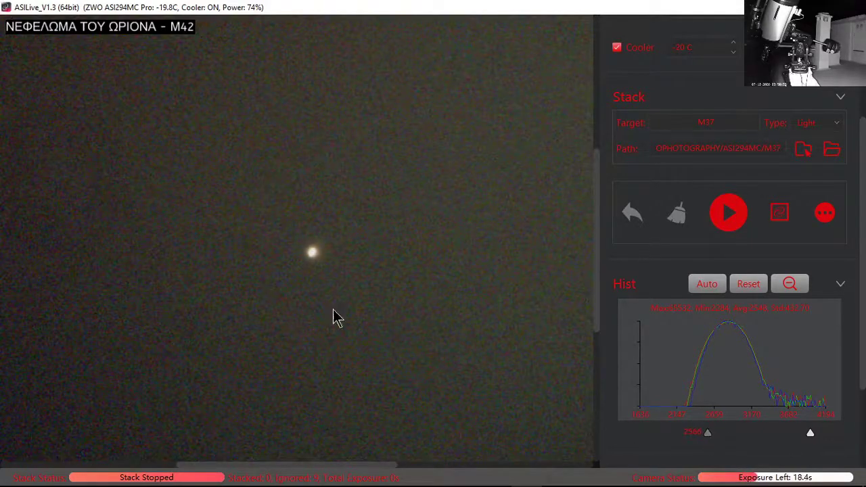
- Check Betelgeuse's shape up close and shorten the camera exposure to 10 seconds
{"action": "mouse_move", "coordinate": [332, 313]}
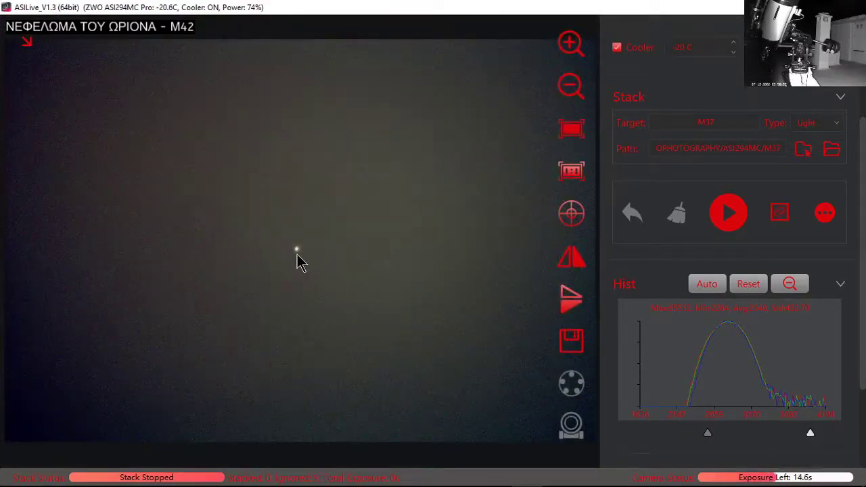
{"action": "scroll", "coordinate": [304, 263], "scroll_direction": "up", "scroll_amount": 2}
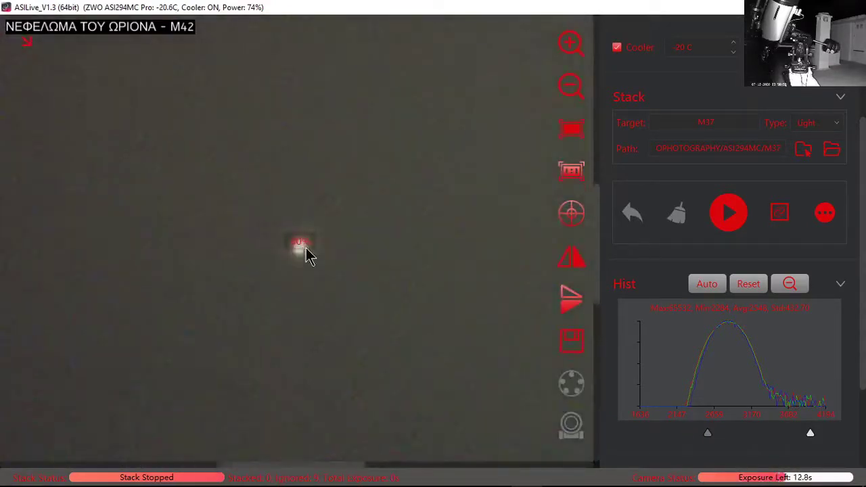
{"action": "scroll", "coordinate": [304, 259], "scroll_direction": "up", "scroll_amount": 1}
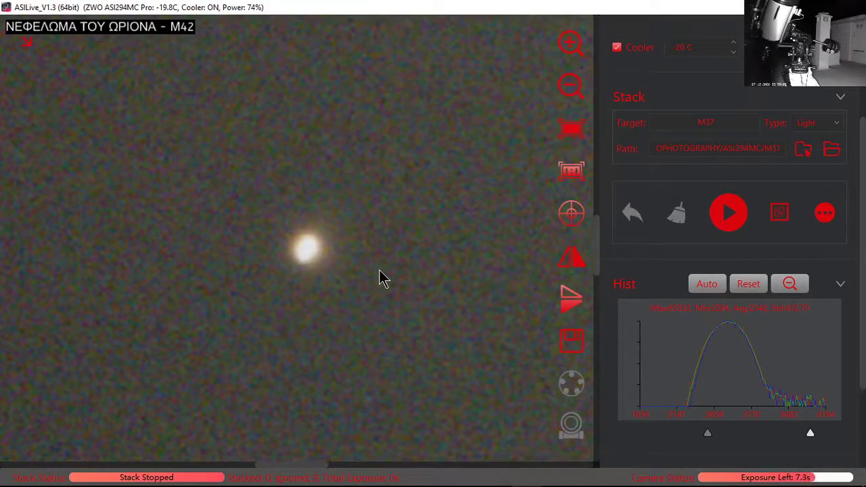
{"action": "scroll", "coordinate": [379, 278], "scroll_direction": "down", "scroll_amount": 3}
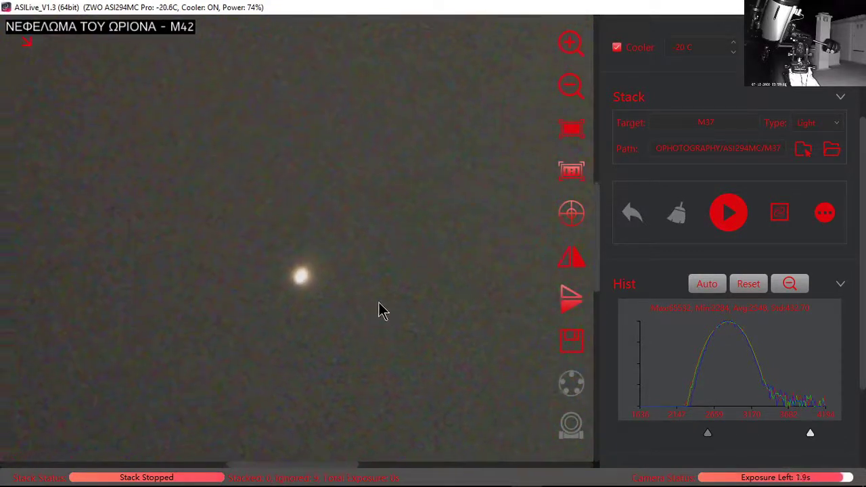
{"action": "scroll", "coordinate": [380, 313], "scroll_direction": "down", "scroll_amount": 1}
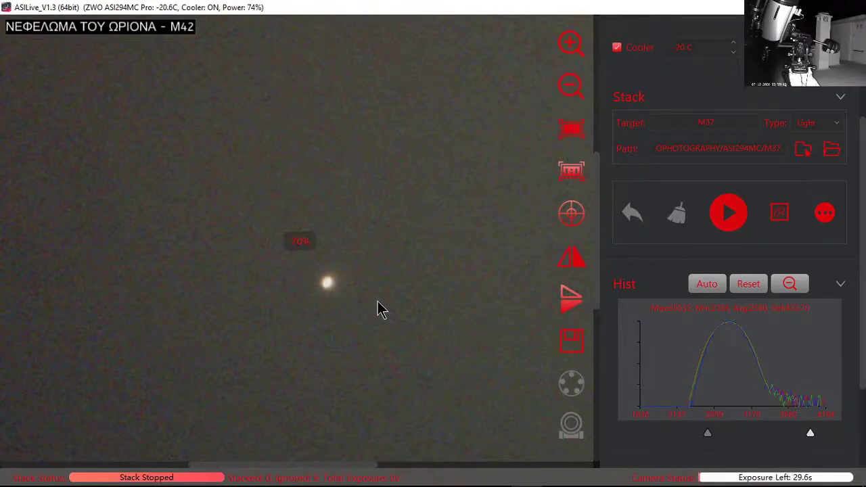
{"action": "left_click_drag", "start_coordinate": [379, 310], "coordinate": [364, 286]}
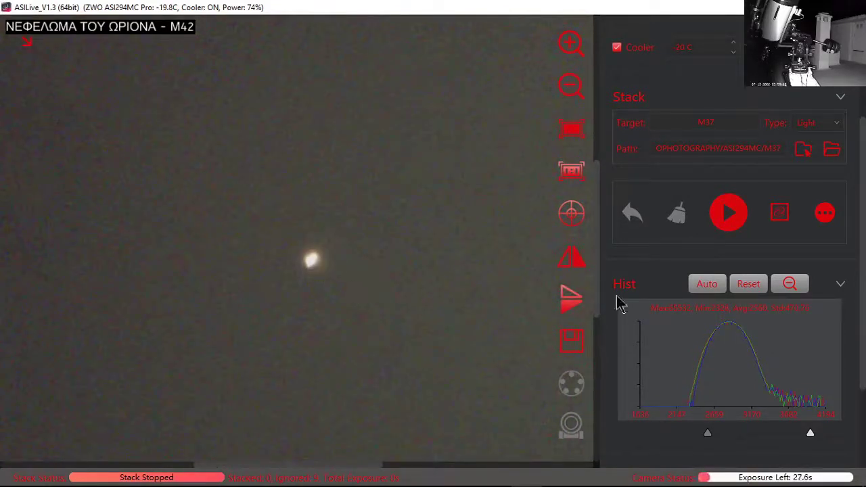
{"action": "scroll", "coordinate": [865, 247], "scroll_direction": "up", "scroll_amount": 3}
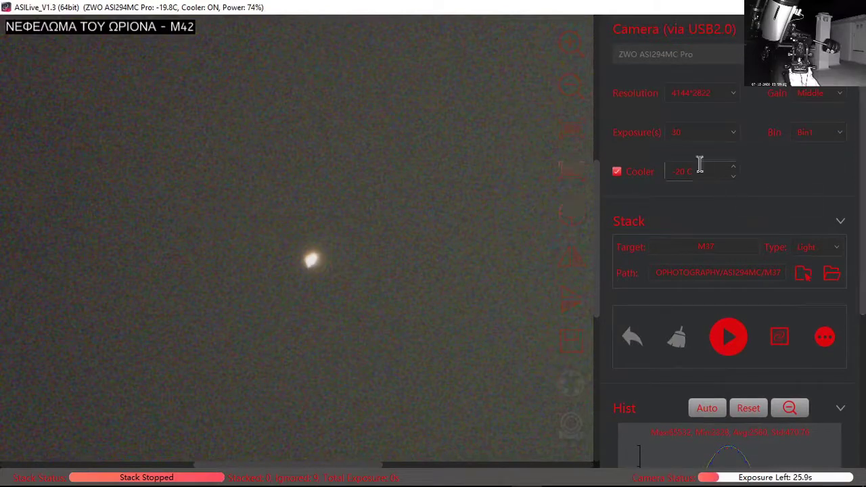
{"action": "left_click", "coordinate": [689, 136]}
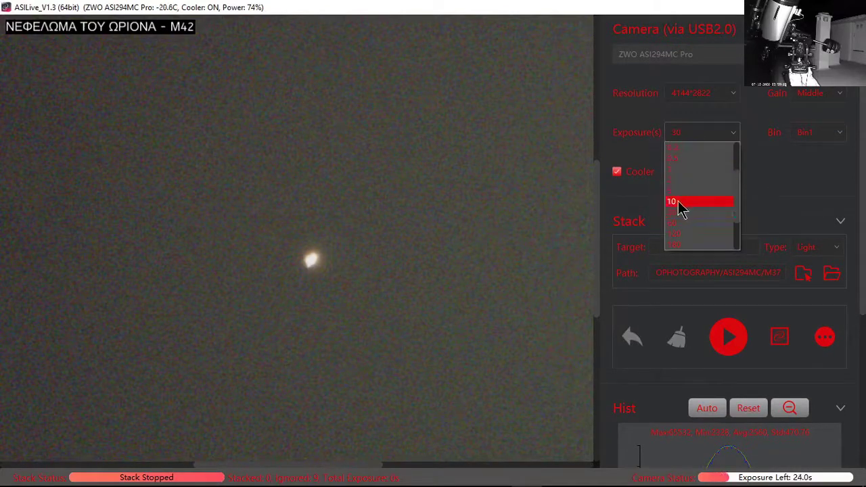
{"action": "left_click", "coordinate": [679, 201]}
- Auto-stretch the histogram for the 10-second Betelgeuse frames
{"action": "mouse_move", "coordinate": [315, 284]}
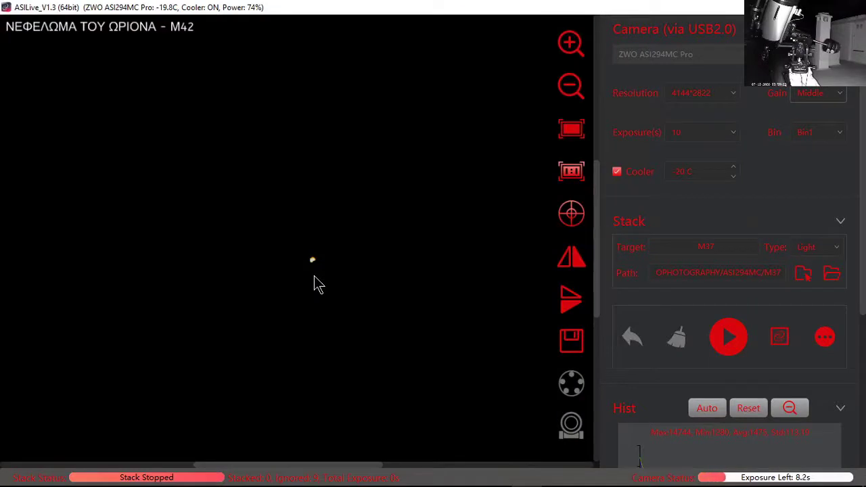
{"action": "left_click", "coordinate": [705, 408]}
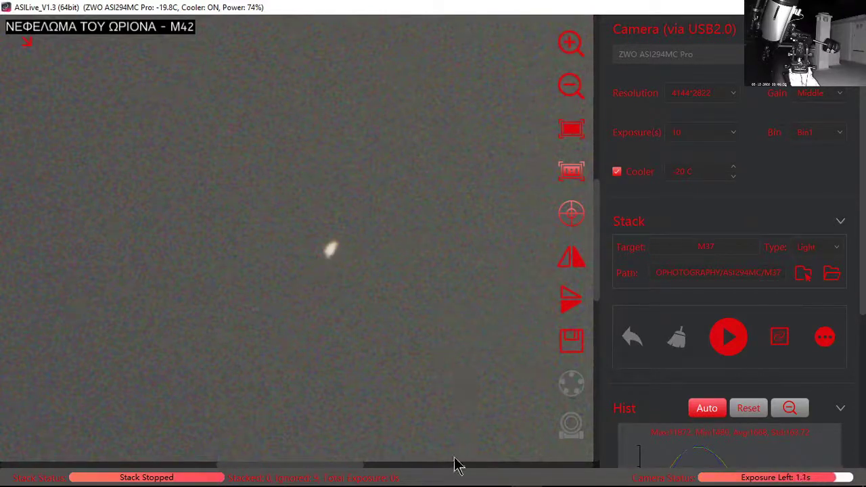
{"action": "mouse_move", "coordinate": [402, 474]}
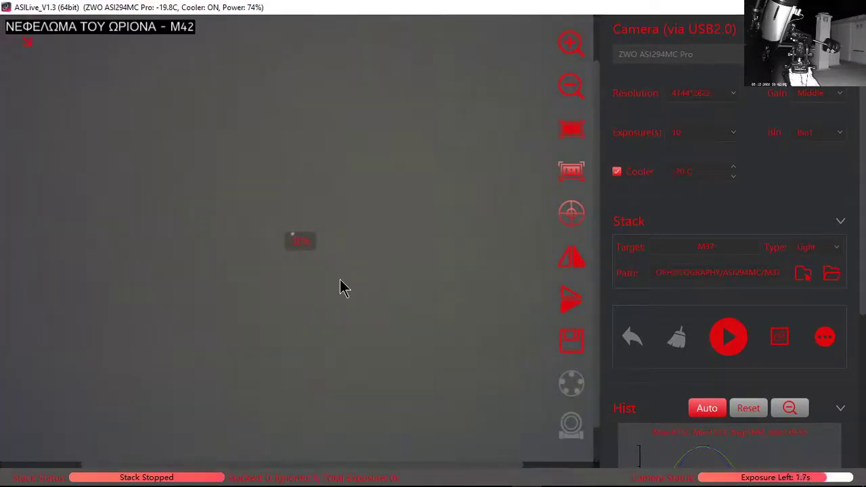
- Switch to PoleMaster to check the cloud cover around Polaris, and return to the live Betelgeuse frame
{"action": "mouse_move", "coordinate": [382, 484]}
{"action": "left_click", "coordinate": [433, 475]}
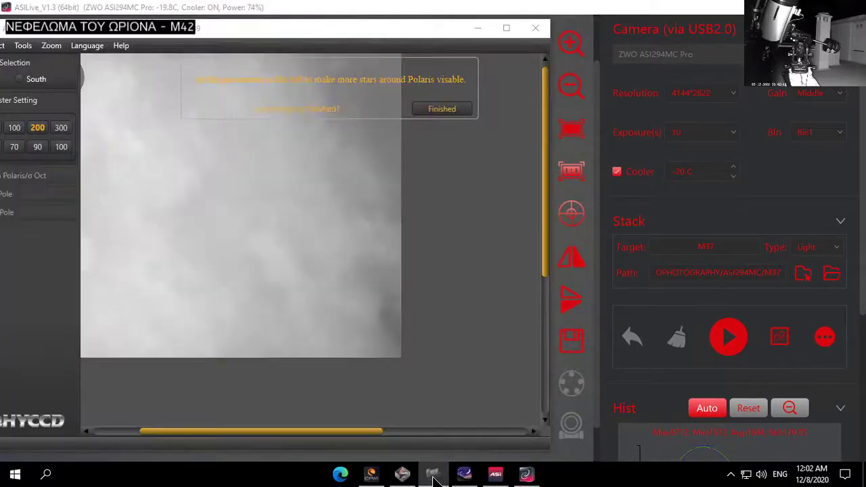
{"action": "left_click", "coordinate": [433, 476]}
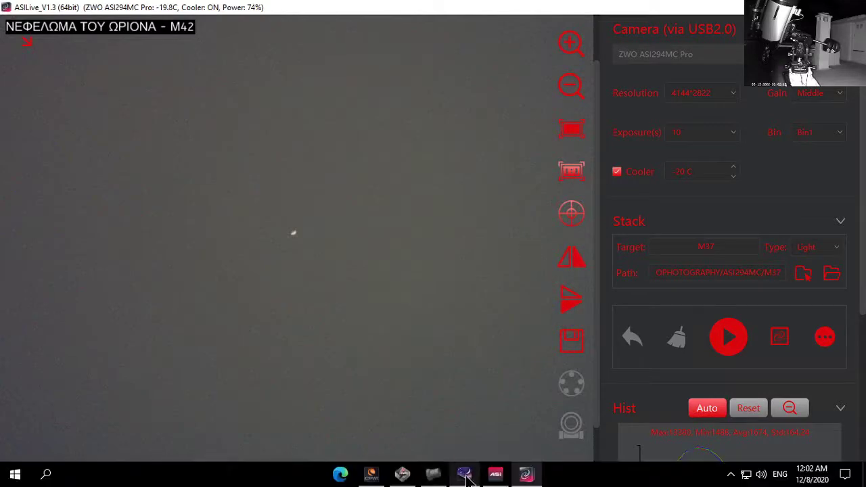
- Switch to Stellarium and survey the sky around Betelgeuse and Orion for another target
{"action": "left_click", "coordinate": [465, 475]}
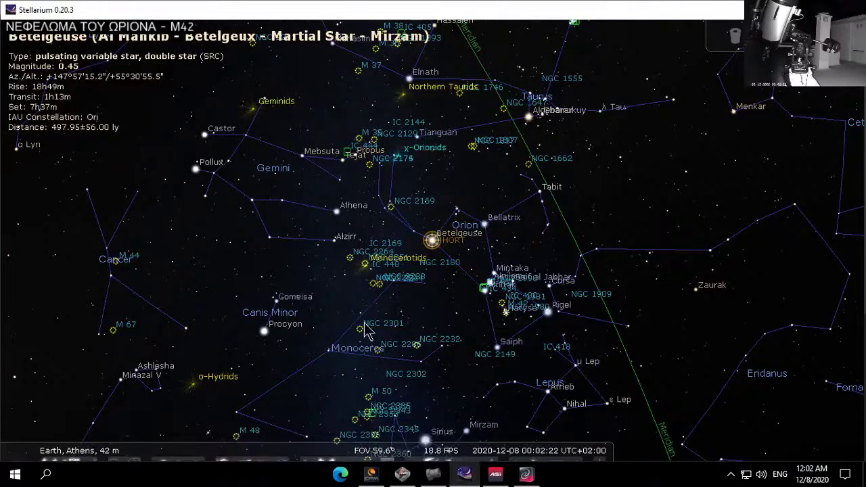
{"action": "scroll", "coordinate": [452, 325], "scroll_direction": "down", "scroll_amount": 3}
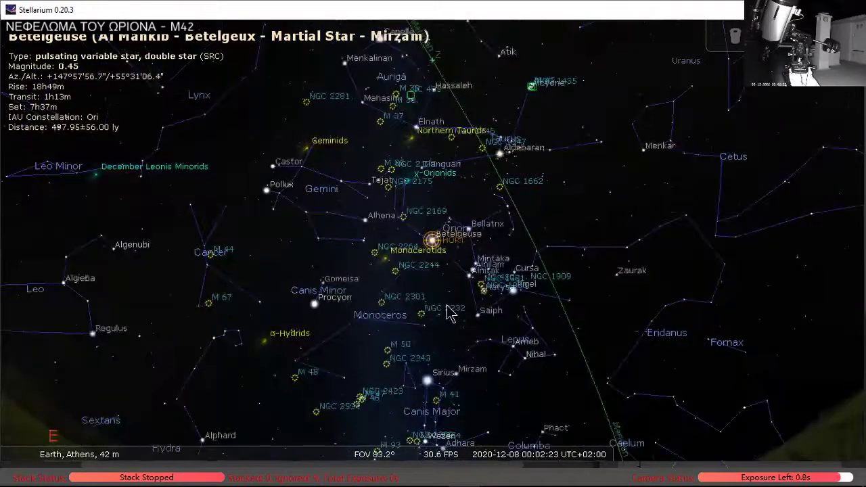
{"action": "left_click_drag", "start_coordinate": [452, 312], "coordinate": [380, 315]}
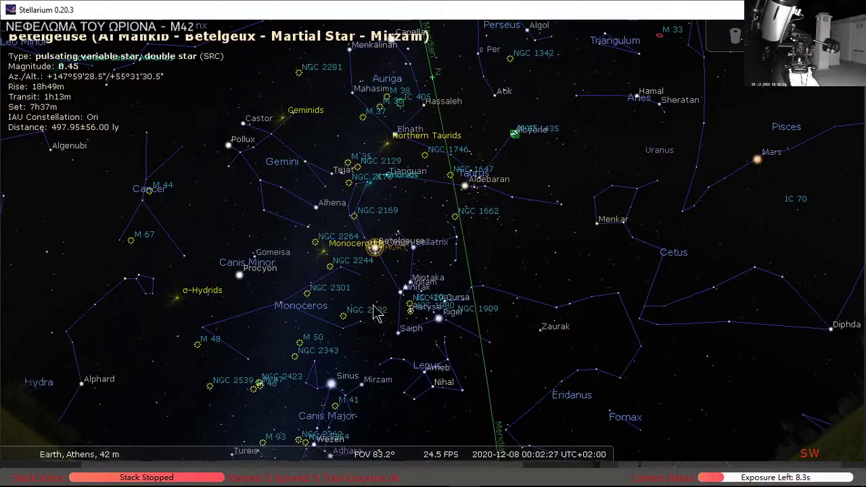
{"action": "scroll", "coordinate": [377, 313], "scroll_direction": "up", "scroll_amount": 4}
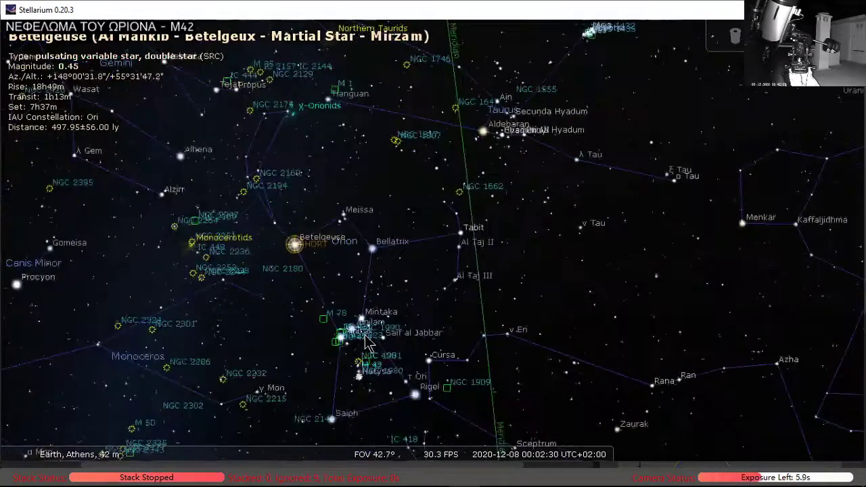
{"action": "left_click_drag", "start_coordinate": [366, 341], "coordinate": [395, 293]}
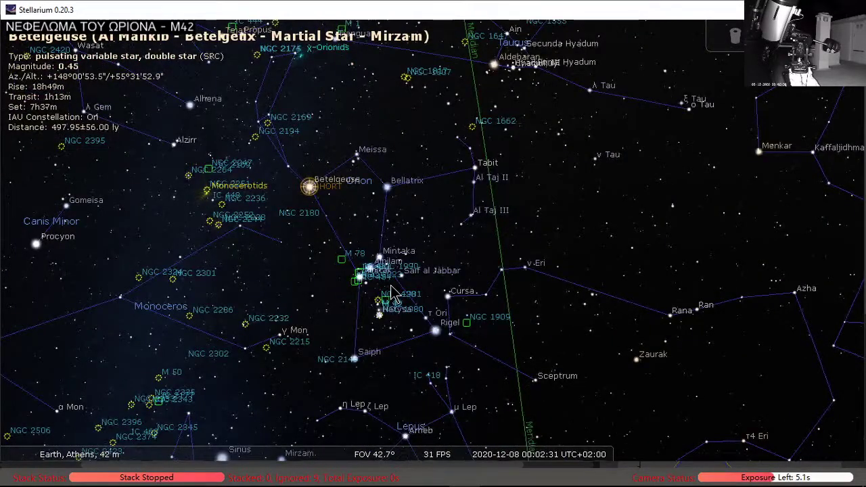
- Search for the object Mirach, centre the sky map on it and widen the view to its surroundings
{"action": "mouse_move", "coordinate": [4, 316]}
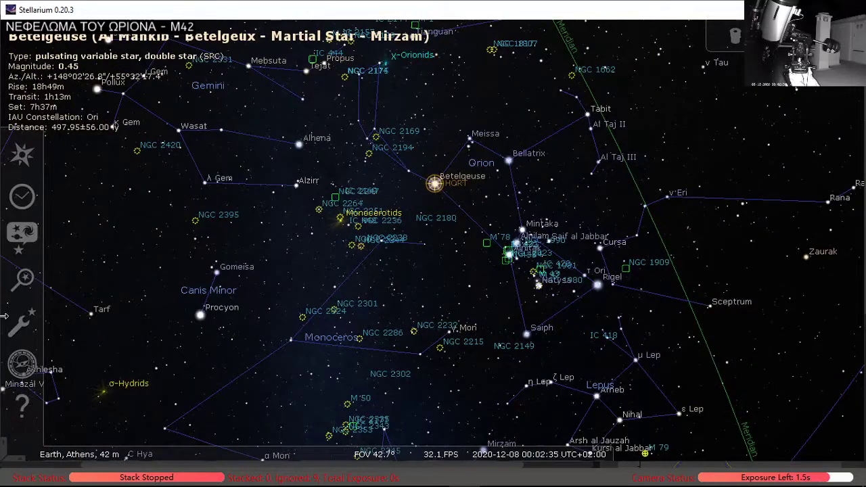
{"action": "left_click", "coordinate": [22, 277]}
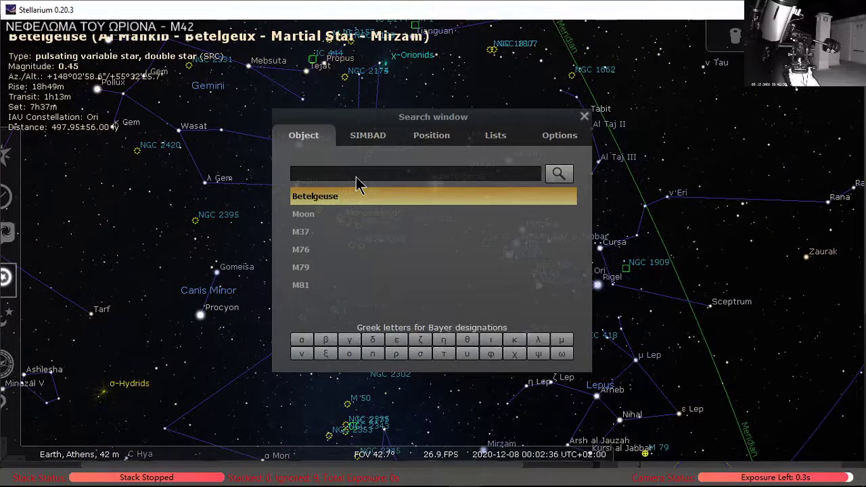
{"action": "type", "text": "MIRA"}
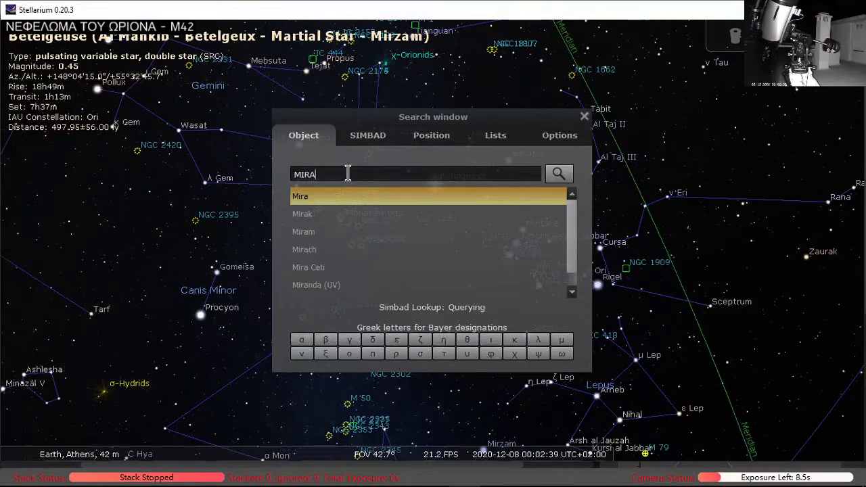
{"action": "type", "text": "CH"}
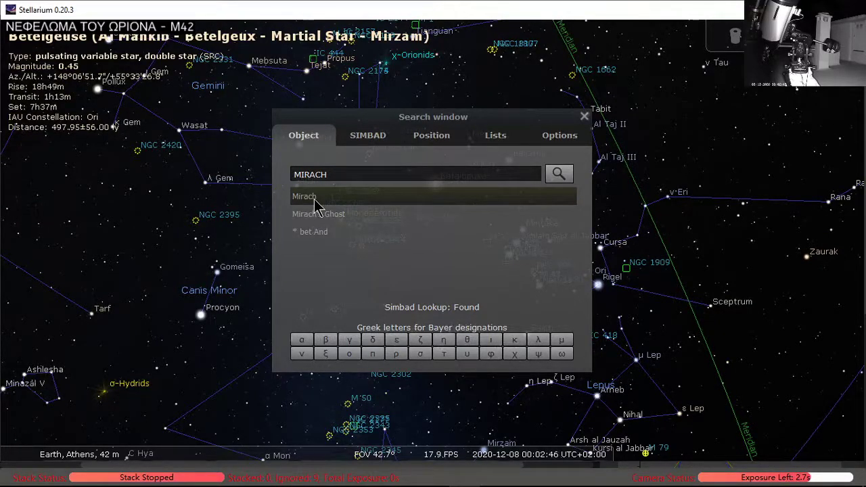
{"action": "left_click", "coordinate": [314, 197]}
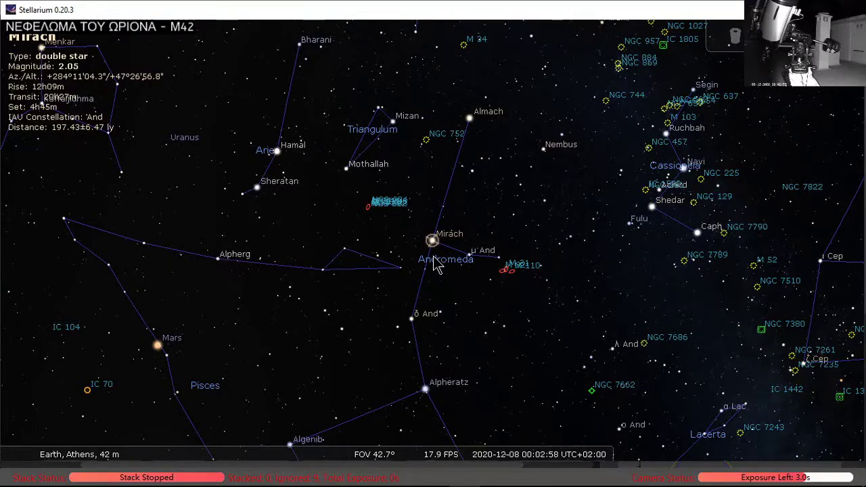
{"action": "scroll", "coordinate": [435, 264], "scroll_direction": "down", "scroll_amount": 5}
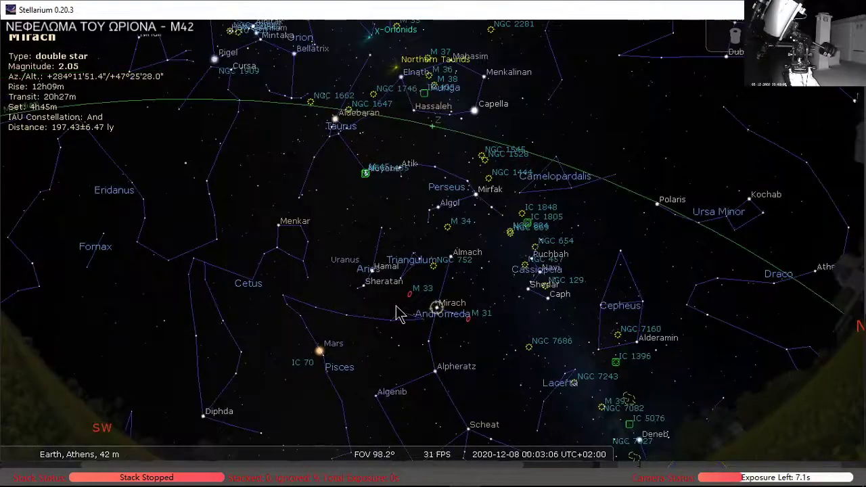
{"action": "key", "text": "Up"}
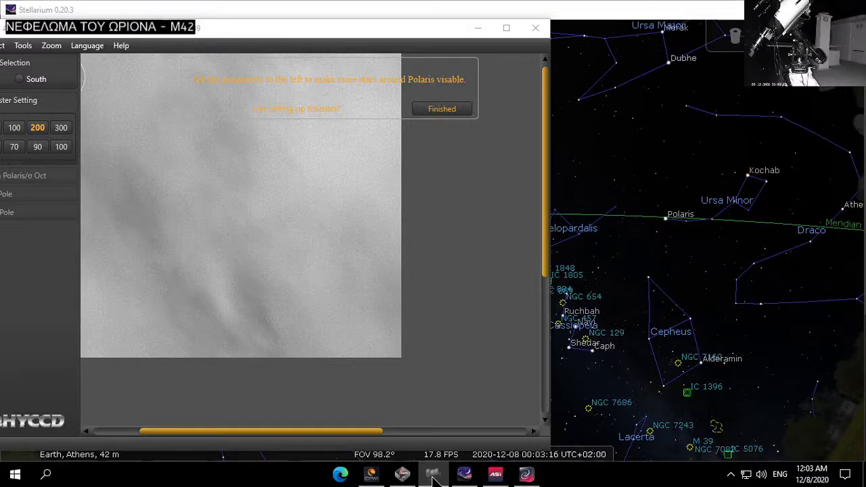
- Recheck the clouds around Polaris in PoleMaster, and switch to ASILive to view the live Mirach frame
{"action": "left_click", "coordinate": [433, 477]}
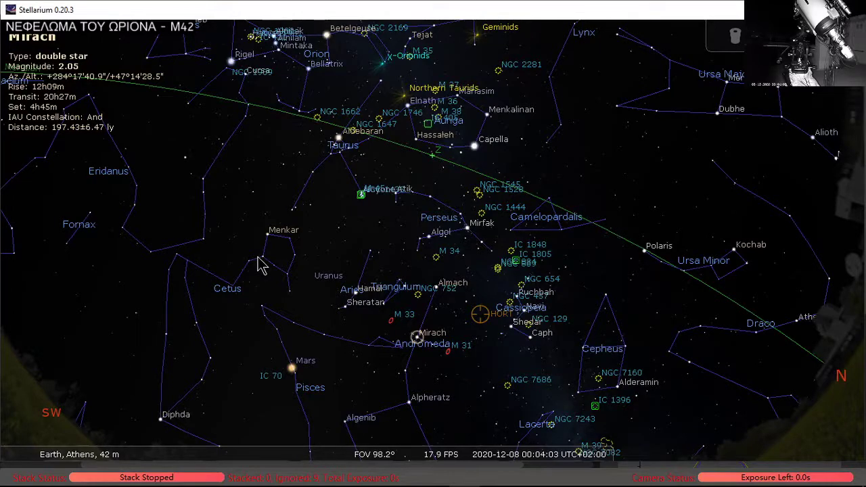
{"action": "left_click", "coordinate": [433, 476]}
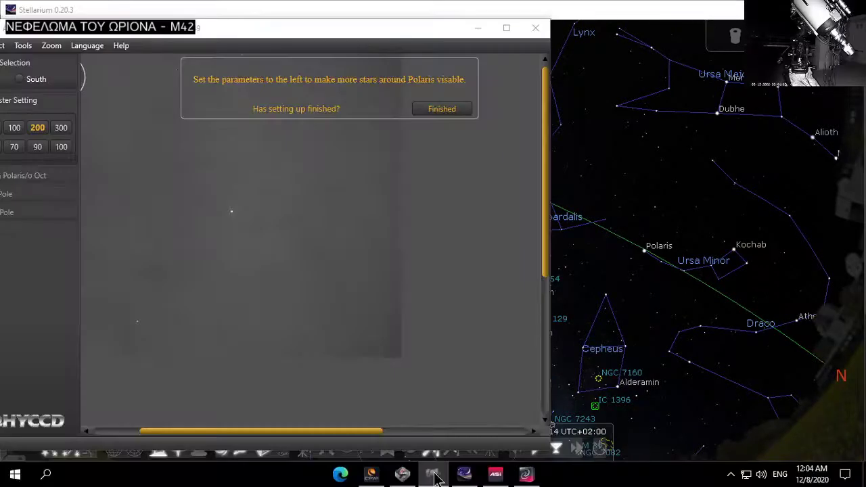
{"action": "left_click", "coordinate": [433, 475]}
{"action": "left_click", "coordinate": [526, 475]}
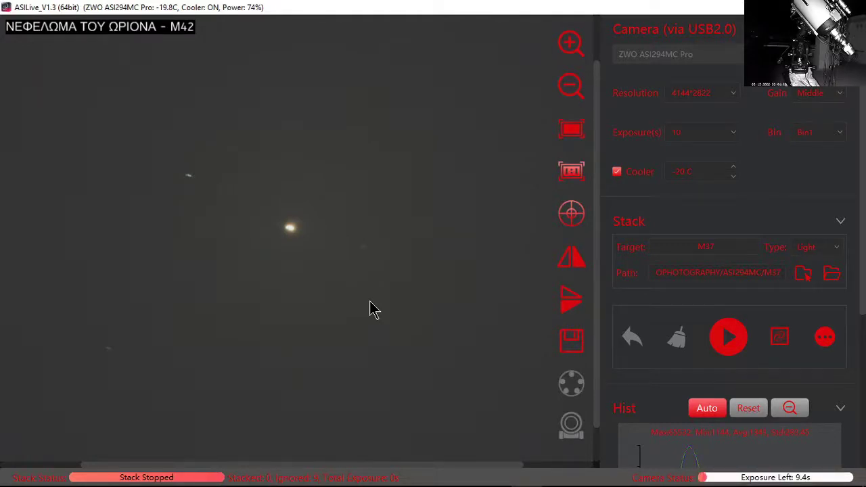
- Set the PoleMaster camera parameter to 300, check the sky around Polaris and return to ASILive
{"action": "left_click", "coordinate": [434, 473]}
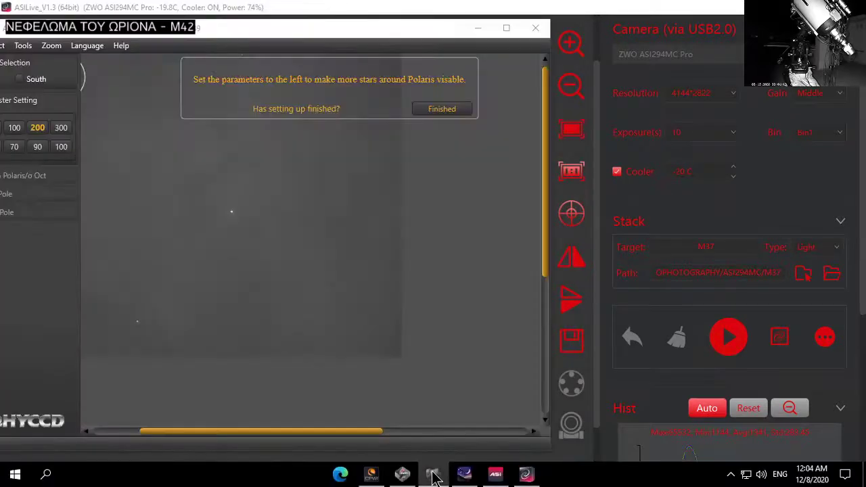
{"action": "left_click", "coordinate": [61, 129]}
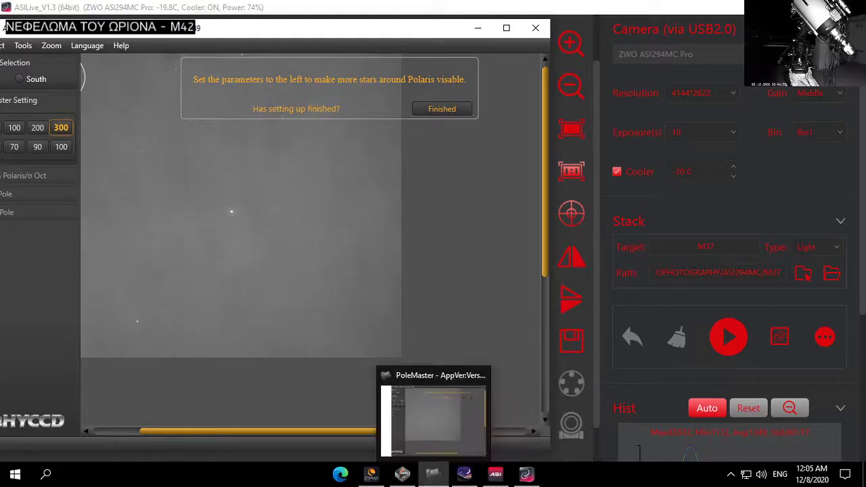
{"action": "left_click", "coordinate": [426, 477]}
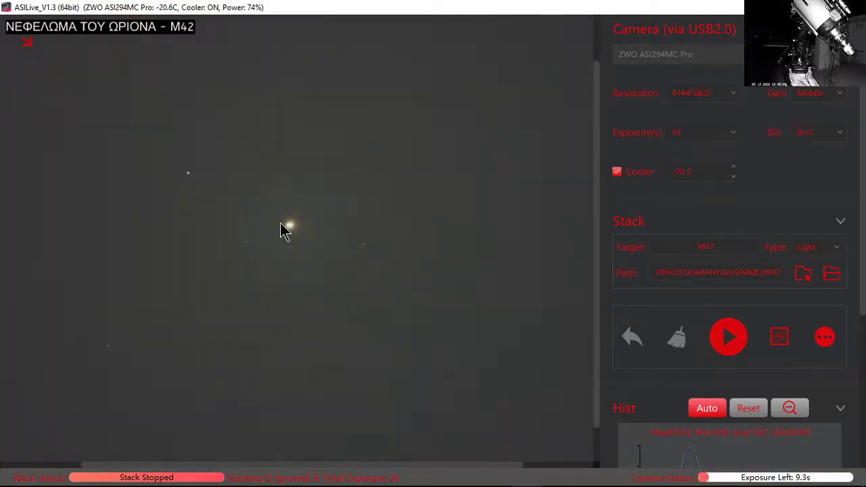
- Inspect Mirach up close at 50% zoom, and set the camera gain to Low with a 5-second exposure
{"action": "left_click_drag", "start_coordinate": [283, 232], "coordinate": [300, 274]}
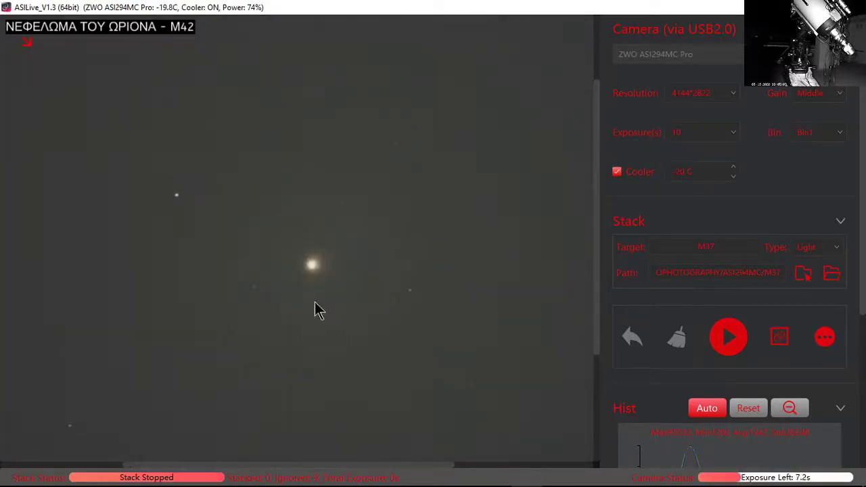
{"action": "scroll", "coordinate": [306, 310], "scroll_direction": "up", "scroll_amount": 1}
{"action": "scroll", "coordinate": [306, 309], "scroll_direction": "up", "scroll_amount": 1}
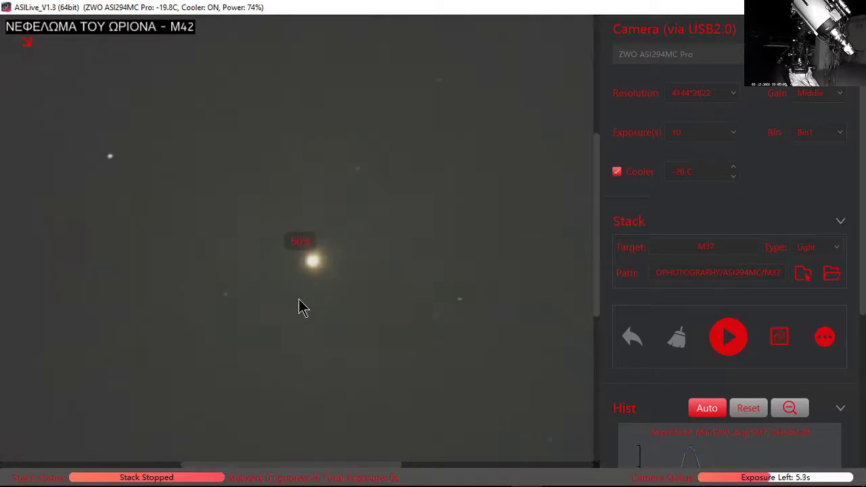
{"action": "left_click_drag", "start_coordinate": [300, 305], "coordinate": [299, 325]}
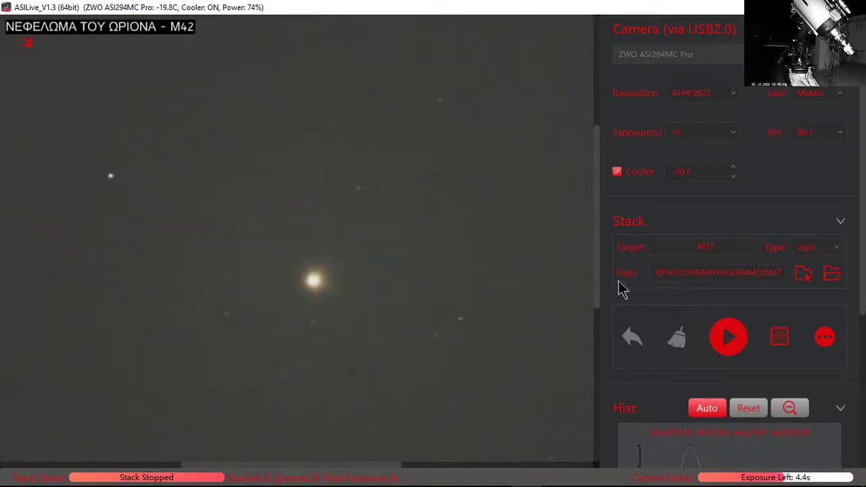
{"action": "left_click", "coordinate": [698, 135]}
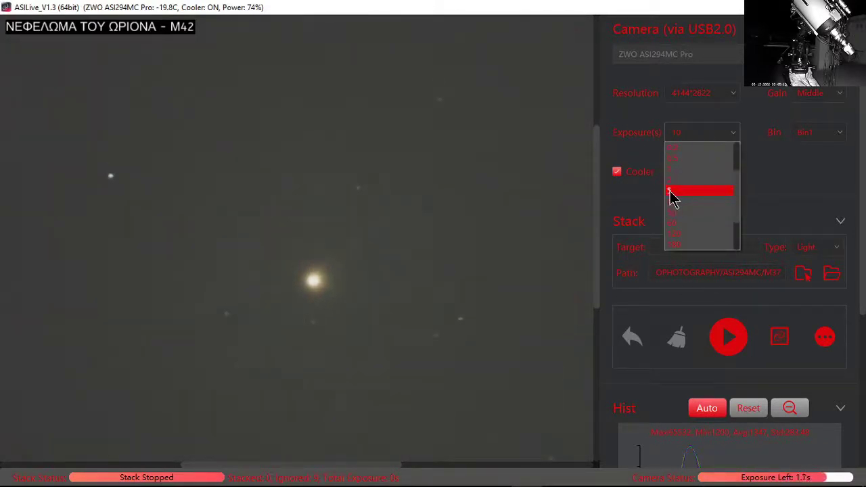
{"action": "left_click", "coordinate": [822, 94]}
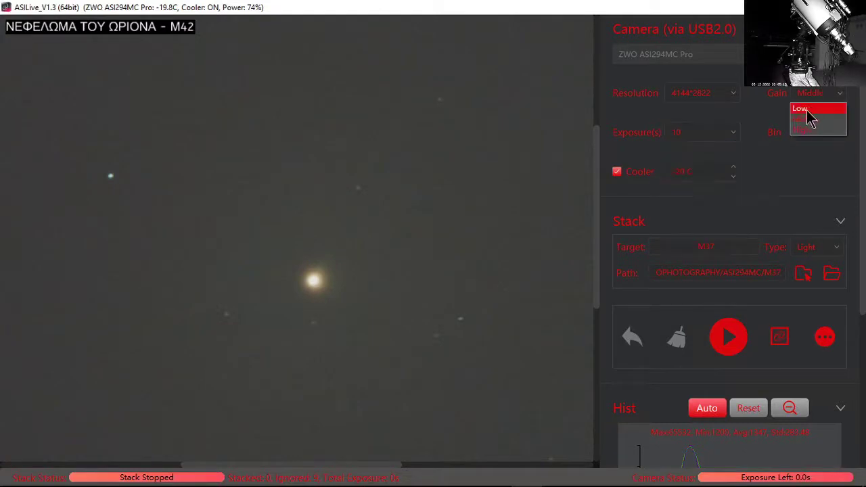
{"action": "left_click", "coordinate": [812, 118]}
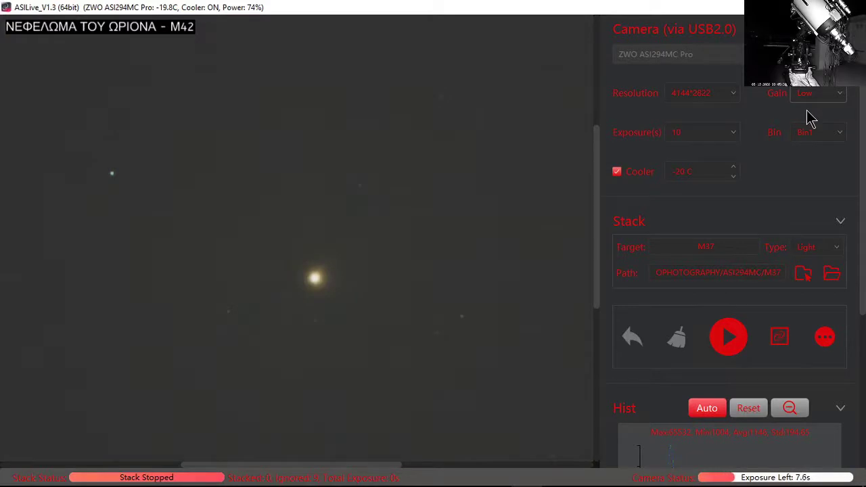
{"action": "left_click", "coordinate": [732, 138]}
{"action": "left_click", "coordinate": [673, 191]}
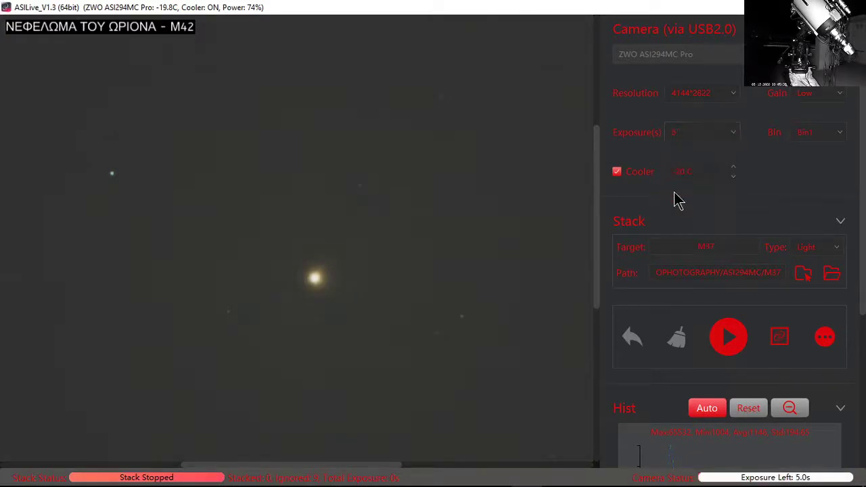
- Set the image contrast to 1.1 and the brightness to 0.7 for the Mirach frames
{"action": "mouse_move", "coordinate": [444, 276]}
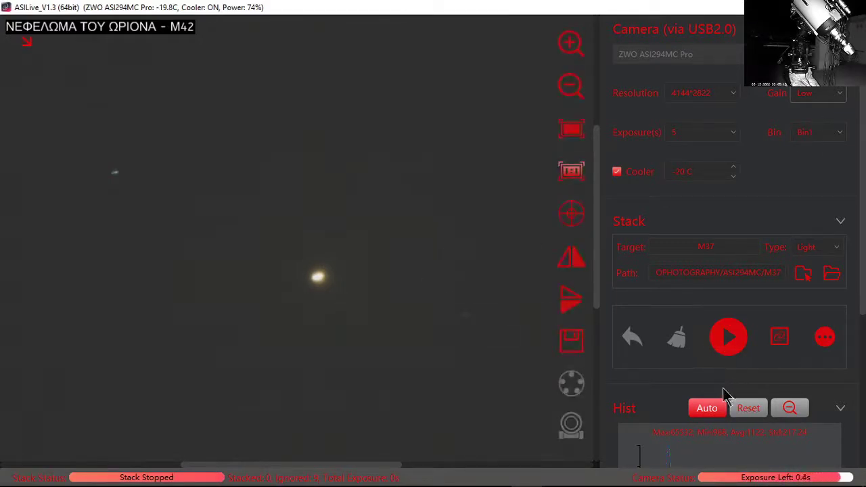
{"action": "left_click_drag", "start_coordinate": [863, 308], "coordinate": [846, 396]}
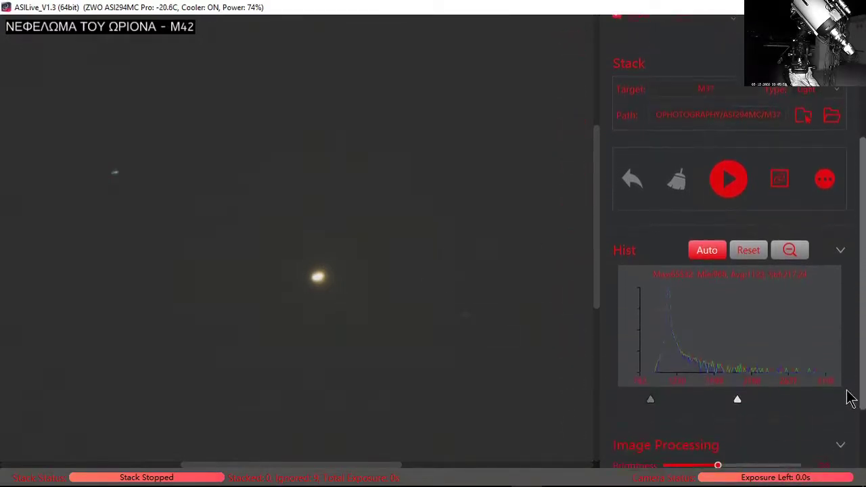
{"action": "scroll", "coordinate": [758, 426], "scroll_direction": "down", "scroll_amount": 1}
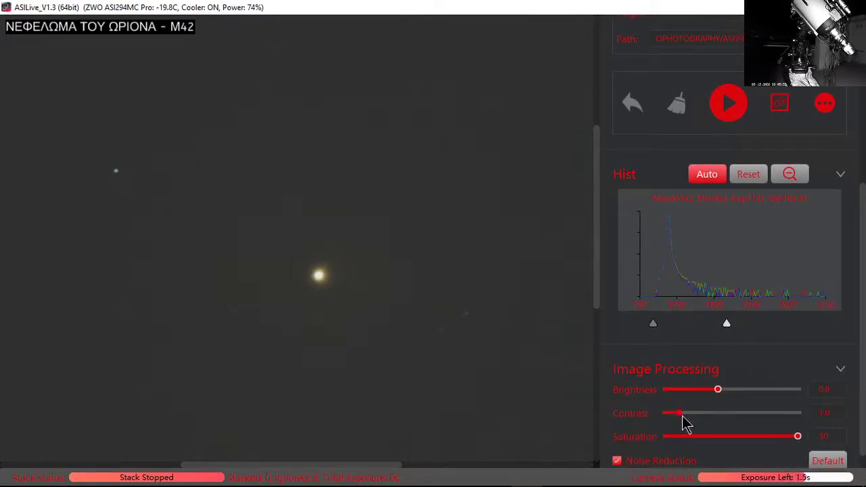
{"action": "left_click_drag", "start_coordinate": [680, 417], "coordinate": [682, 414]}
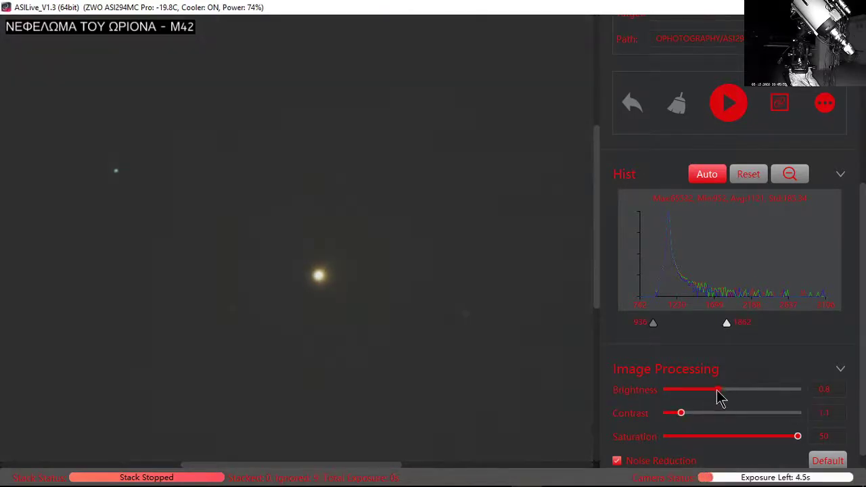
{"action": "mouse_move", "coordinate": [714, 391]}
{"action": "left_mouse_down"}
{"action": "mouse_move", "coordinate": [709, 398]}
{"action": "mouse_move", "coordinate": [718, 398]}
{"action": "left_mouse_up"}
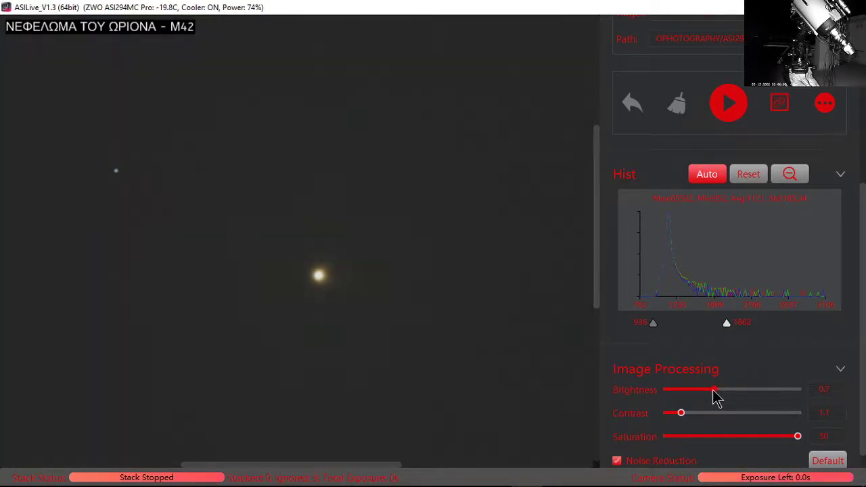
- Shorten the camera exposure for Mirach to 2 seconds
{"action": "scroll", "coordinate": [862, 221], "scroll_direction": "up", "scroll_amount": 3}
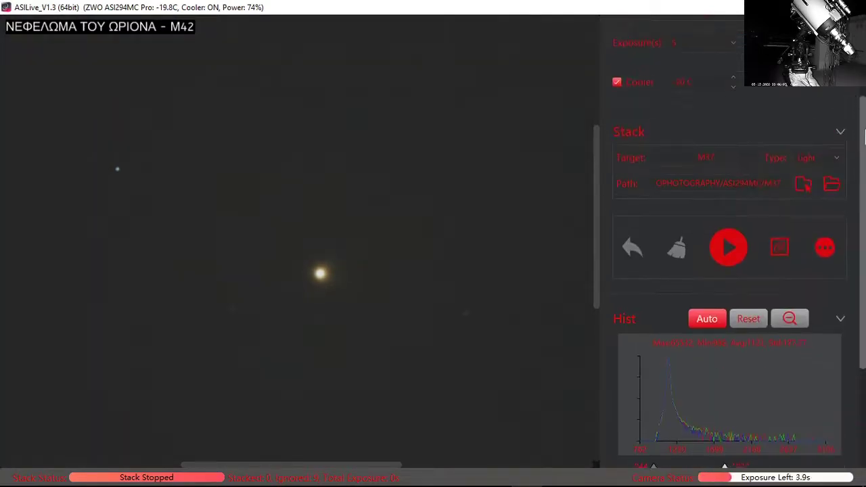
{"action": "left_click", "coordinate": [699, 52]}
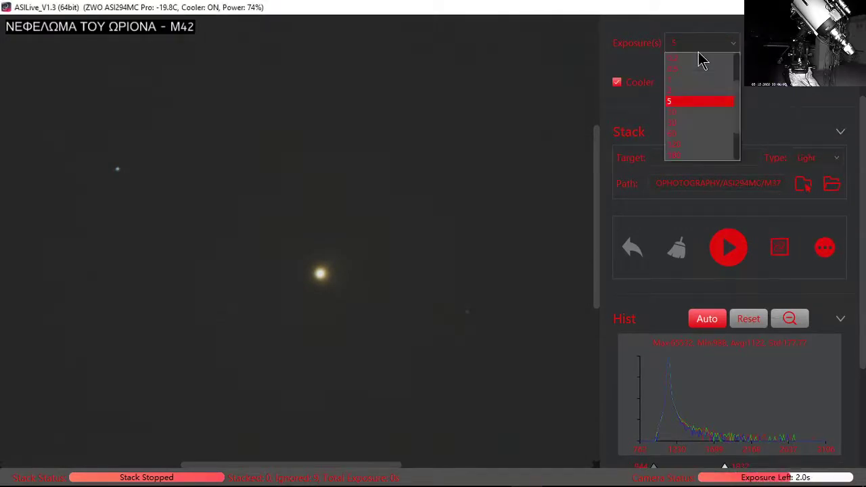
{"action": "left_click", "coordinate": [682, 90]}
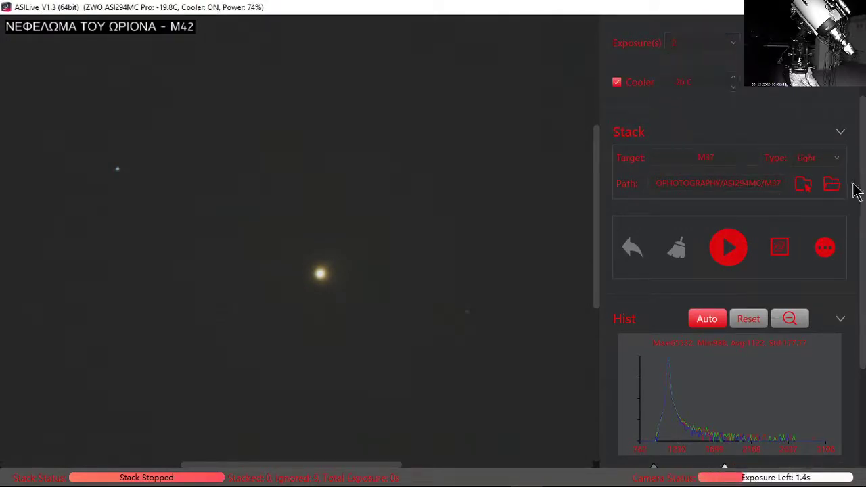
- Set the camera gain to Middle for the 2-second Mirach frames and inspect the star up close
{"action": "scroll", "coordinate": [854, 187], "scroll_direction": "up", "scroll_amount": 3}
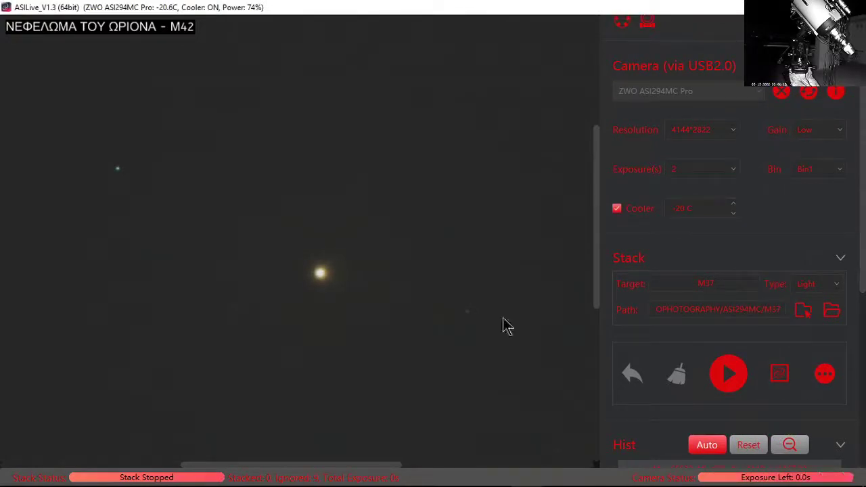
{"action": "scroll", "coordinate": [464, 327], "scroll_direction": "down", "scroll_amount": 1}
{"action": "scroll", "coordinate": [473, 330], "scroll_direction": "down", "scroll_amount": 1}
{"action": "left_click_drag", "start_coordinate": [483, 339], "coordinate": [402, 301]}
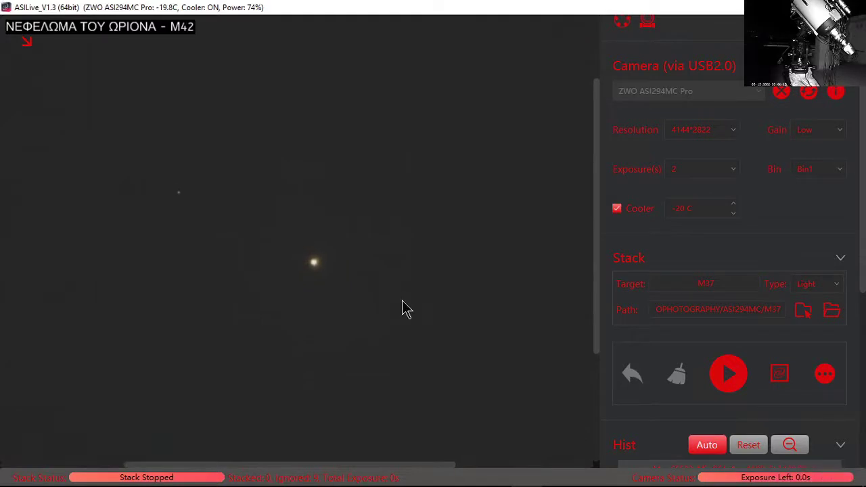
{"action": "left_click", "coordinate": [821, 135]}
{"action": "left_click", "coordinate": [806, 156]}
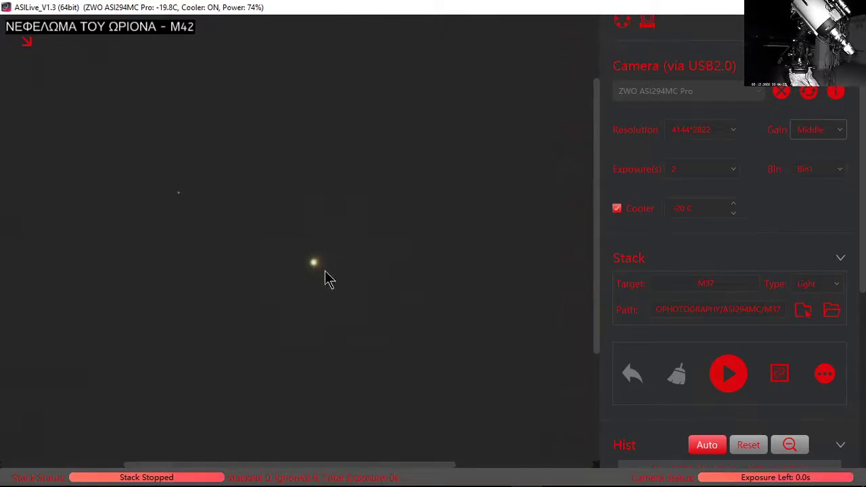
{"action": "scroll", "coordinate": [322, 274], "scroll_direction": "up", "scroll_amount": 2}
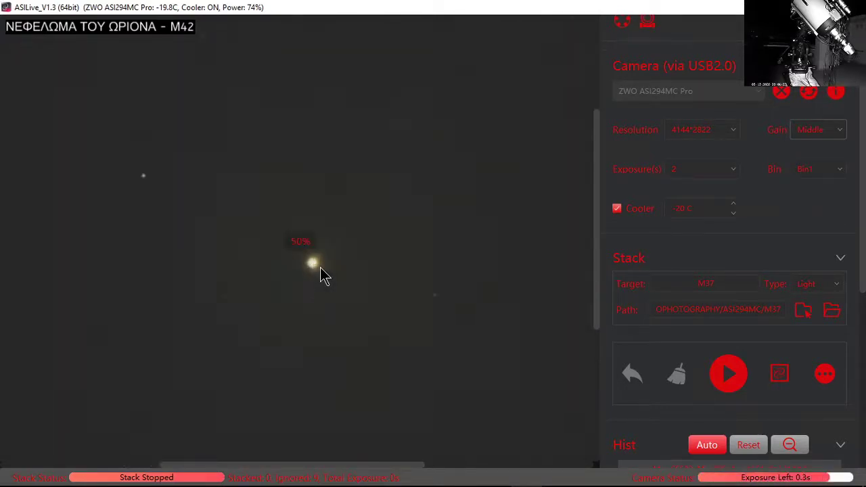
{"action": "scroll", "coordinate": [322, 274], "scroll_direction": "up", "scroll_amount": 3}
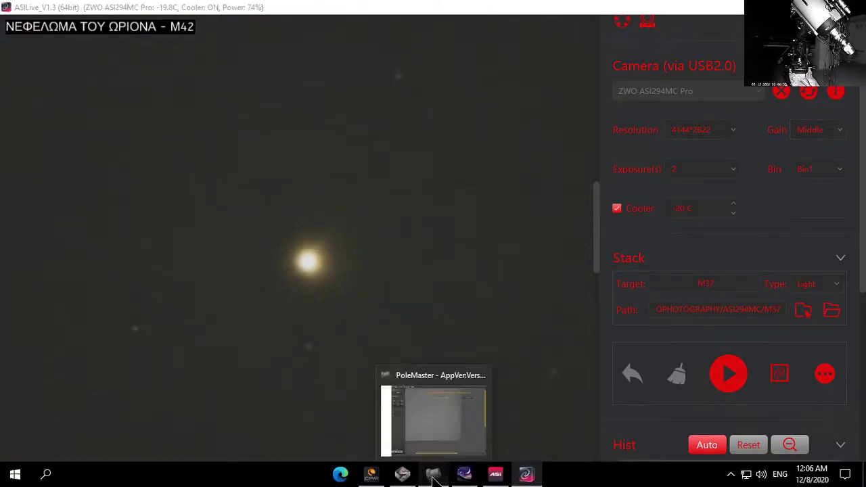
- Switch to PoleMaster to check the clouds around Polaris, then return to ASILive with Mirach near the centre of the view
{"action": "left_click", "coordinate": [434, 474]}
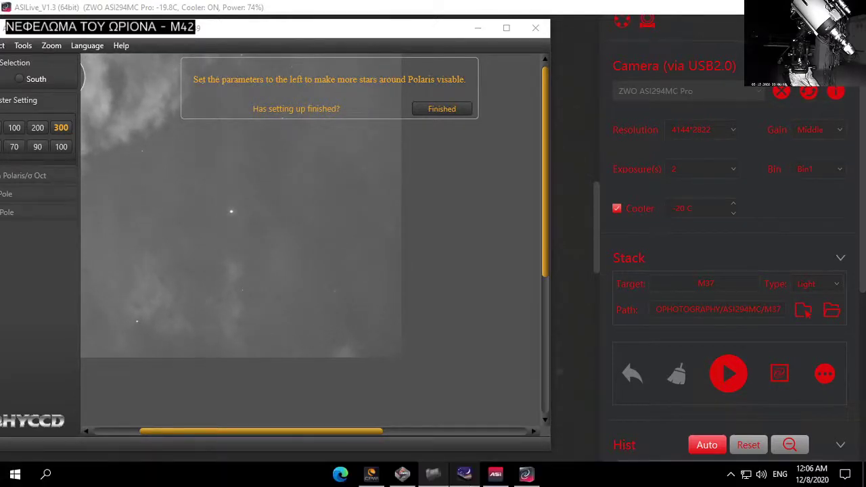
{"action": "left_click", "coordinate": [431, 476]}
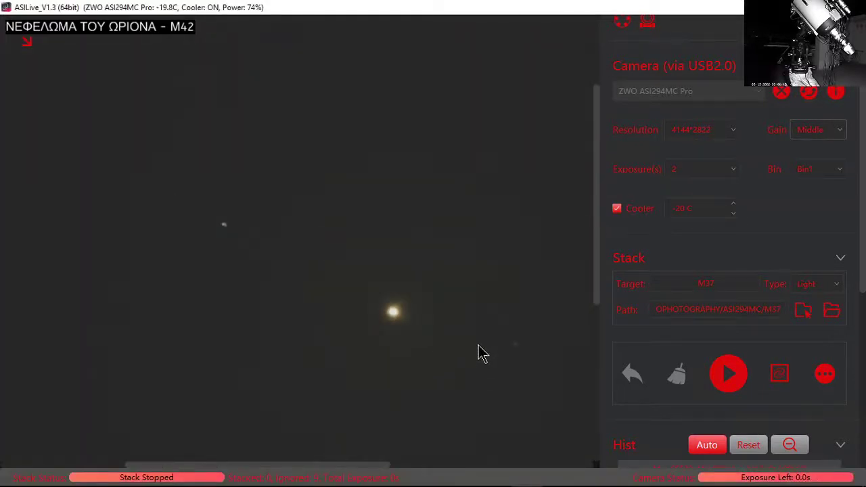
{"action": "left_click_drag", "start_coordinate": [481, 353], "coordinate": [425, 333]}
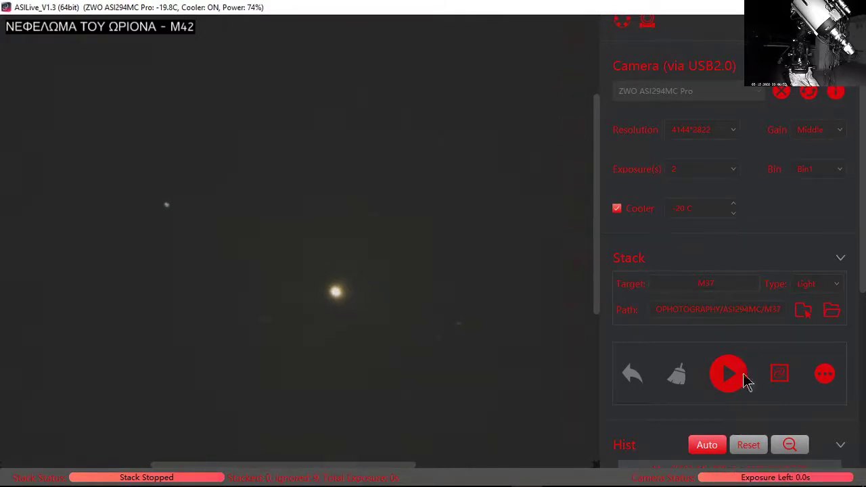
- Set the histogram's white point to 2539 and its black point to 825
{"action": "left_click_drag", "start_coordinate": [864, 305], "coordinate": [847, 417]}
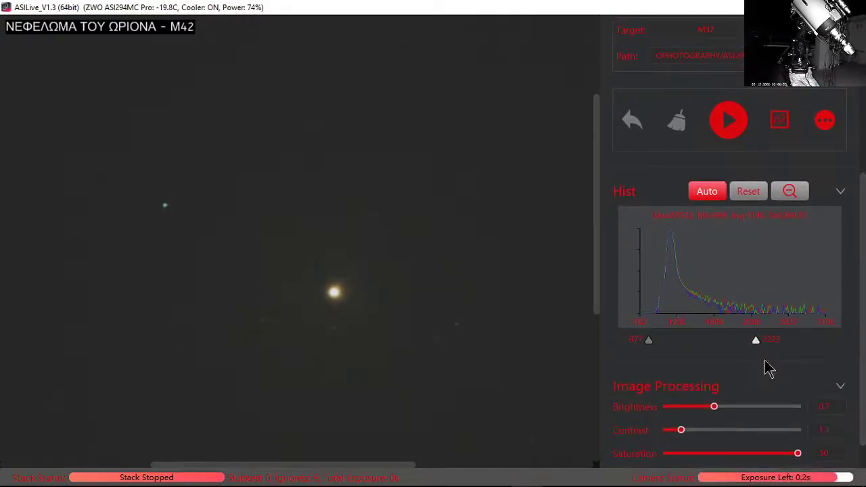
{"action": "left_click_drag", "start_coordinate": [757, 341], "coordinate": [781, 345]}
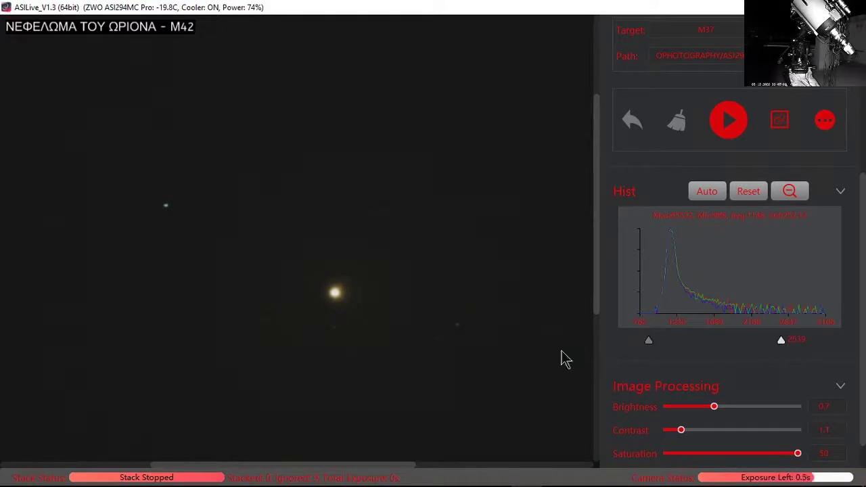
{"action": "left_click_drag", "start_coordinate": [651, 342], "coordinate": [645, 341]}
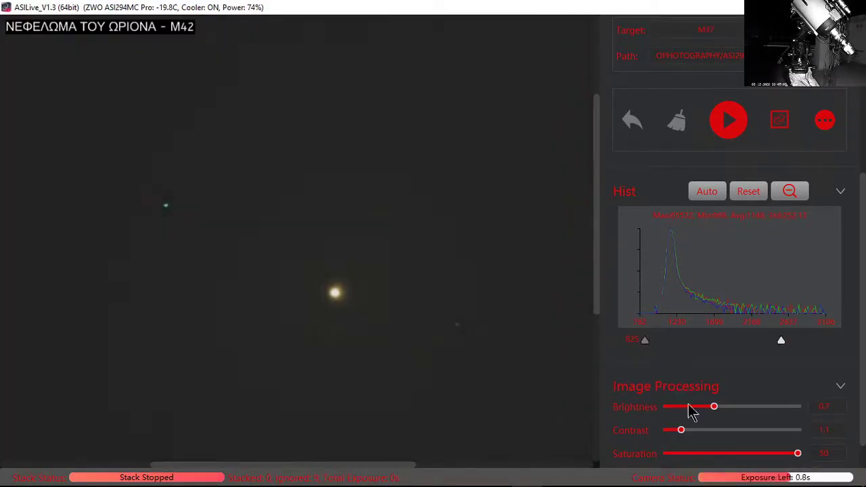
- Set the image saturation to 1, brightness to 0.9 and contrast to 1.0, and inspect Mirach at different magnifications
{"action": "left_click_drag", "start_coordinate": [680, 431], "coordinate": [678, 431]}
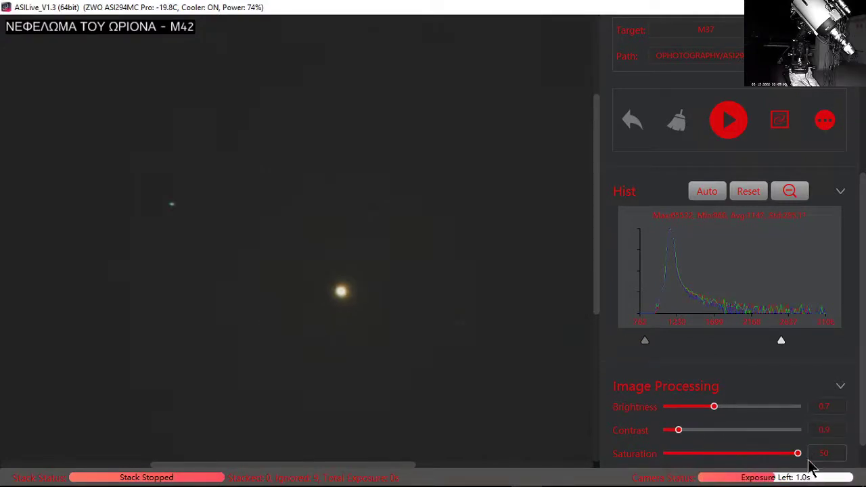
{"action": "left_click_drag", "start_coordinate": [799, 454], "coordinate": [650, 460]}
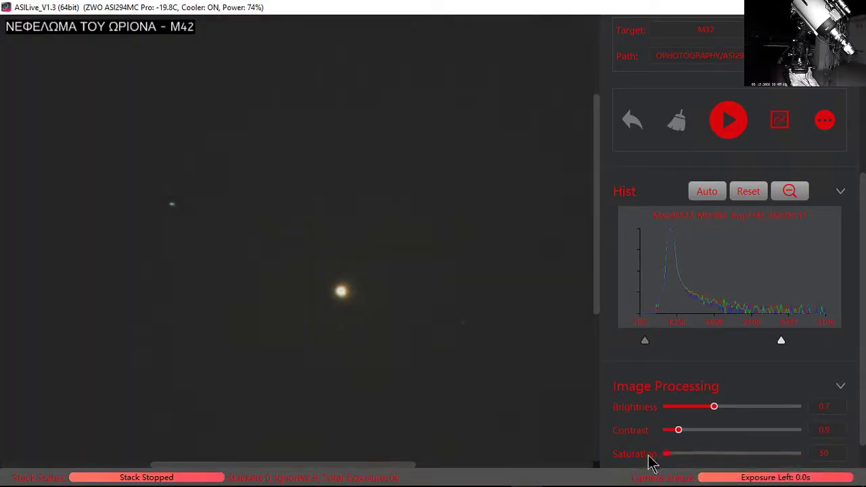
{"action": "left_click_drag", "start_coordinate": [679, 433], "coordinate": [671, 431]}
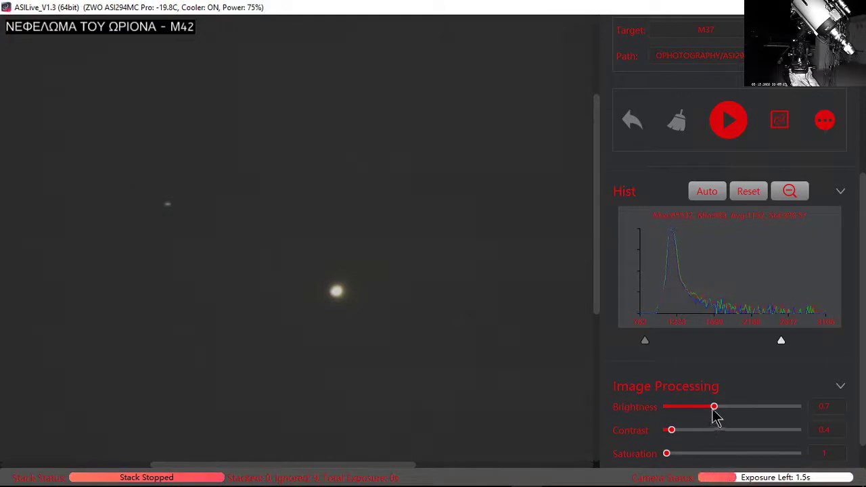
{"action": "mouse_move", "coordinate": [714, 411]}
{"action": "left_mouse_down"}
{"action": "mouse_move", "coordinate": [701, 412]}
{"action": "mouse_move", "coordinate": [738, 414]}
{"action": "mouse_move", "coordinate": [721, 411]}
{"action": "left_mouse_up"}
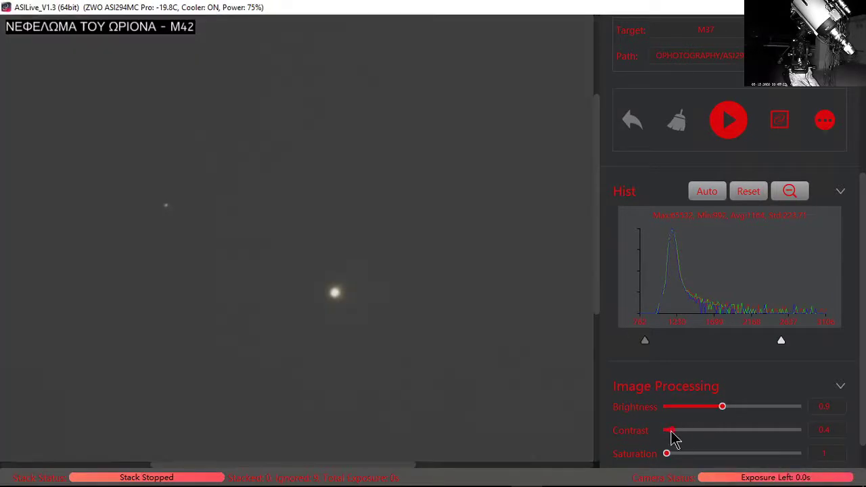
{"action": "left_click_drag", "start_coordinate": [672, 432], "coordinate": [680, 434]}
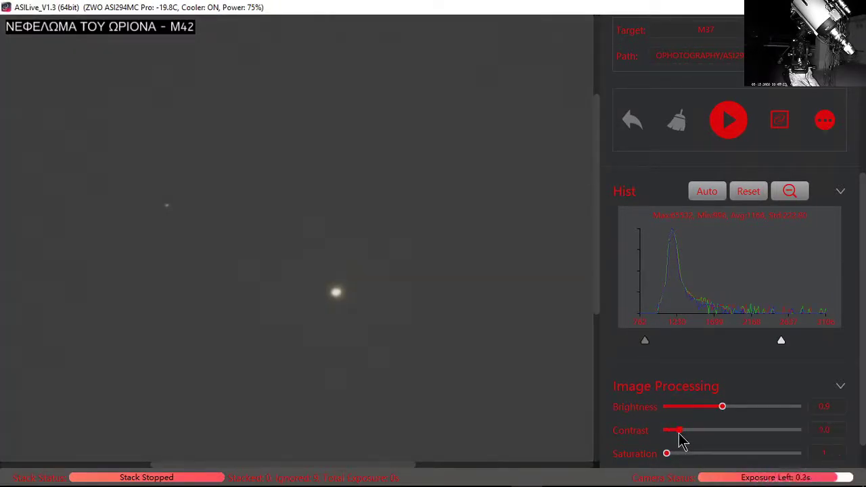
{"action": "mouse_move", "coordinate": [345, 297]}
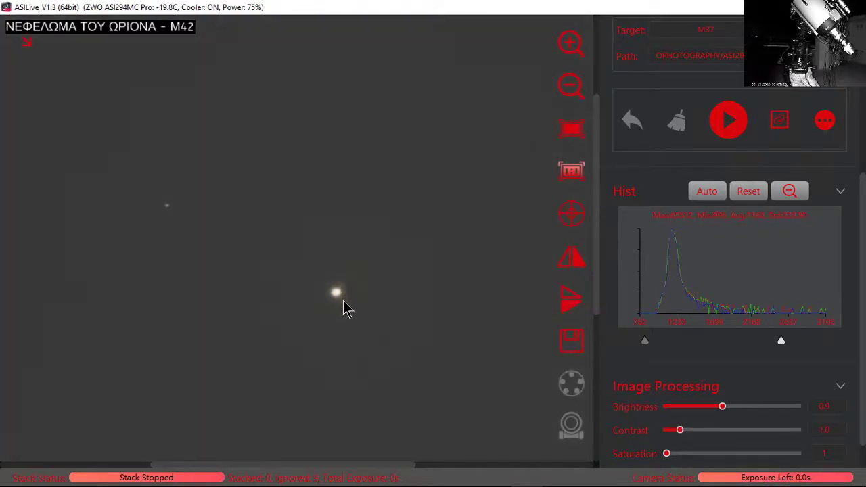
{"action": "scroll", "coordinate": [343, 306], "scroll_direction": "up", "scroll_amount": 1}
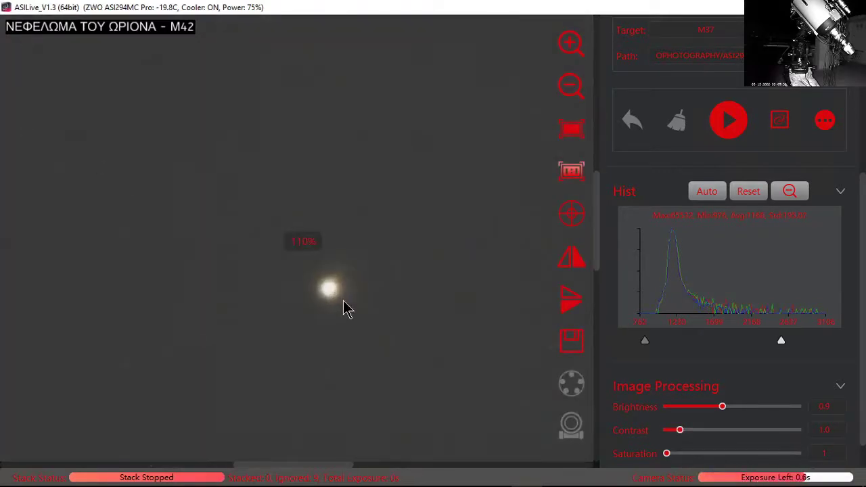
{"action": "scroll", "coordinate": [344, 305], "scroll_direction": "down", "scroll_amount": 3}
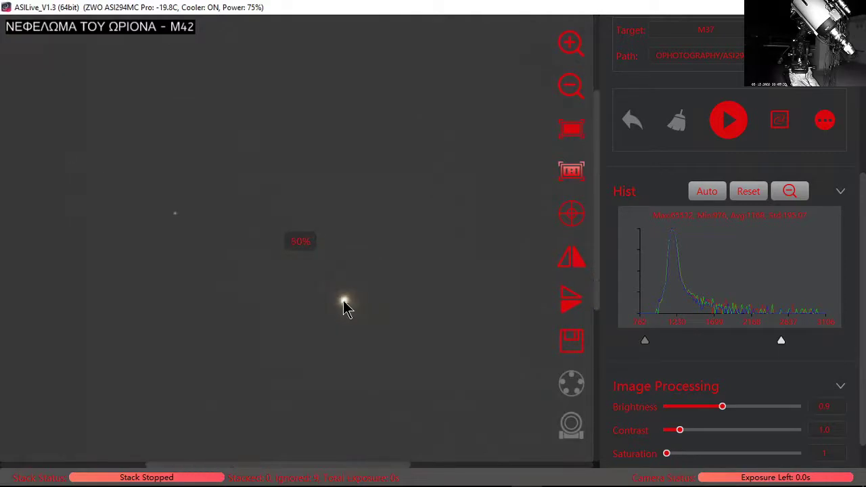
{"action": "scroll", "coordinate": [362, 325], "scroll_direction": "down", "scroll_amount": 1}
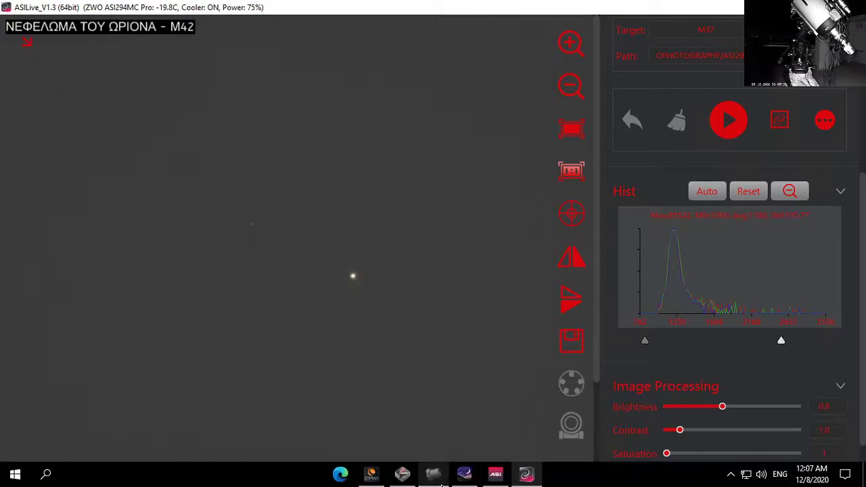
- Switch to Stellarium, select the Maia Nebula in the Pleiades, examine it up close and slew the telescope to it
{"action": "left_click", "coordinate": [467, 476]}
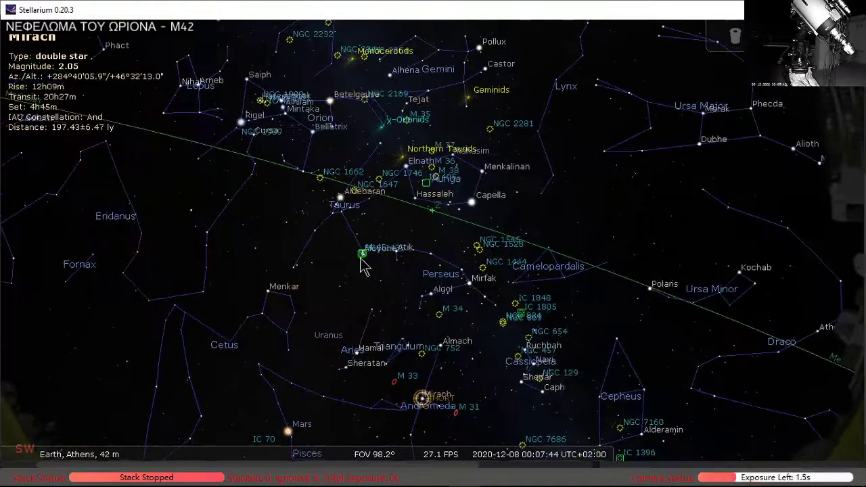
{"action": "left_click", "coordinate": [364, 259]}
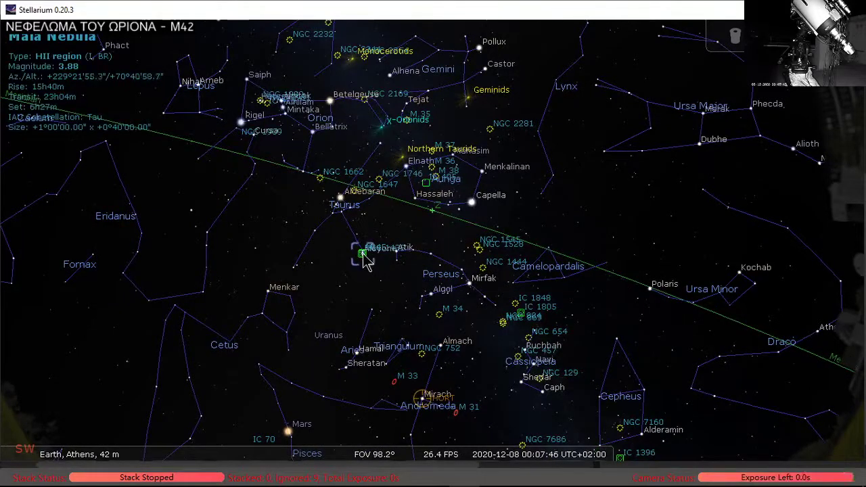
{"action": "scroll", "coordinate": [363, 259], "scroll_direction": "up", "scroll_amount": 5}
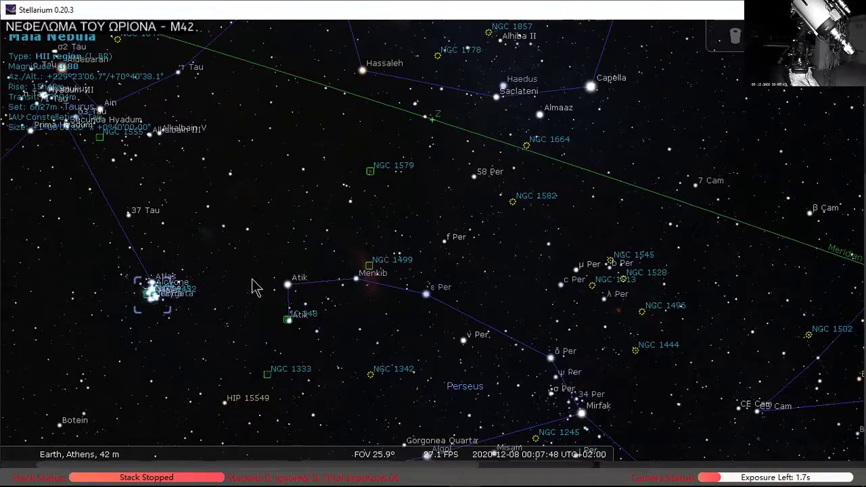
{"action": "scroll", "coordinate": [252, 287], "scroll_direction": "up", "scroll_amount": 2}
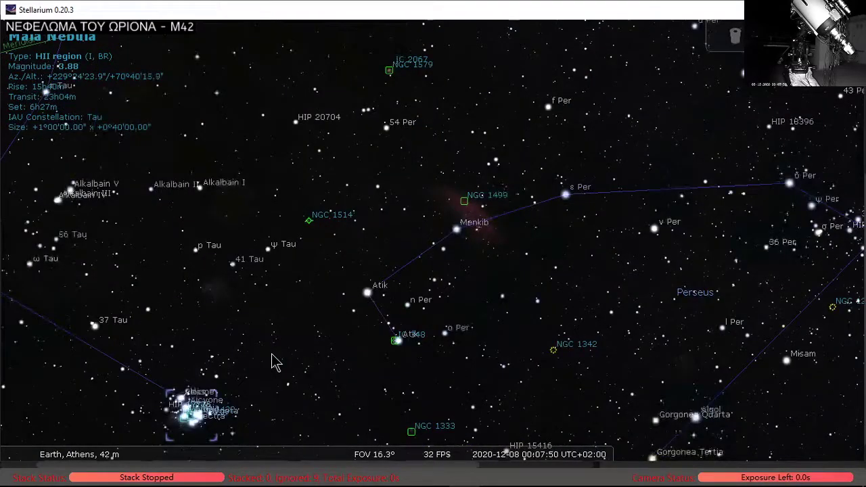
{"action": "scroll", "coordinate": [274, 362], "scroll_direction": "up", "scroll_amount": 2}
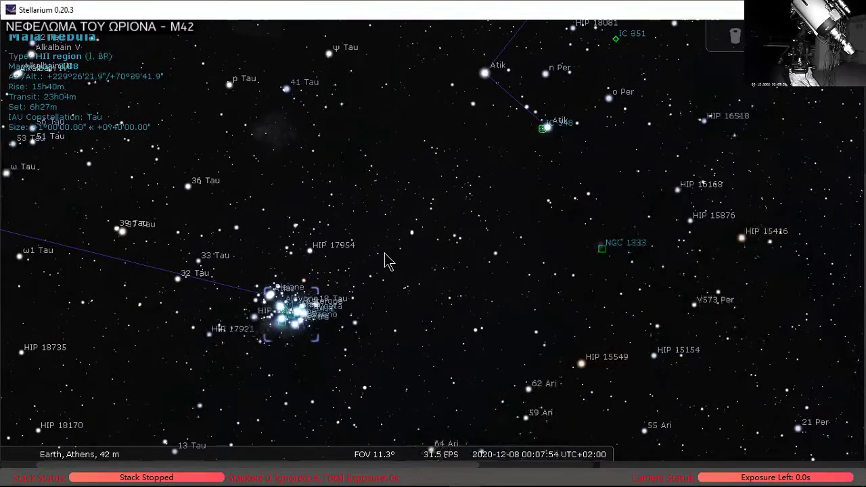
{"action": "left_click_drag", "start_coordinate": [291, 313], "coordinate": [420, 304]}
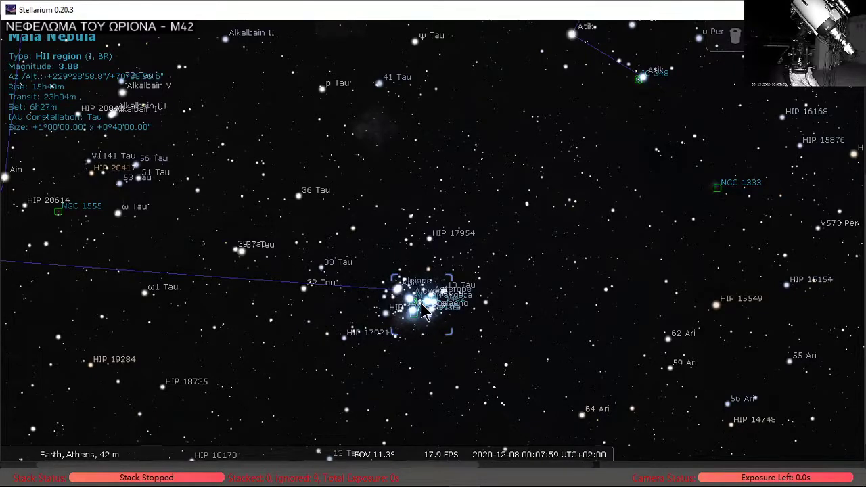
{"action": "scroll", "coordinate": [421, 309], "scroll_direction": "up", "scroll_amount": 3}
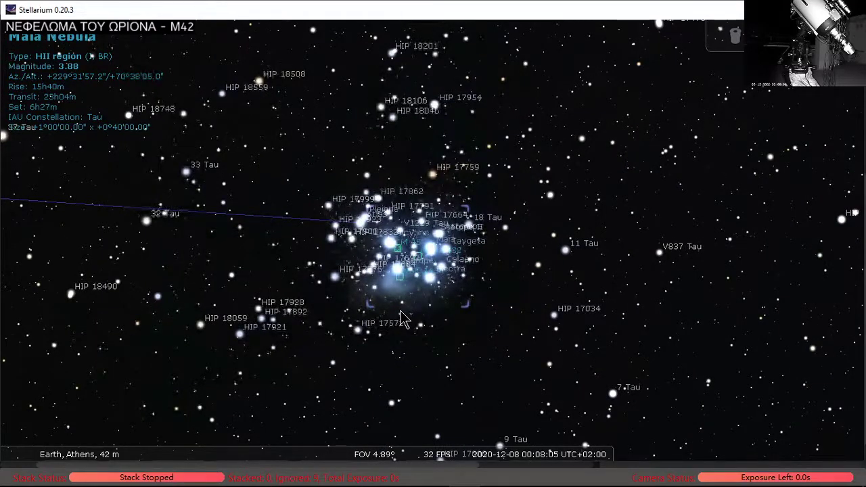
{"action": "scroll", "coordinate": [433, 250], "scroll_direction": "down", "scroll_amount": 7}
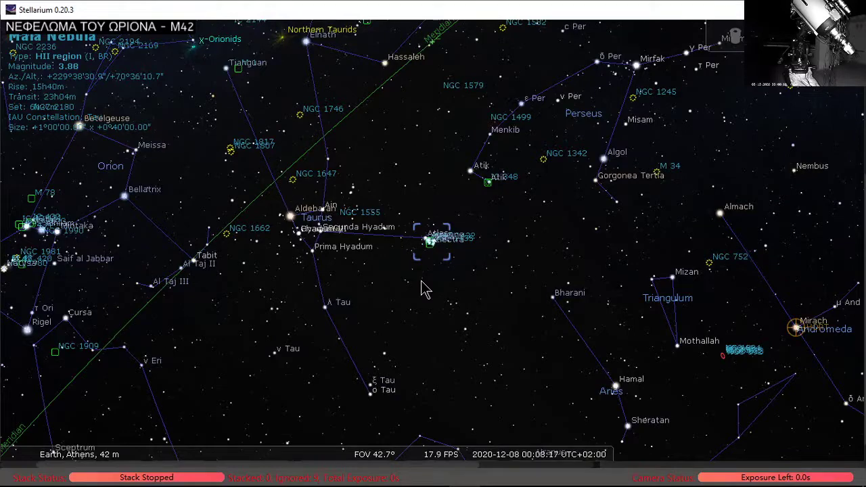
{"action": "scroll", "coordinate": [645, 328], "scroll_direction": "down", "scroll_amount": 3}
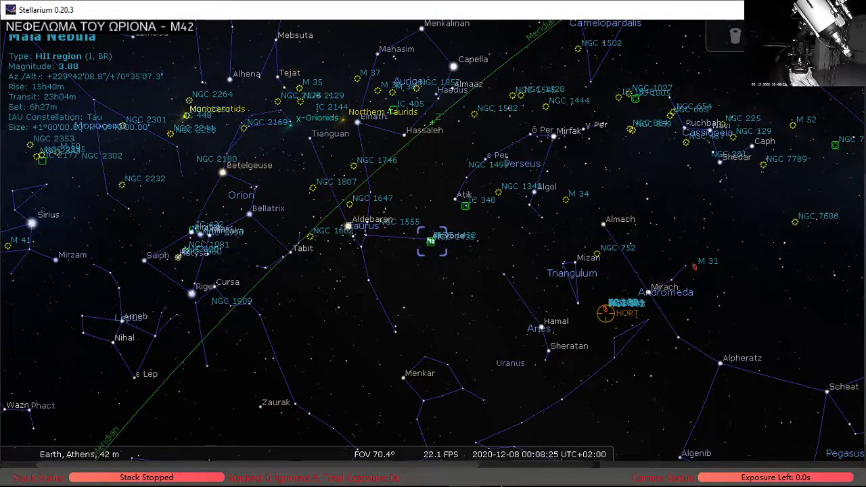
- Check the cloud cover around Polaris in PoleMaster while the telescope moves, and return to Stellarium
{"action": "left_click", "coordinate": [433, 475]}
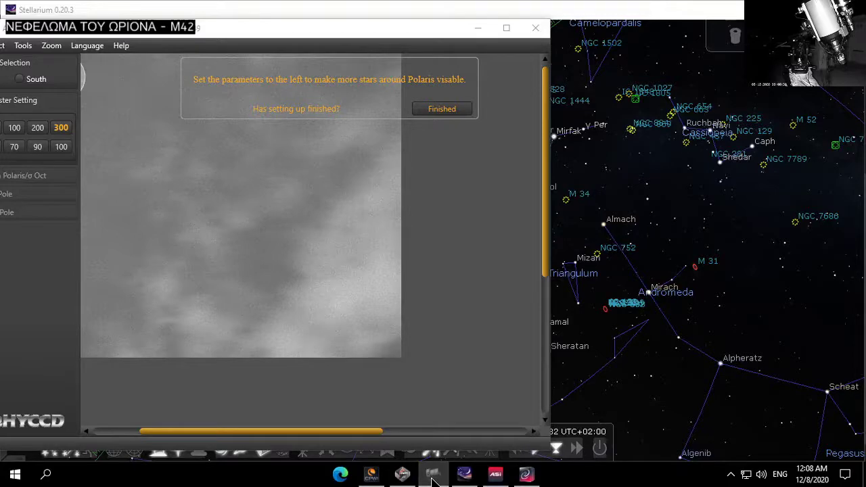
{"action": "left_click", "coordinate": [433, 478]}
{"action": "left_click", "coordinate": [433, 478]}
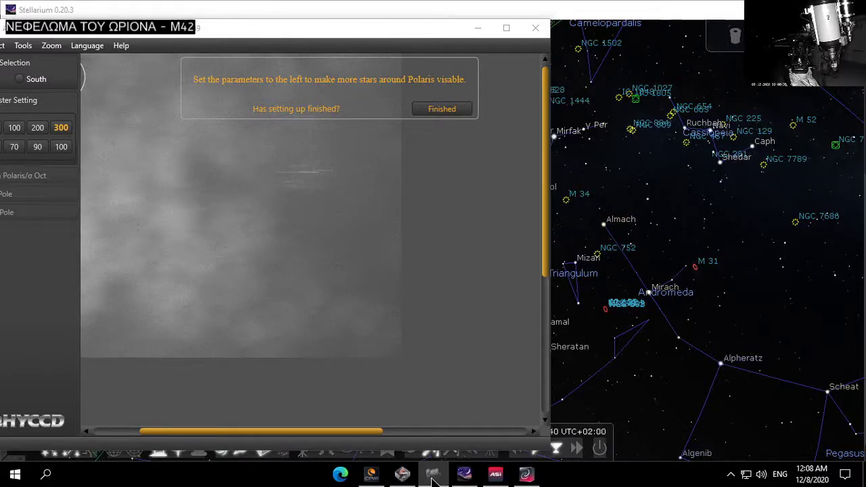
{"action": "left_click", "coordinate": [433, 478]}
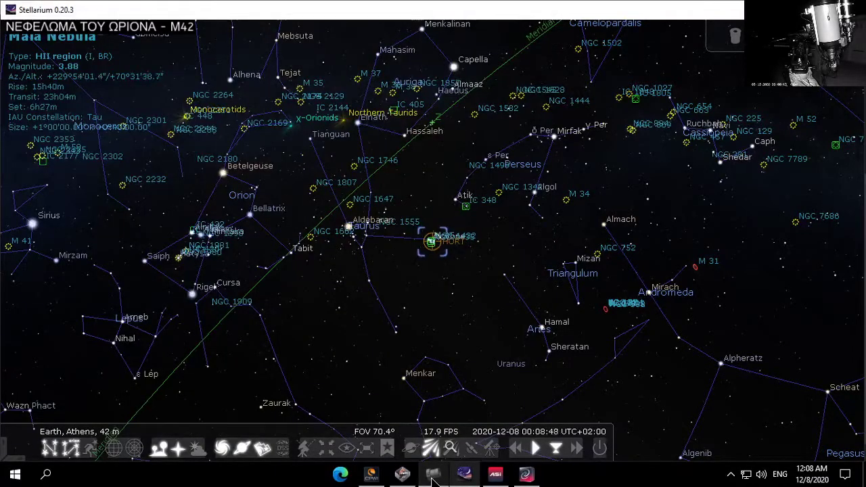